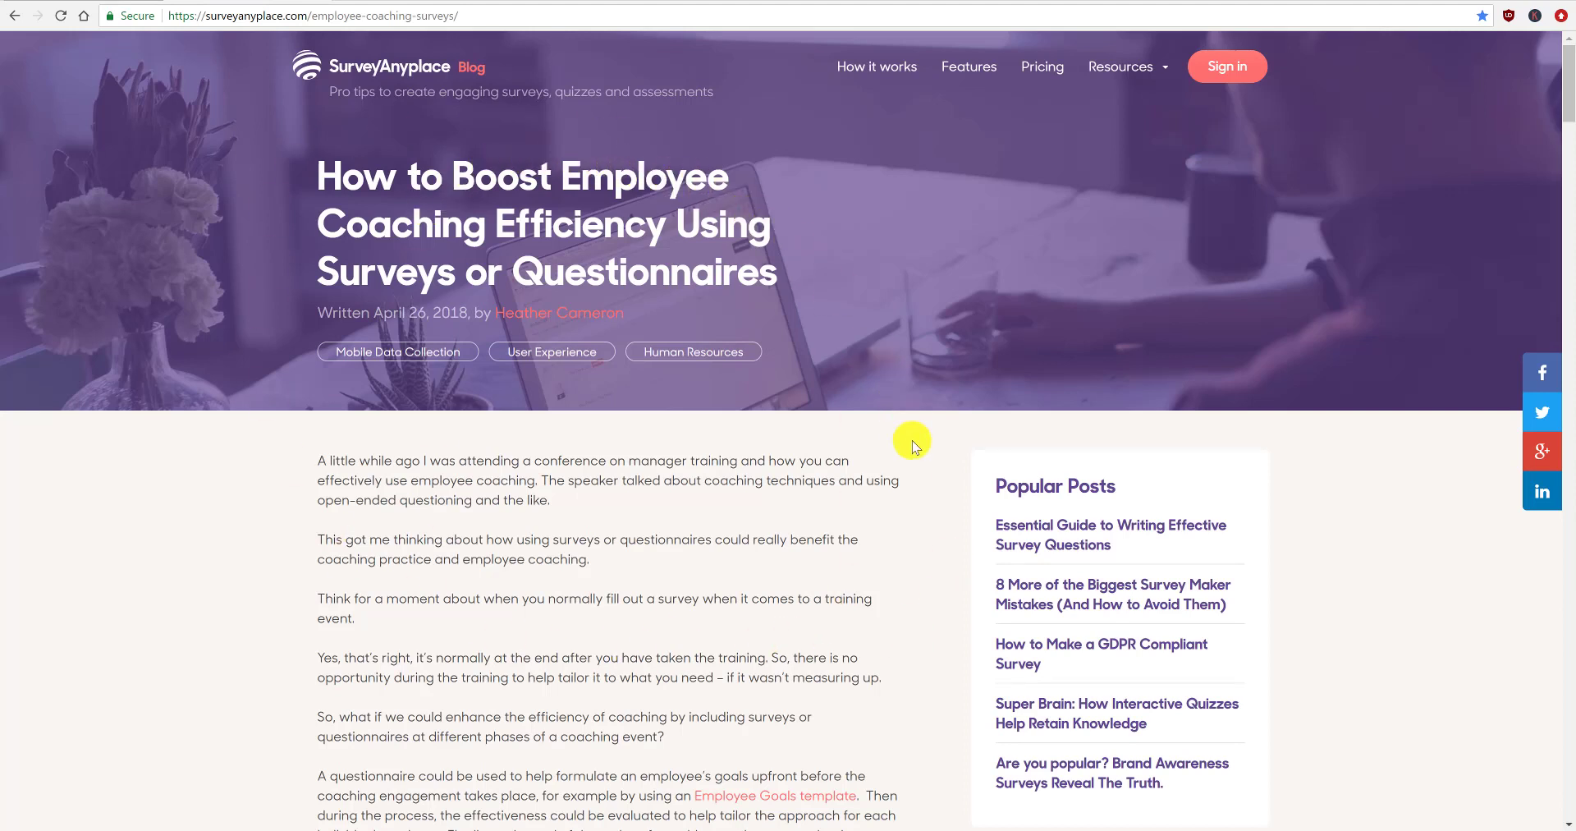
Go from the employee coaching blog article to the SurveyAnyplace homepage and sign in to the account
{"action": "scroll", "coordinate": [781, 510], "scroll_direction": "down", "scroll_amount": 10}
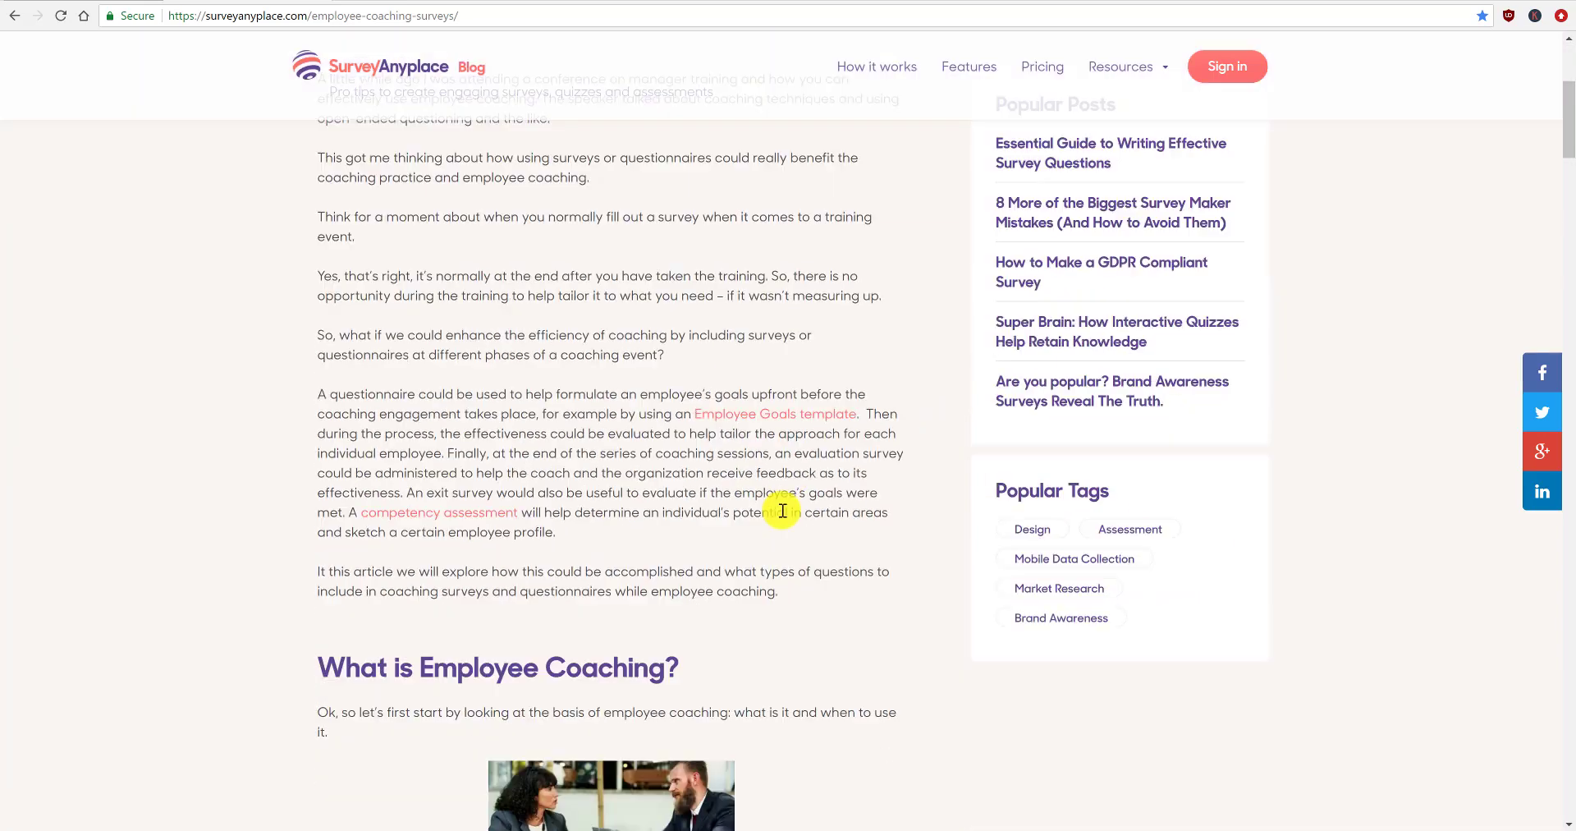
{"action": "scroll", "coordinate": [787, 513], "scroll_direction": "down", "scroll_amount": 7}
{"action": "scroll", "coordinate": [787, 513], "scroll_direction": "up", "scroll_amount": 17}
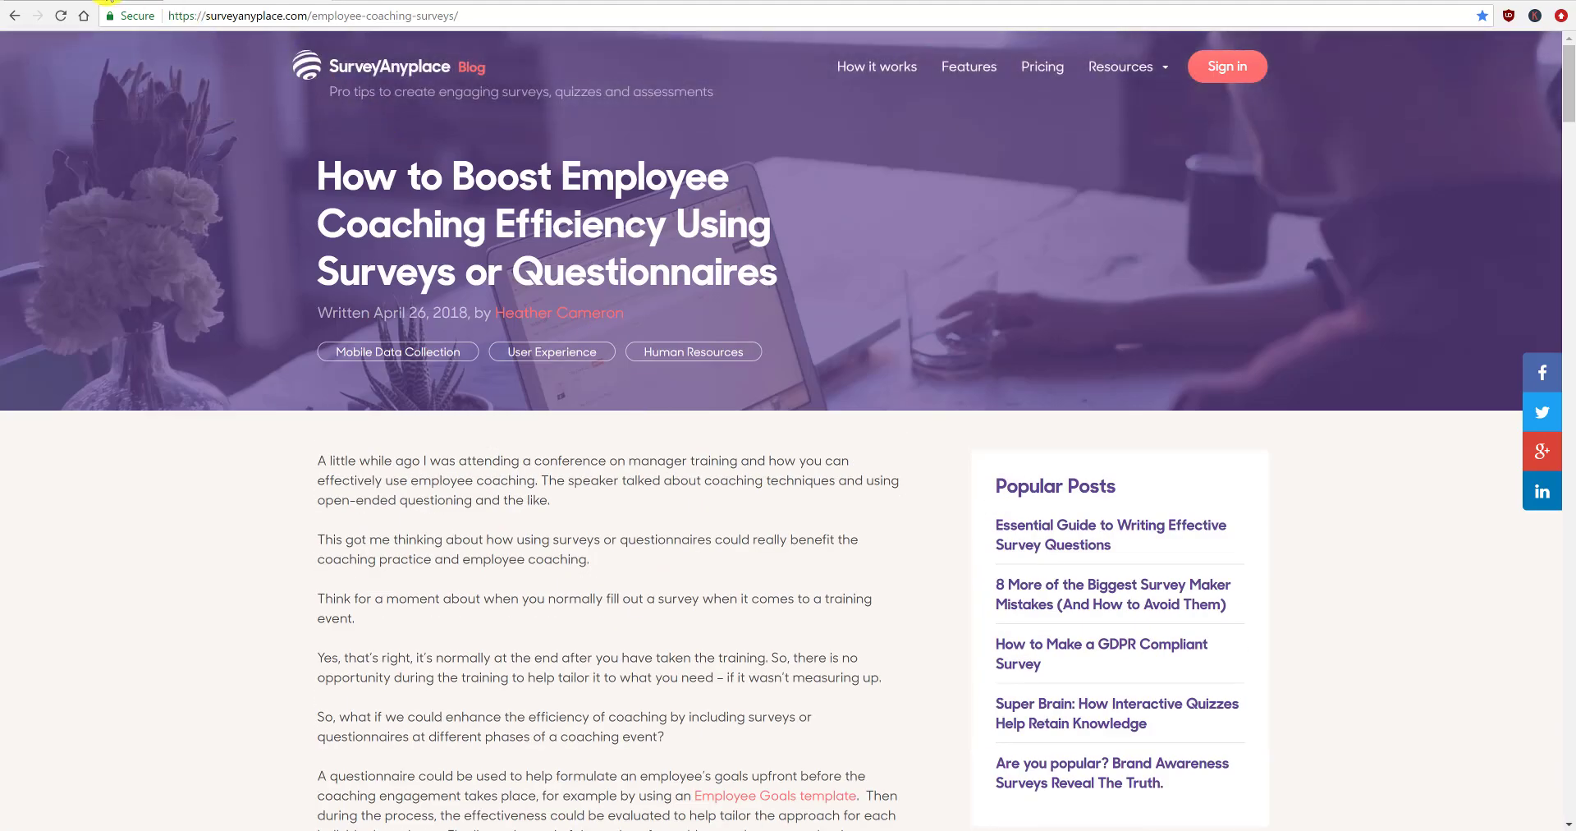
{"action": "left_click", "coordinate": [402, 64]}
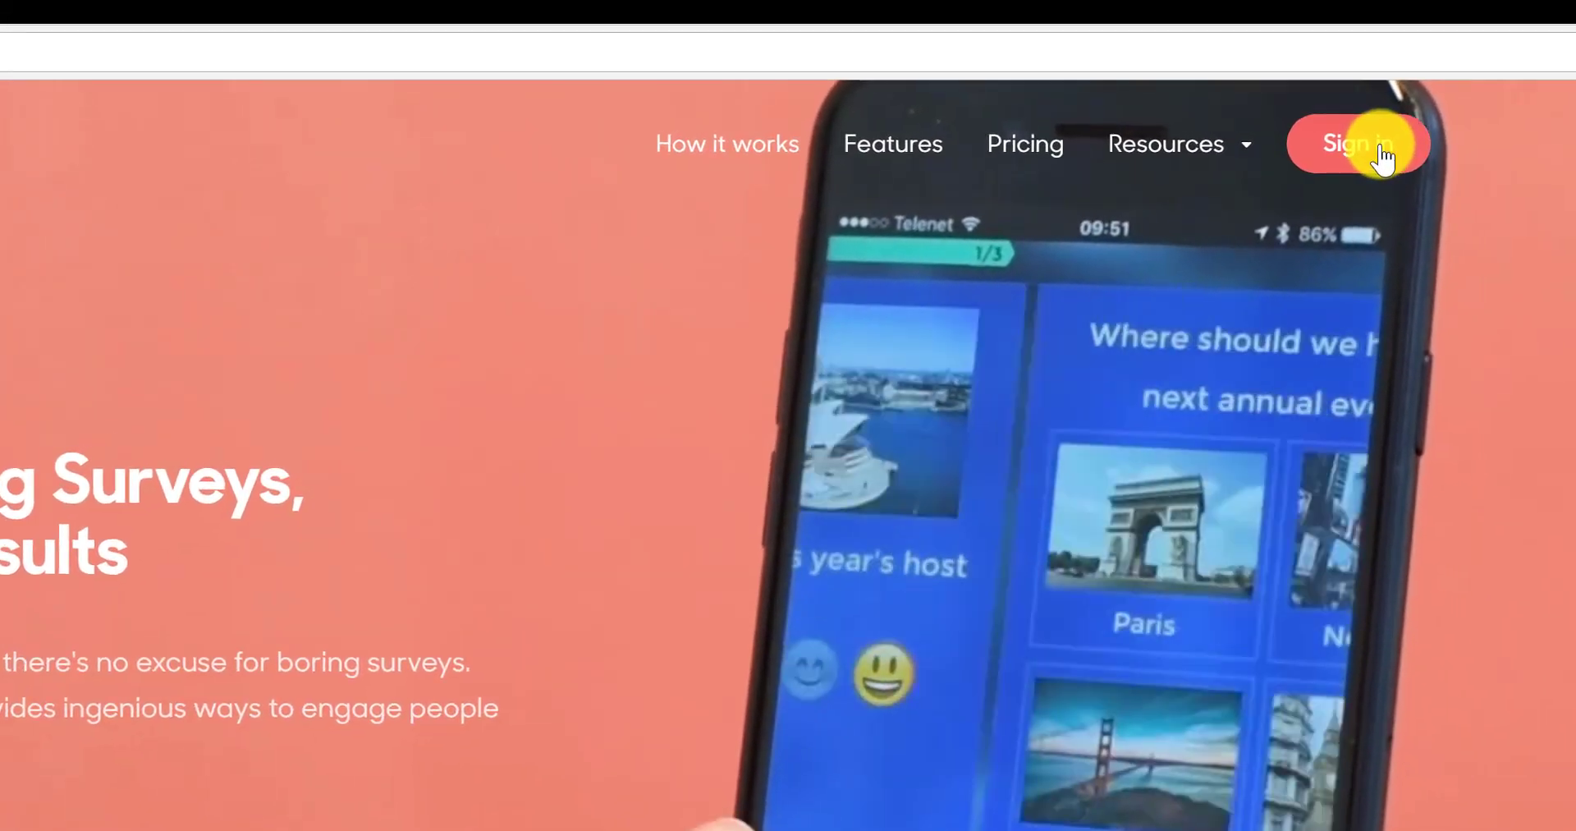
{"action": "left_click", "coordinate": [1379, 153]}
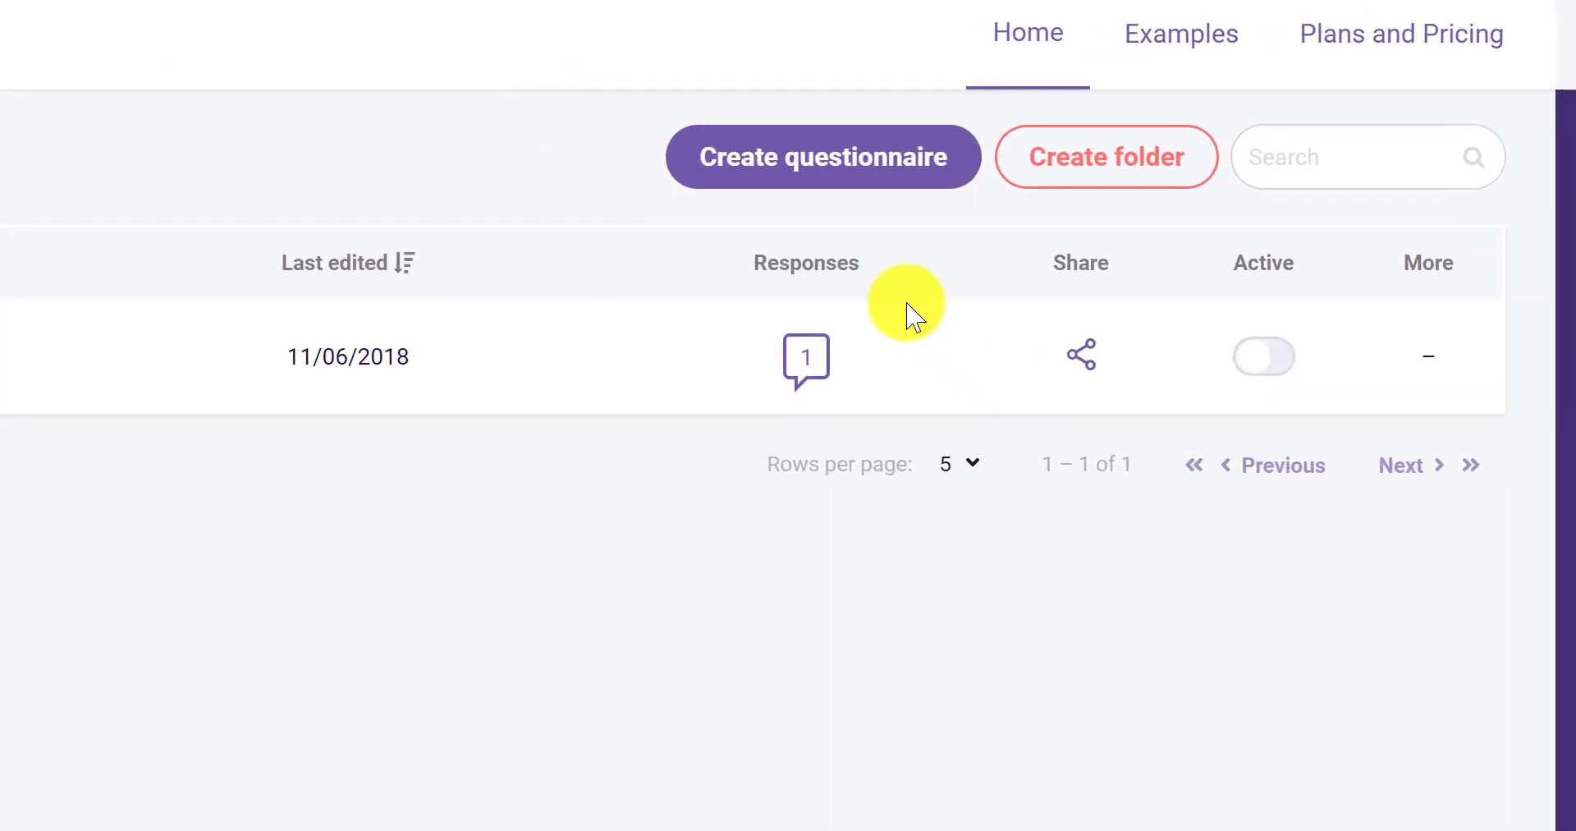
Create a questionnaire from scratch and title it "Demo Survey"
{"action": "left_click", "coordinate": [800, 170]}
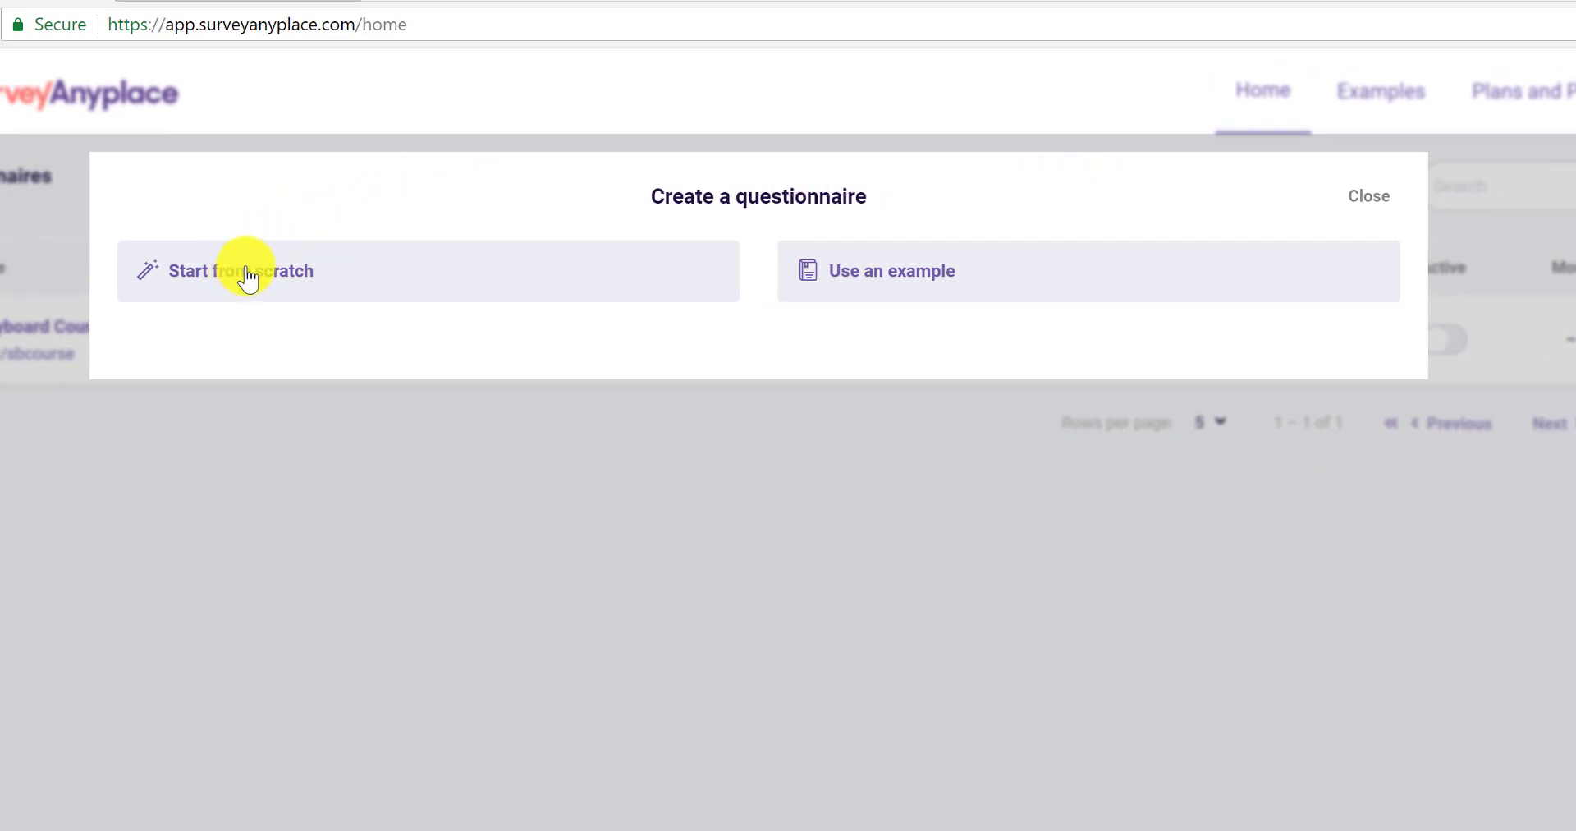
{"action": "left_click", "coordinate": [245, 271]}
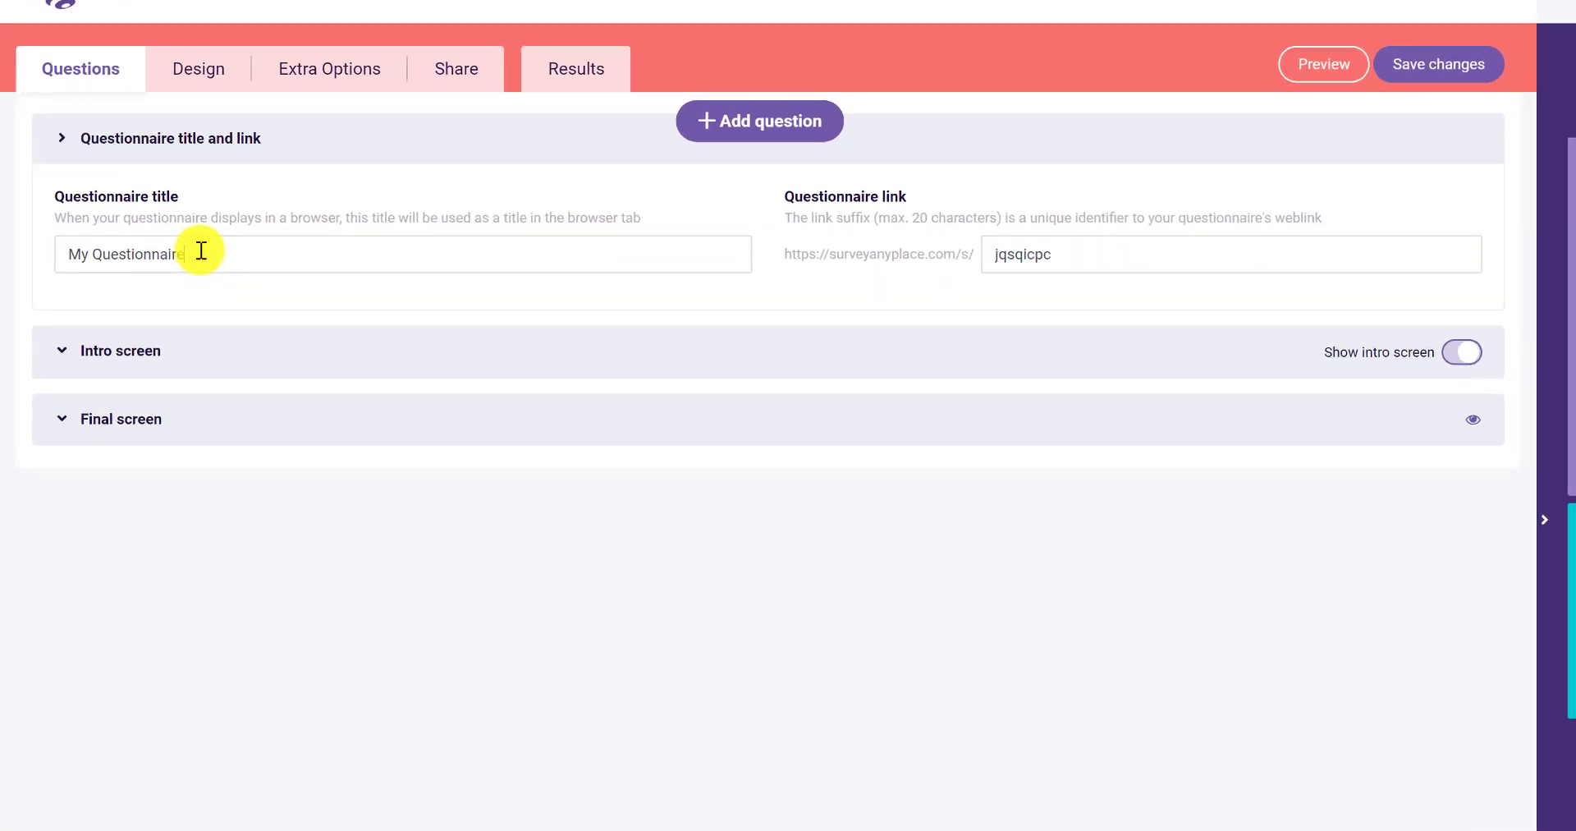
{"action": "left_click_drag", "start_coordinate": [201, 250], "coordinate": [15, 257]}
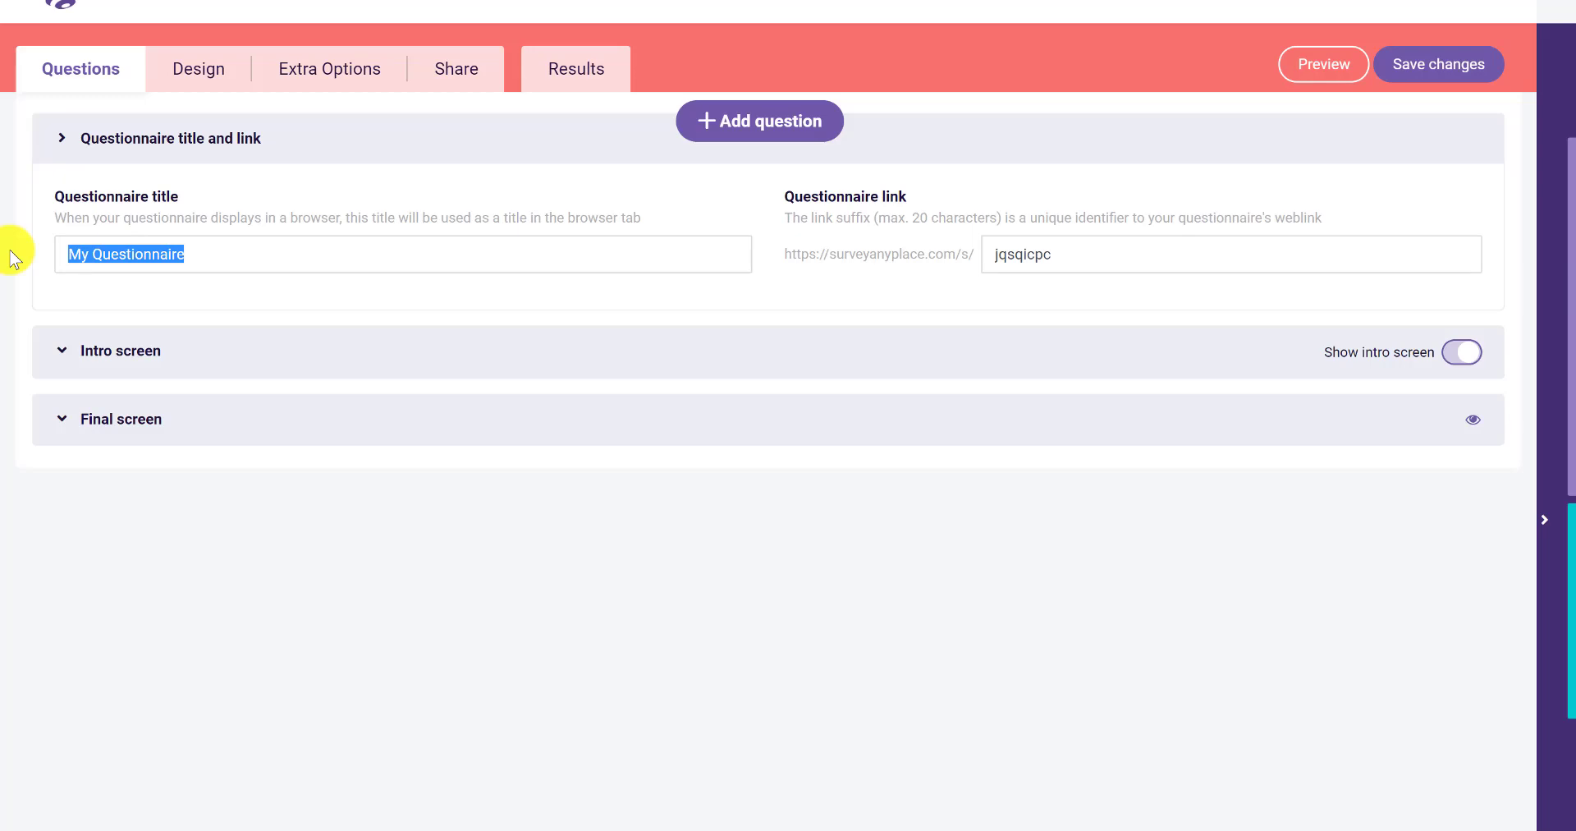
{"action": "type", "text": "Demo"}
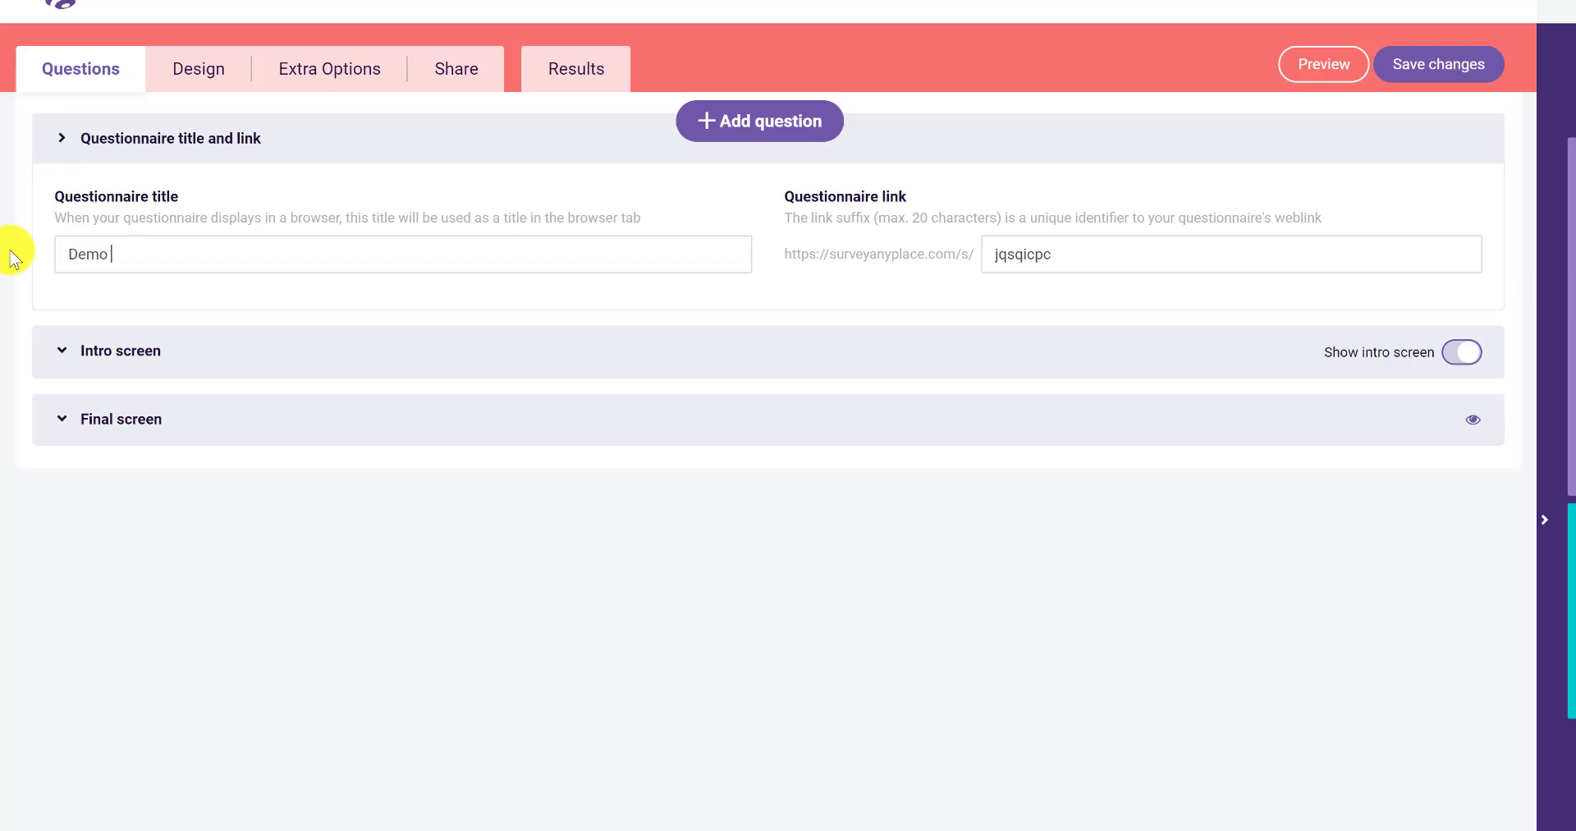
{"action": "type", "text": " Q"}
{"action": "key", "text": "BackSpace"}
{"action": "type", "text": "Survey"}
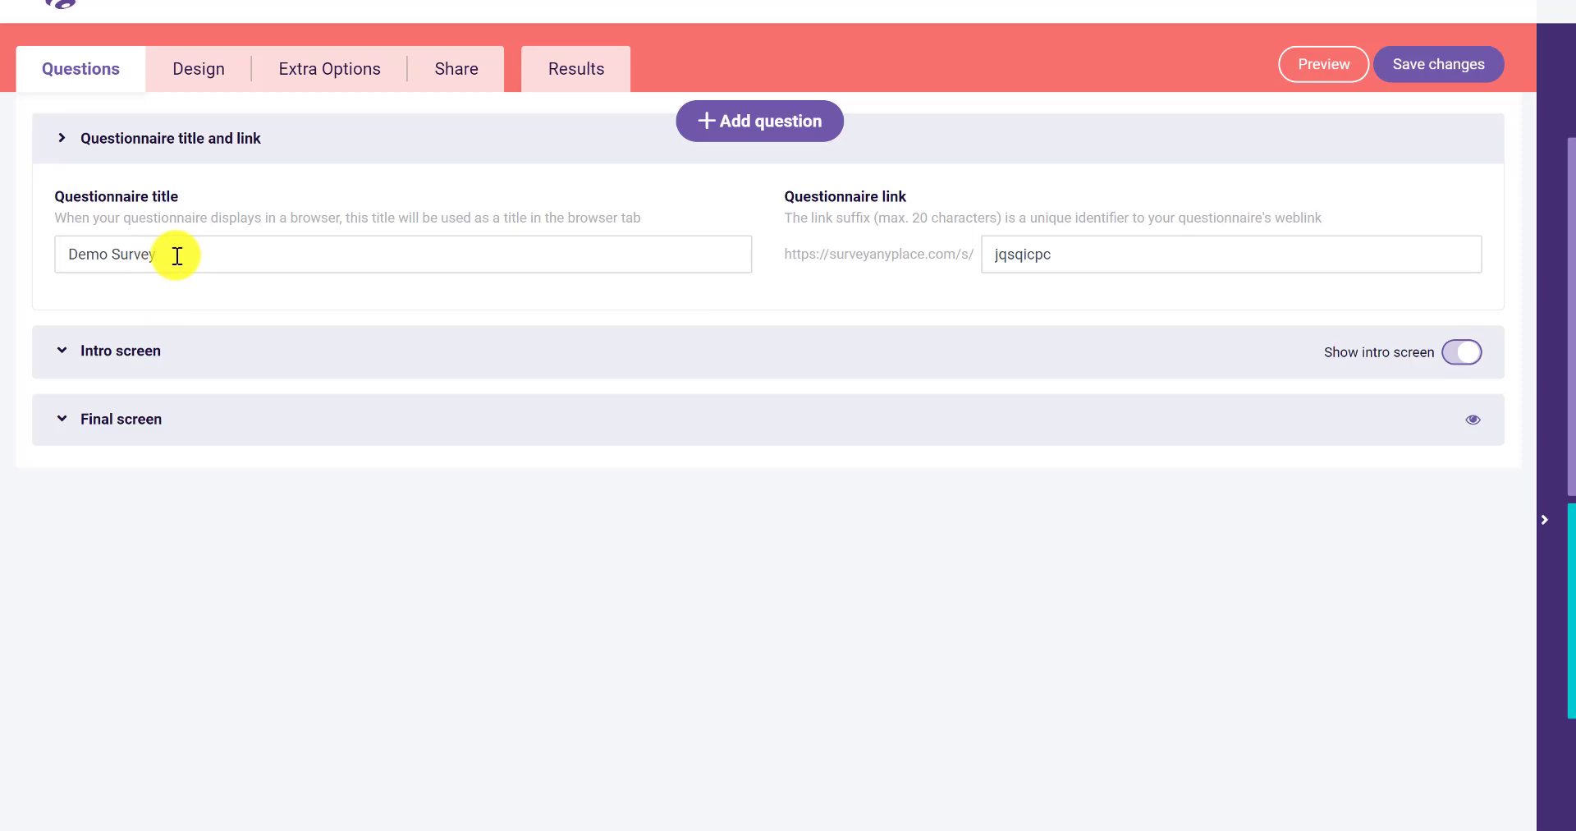
Set the questionnaire link suffix to "democoursesurvey"
{"action": "left_click", "coordinate": [983, 258]}
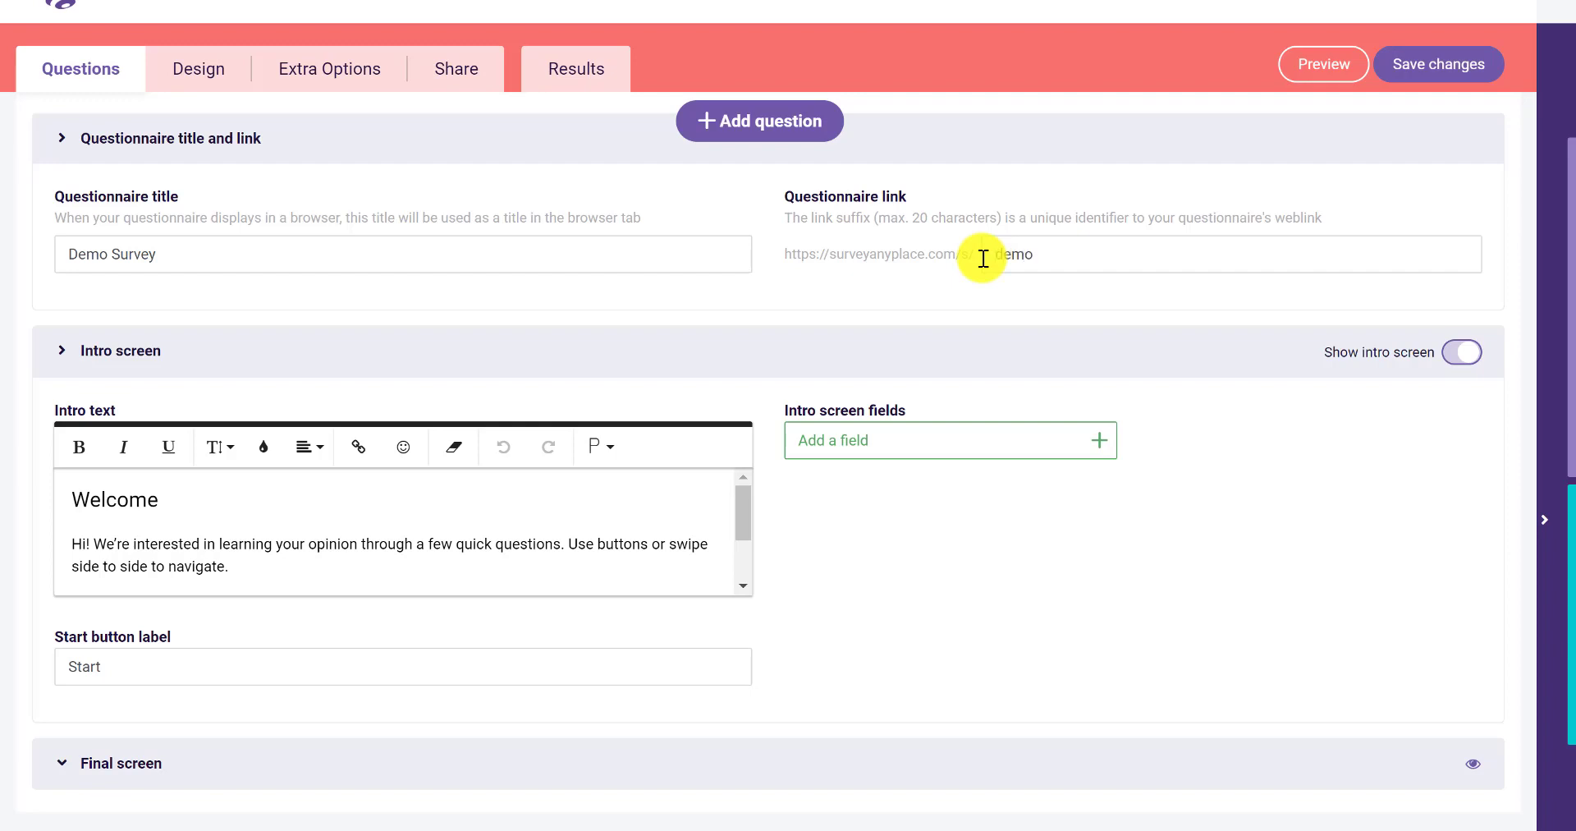
{"action": "type", "text": "democourse survey"}
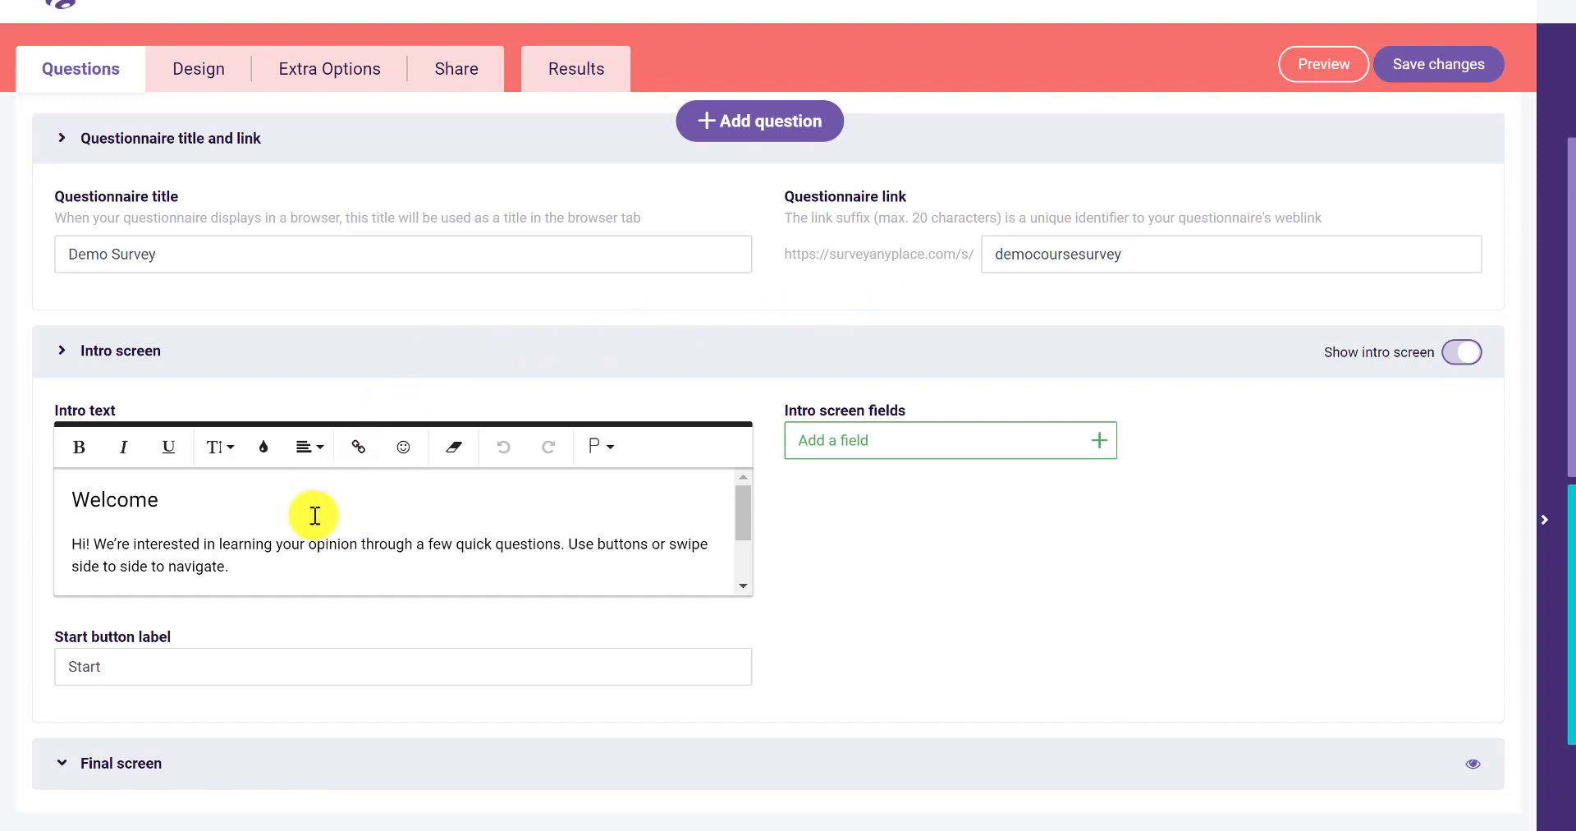
Try hiding the questionnaire's intro screen and turn it back on
{"action": "scroll", "coordinate": [296, 556], "scroll_direction": "down", "scroll_amount": 2}
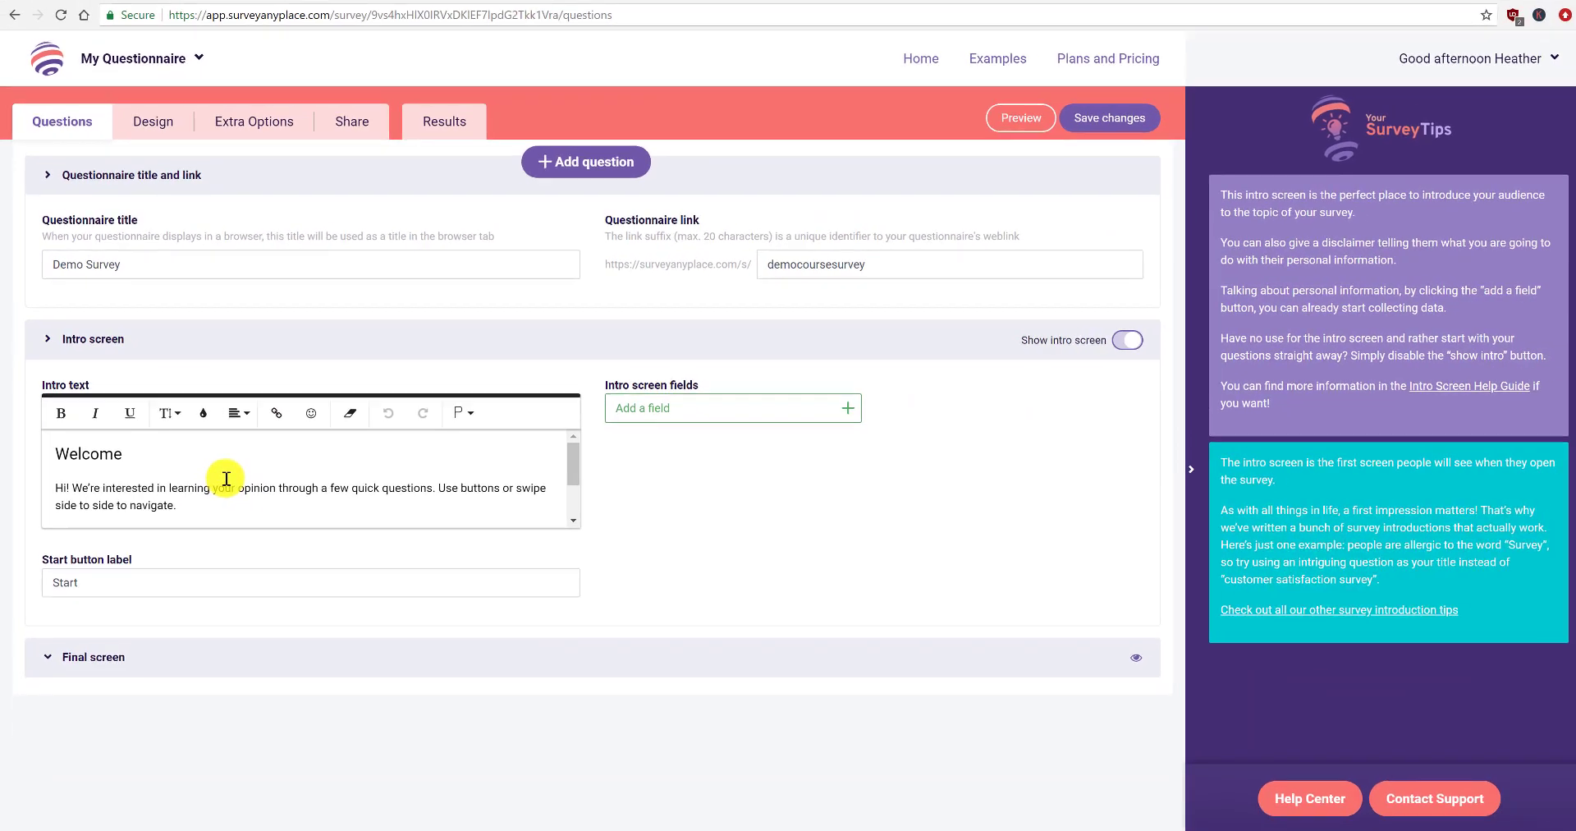
{"action": "left_click", "coordinate": [1130, 344]}
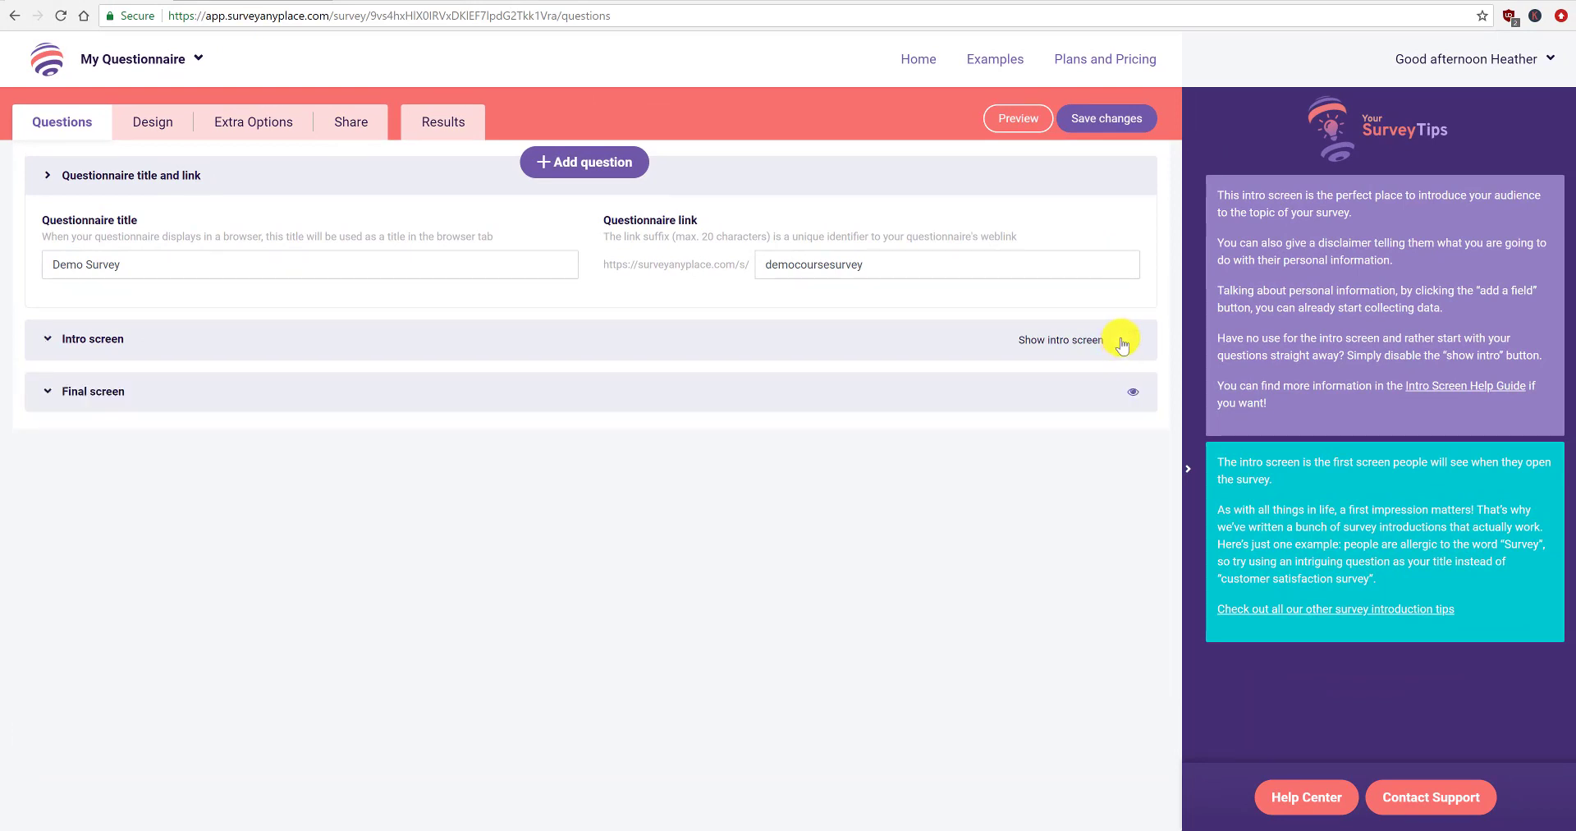
{"action": "left_click", "coordinate": [1122, 344]}
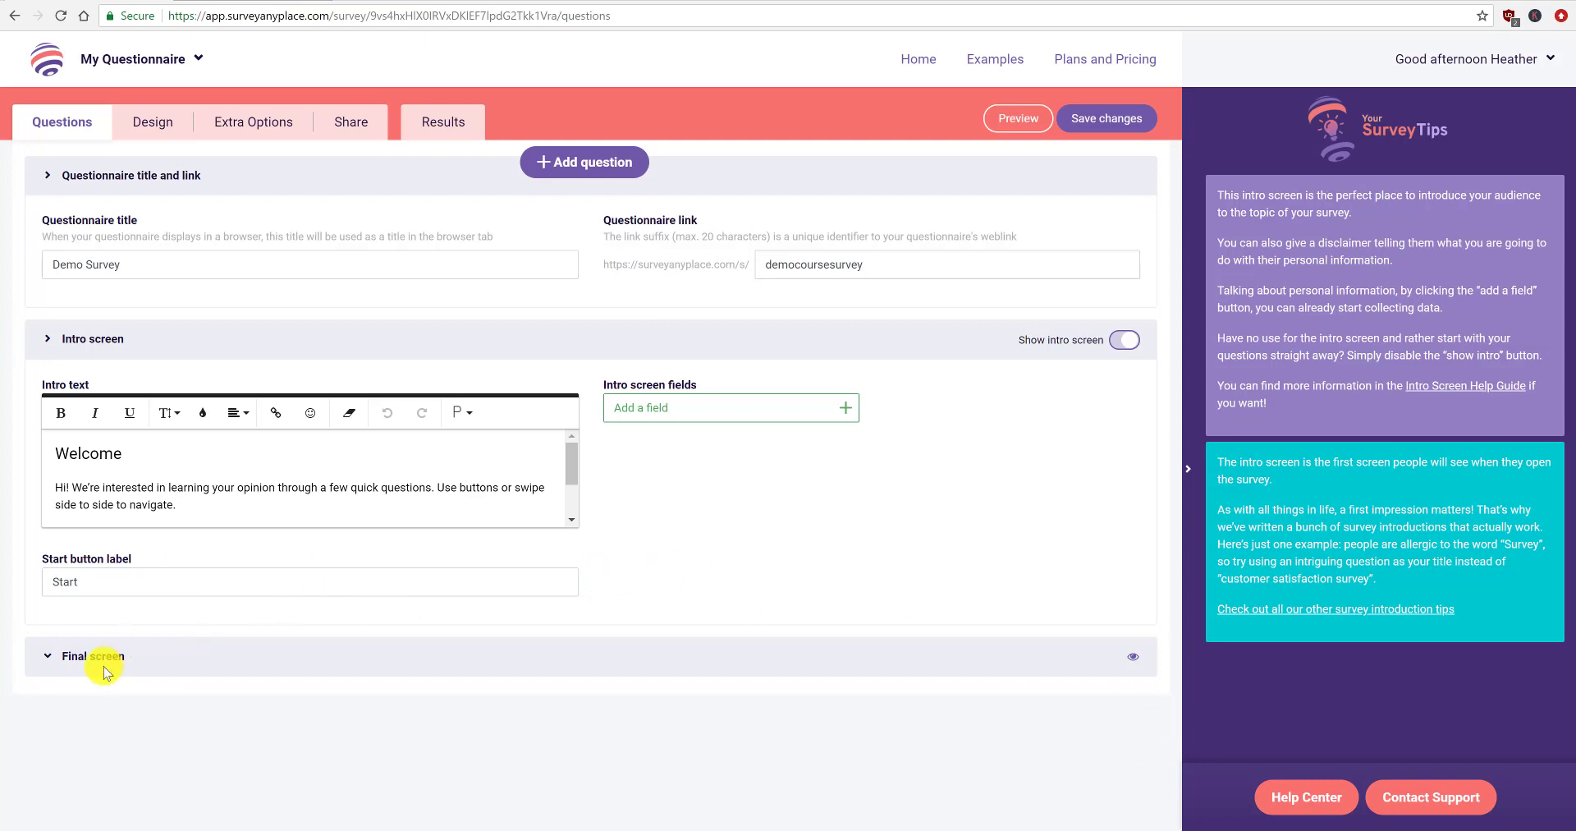
Open the final screen settings and have the final button take respondents to a specific URL
{"action": "left_click", "coordinate": [58, 656]}
{"action": "scroll", "coordinate": [345, 677], "scroll_direction": "down", "scroll_amount": 1}
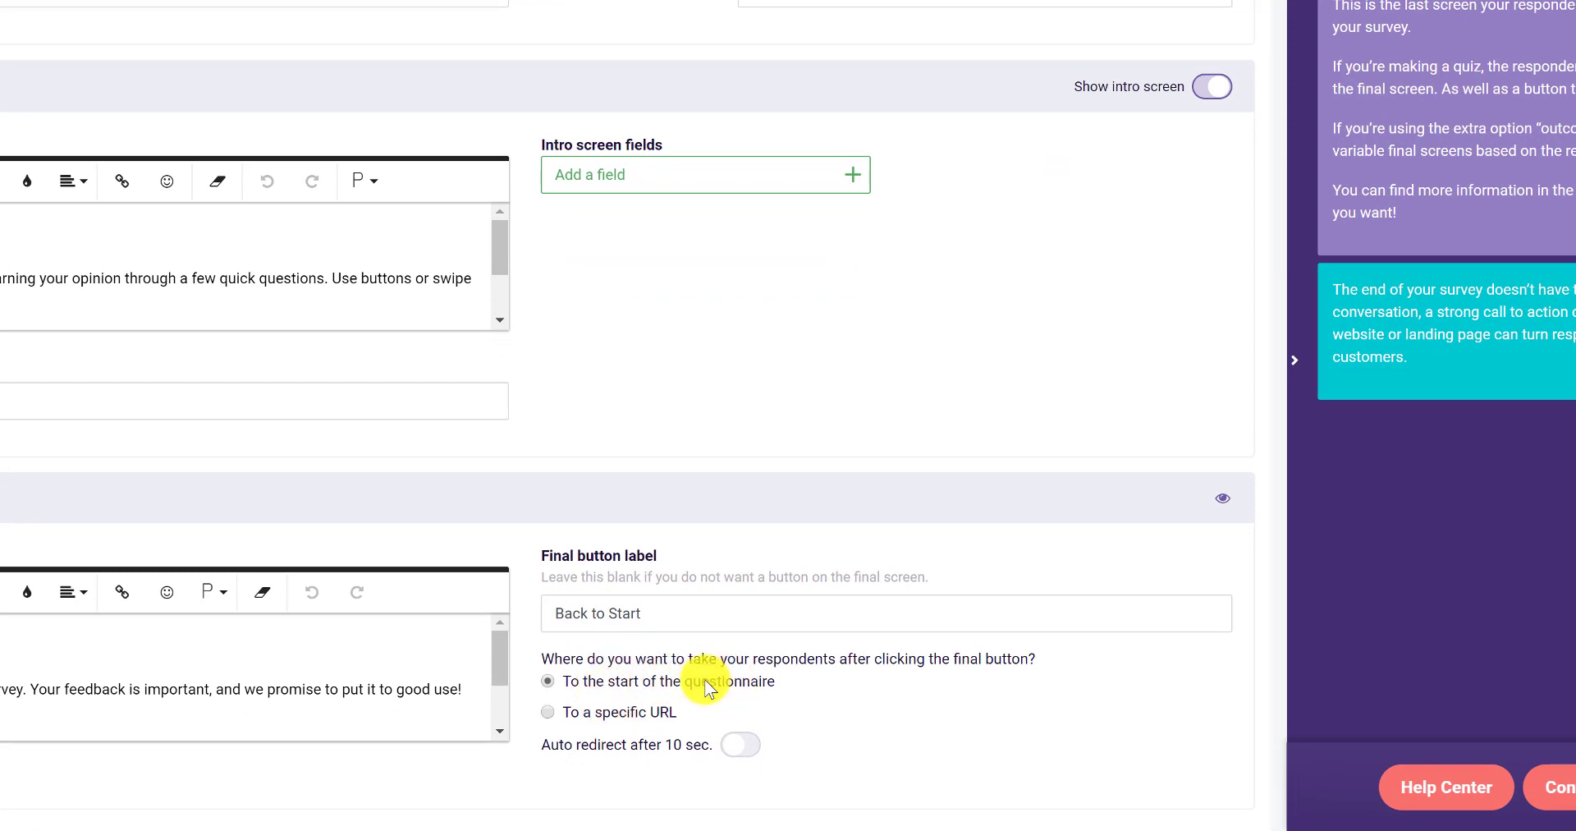
{"action": "left_click", "coordinate": [549, 712]}
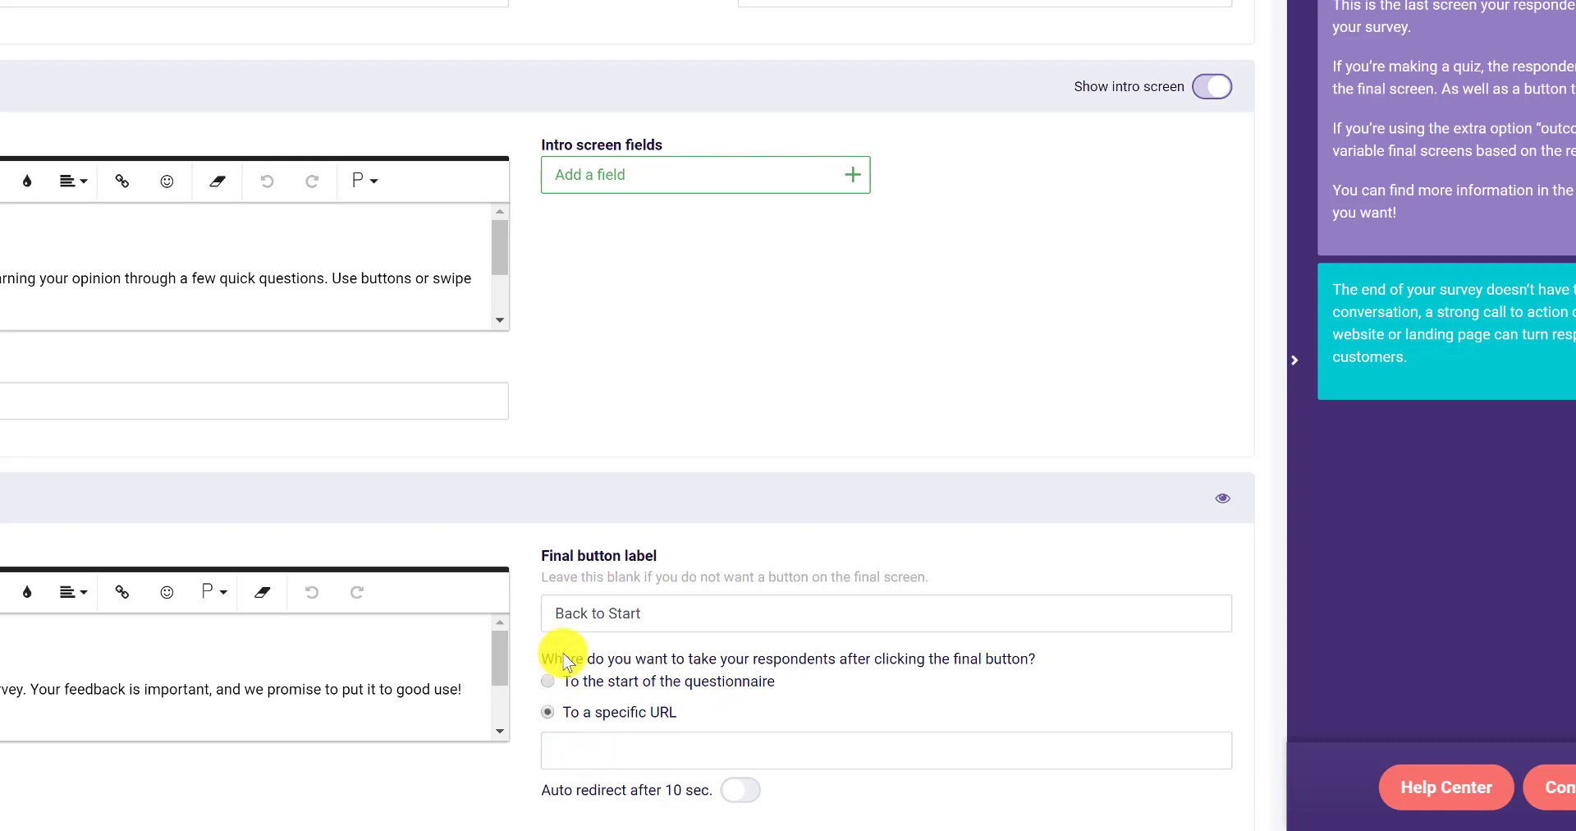
Label the final button "Check out our website!" with the website's address as its destination, and save the questionnaire
{"action": "left_click_drag", "start_coordinate": [654, 615], "coordinate": [557, 614]}
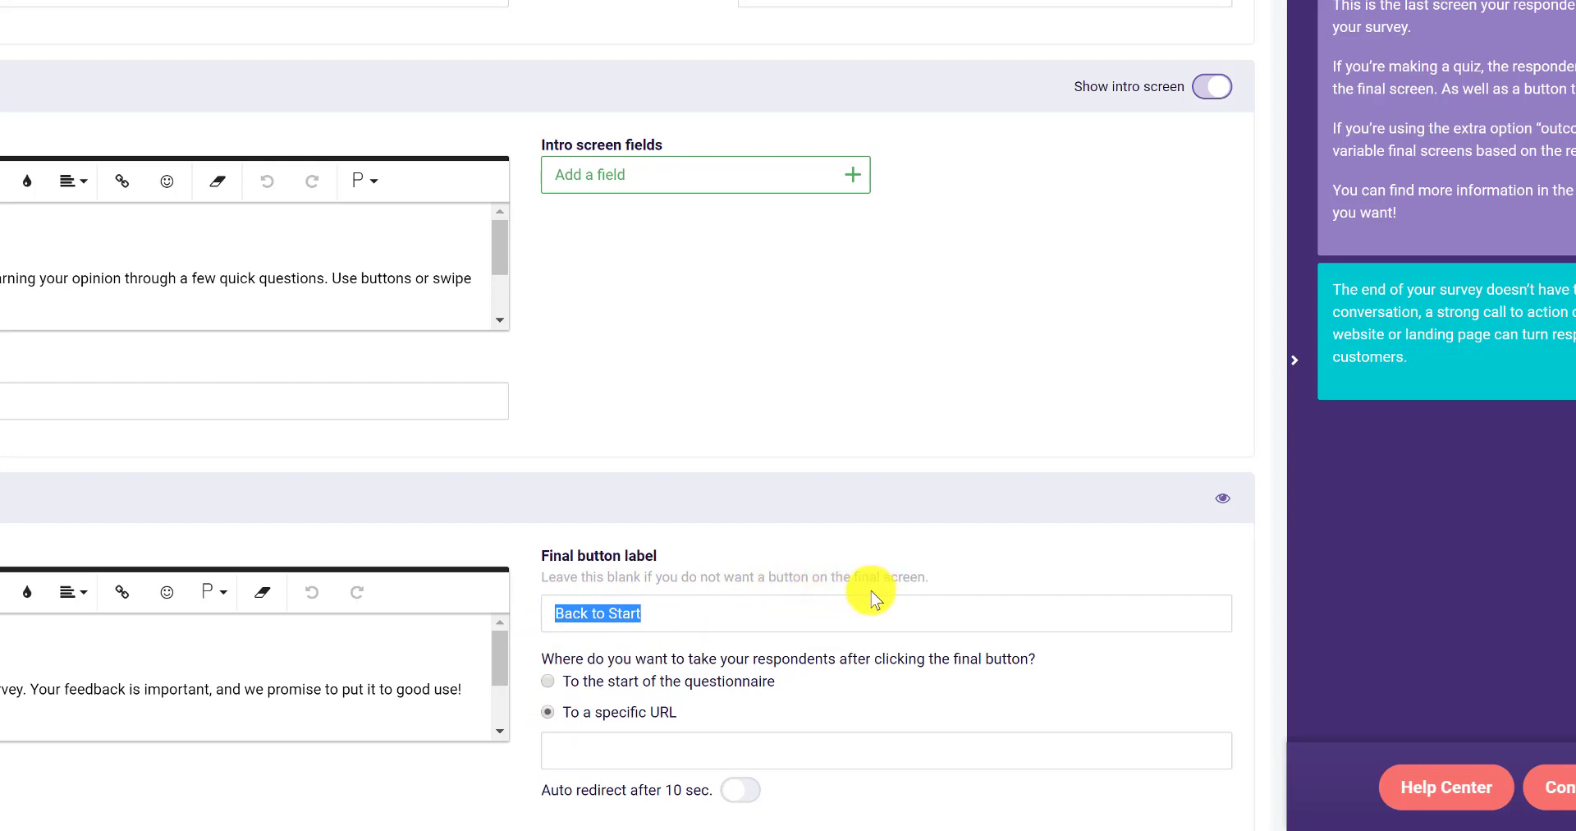
{"action": "left_click", "coordinate": [647, 614]}
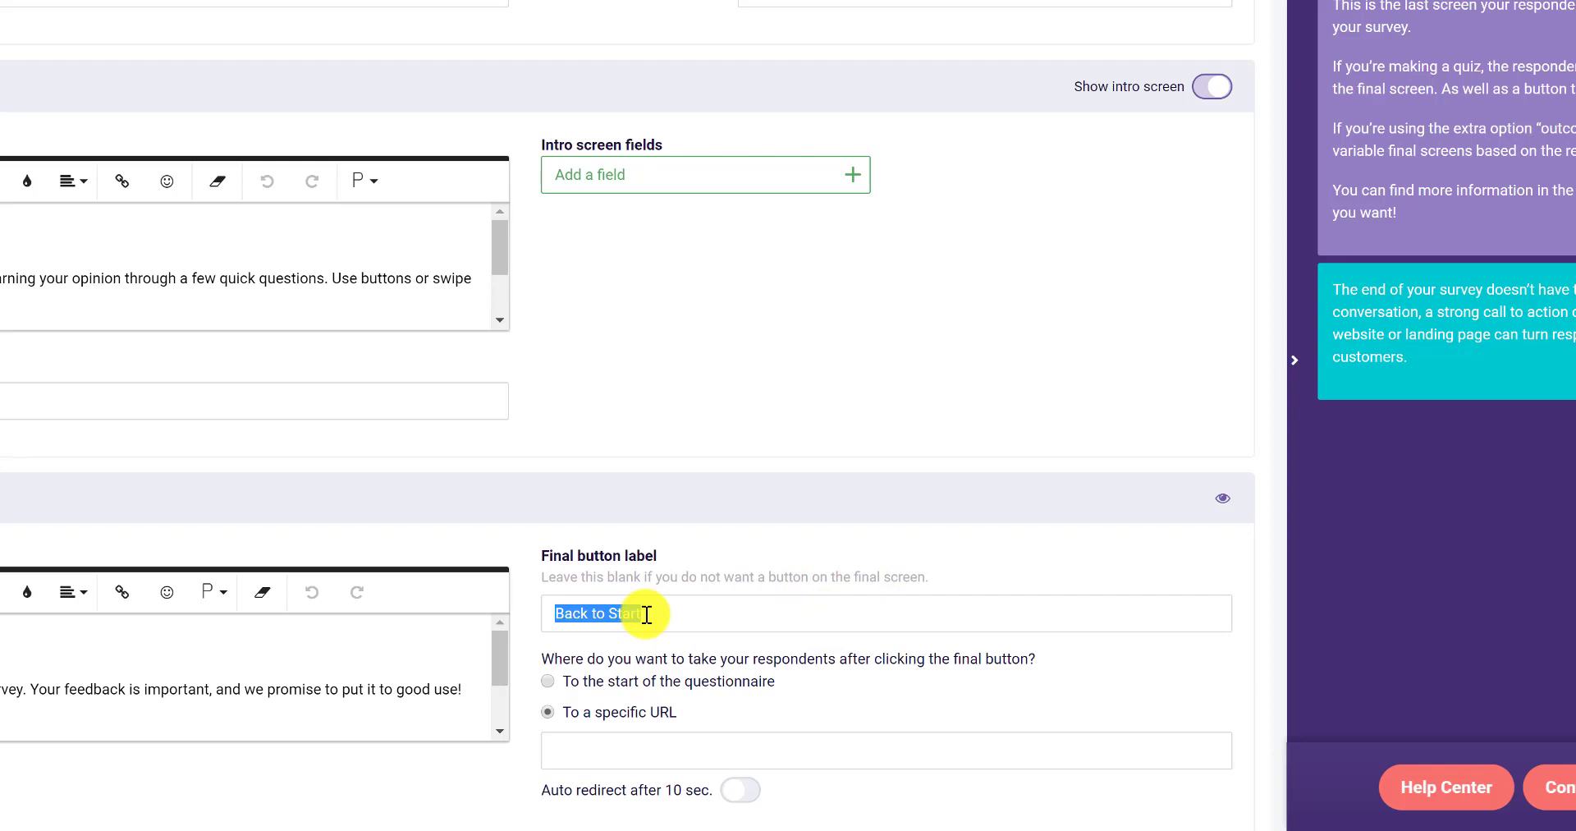
{"action": "type", "text": "Che"}
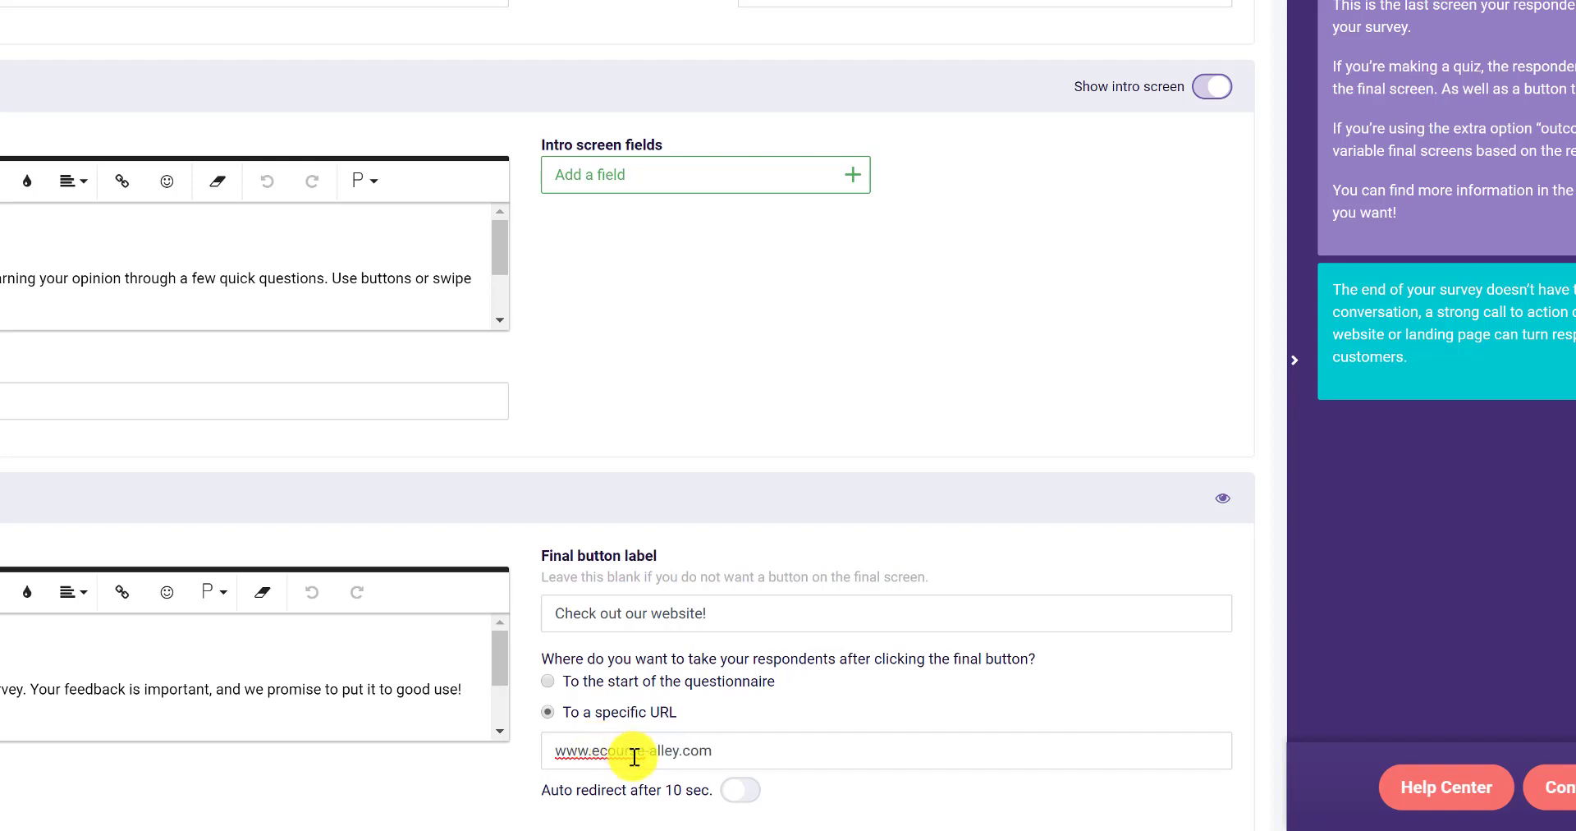
{"action": "left_click", "coordinate": [785, 790]}
{"action": "scroll", "coordinate": [791, 770], "scroll_direction": "down", "scroll_amount": 1}
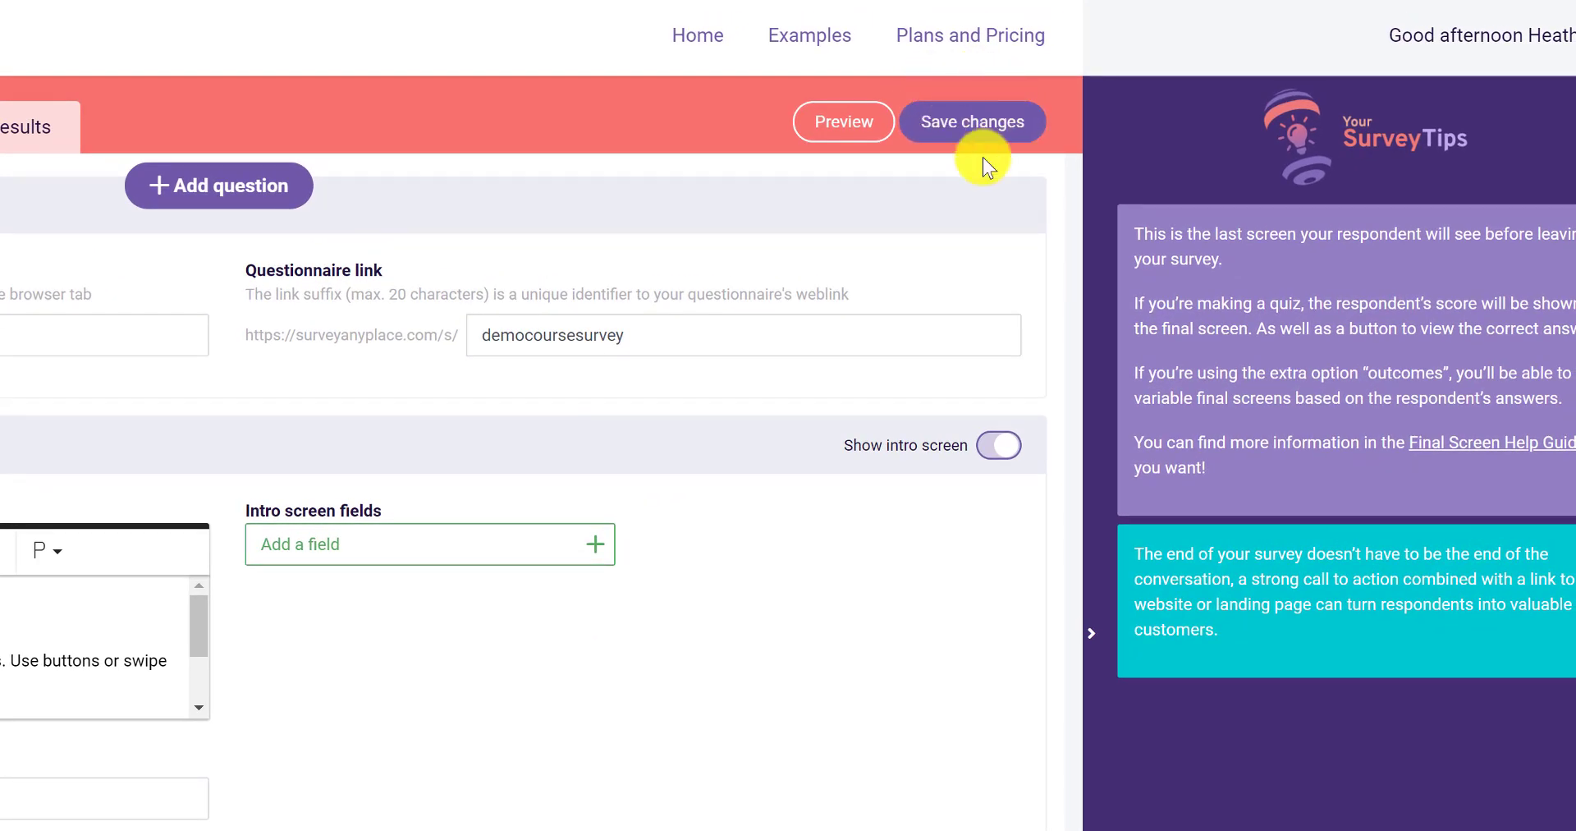
{"action": "left_click", "coordinate": [967, 123]}
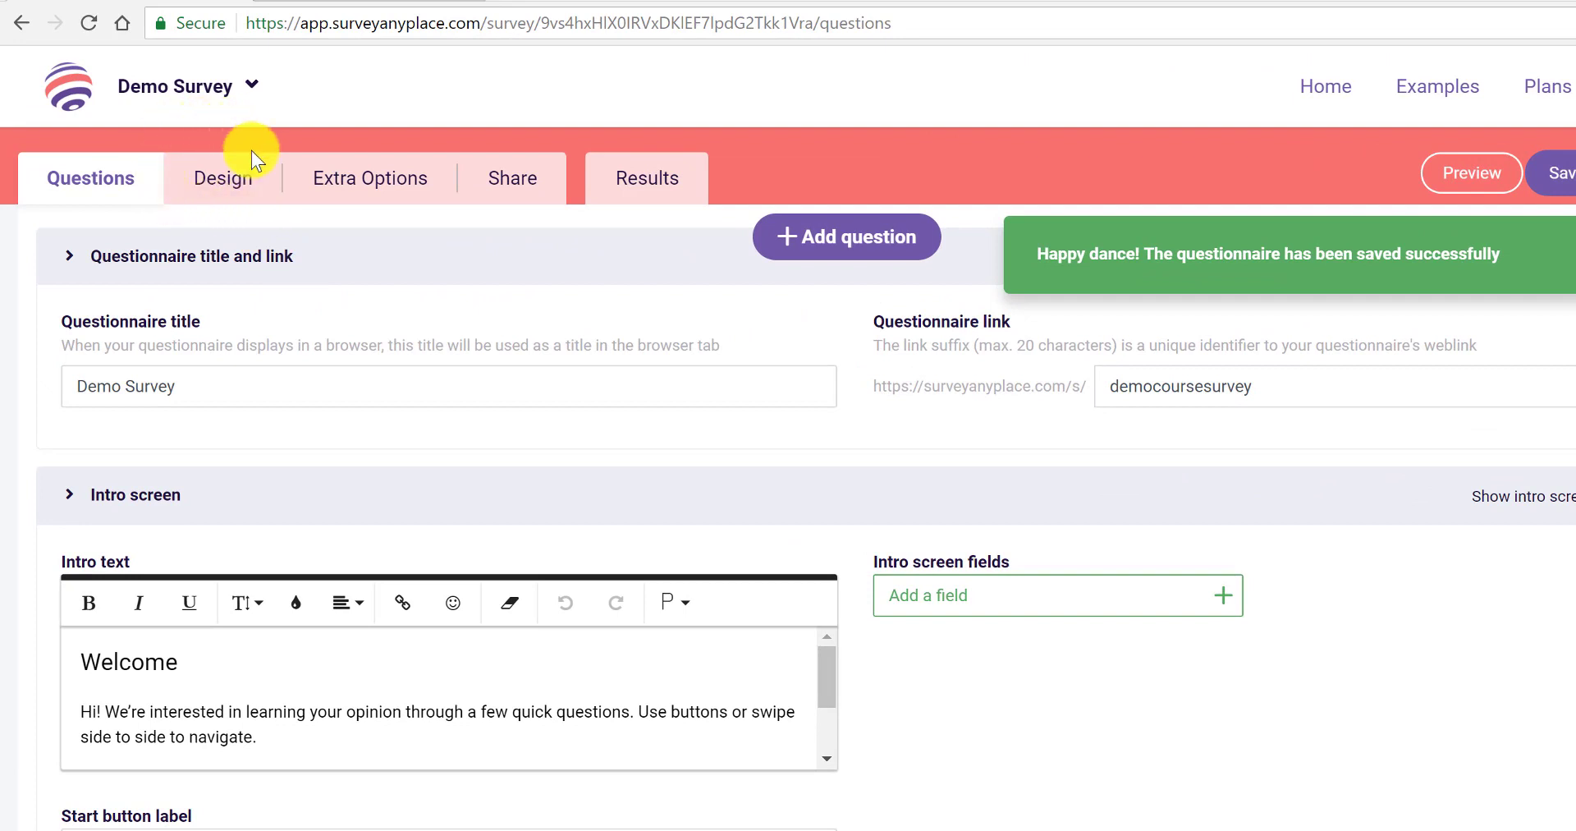
Open the question type choices for a new question and review the draft course questions in Notepad
{"action": "left_click", "coordinate": [819, 240]}
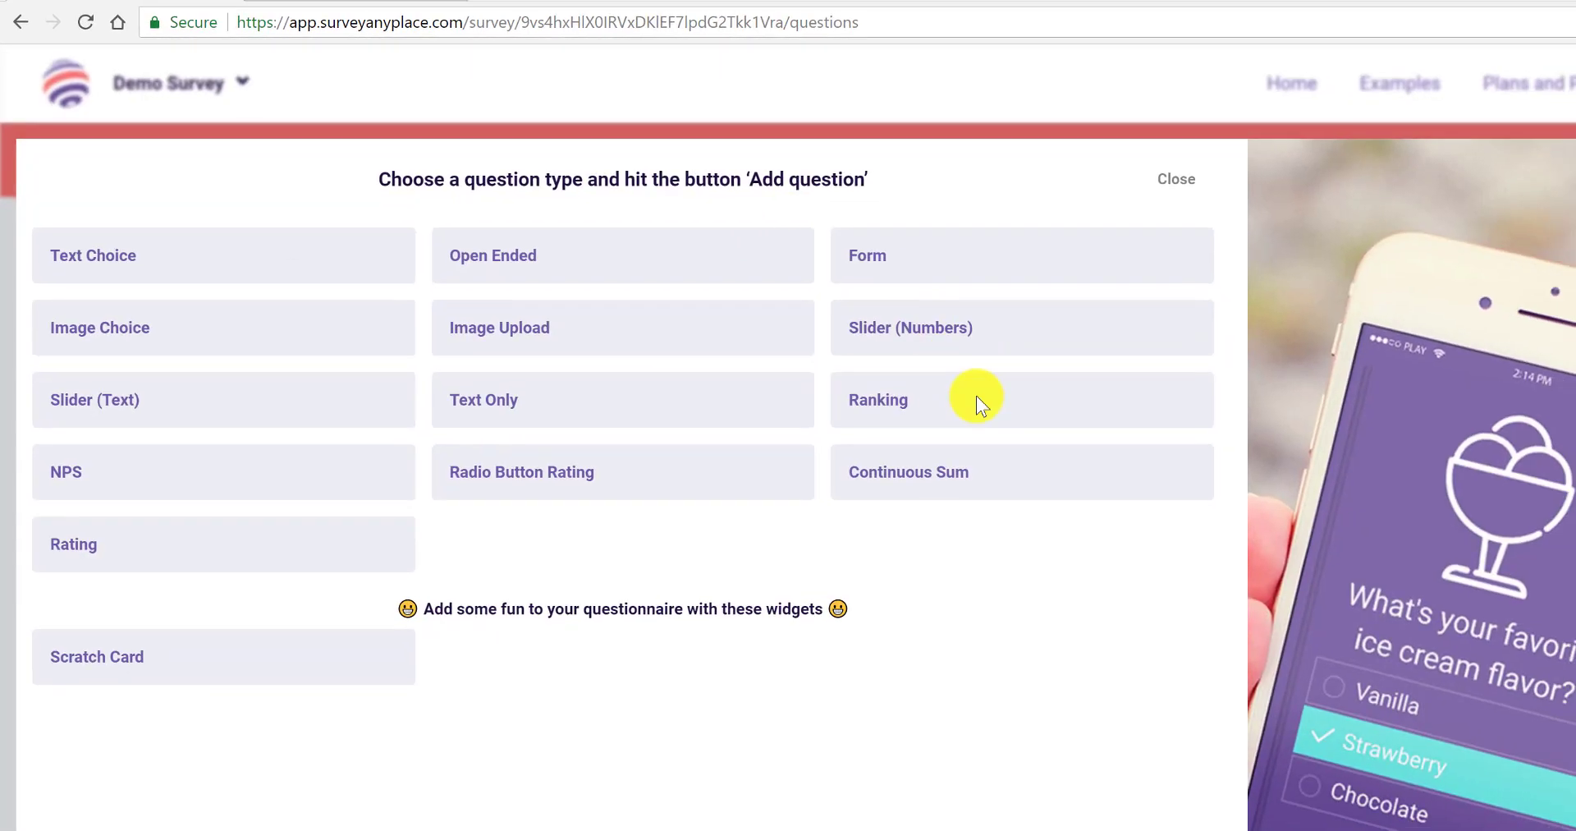
{"action": "key", "text": "alt+Tab"}
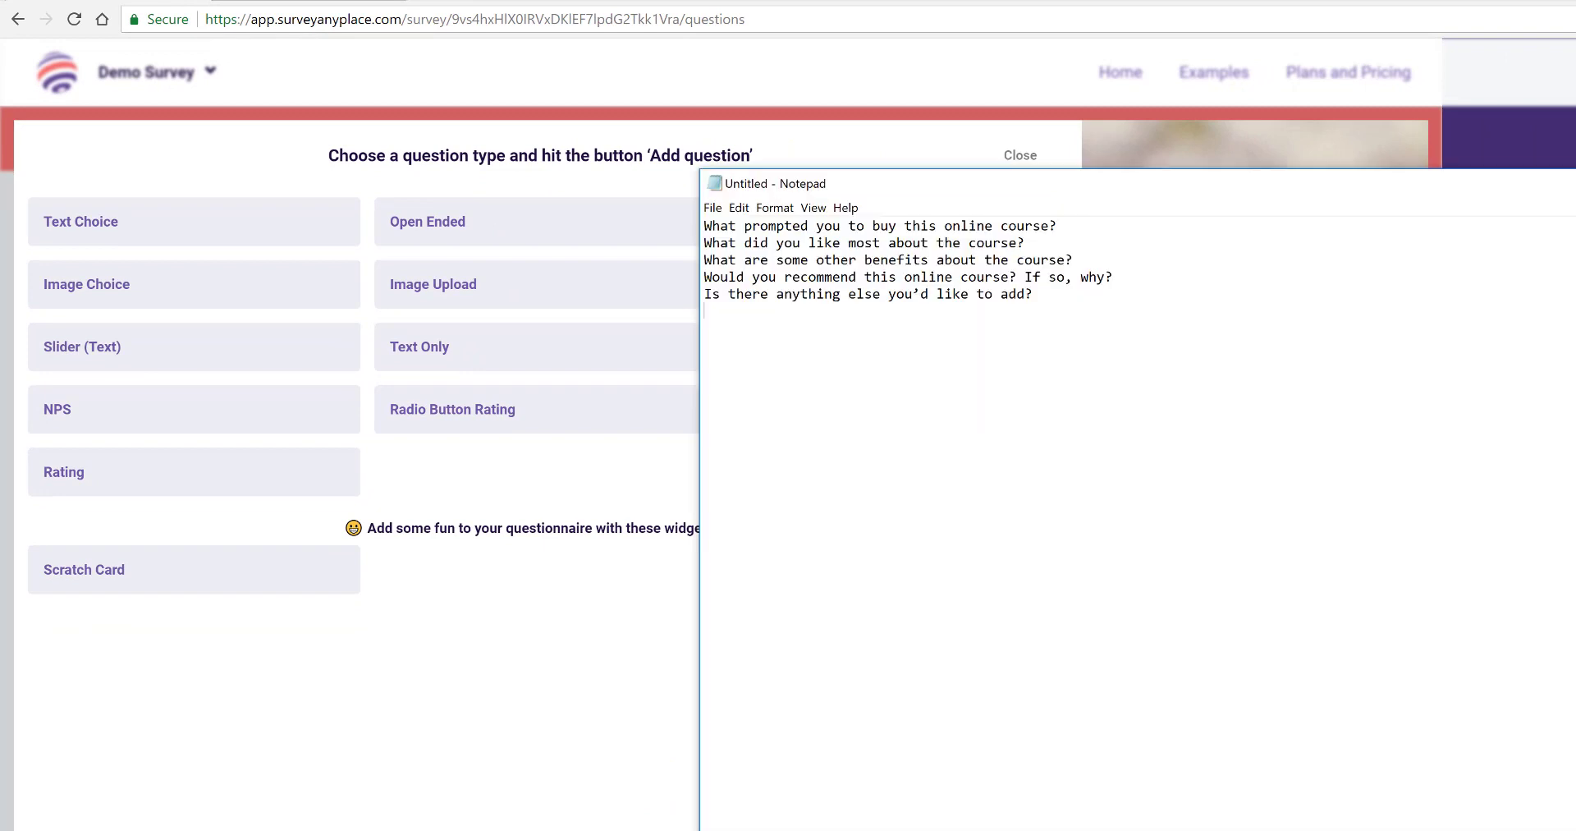
{"action": "left_click_drag", "start_coordinate": [987, 190], "coordinate": [928, 234]}
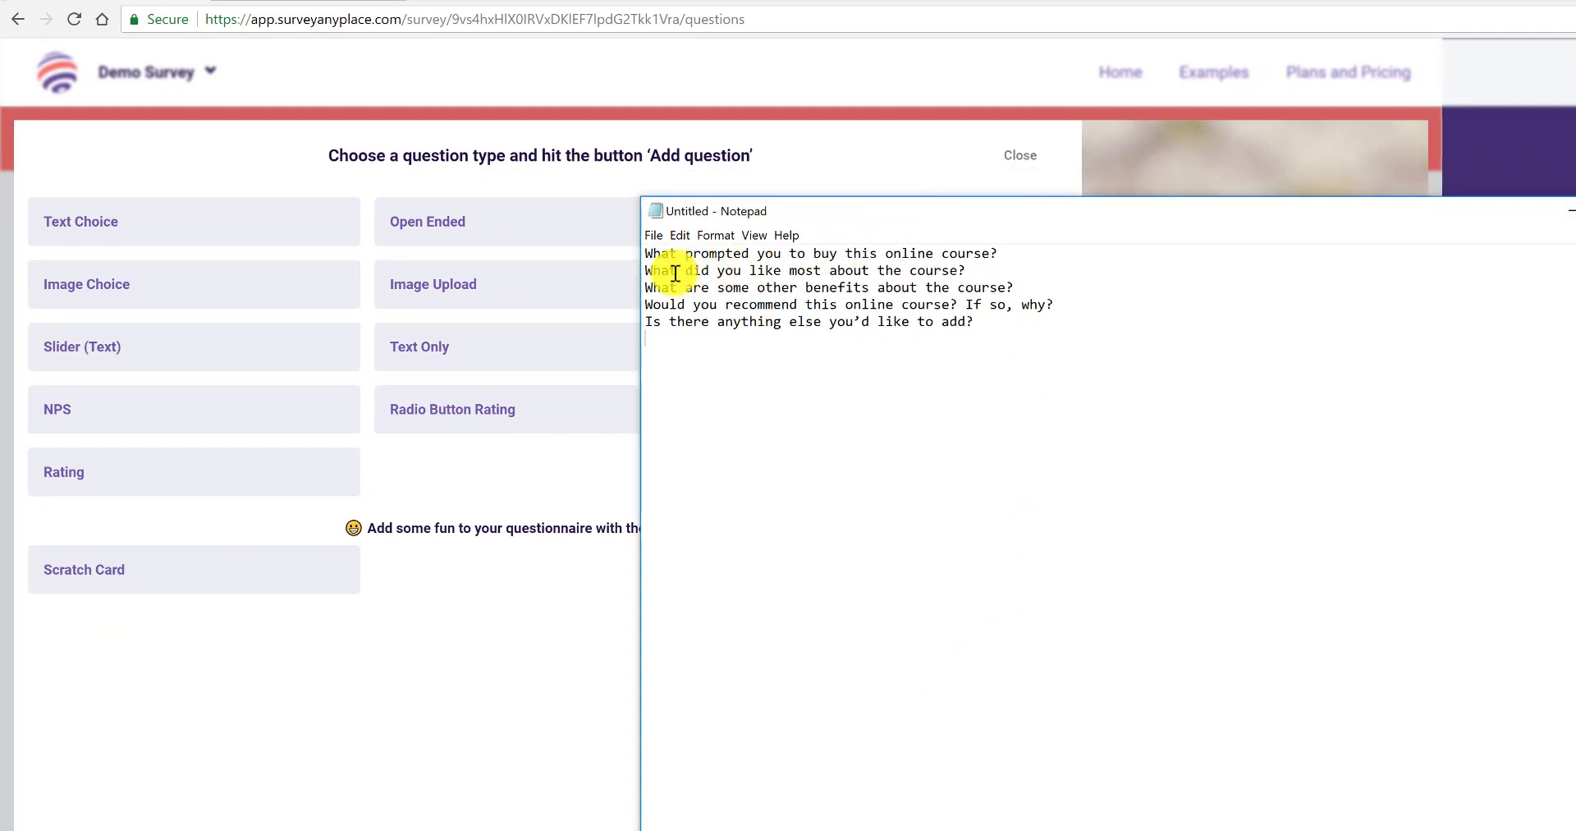
{"action": "left_click_drag", "start_coordinate": [981, 327], "coordinate": [590, 211]}
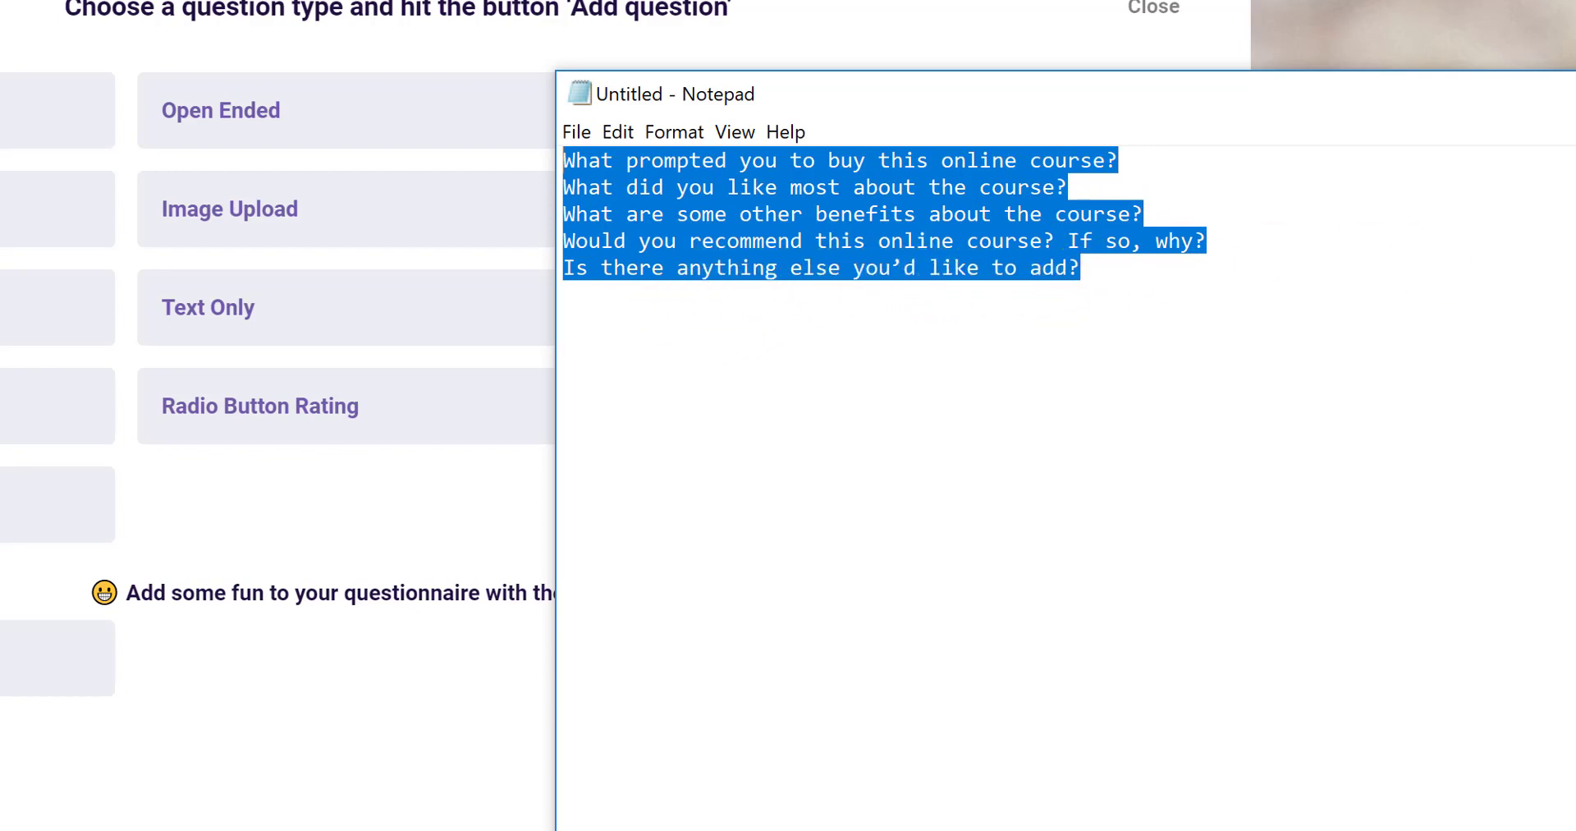
{"action": "key", "text": "alt+Tab"}
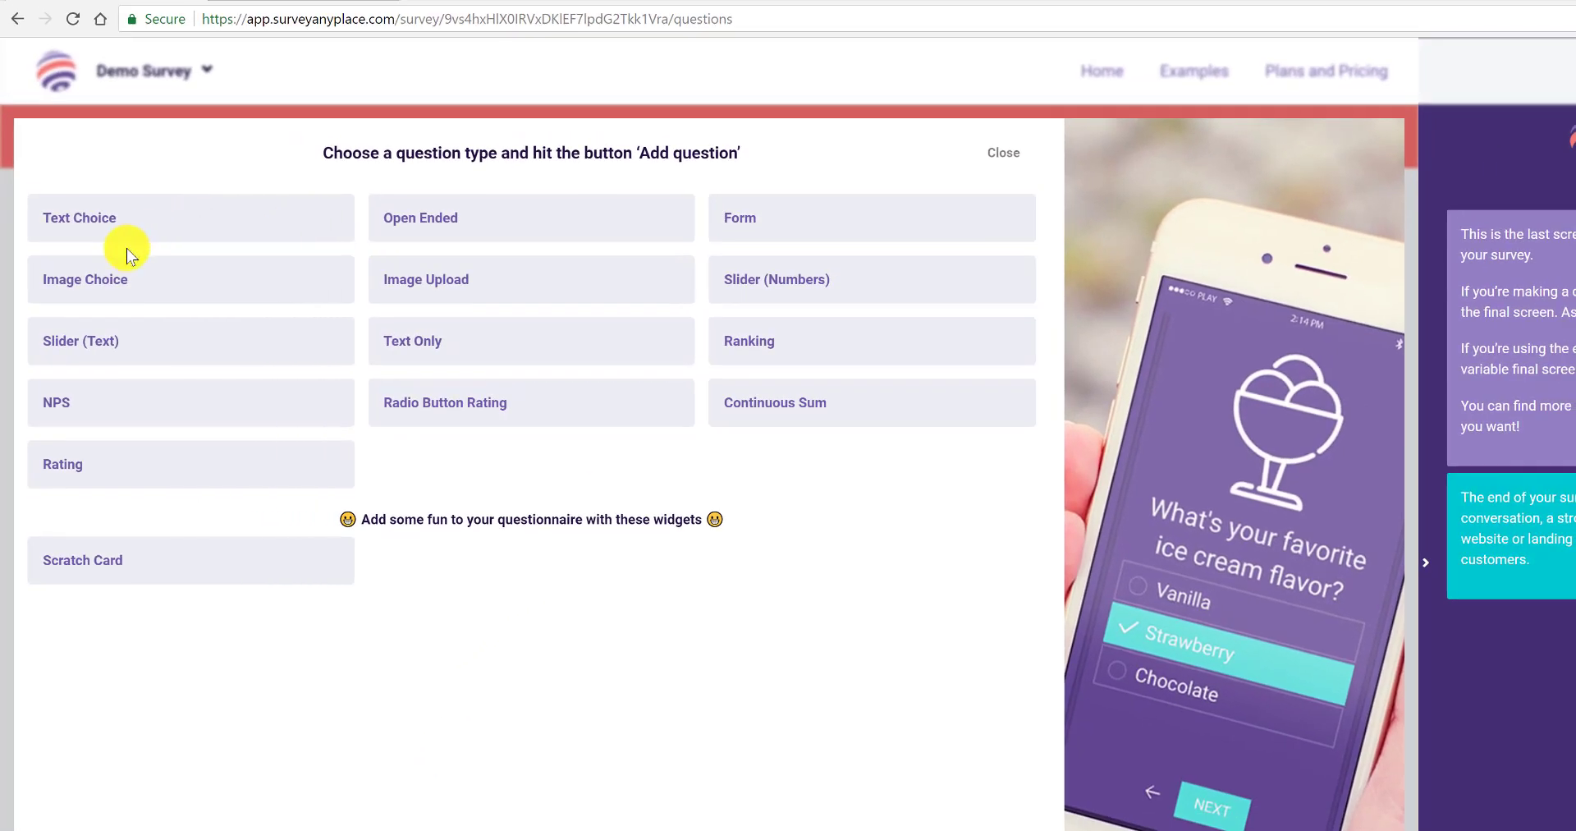
Examine the descriptions and phone examples of the Text Choice, Image Choice, Slider (Text), NPS and Rating question types
{"action": "left_click", "coordinate": [111, 224]}
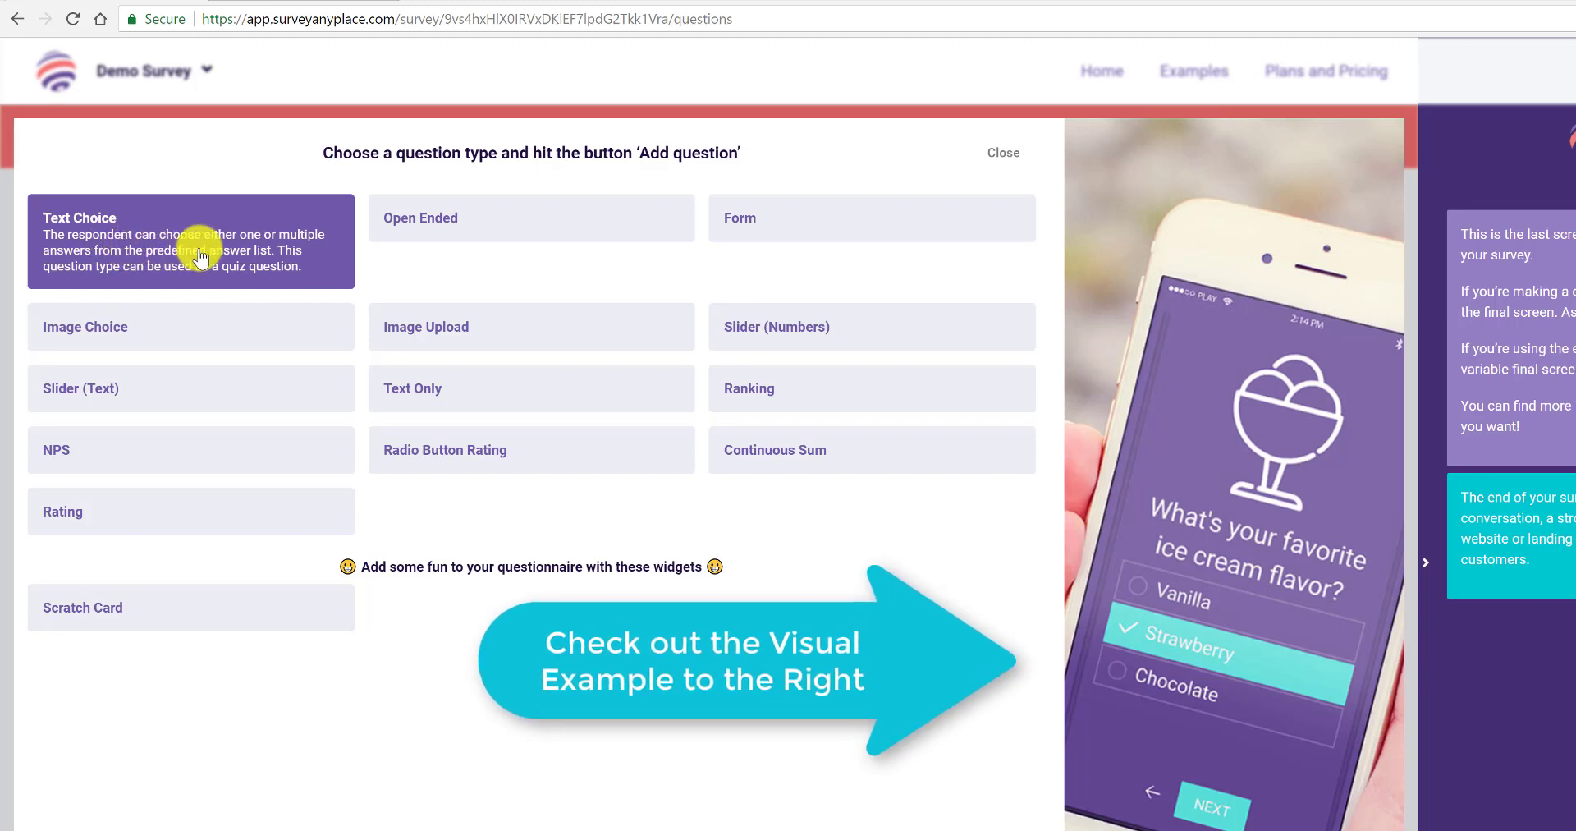
{"action": "left_click", "coordinate": [115, 332]}
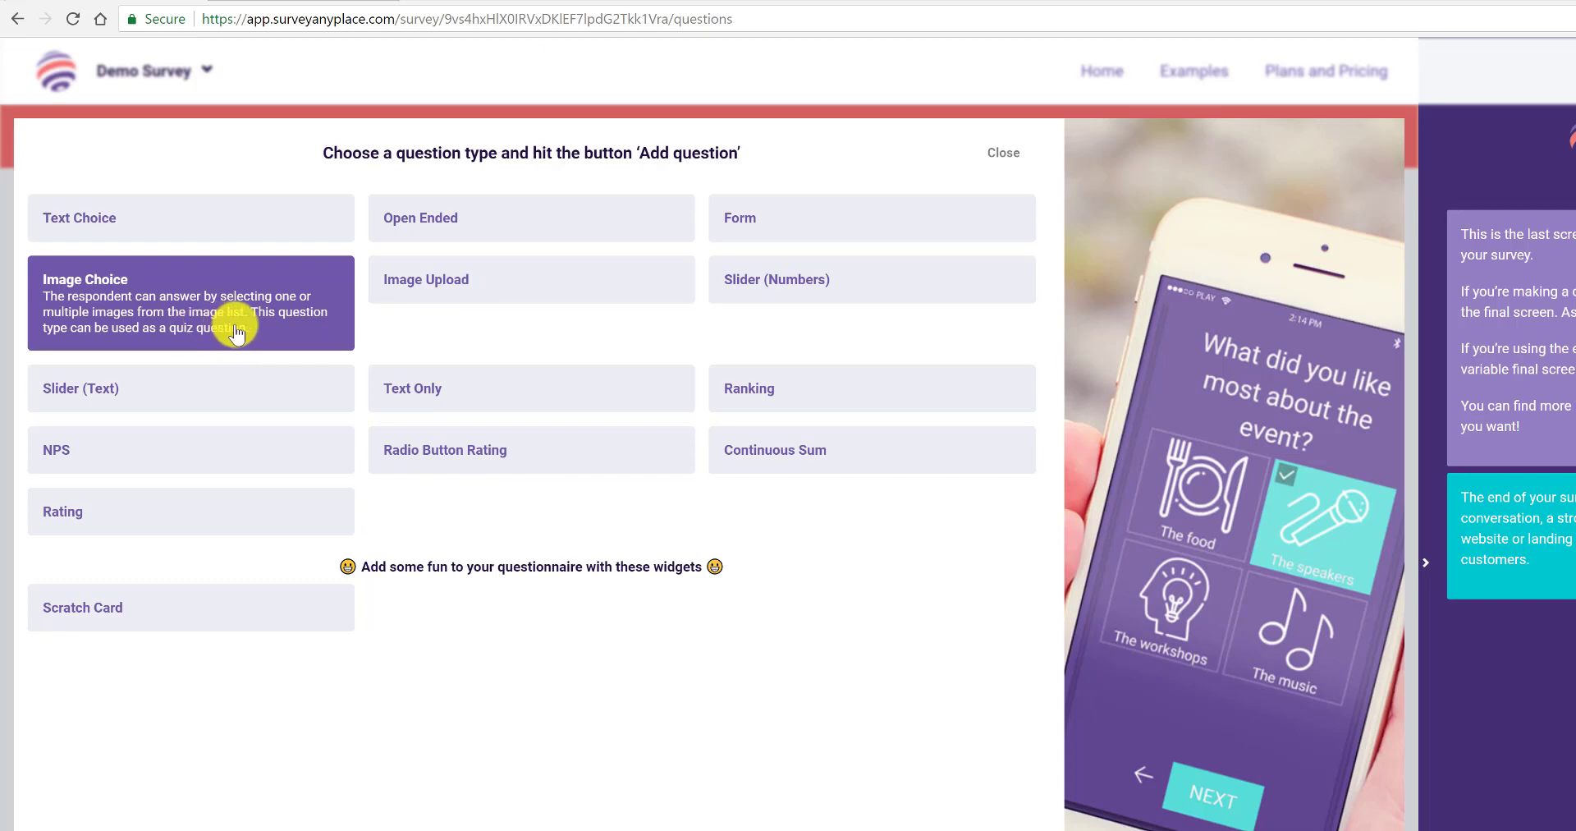
{"action": "left_click", "coordinate": [134, 393]}
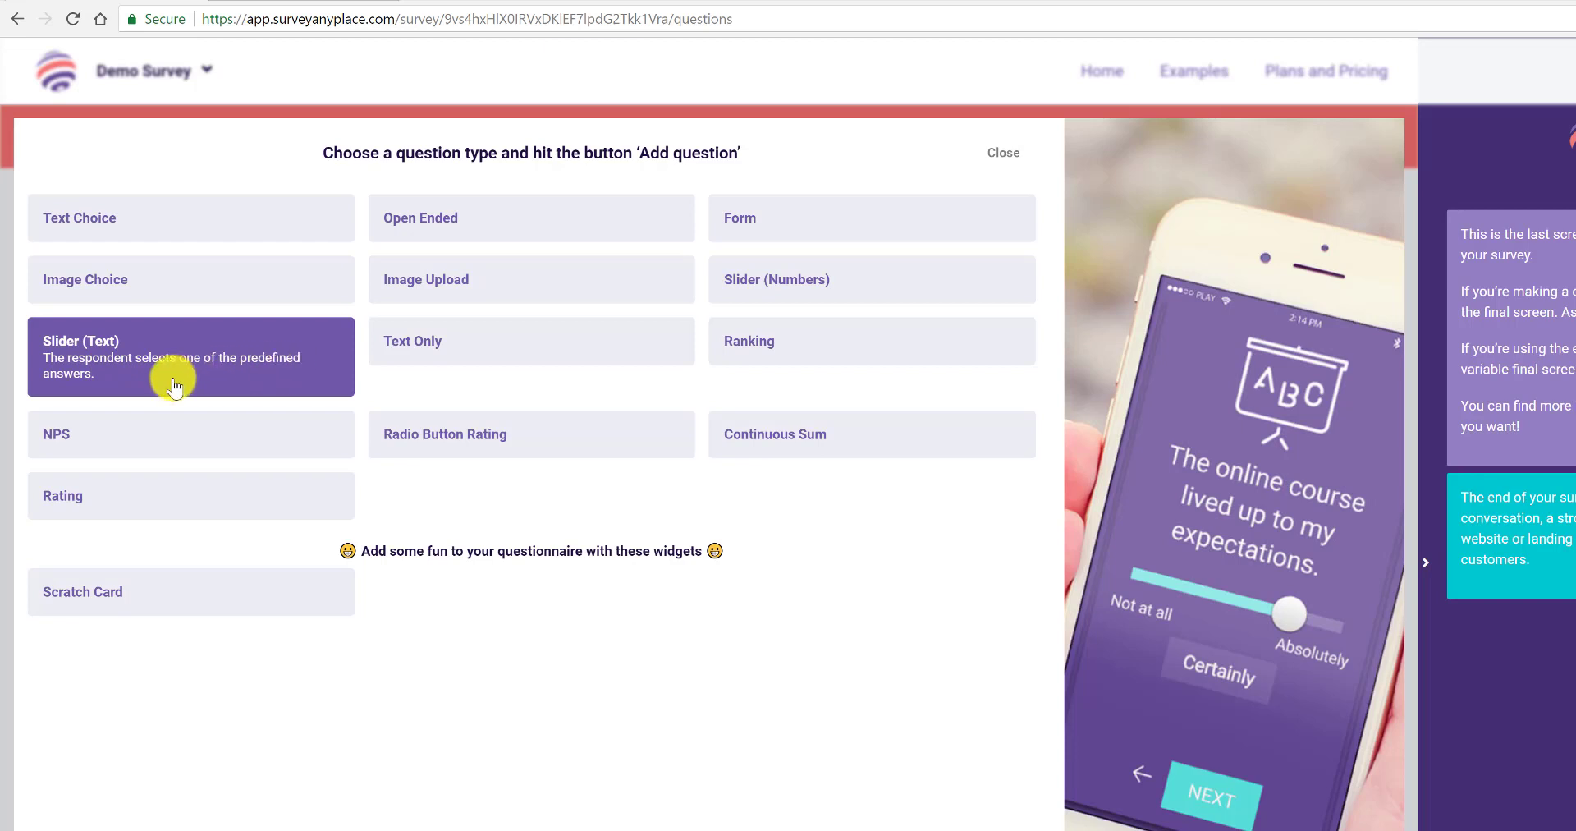
{"action": "left_click", "coordinate": [63, 439]}
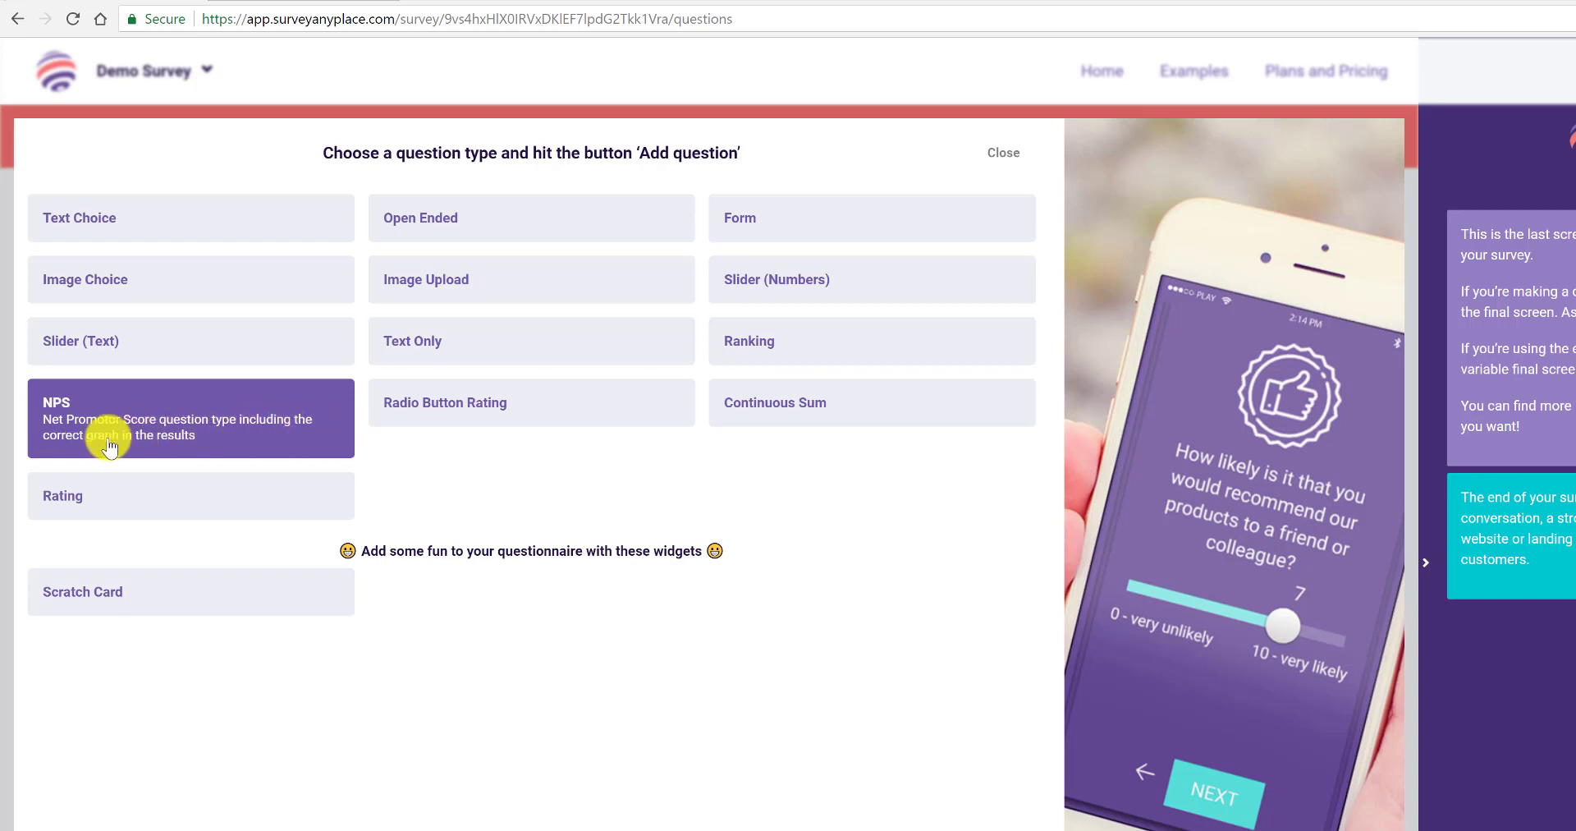
{"action": "left_click", "coordinate": [126, 503]}
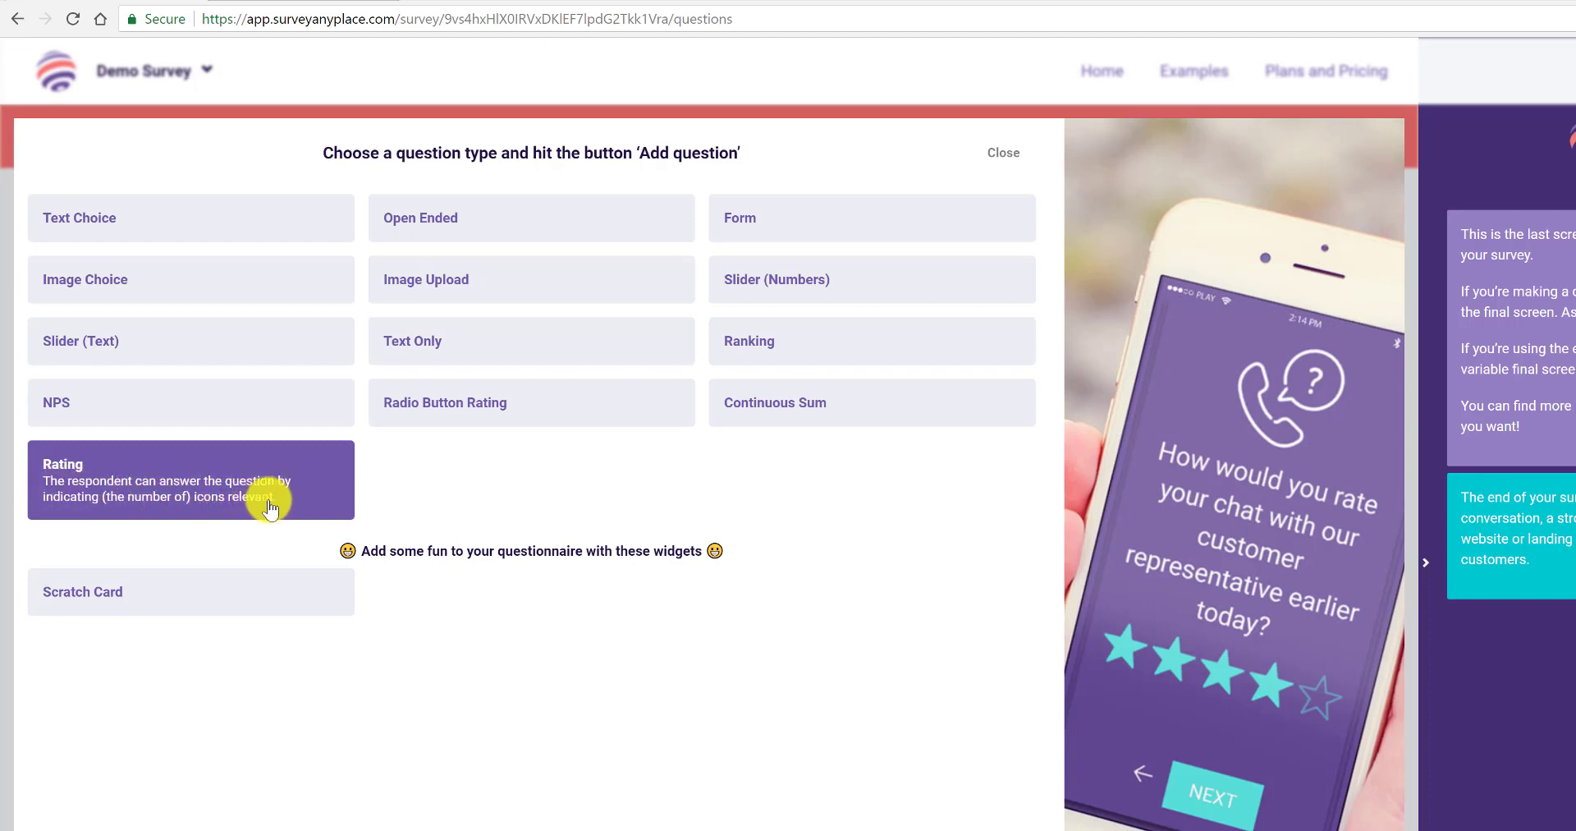
Examine the descriptions and phone examples of the Open Ended, Image Upload, Text Only and Radio Button Rating question types
{"action": "left_click", "coordinate": [437, 218]}
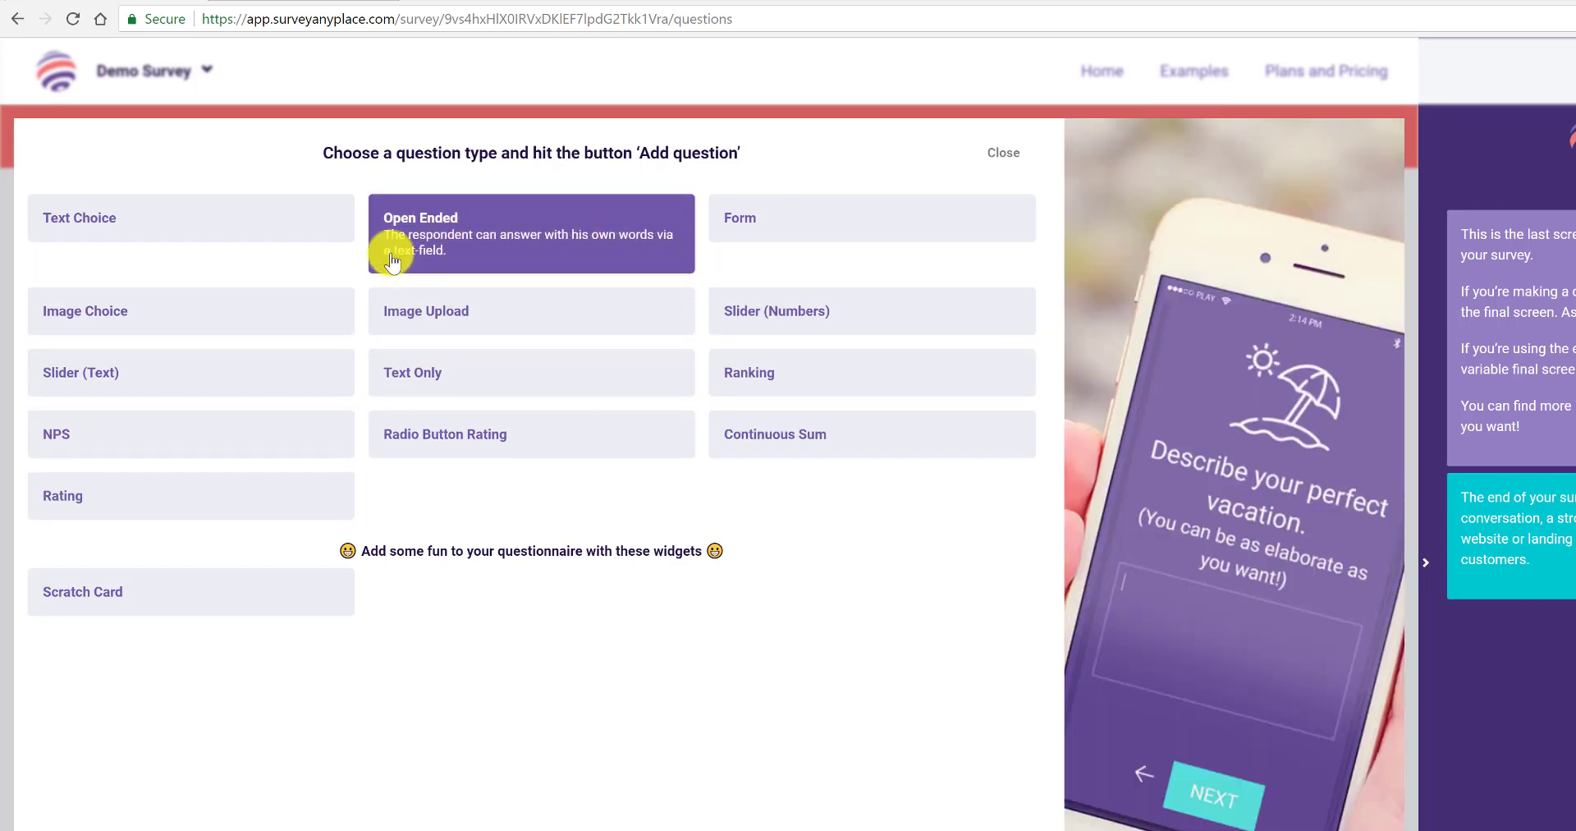
{"action": "left_click", "coordinate": [460, 312]}
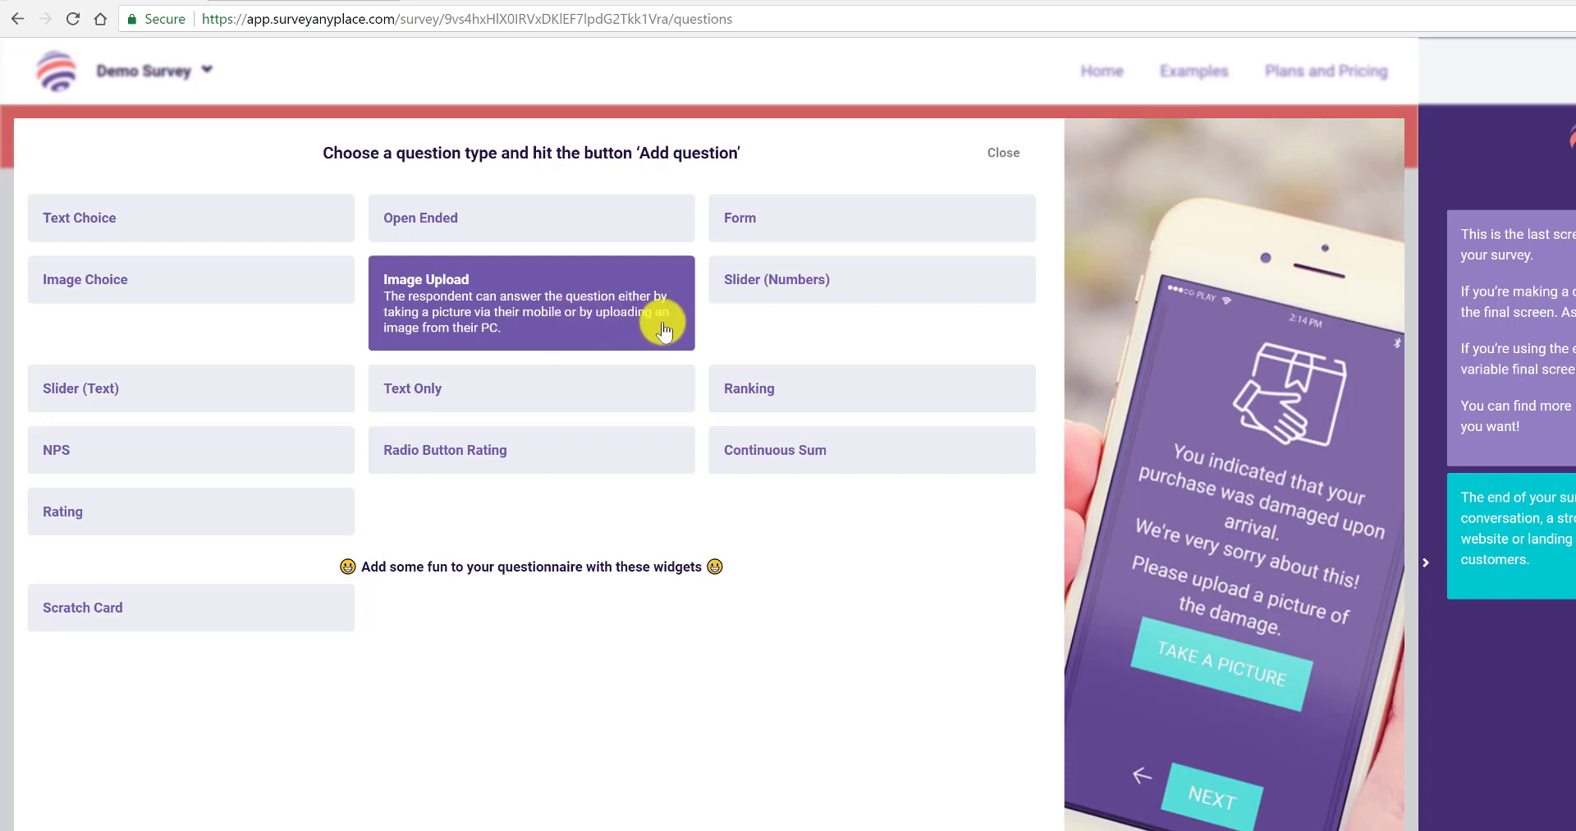
{"action": "left_click", "coordinate": [498, 403]}
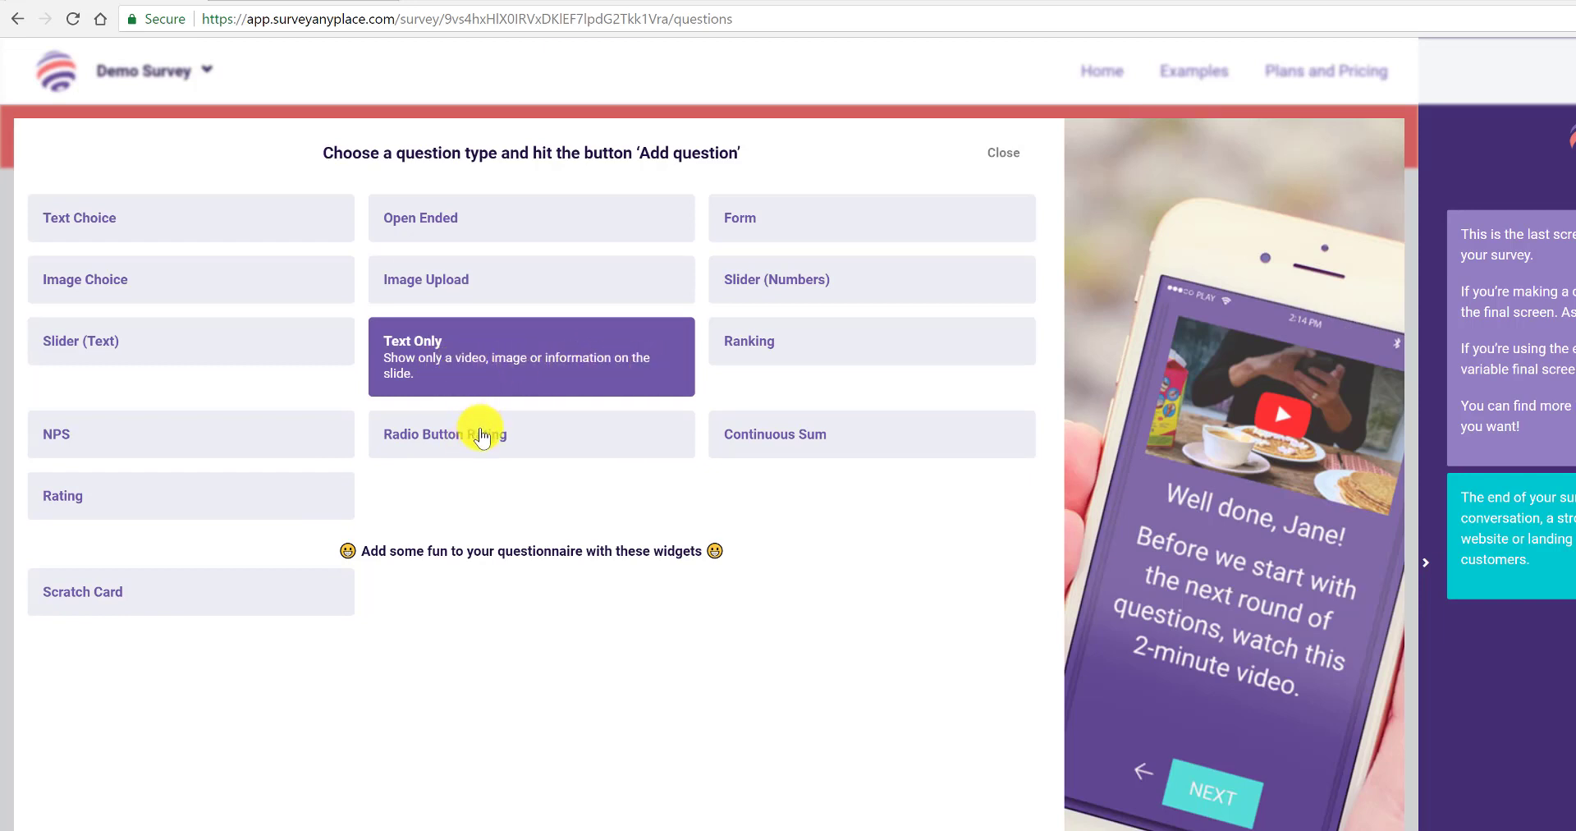
{"action": "left_click", "coordinate": [482, 435]}
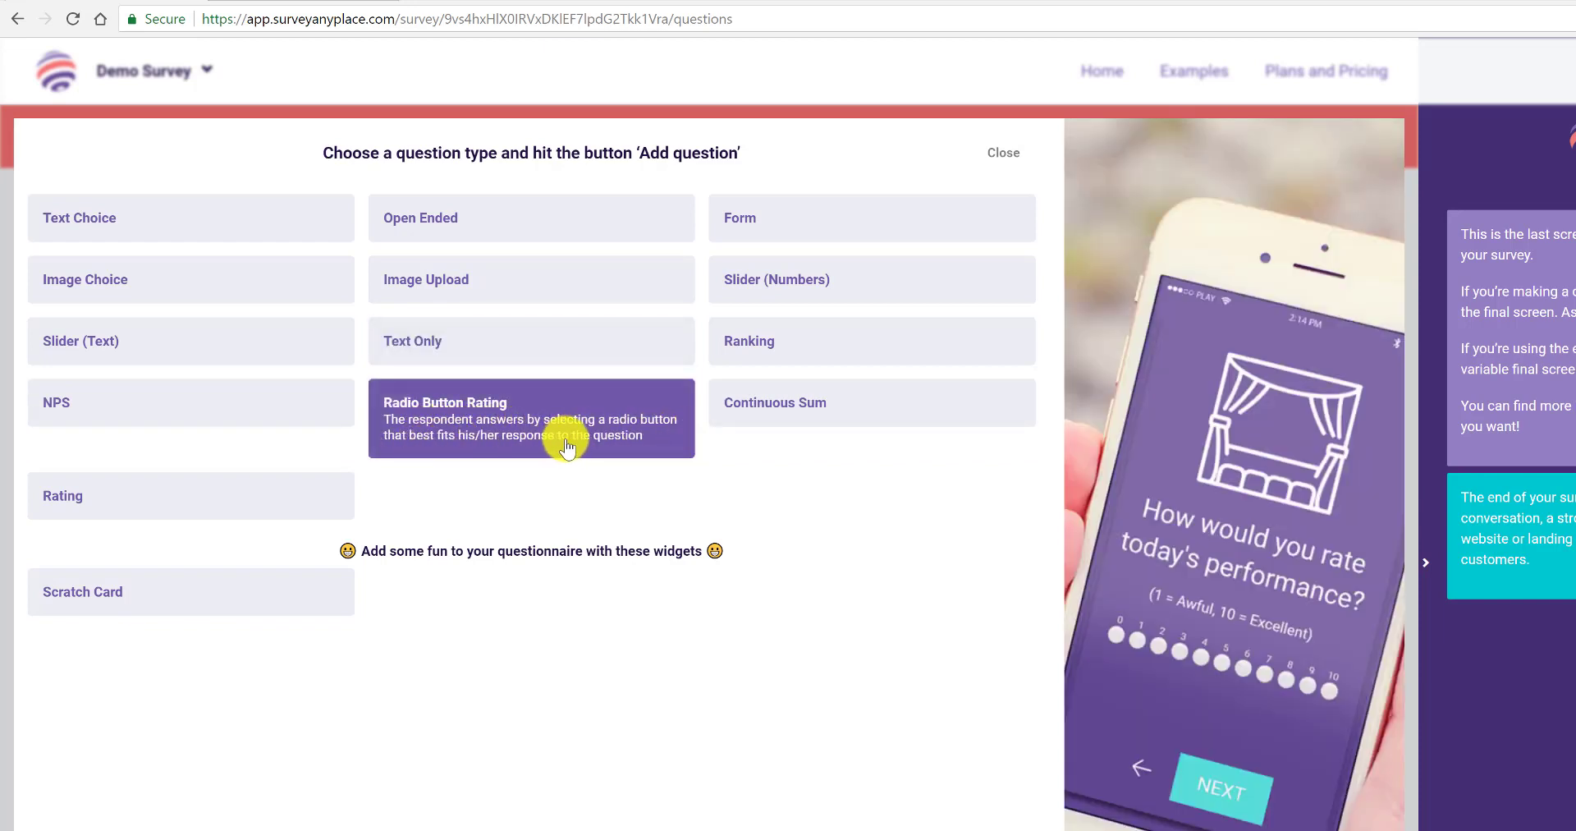
Examine the descriptions and phone examples of the Form, Slider (Numbers), Ranking and Continuous Sum question types
{"action": "left_click", "coordinate": [780, 230]}
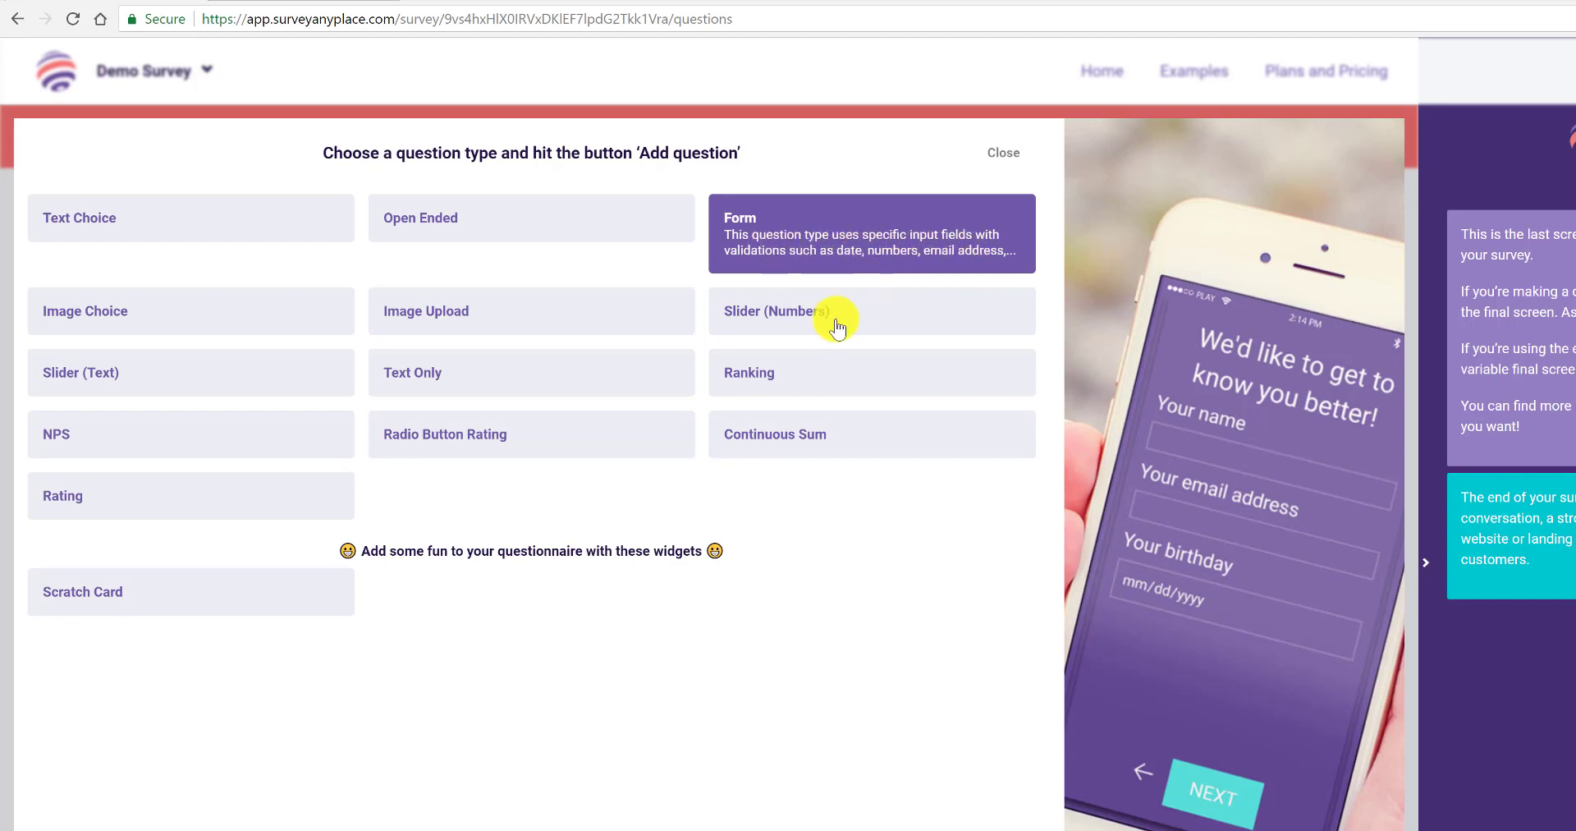
{"action": "left_click", "coordinate": [809, 308]}
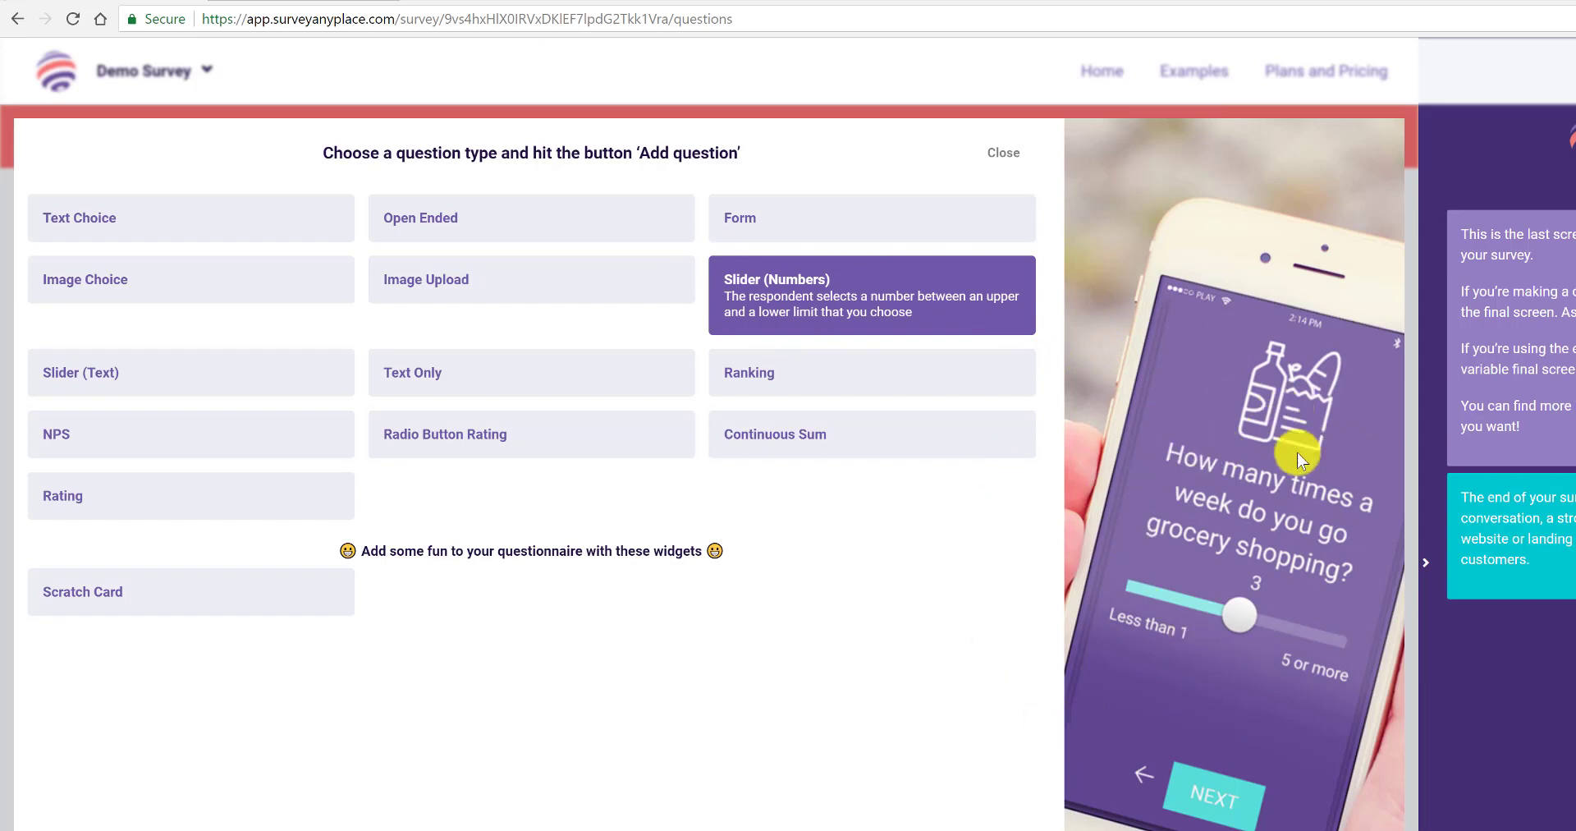
{"action": "left_click", "coordinate": [743, 379]}
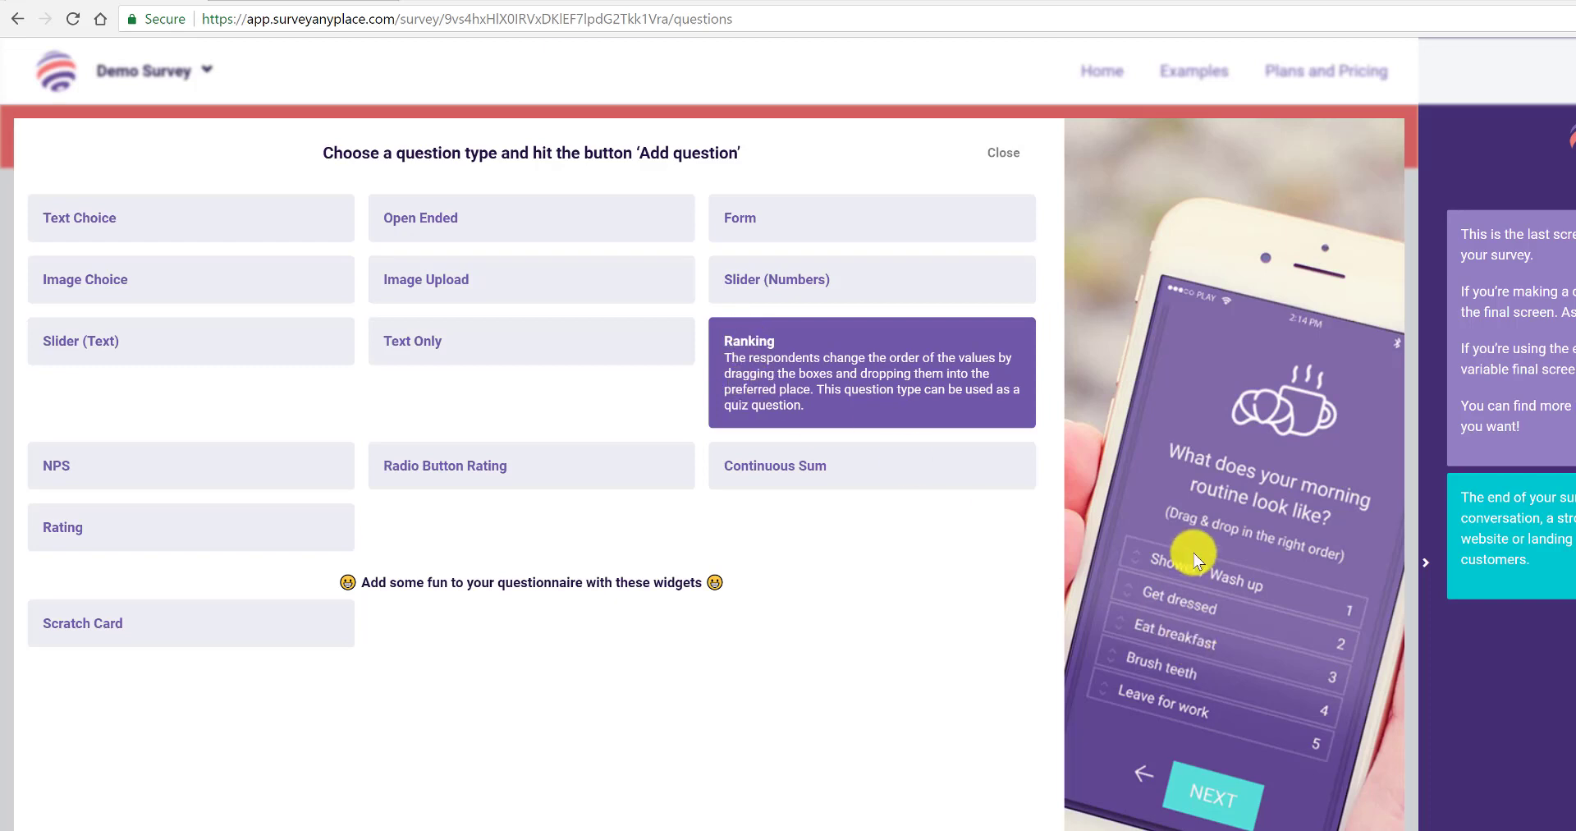
{"action": "left_click", "coordinate": [757, 466]}
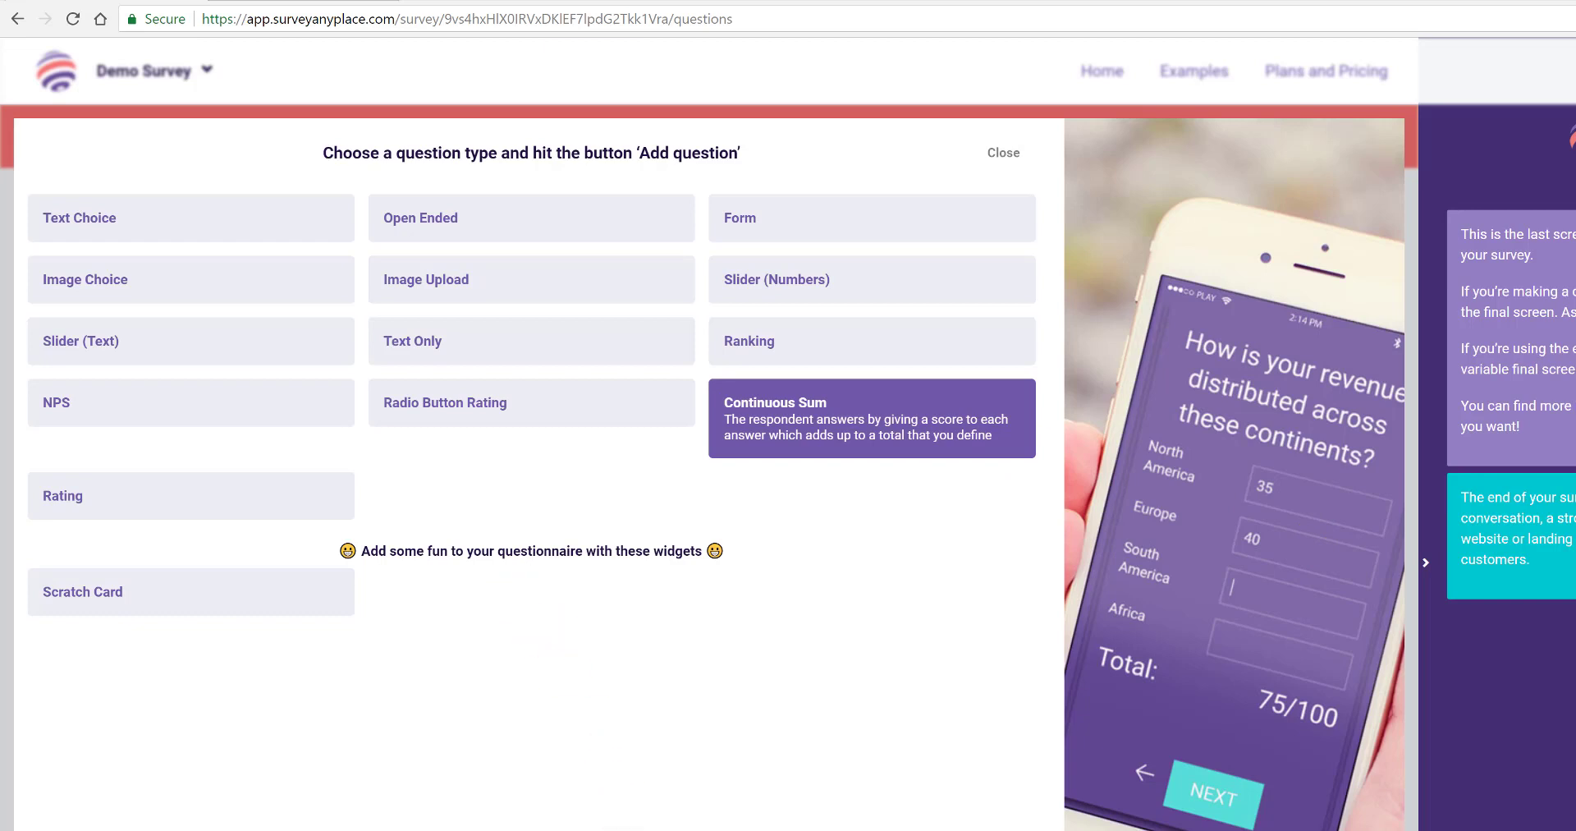
Recheck the draft questions in Notepad and add an Open Ended question to the questionnaire
{"action": "key", "text": "alt+Tab"}
{"action": "left_click", "coordinate": [704, 363]}
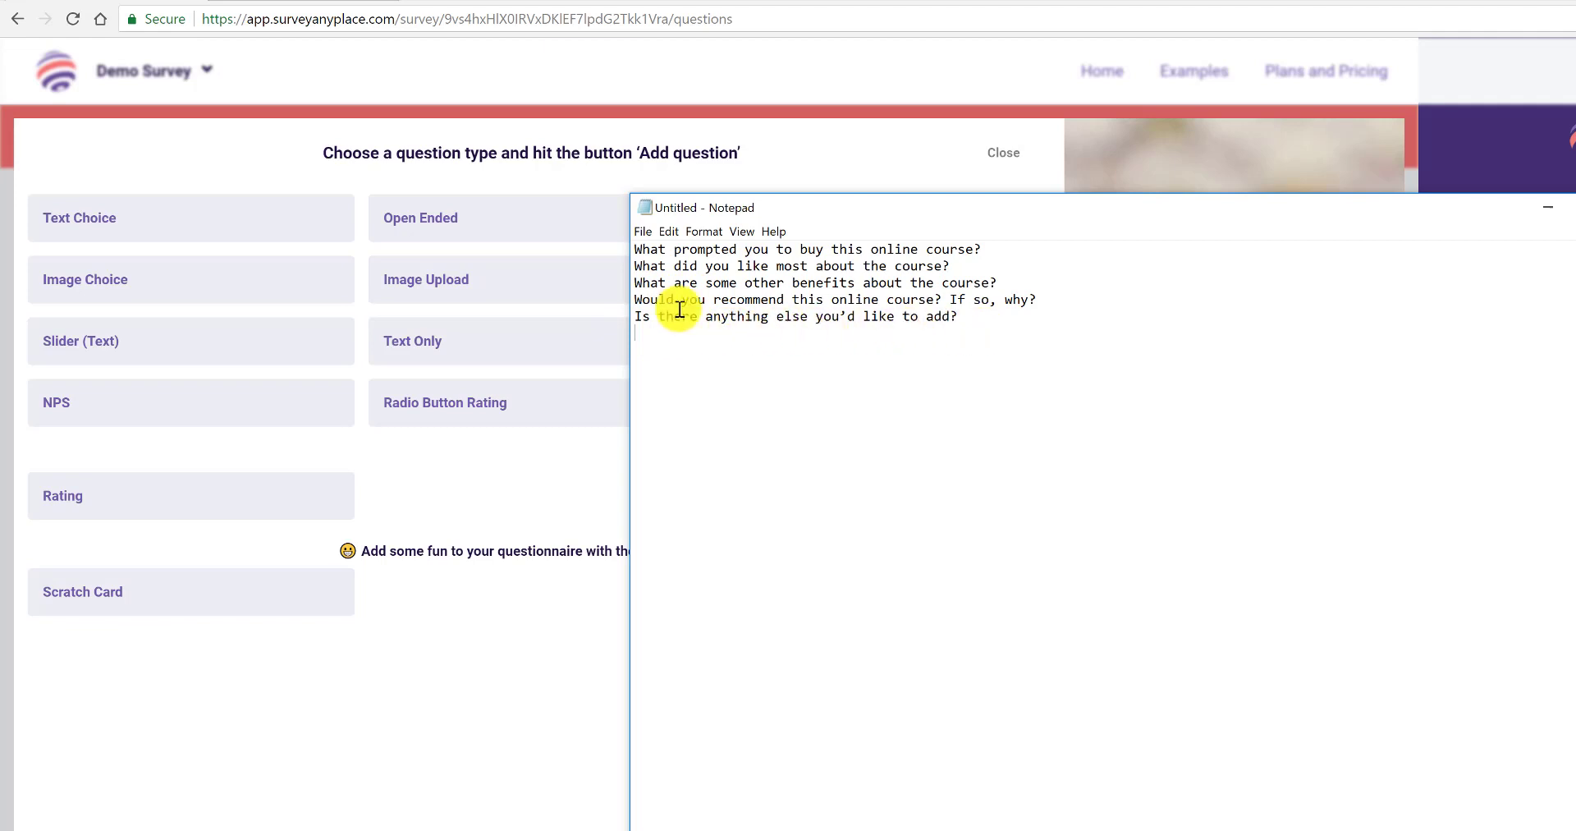
{"action": "left_click", "coordinate": [1551, 212]}
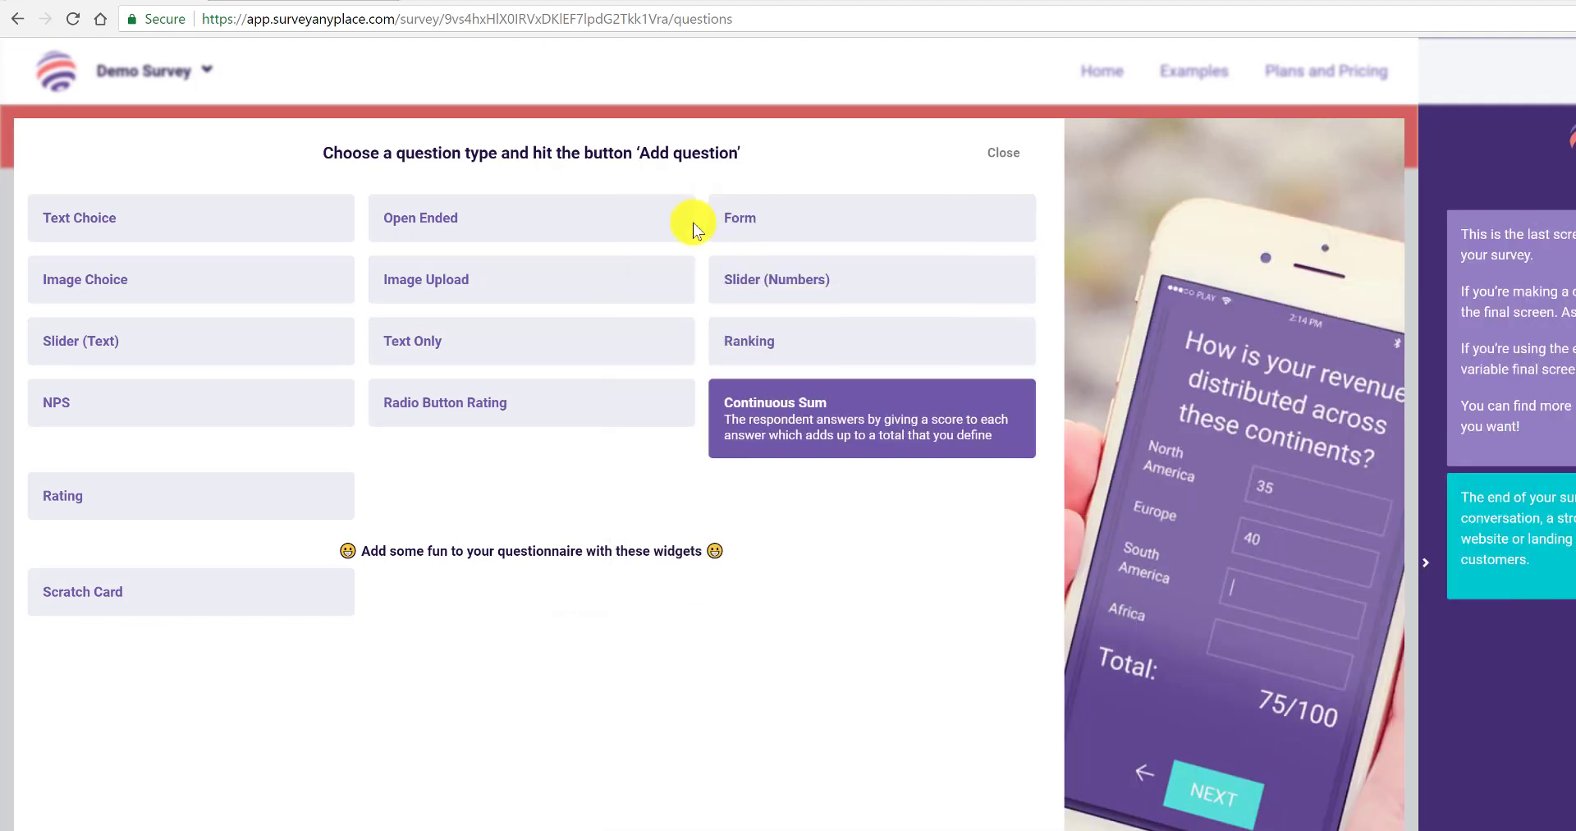
{"action": "left_click", "coordinate": [447, 230]}
{"action": "scroll", "coordinate": [476, 813], "scroll_direction": "down", "scroll_amount": 2}
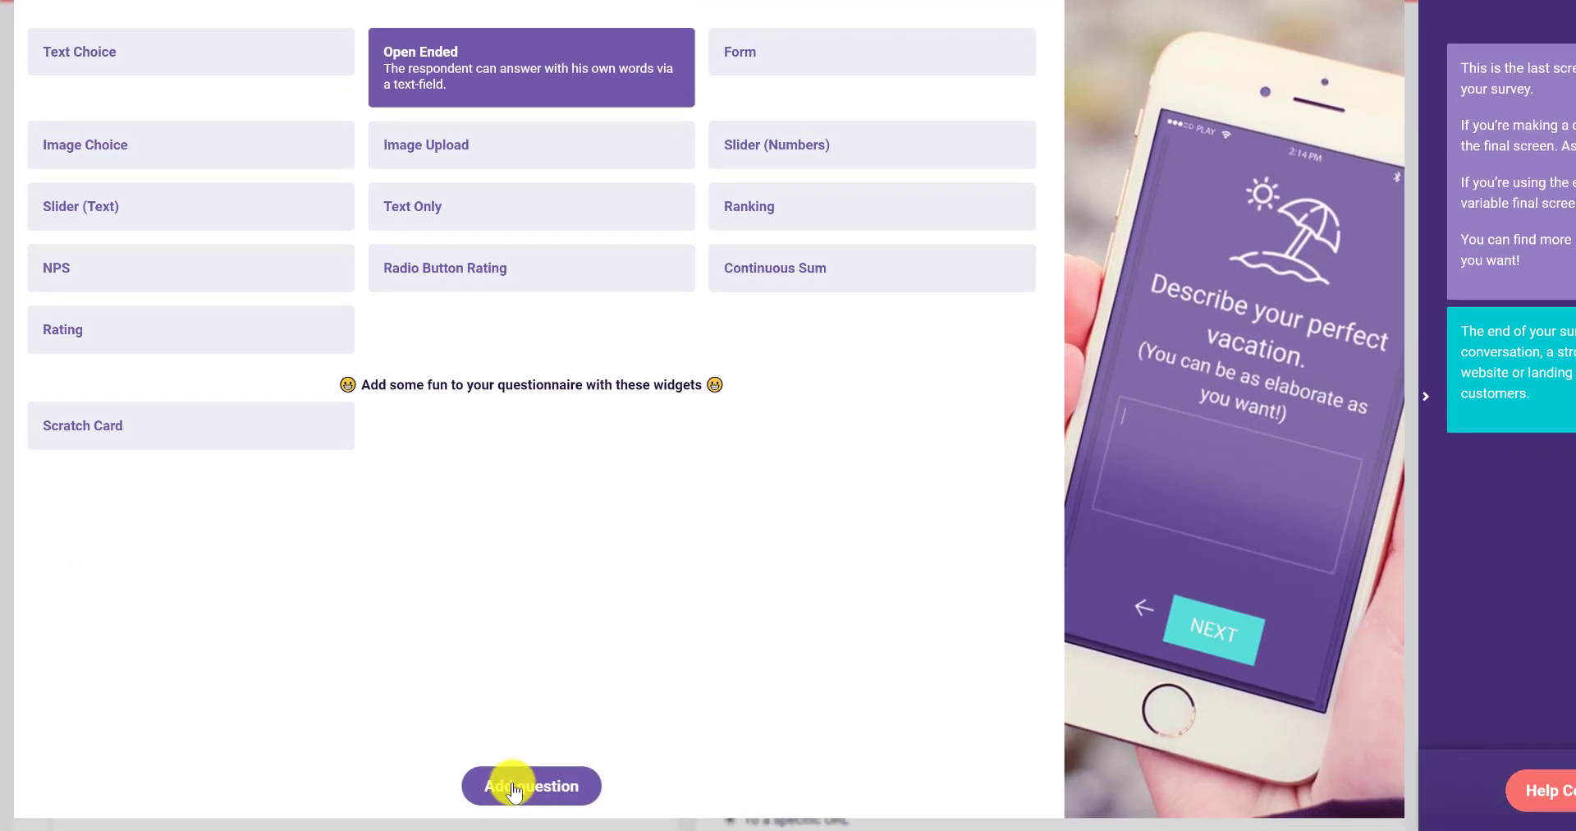
{"action": "left_click", "coordinate": [513, 786]}
{"action": "scroll", "coordinate": [510, 782], "scroll_direction": "down", "scroll_amount": 5}
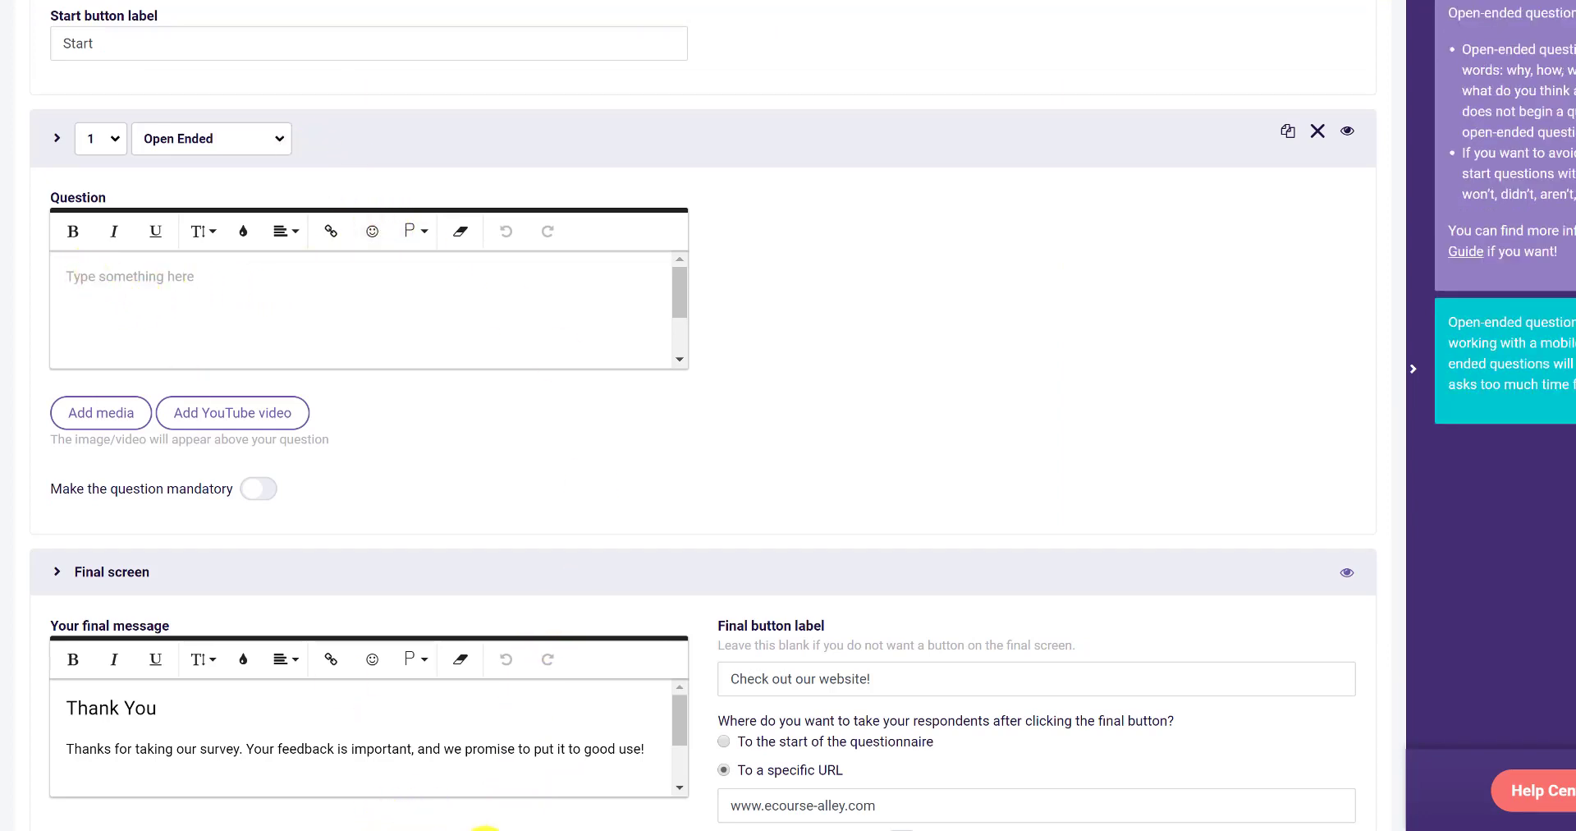
Copy "What prompted you to buy this online course?" from Notepad into question 1 and make the question mandatory
{"action": "left_click", "coordinate": [463, 828]}
{"action": "left_click_drag", "start_coordinate": [983, 82], "coordinate": [620, 82]}
{"action": "key", "text": "ctrl+c"}
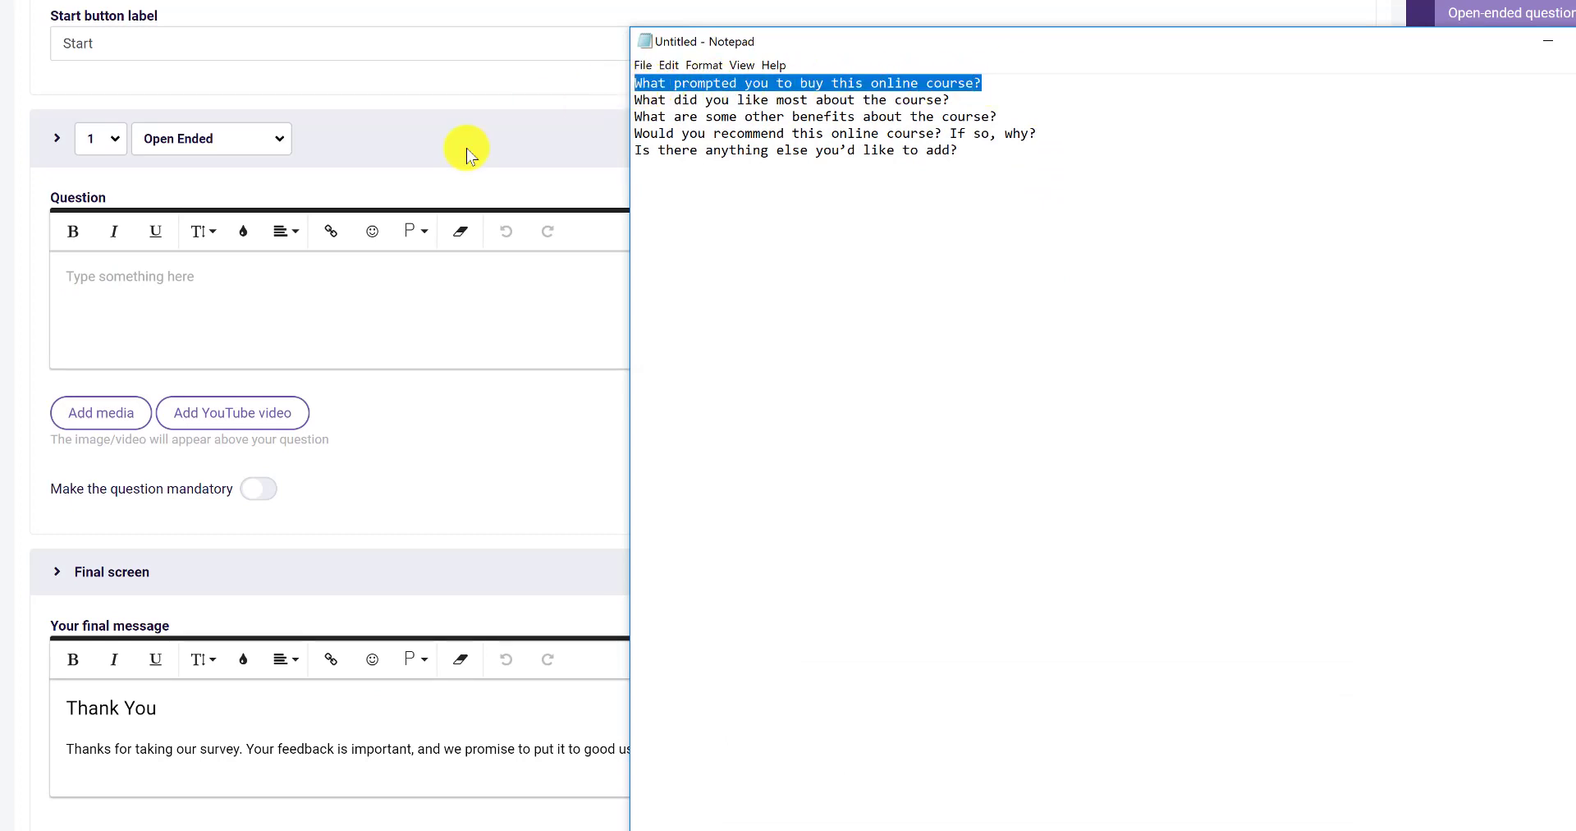
{"action": "left_click", "coordinate": [162, 289]}
{"action": "key", "text": "ctrl+v"}
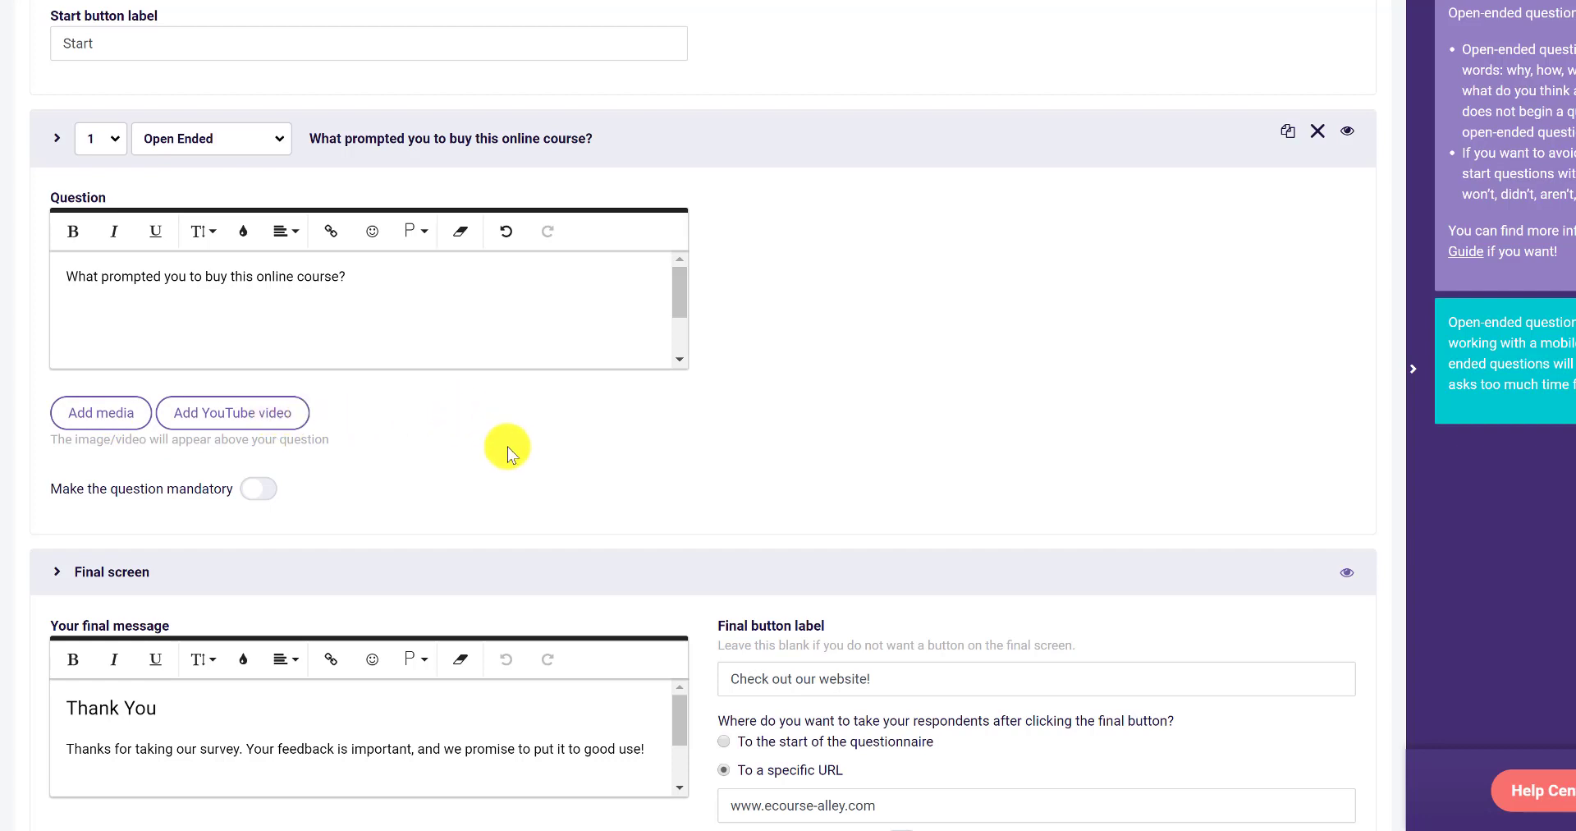
{"action": "left_click", "coordinate": [261, 489]}
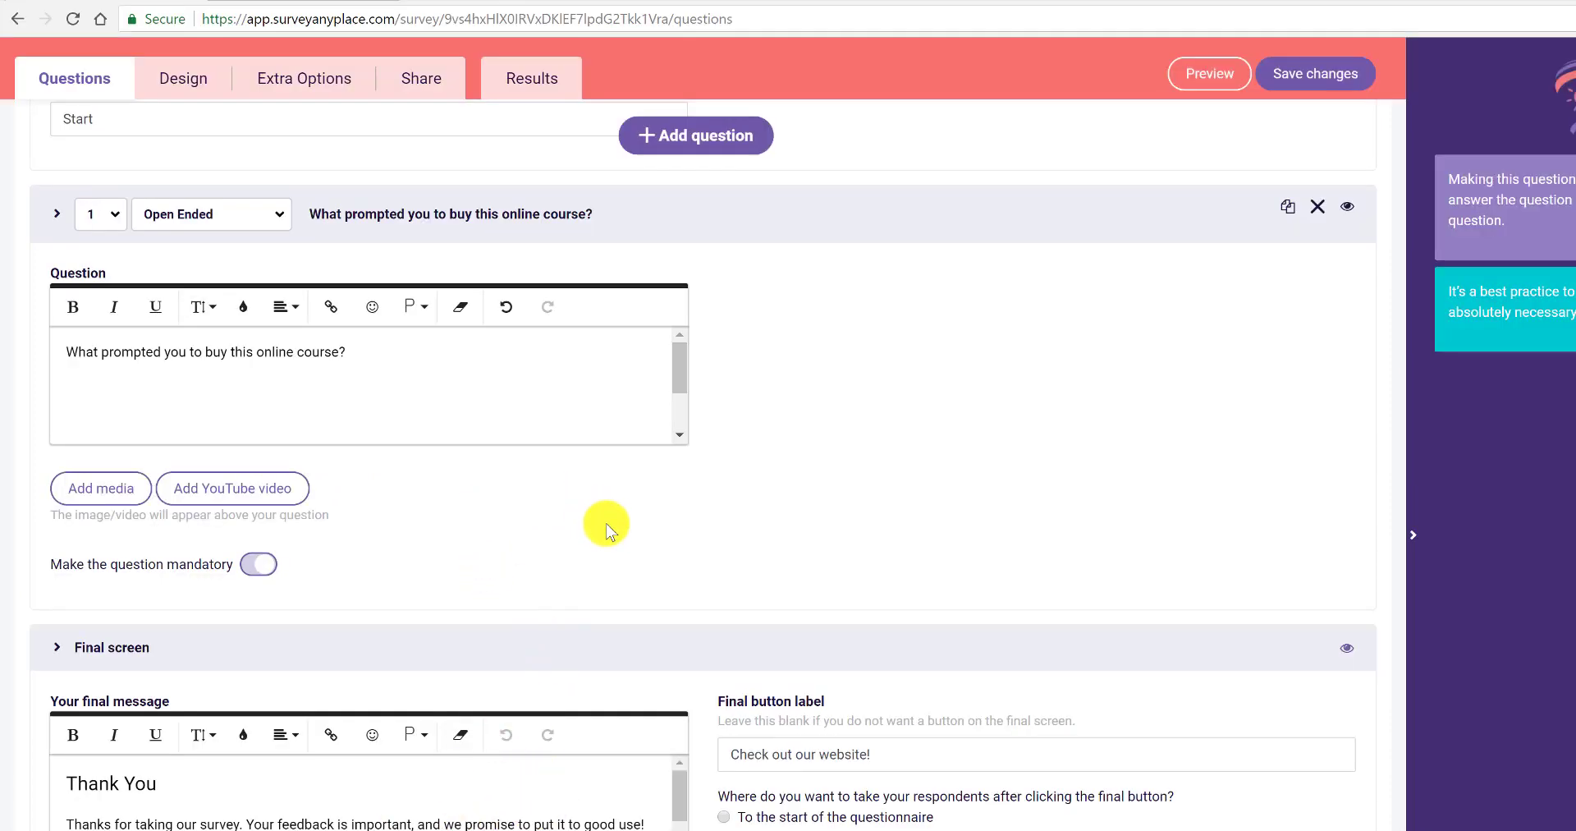
Open the question type choices for a second question and append "What would you rate this course?" to the Notepad draft
{"action": "left_click", "coordinate": [662, 135]}
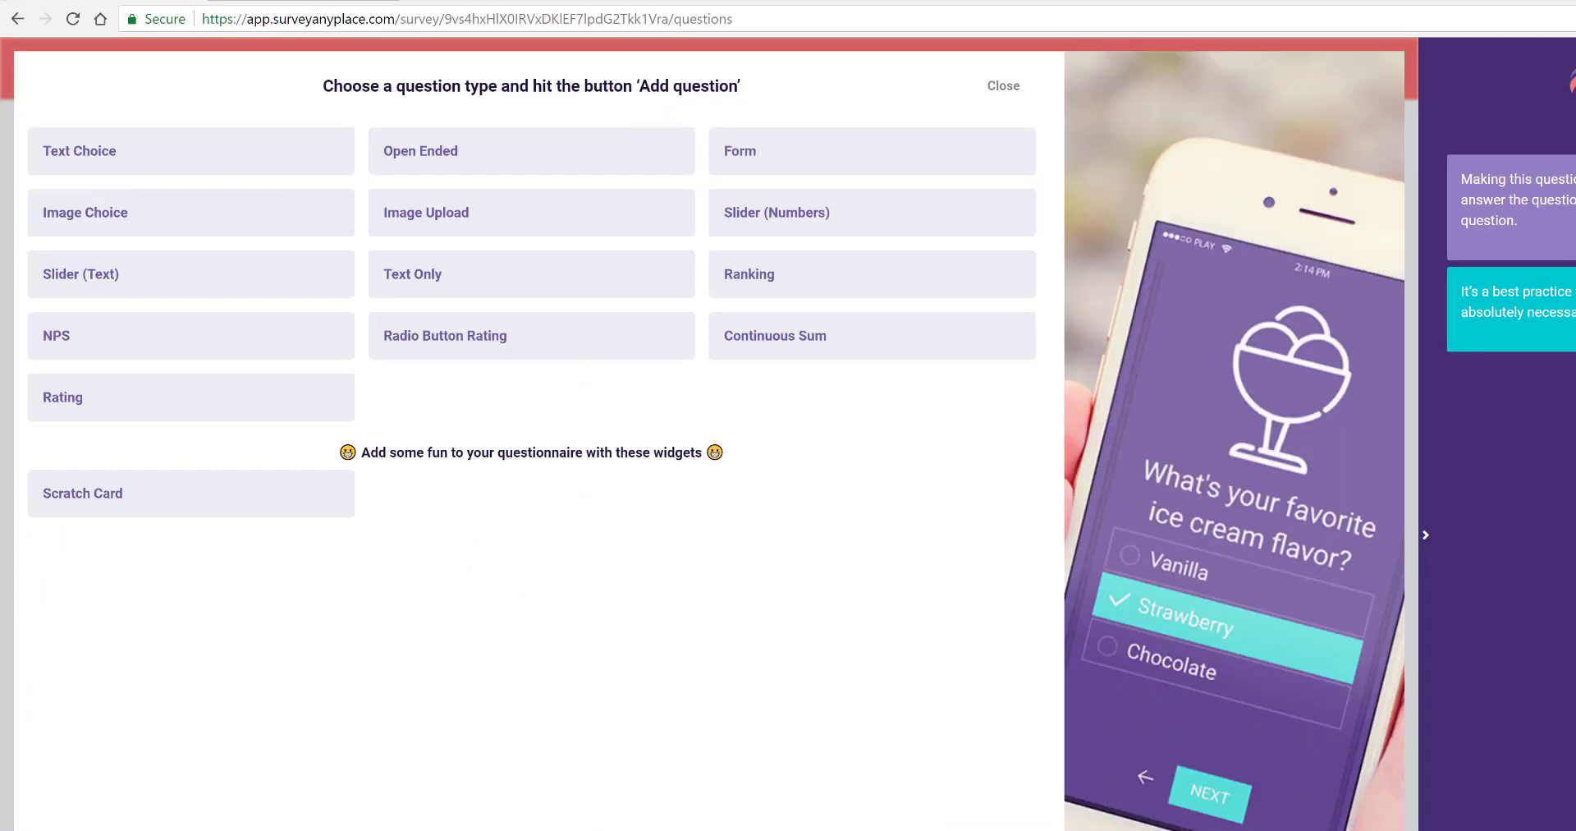
{"action": "key", "text": "alt+Tab"}
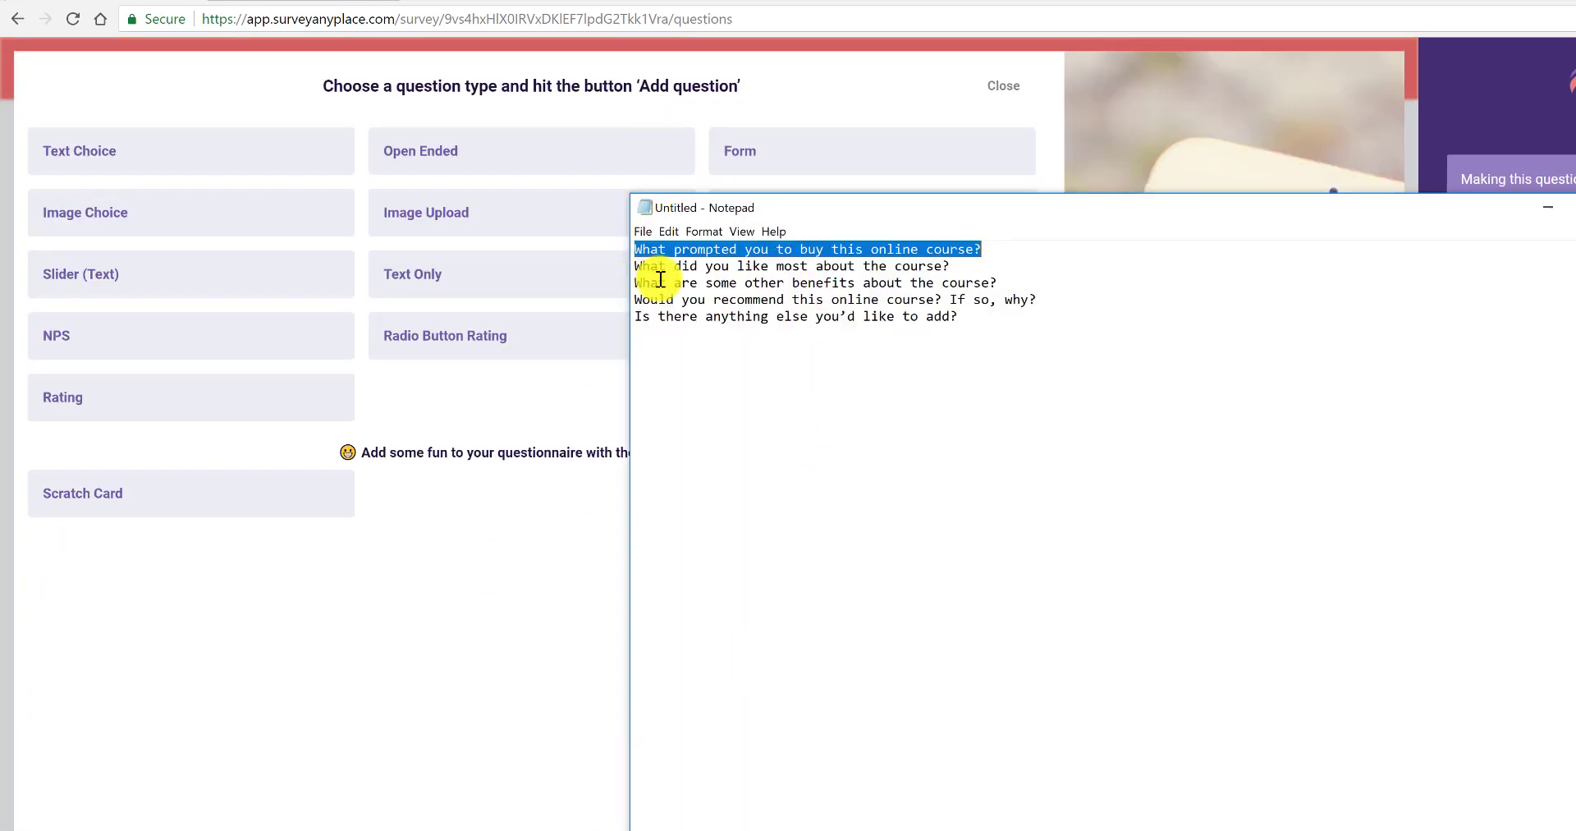
{"action": "left_click", "coordinate": [973, 268]}
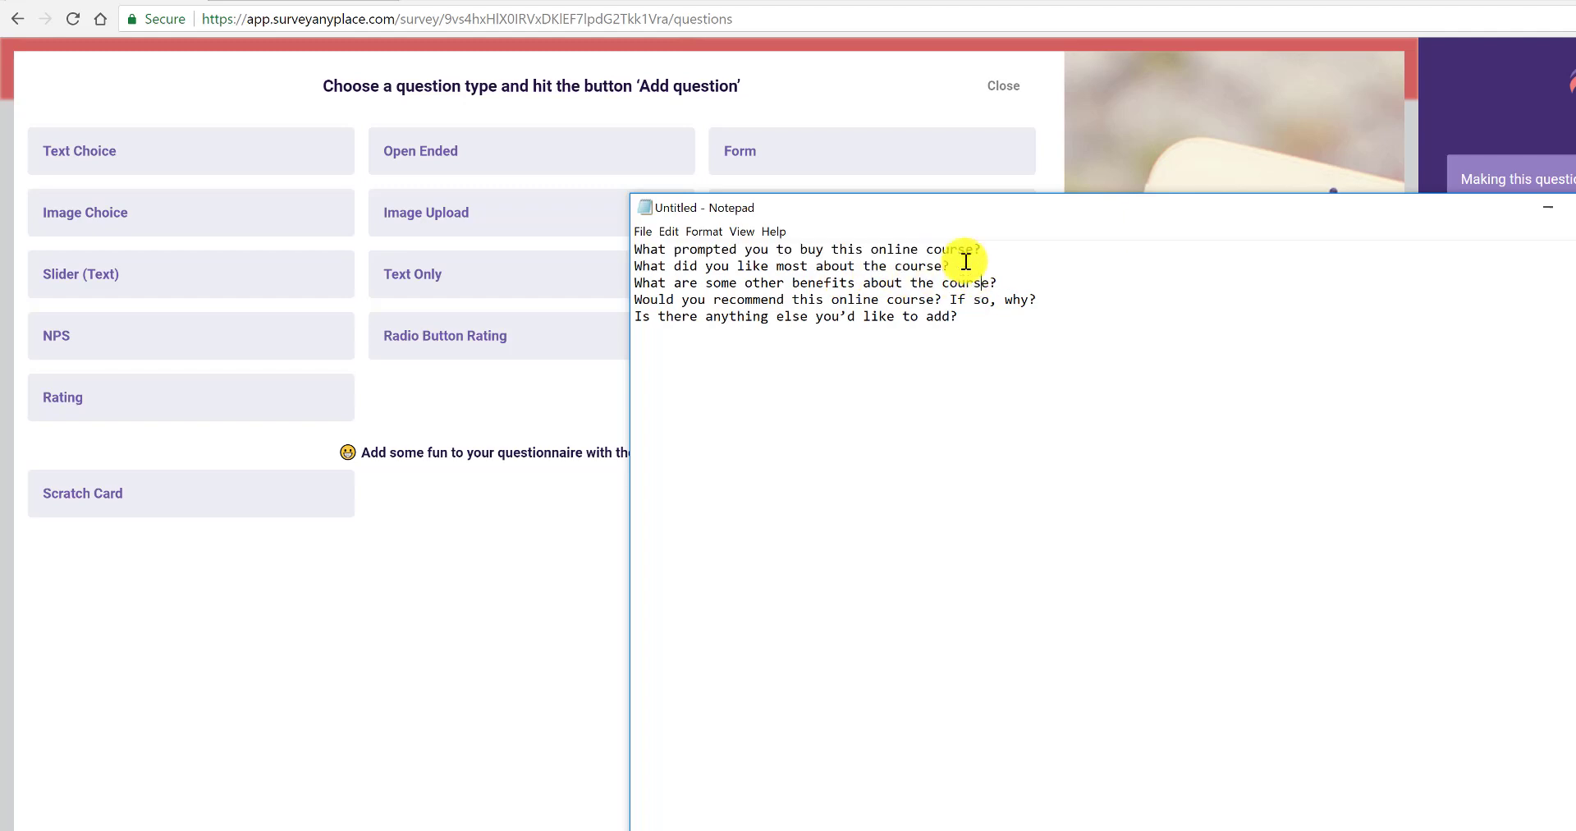
{"action": "left_click_drag", "start_coordinate": [957, 259], "coordinate": [635, 259]}
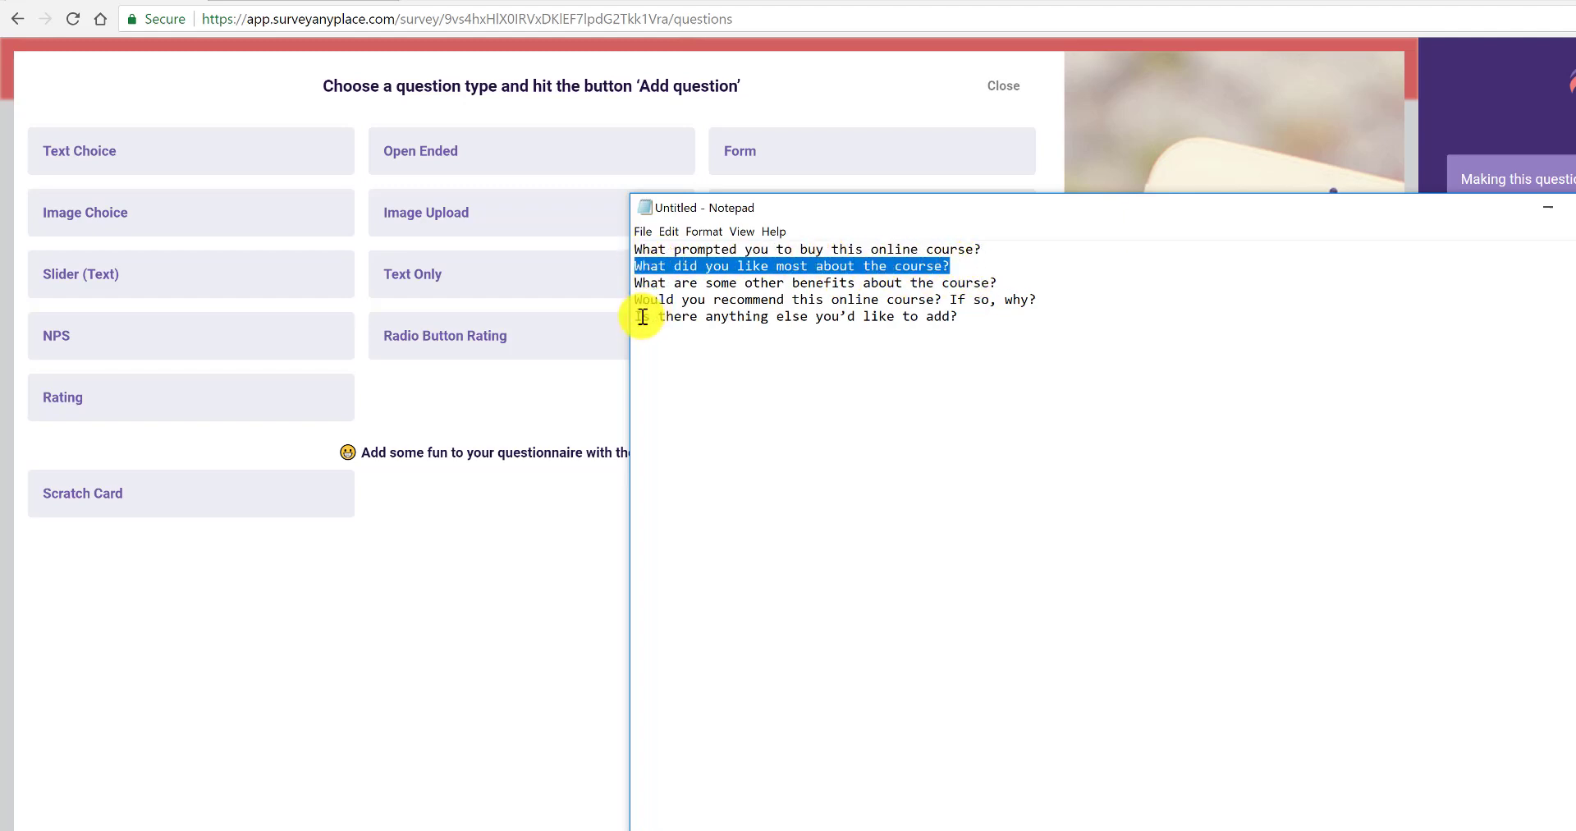
{"action": "left_click", "coordinate": [723, 339]}
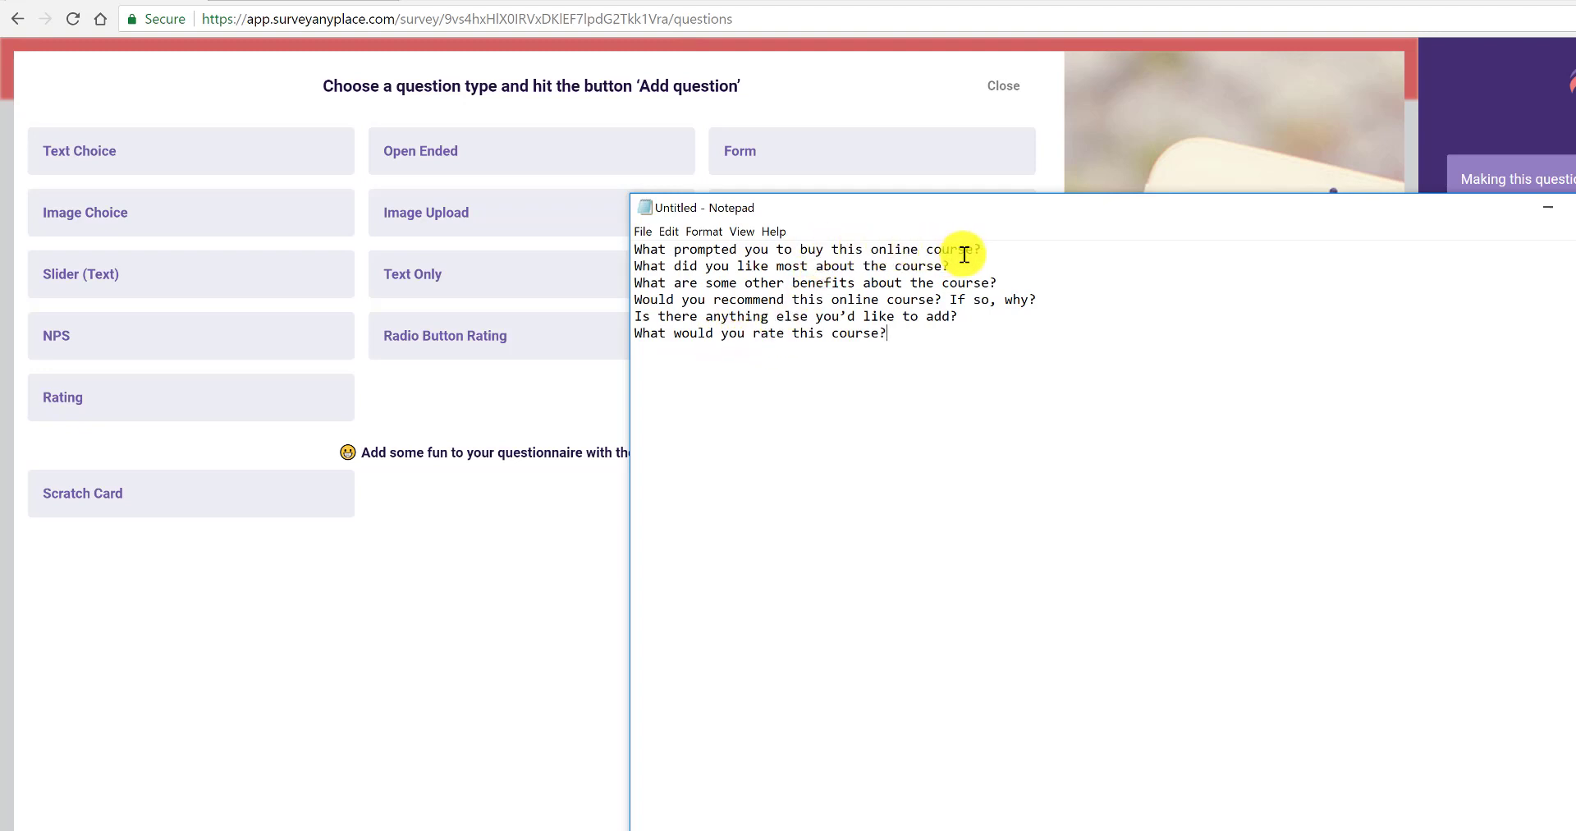
Add a mandatory Open Ended question 2 with the text "What did you like most about the course?" copied from Notepad
{"action": "left_click_drag", "start_coordinate": [974, 270], "coordinate": [616, 268]}
{"action": "key", "text": "ctrl+c"}
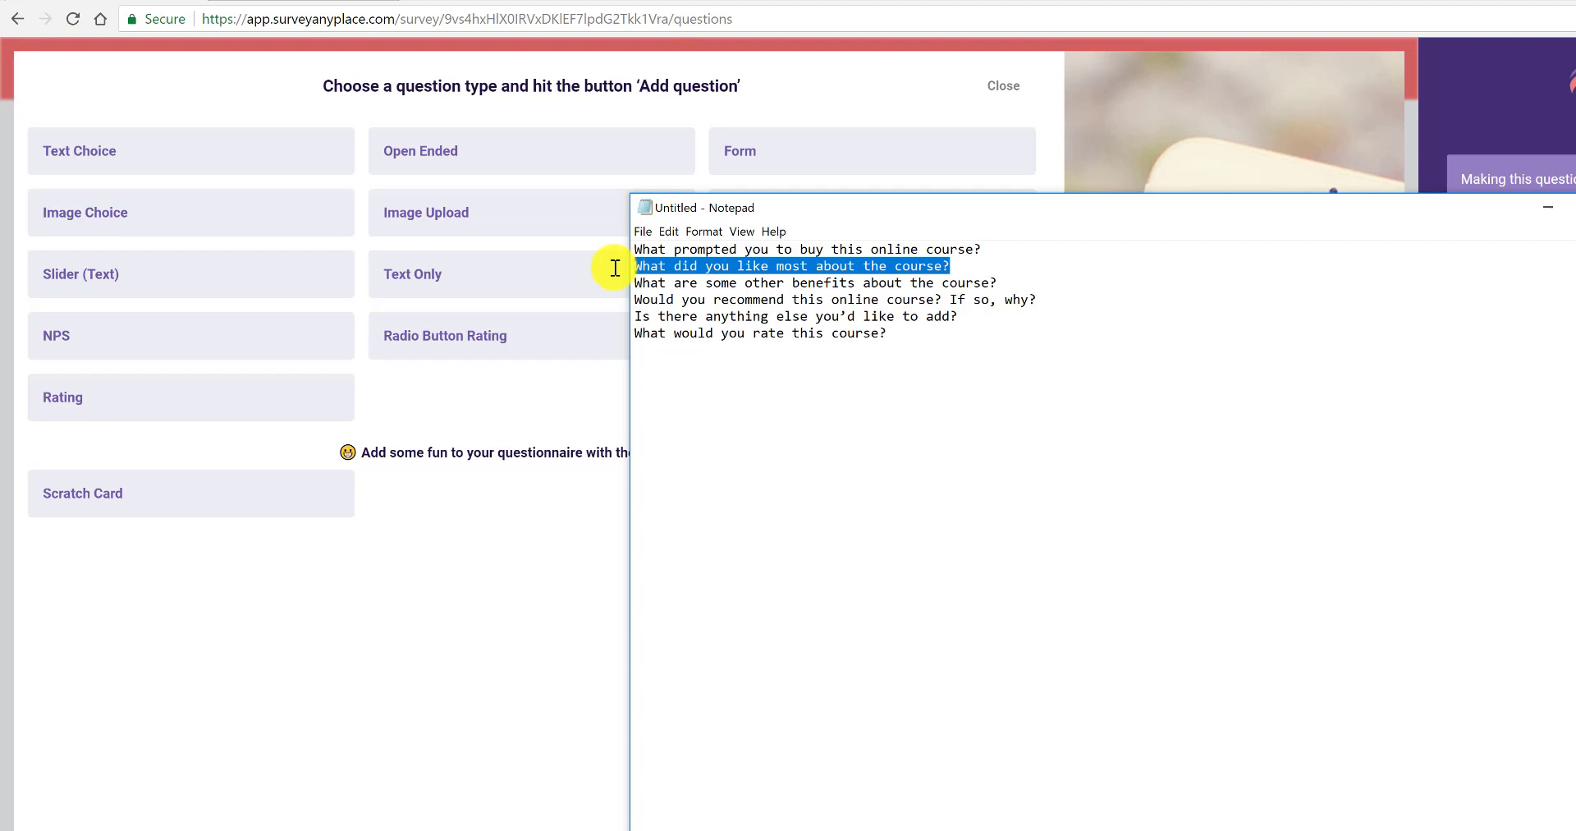
{"action": "left_click", "coordinate": [484, 514]}
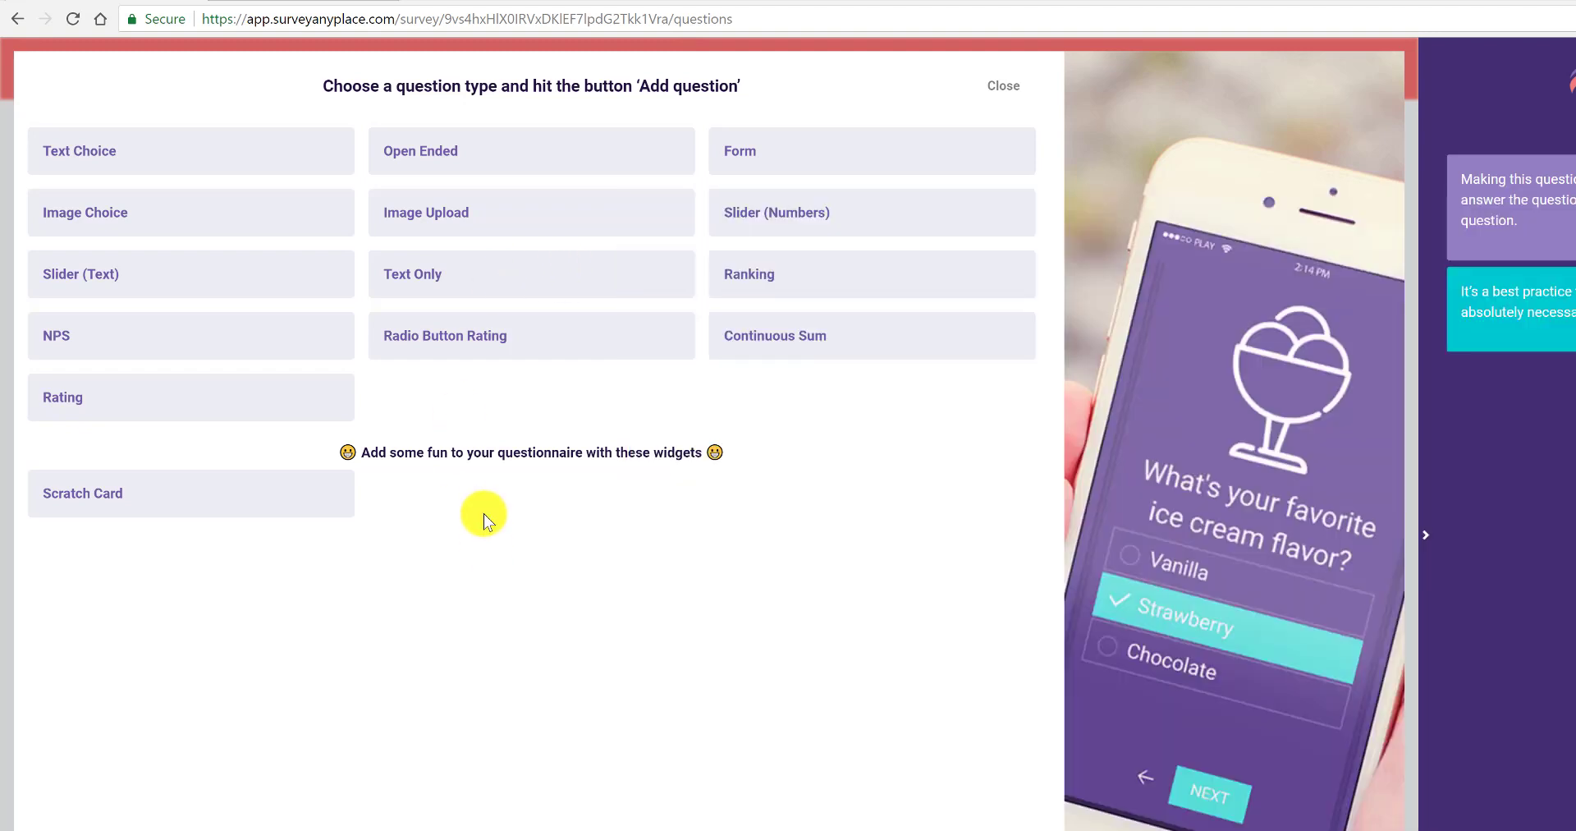
{"action": "left_click", "coordinate": [444, 152]}
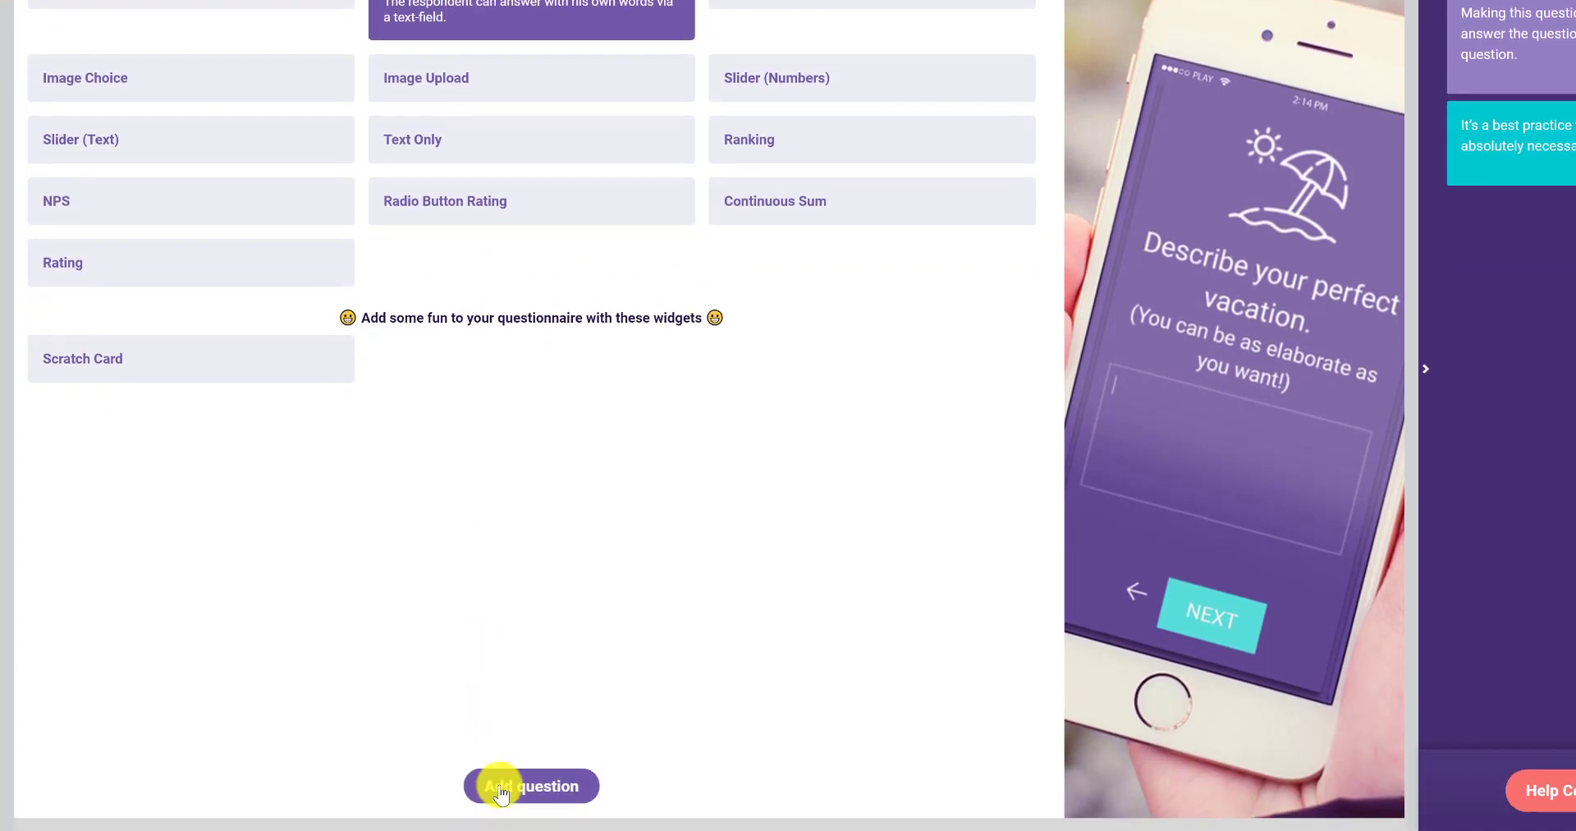
{"action": "left_click", "coordinate": [497, 828]}
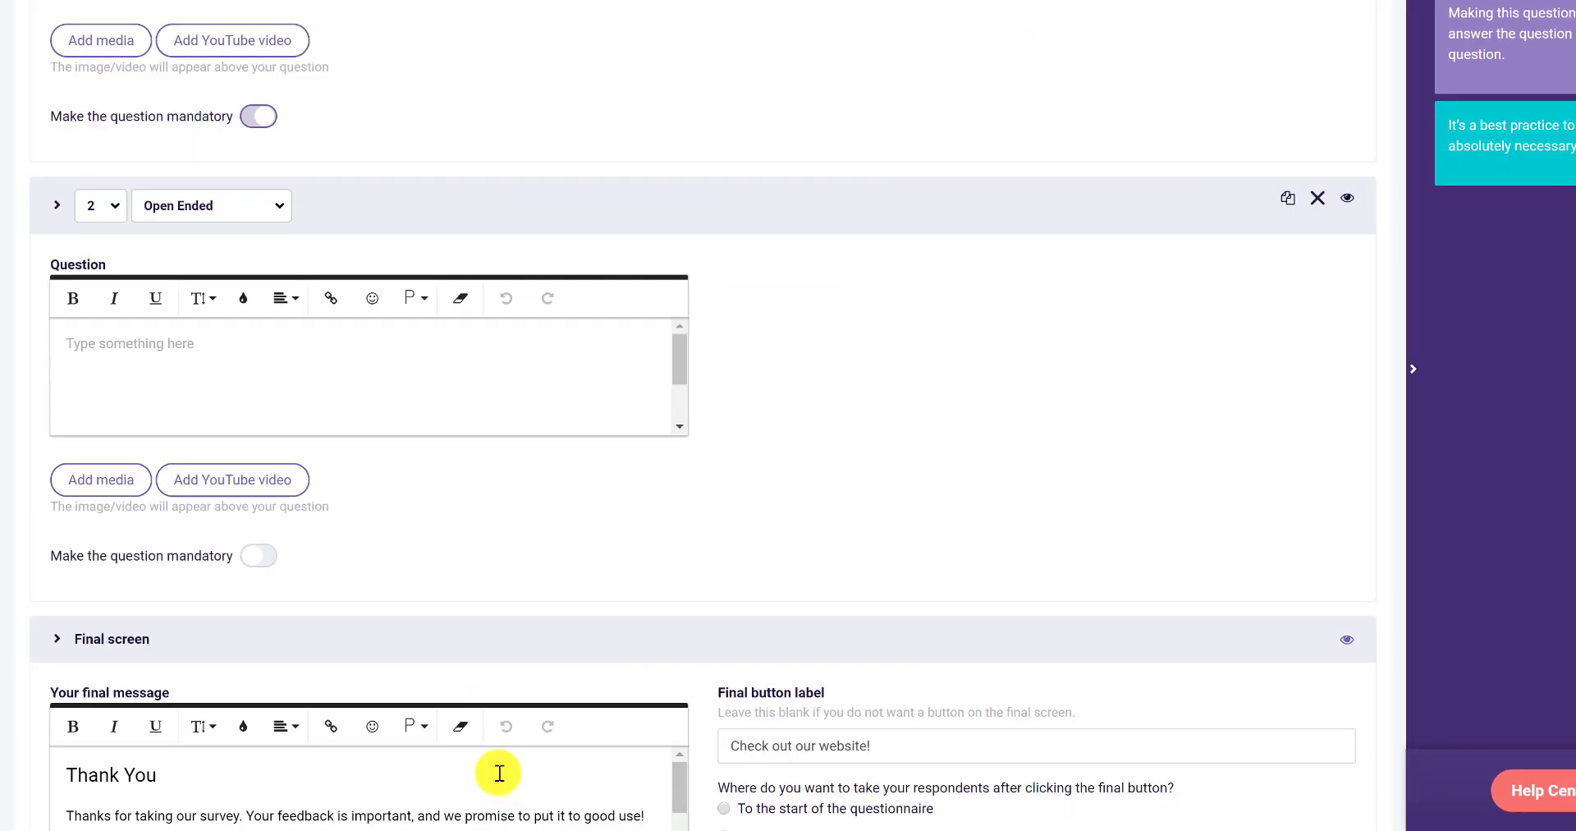
{"action": "left_click", "coordinate": [151, 373]}
{"action": "key", "text": "ctrl+v"}
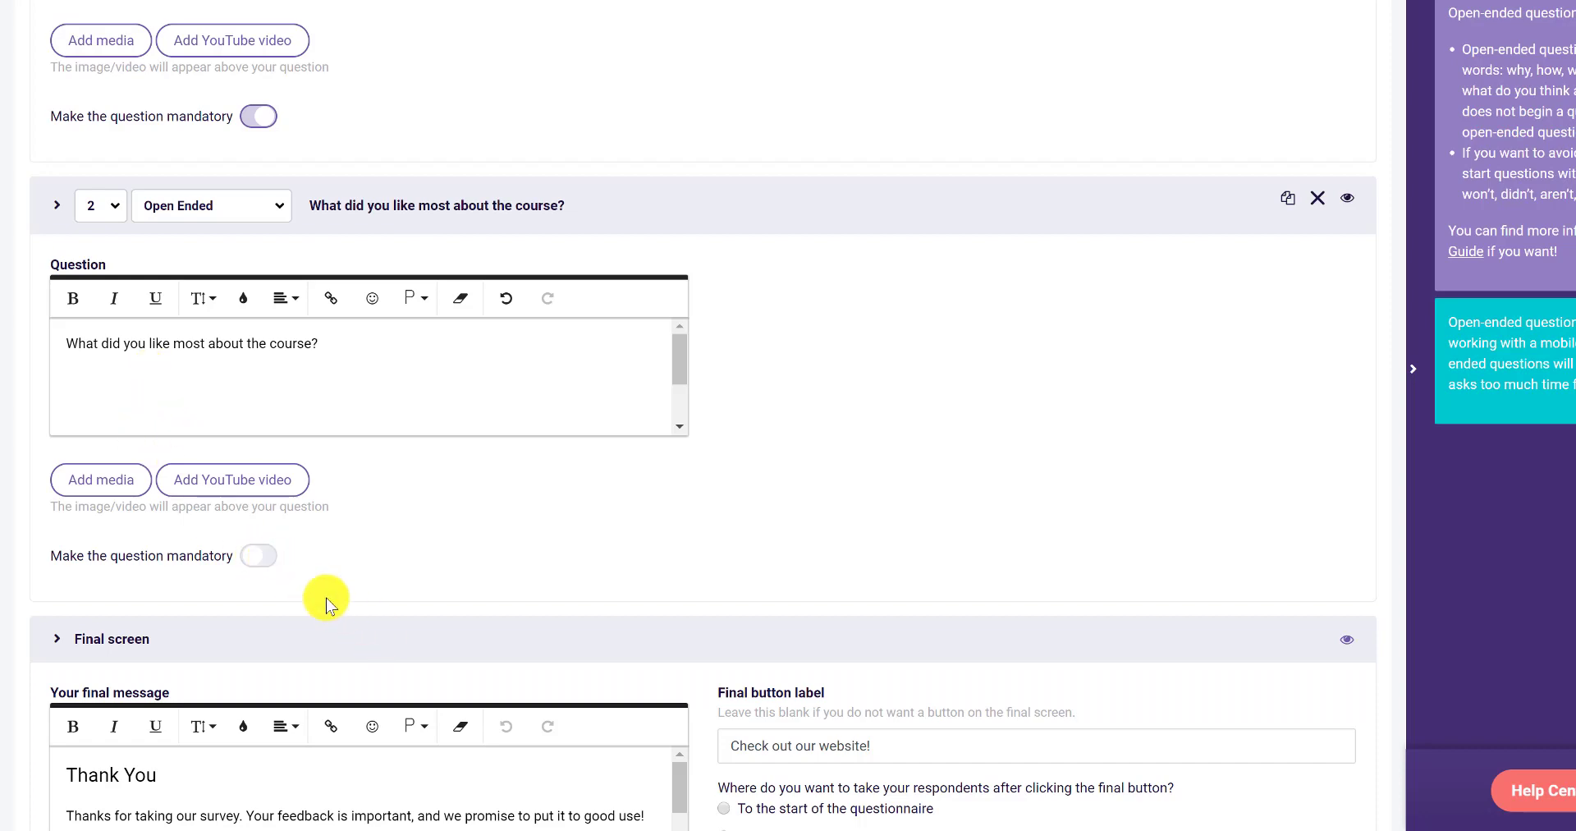
{"action": "left_click", "coordinate": [257, 555]}
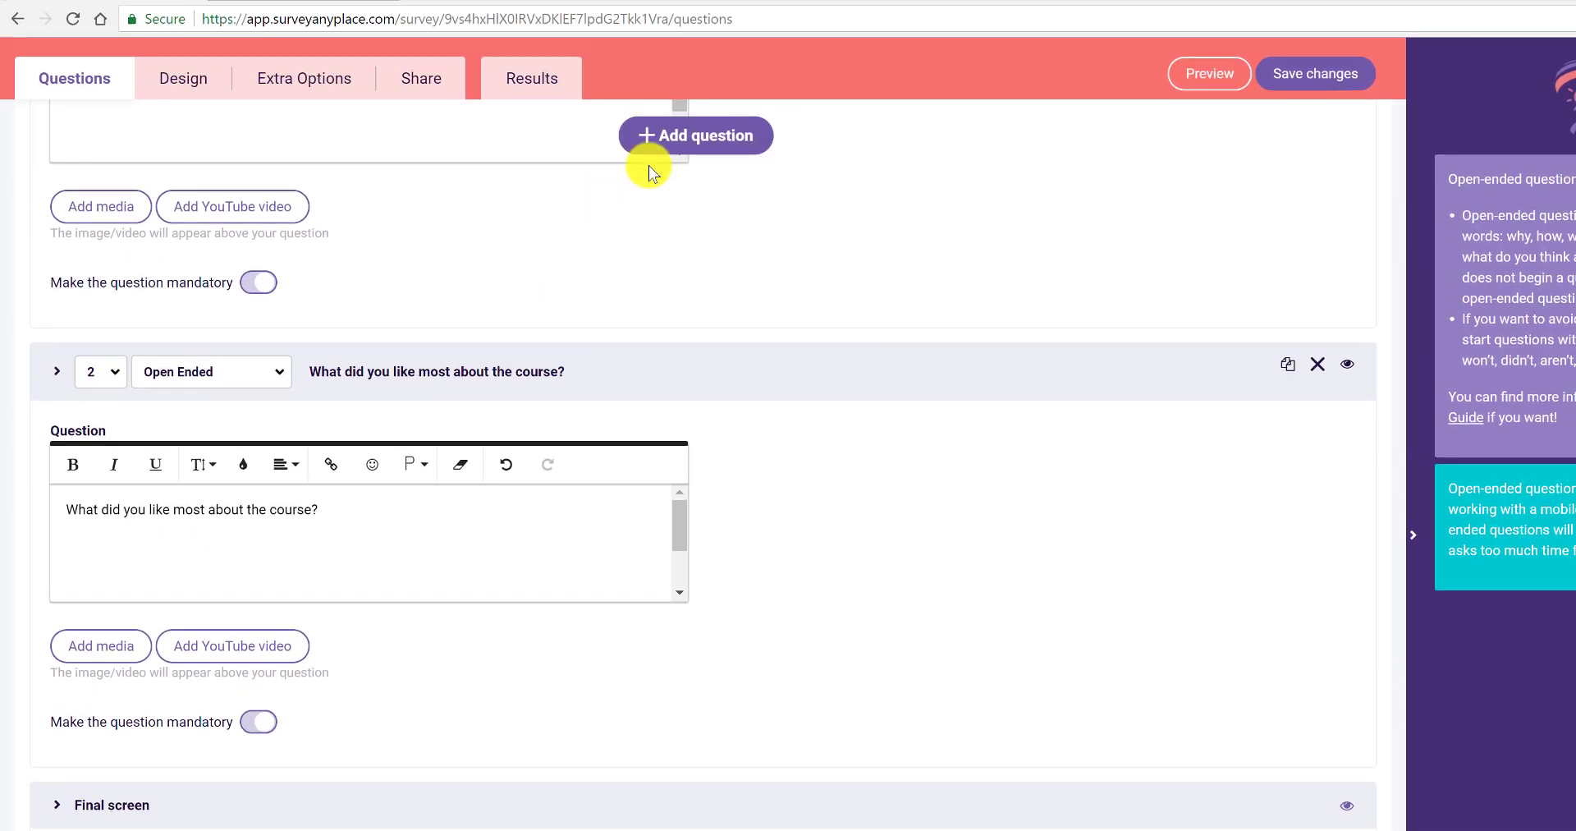
Copy "What are some other benefits about the course?" from Notepad and add an Open Ended question 3 to the questionnaire
{"action": "left_click", "coordinate": [684, 137]}
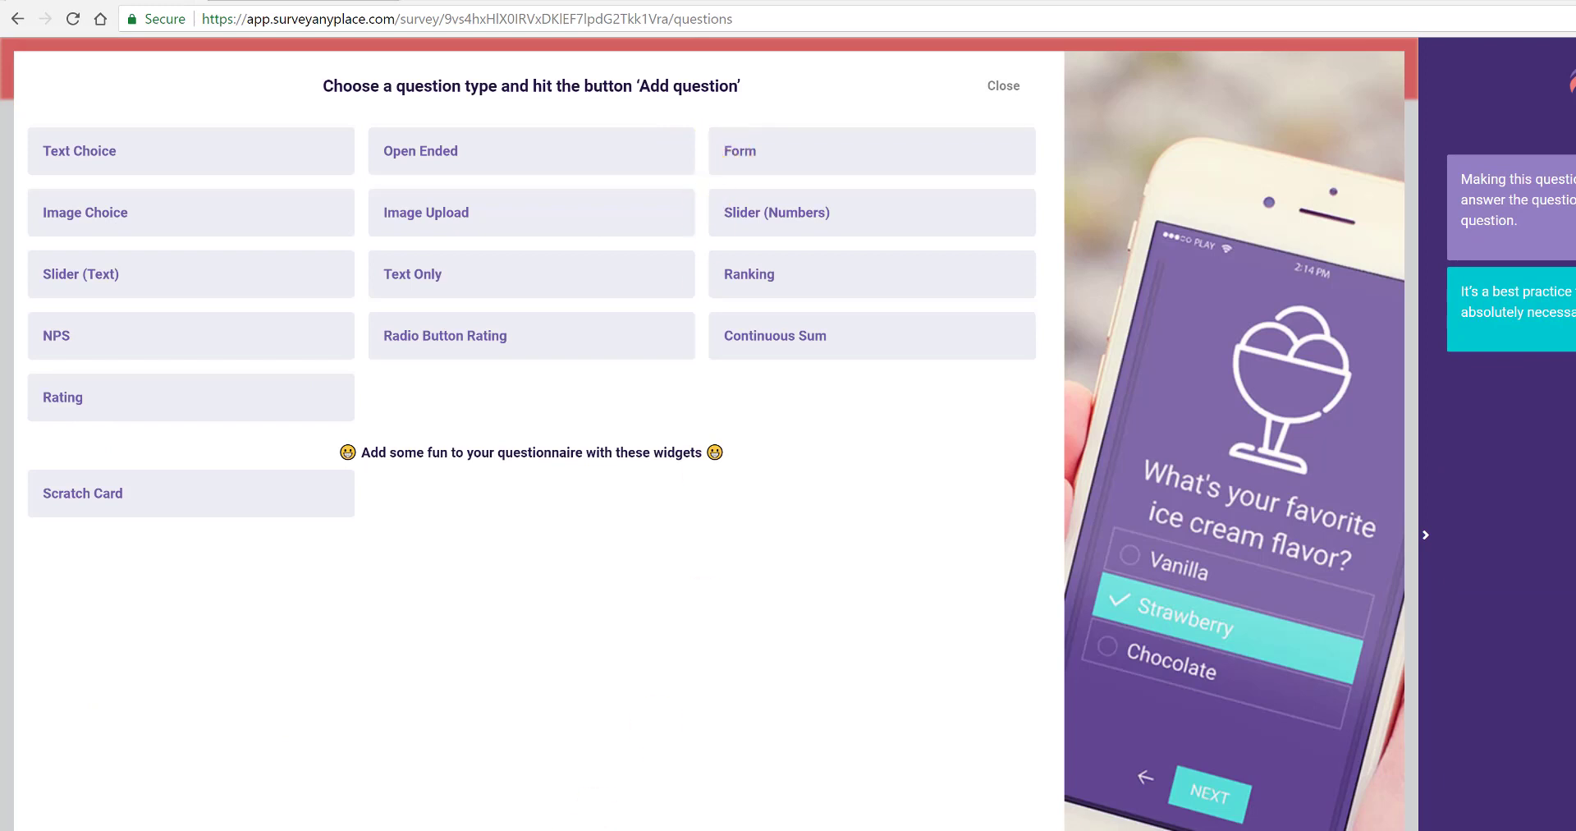
{"action": "key", "text": "alt+Tab"}
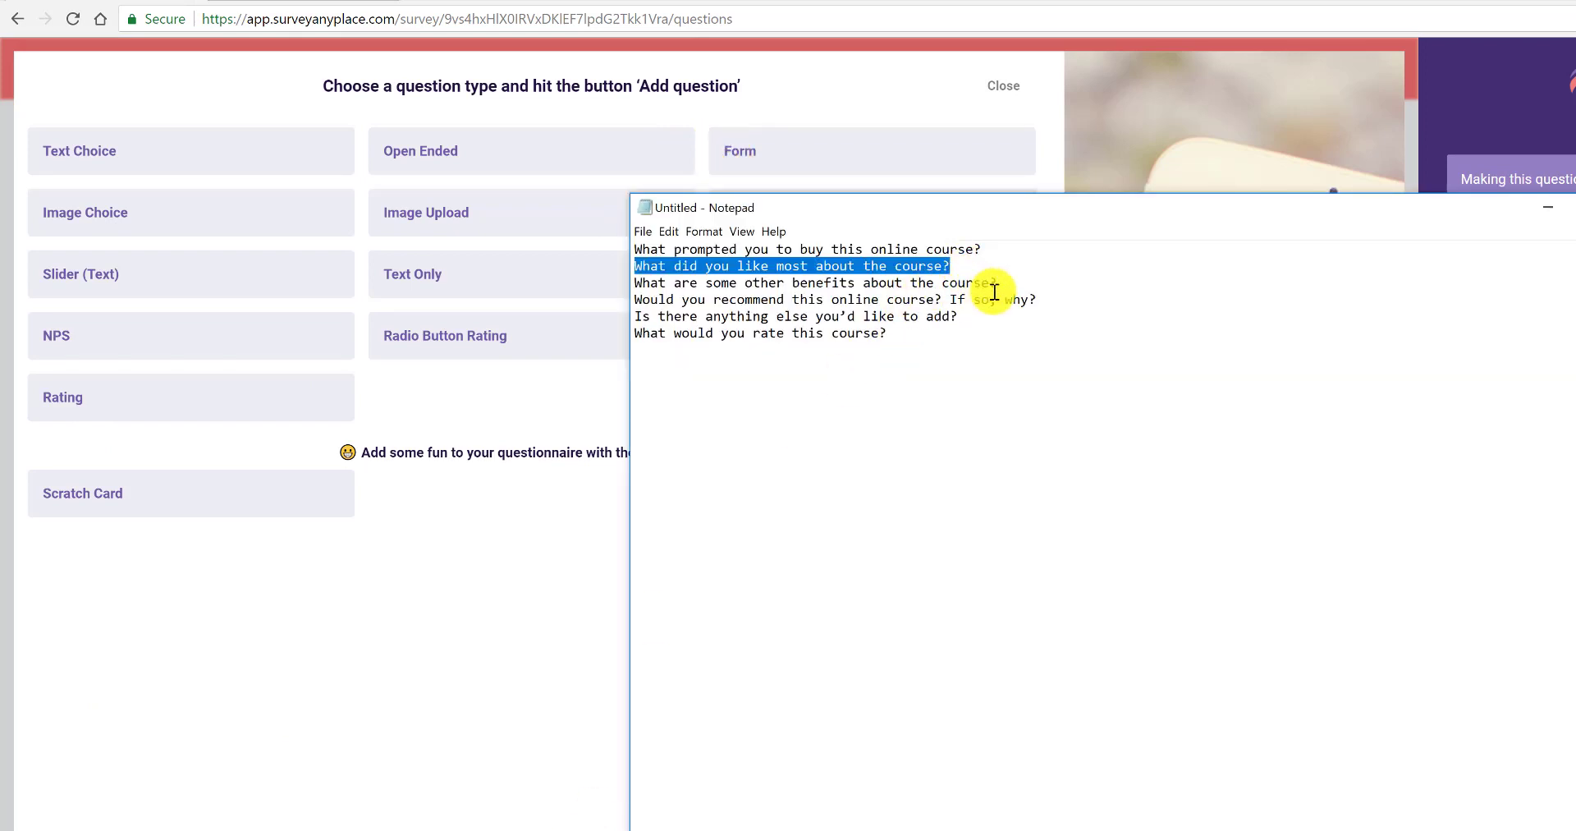
{"action": "left_click_drag", "start_coordinate": [1006, 285], "coordinate": [644, 282]}
{"action": "key", "text": "ctrl+c"}
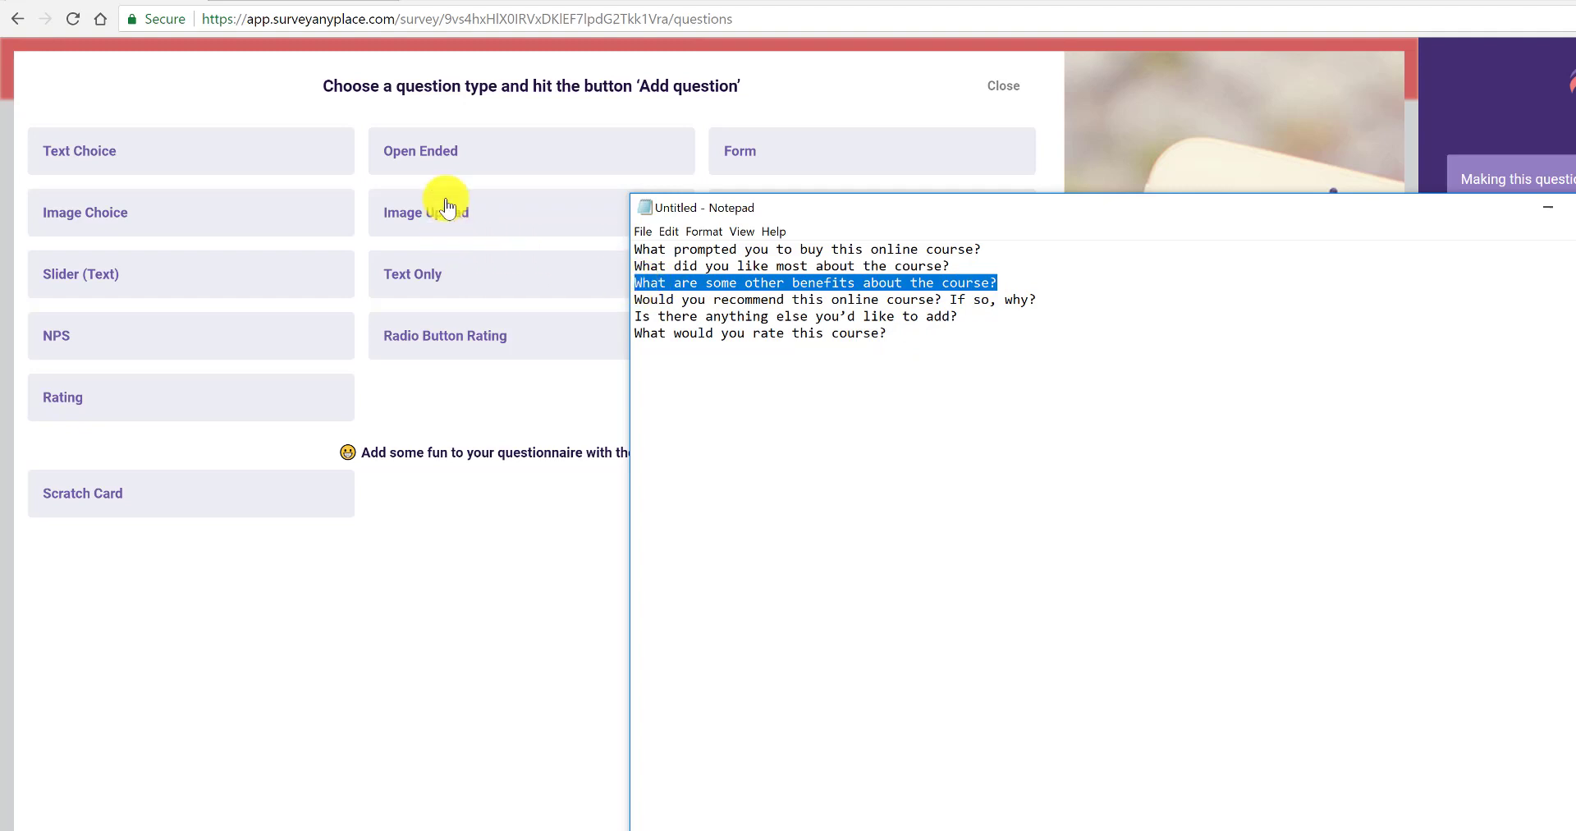
{"action": "key", "text": "alt+Tab"}
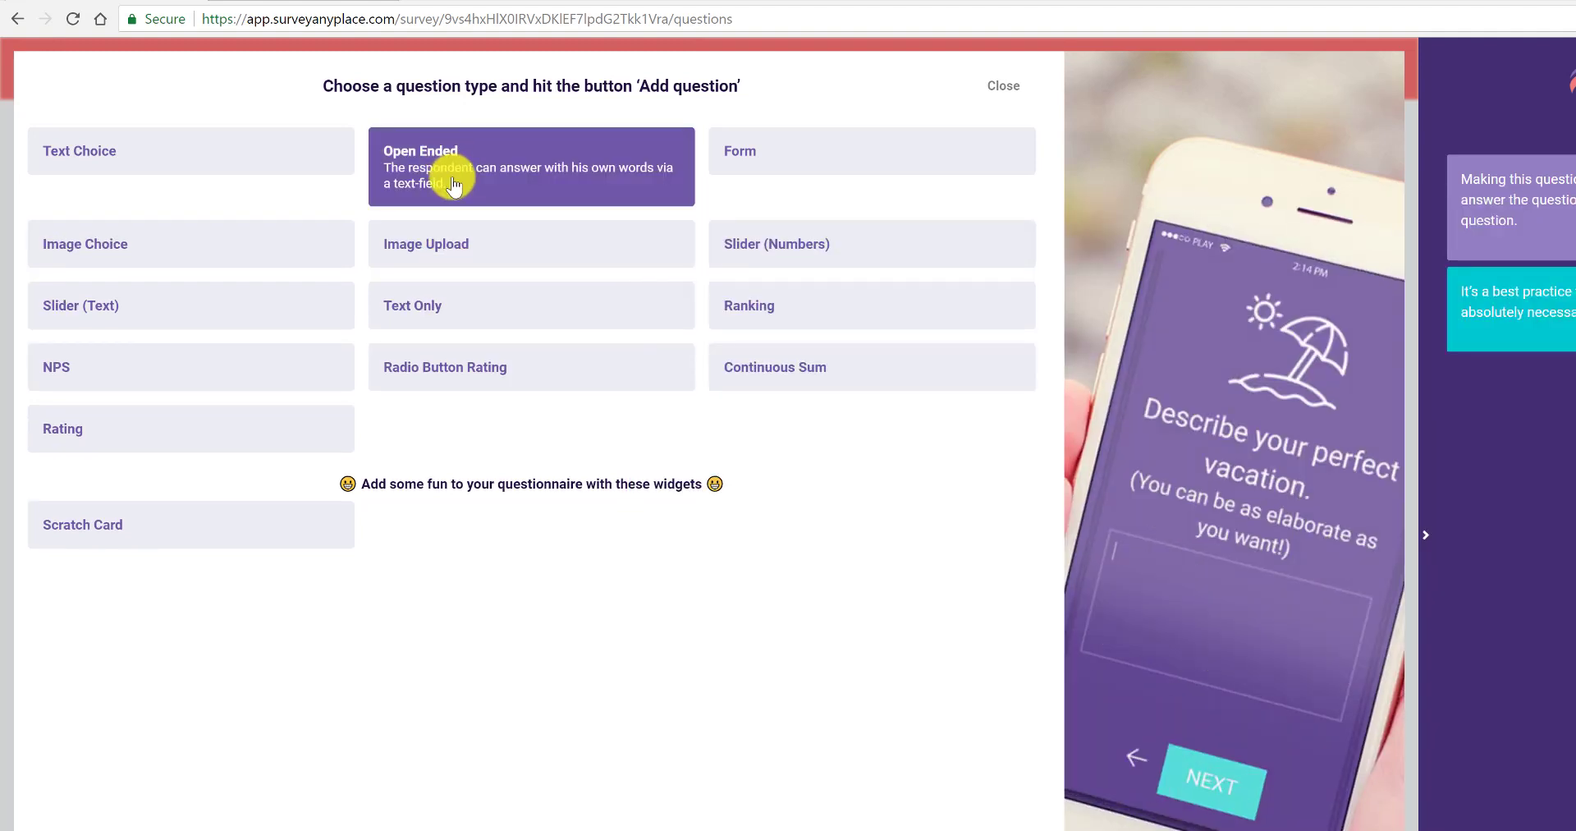
{"action": "left_click", "coordinate": [454, 187]}
{"action": "scroll", "coordinate": [460, 696], "scroll_direction": "down", "scroll_amount": 2}
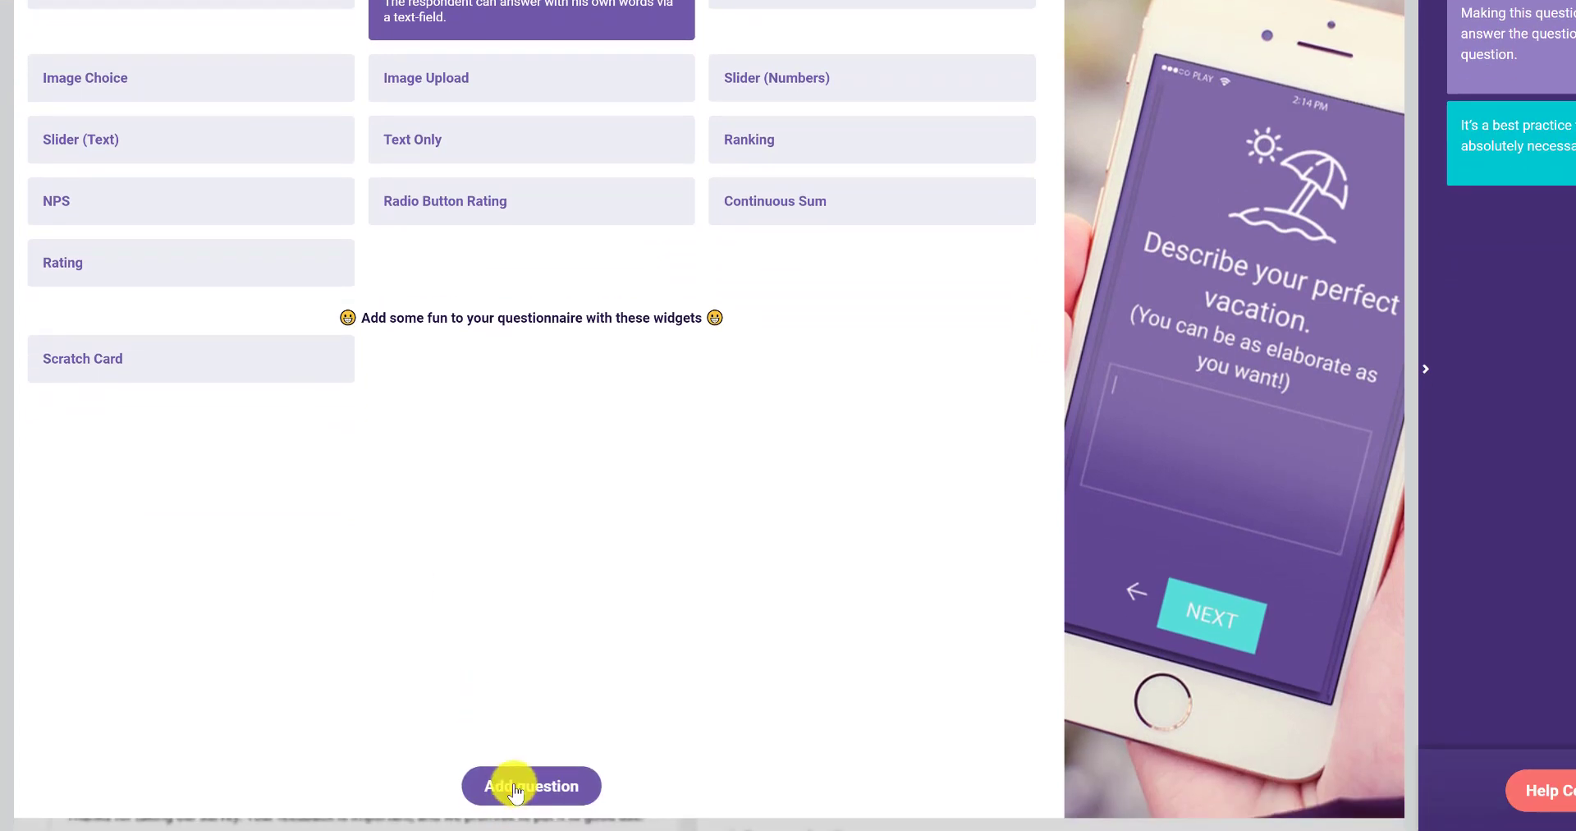
{"action": "left_click", "coordinate": [515, 787]}
Fill question 3 with the copied benefits question, make it mandatory and save the questionnaire
{"action": "left_click", "coordinate": [105, 377]}
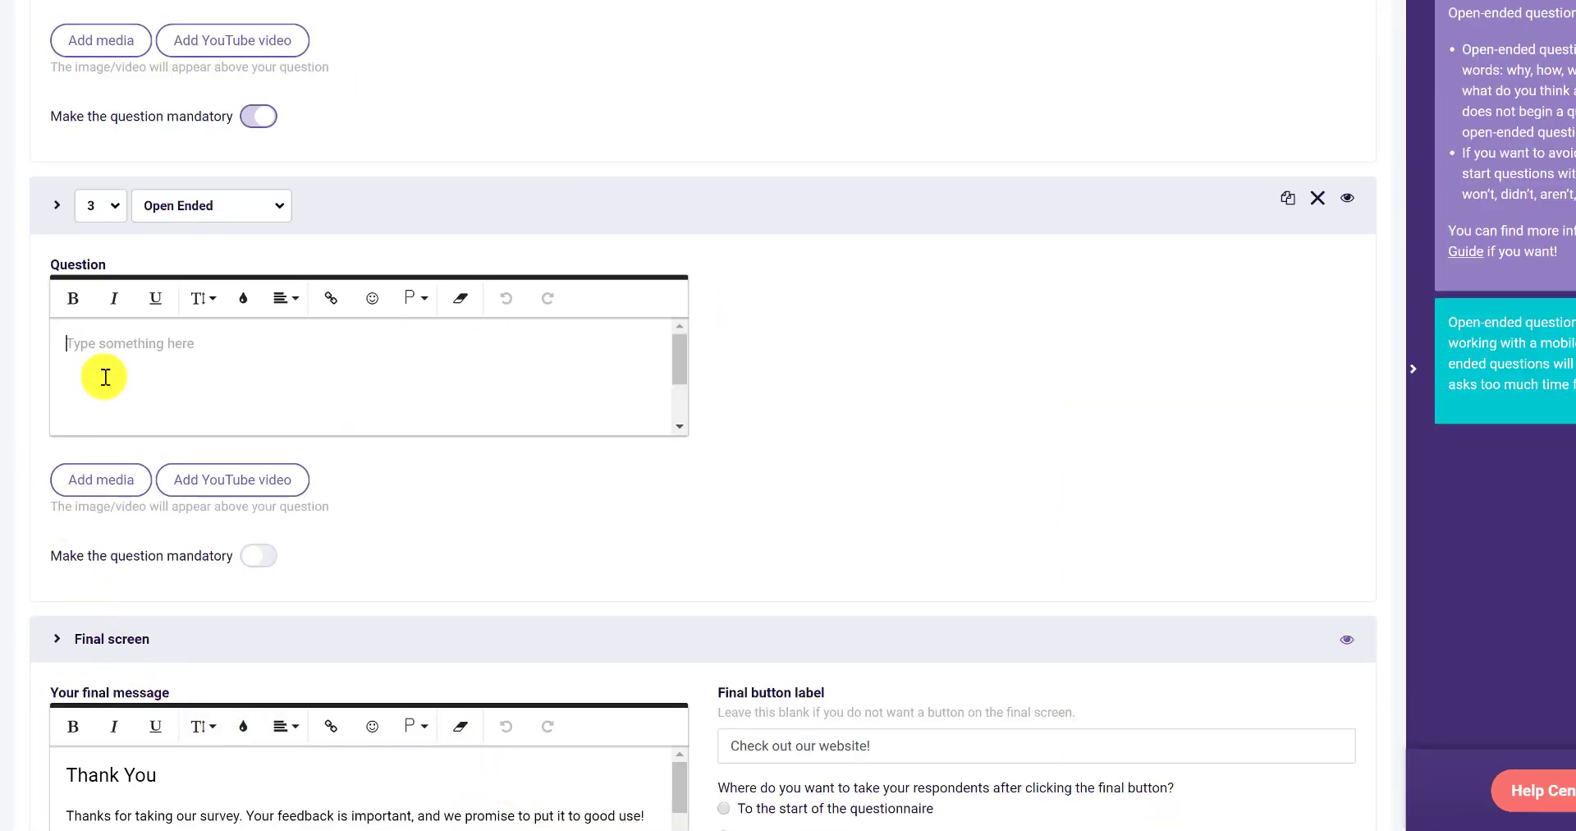
{"action": "key", "text": "ctrl+v"}
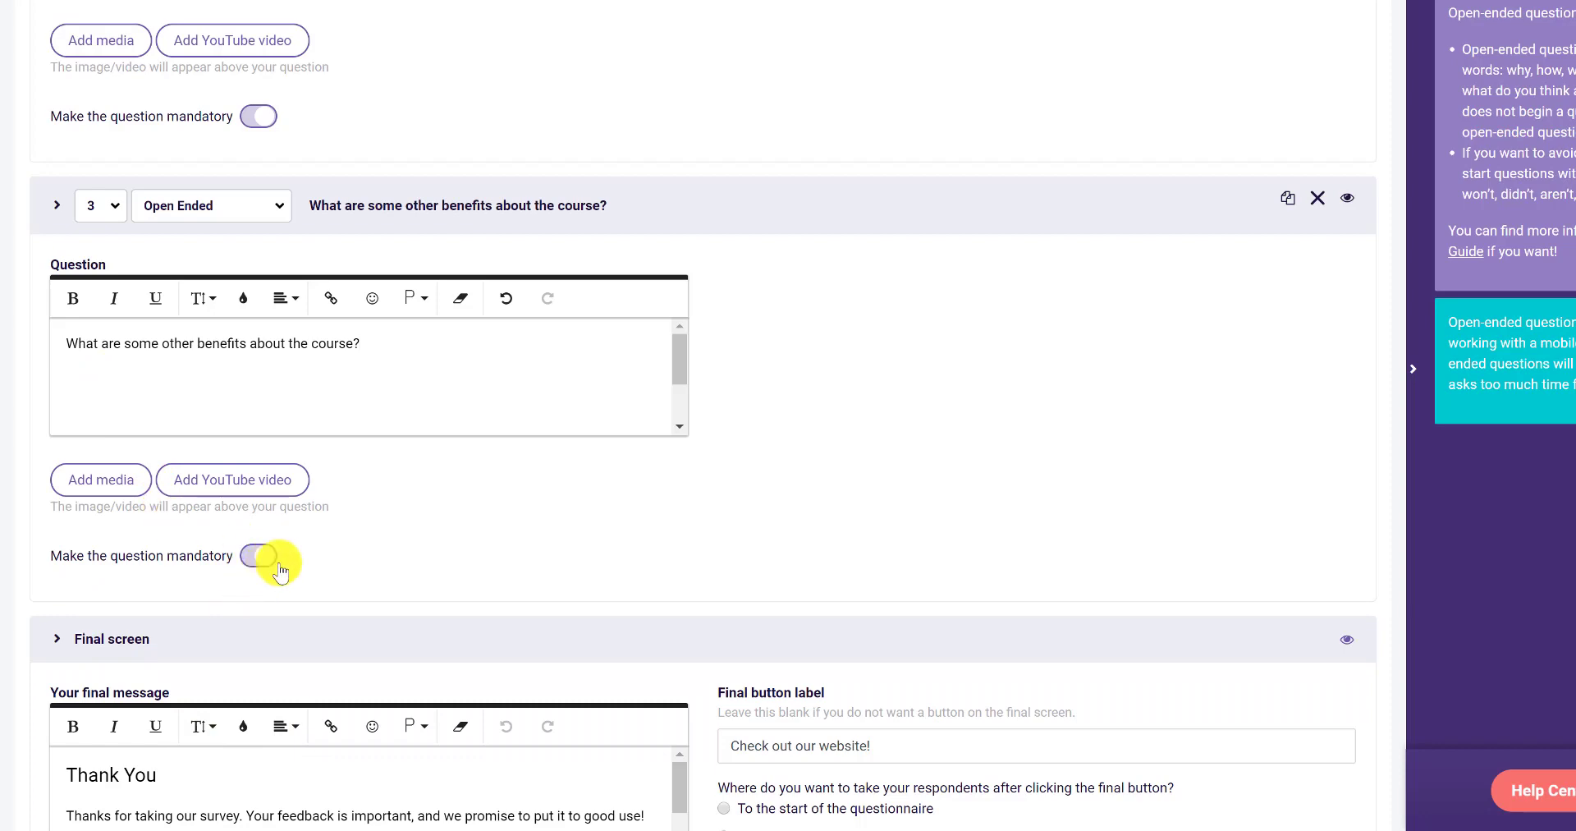
{"action": "scroll", "coordinate": [1012, 22], "scroll_direction": "up", "scroll_amount": 2}
{"action": "left_click", "coordinate": [1273, 74]}
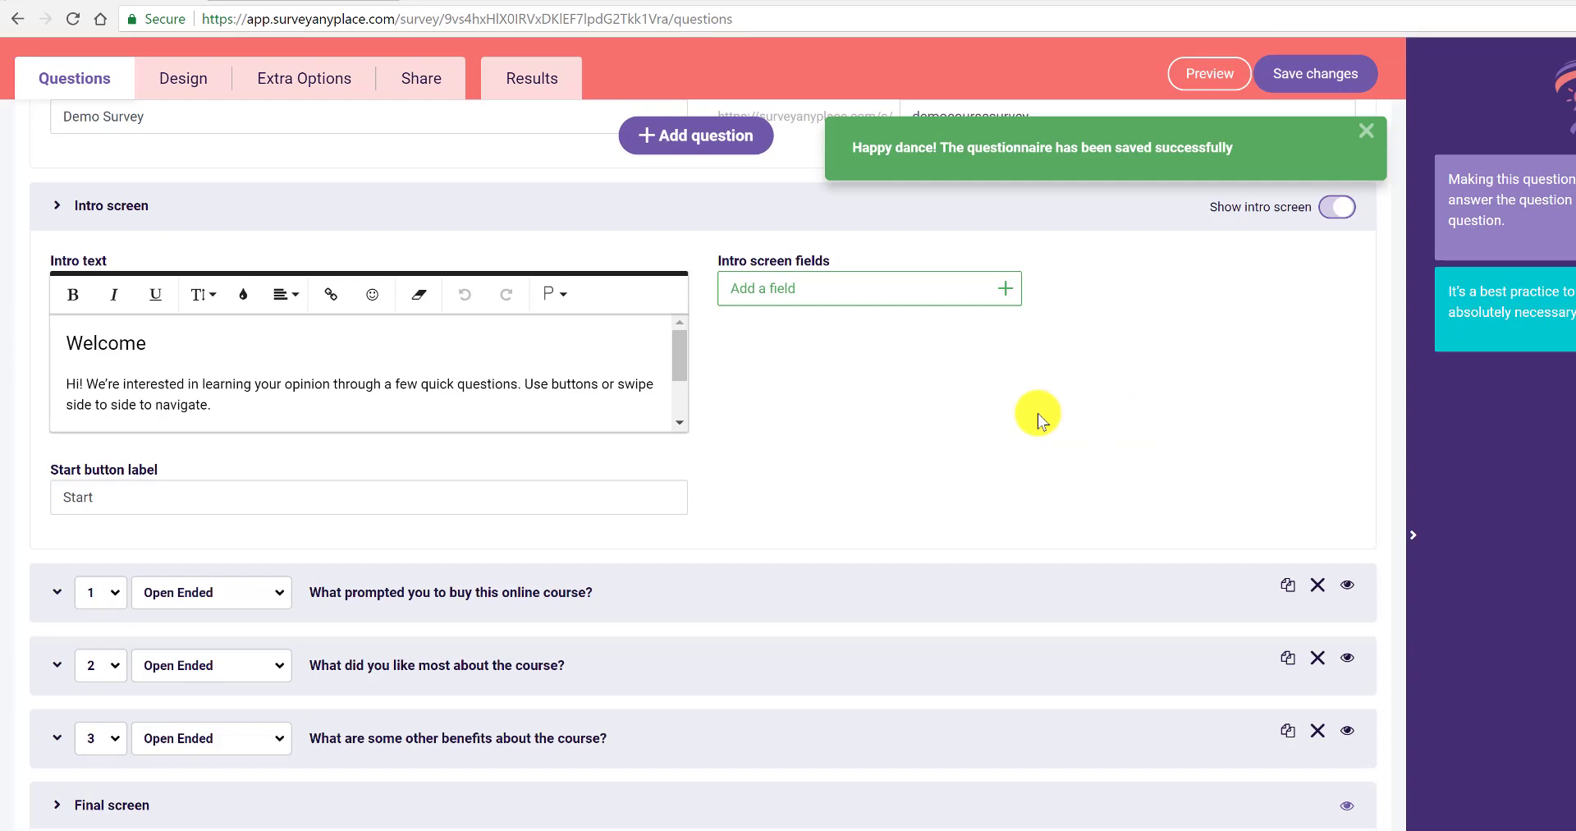
Add a Slider (Text) question 4 with the text "Would you recommend this online course? If so, why?" from Notepad
{"action": "left_click", "coordinate": [657, 135]}
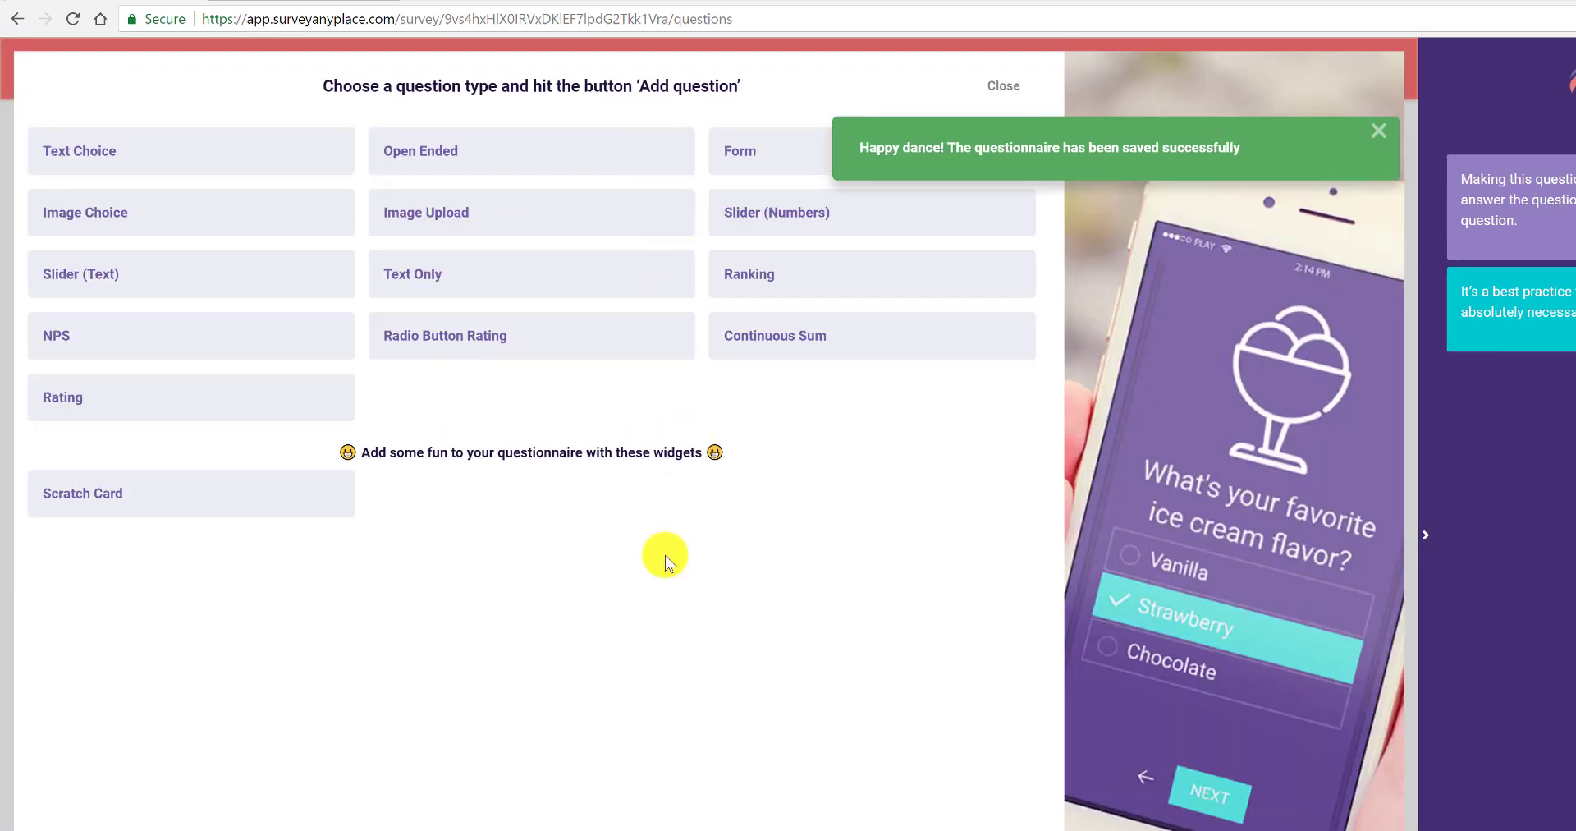
{"action": "key", "text": "alt+Tab"}
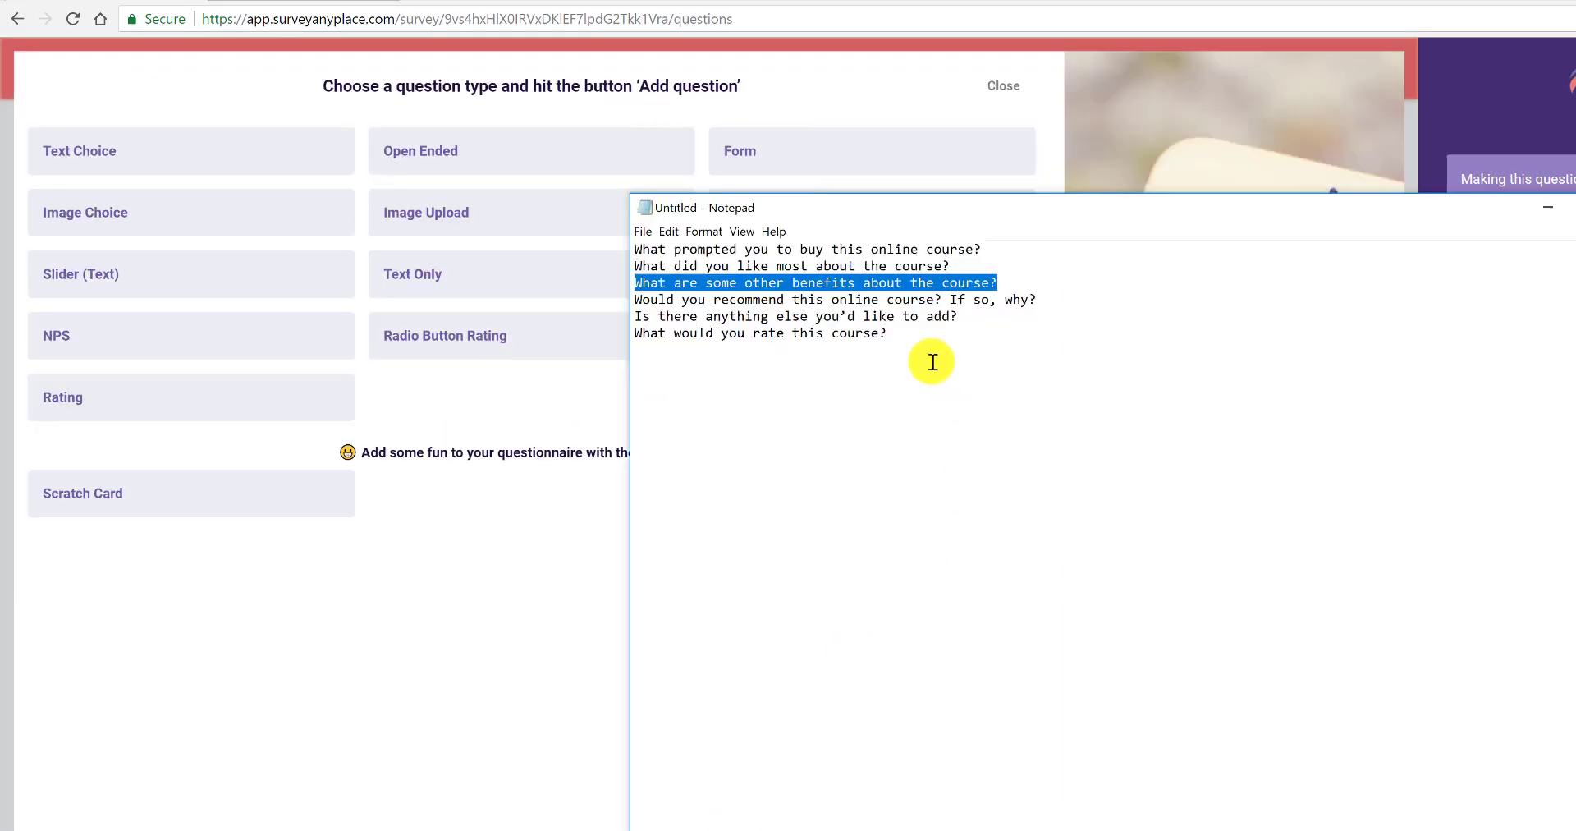
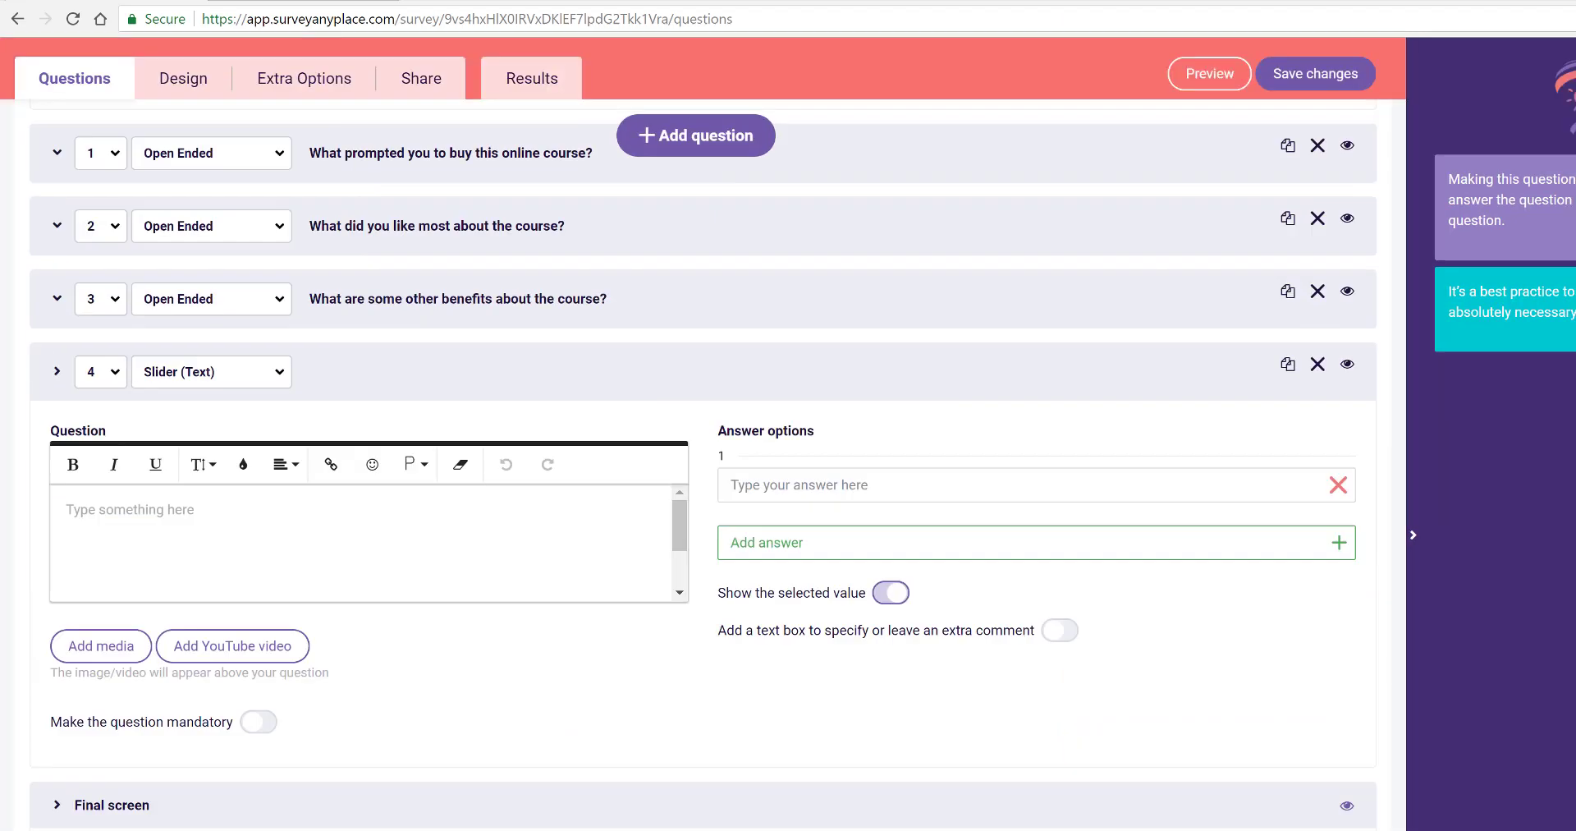
{"action": "left_click", "coordinate": [164, 524]}
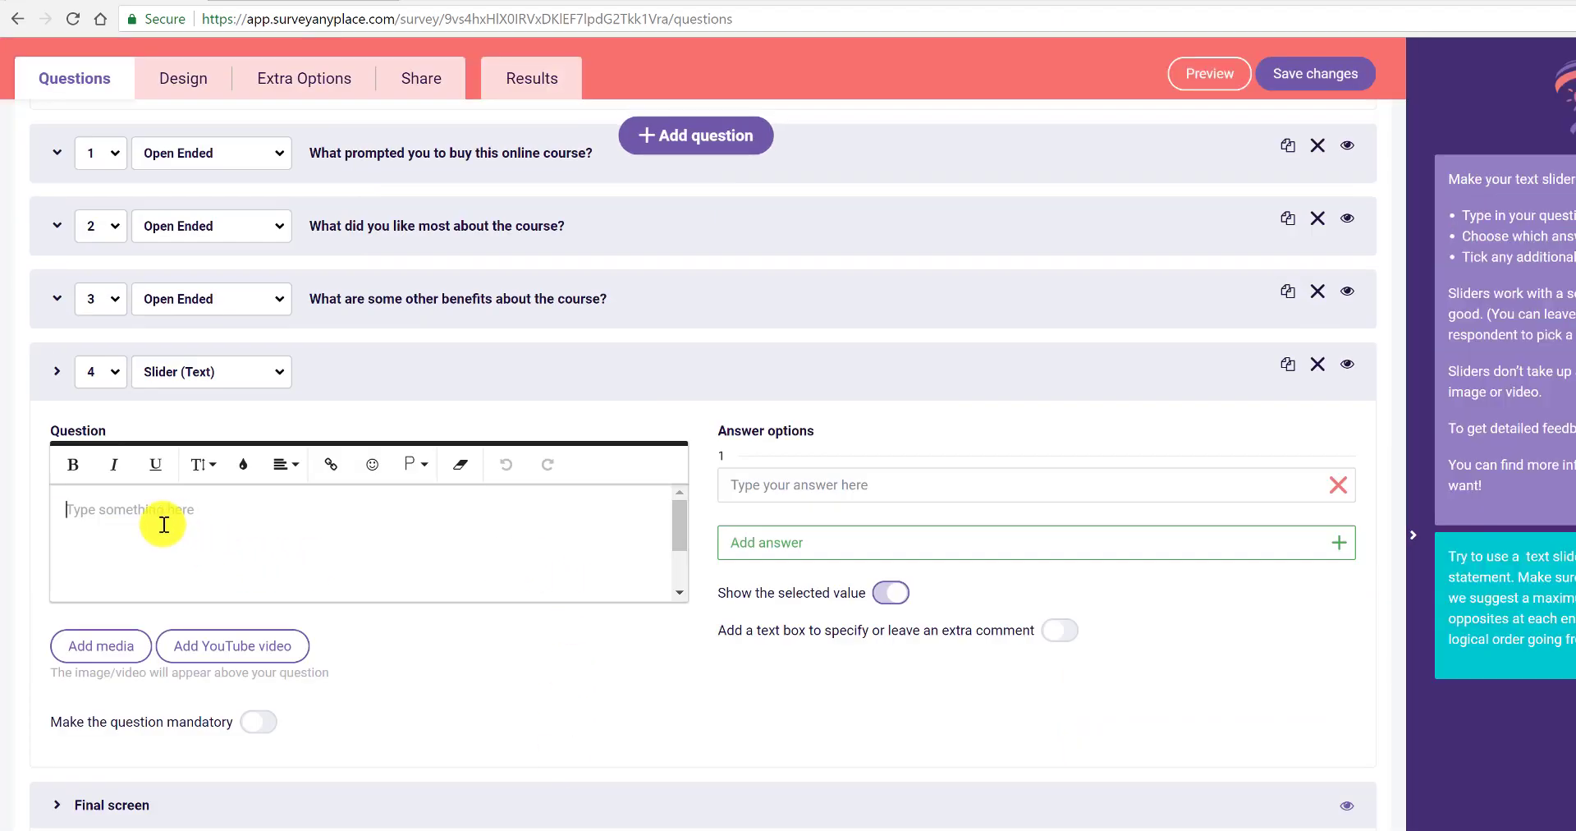
{"action": "type", "text": "Would you recommend this online course? If so, why?"}
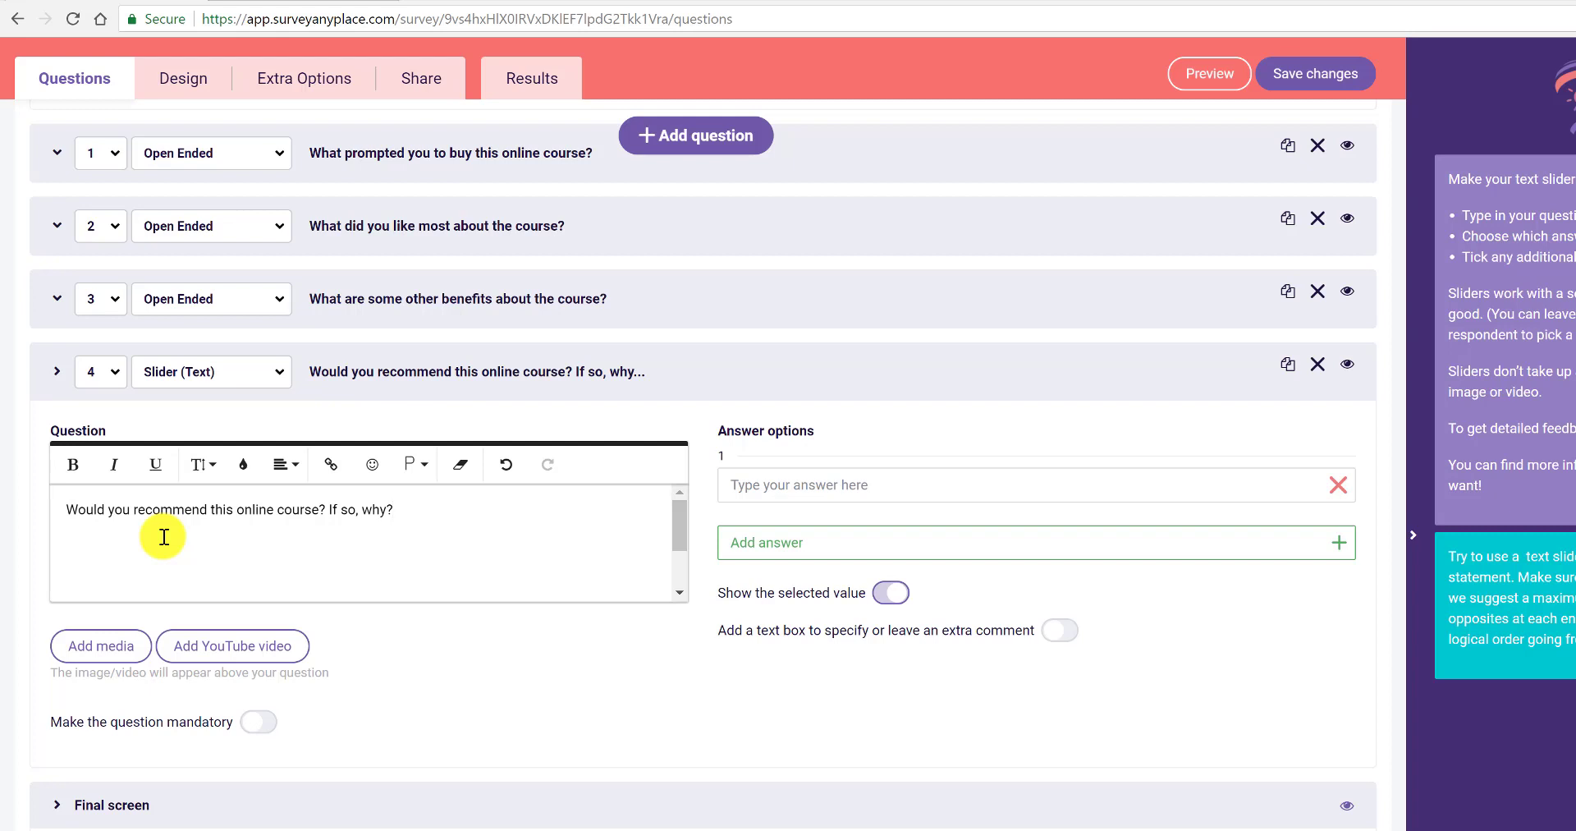
Give question 4 the two answer options "Not at all!" and "Yes, absolutely!"
{"action": "left_click", "coordinate": [768, 485]}
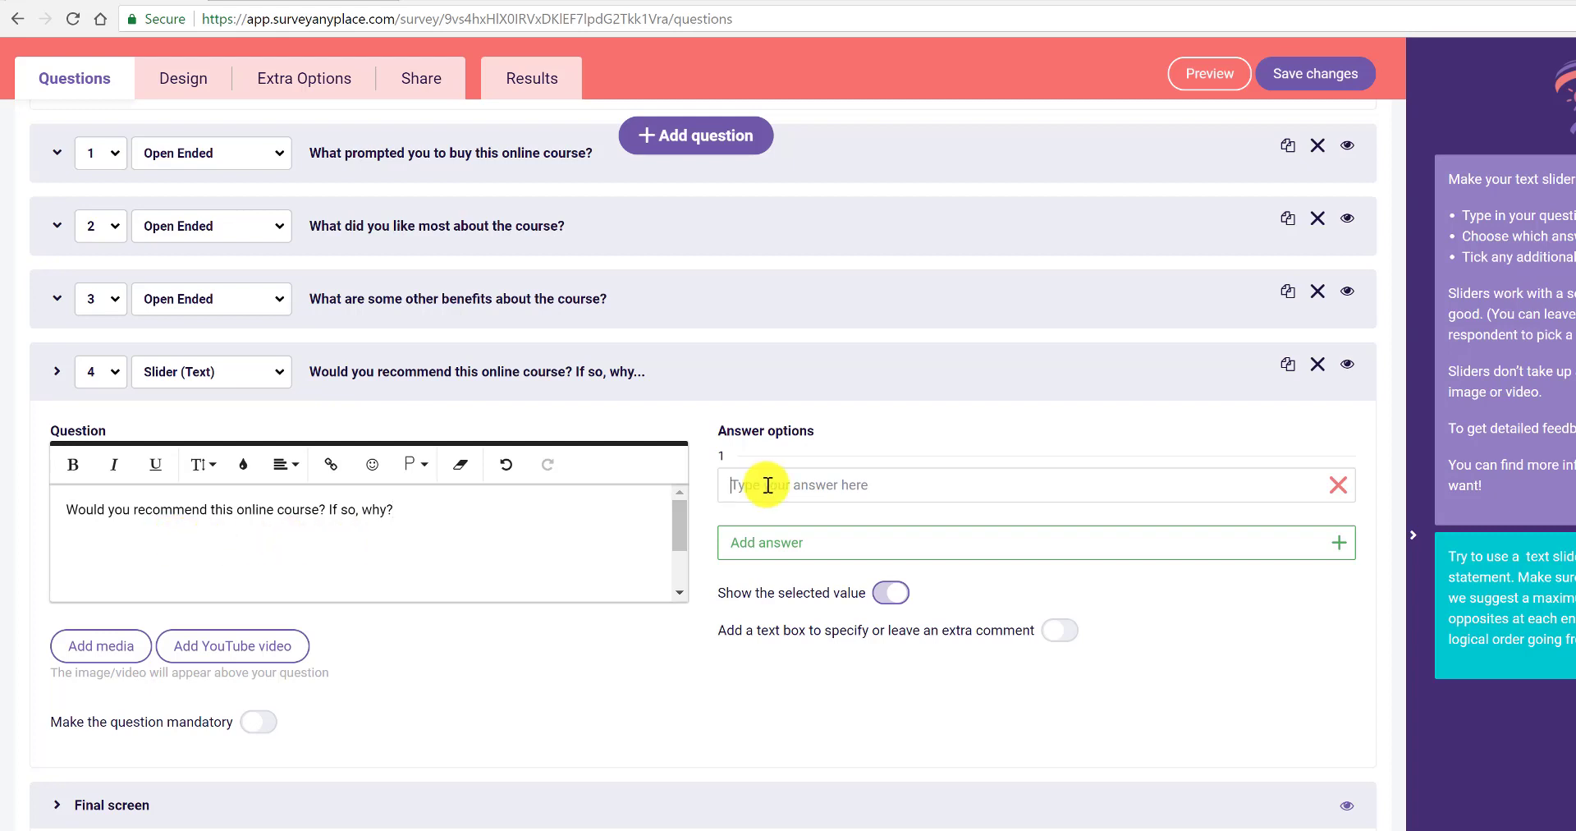
{"action": "type", "text": "Not at all"}
{"action": "left_click", "coordinate": [1338, 542]}
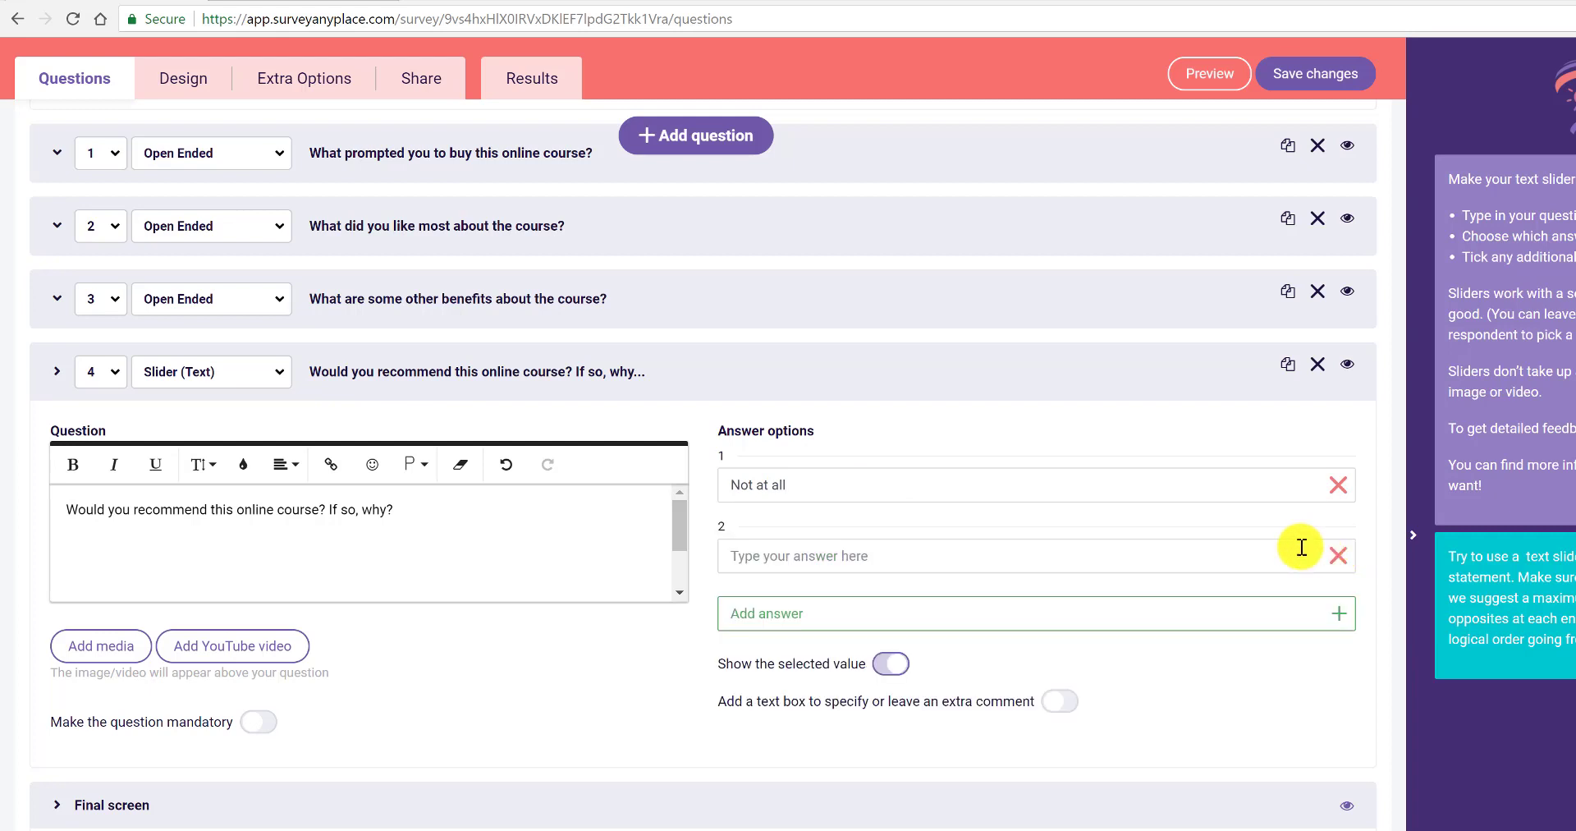
{"action": "left_click", "coordinate": [828, 561]}
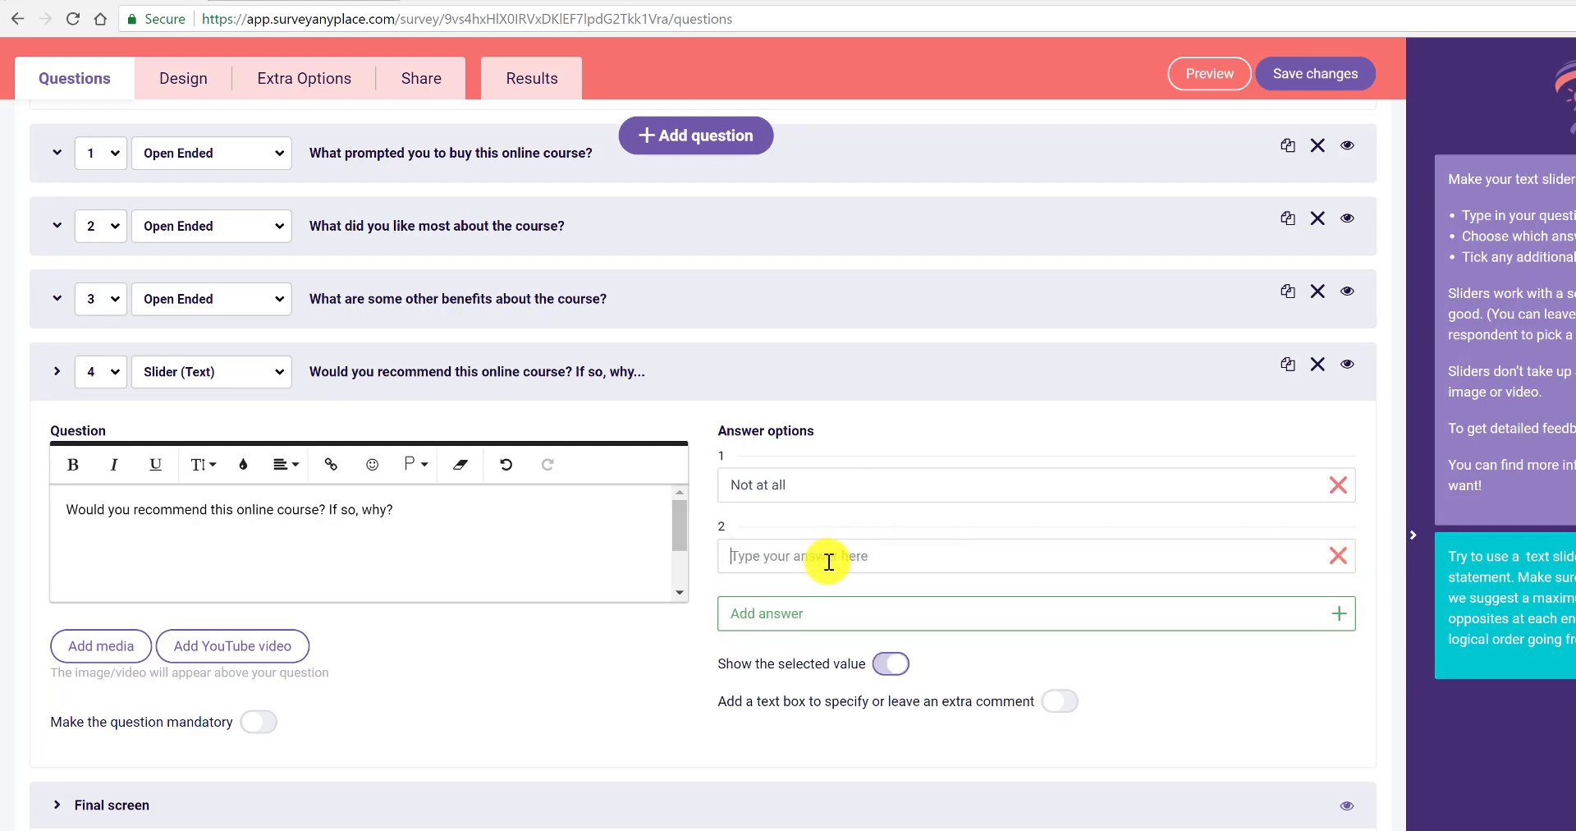
{"action": "type", "text": "Yes, absolutely!"}
{"action": "left_click", "coordinate": [812, 485]}
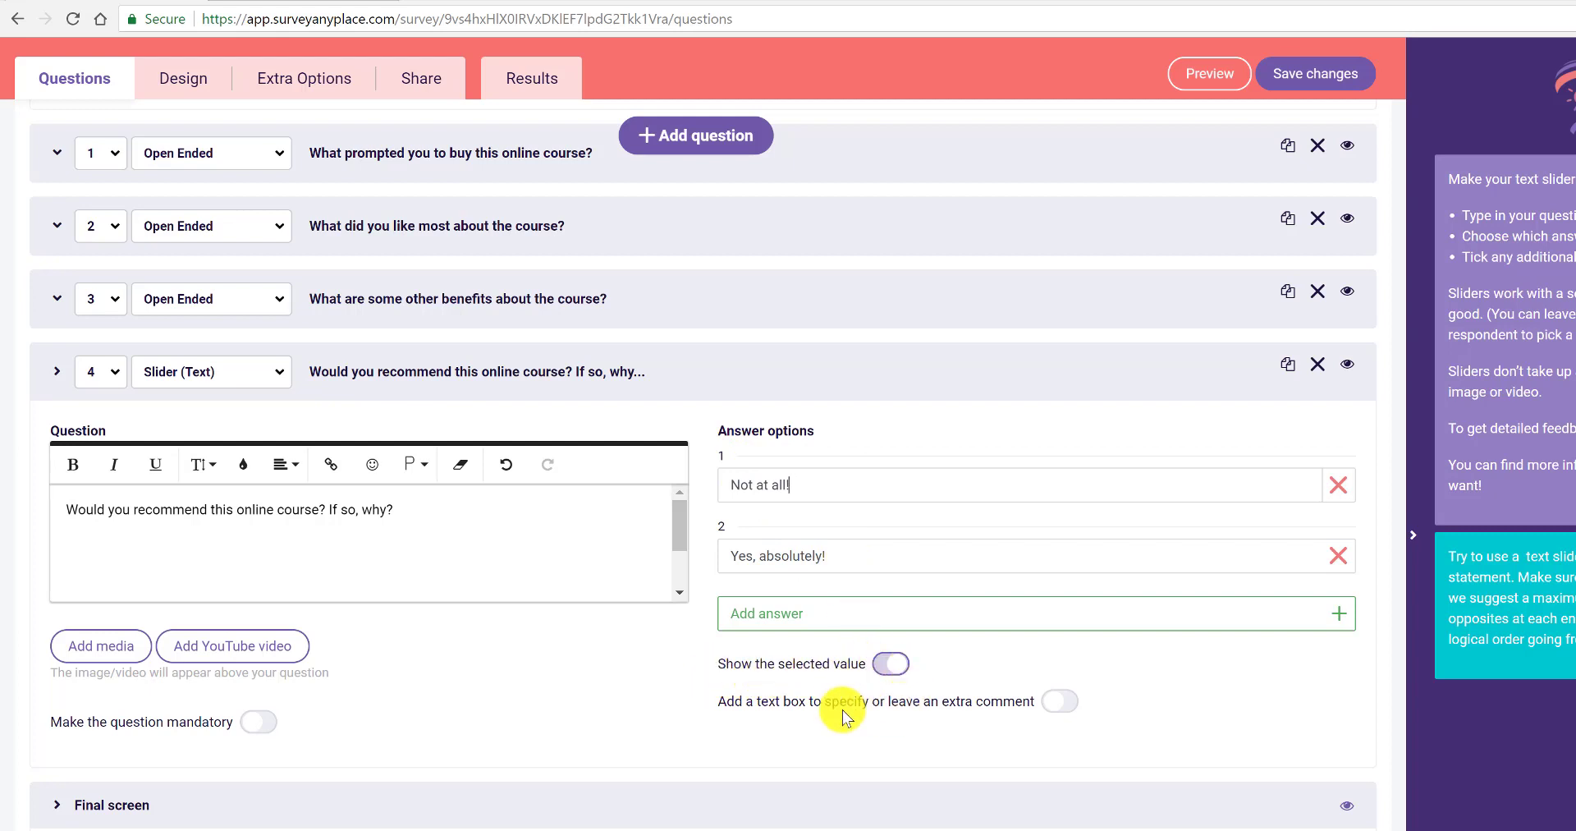
Add an extra comment text box to question 4 with the prompt "If so, why?" copied from the question text
{"action": "left_click", "coordinate": [1060, 711]}
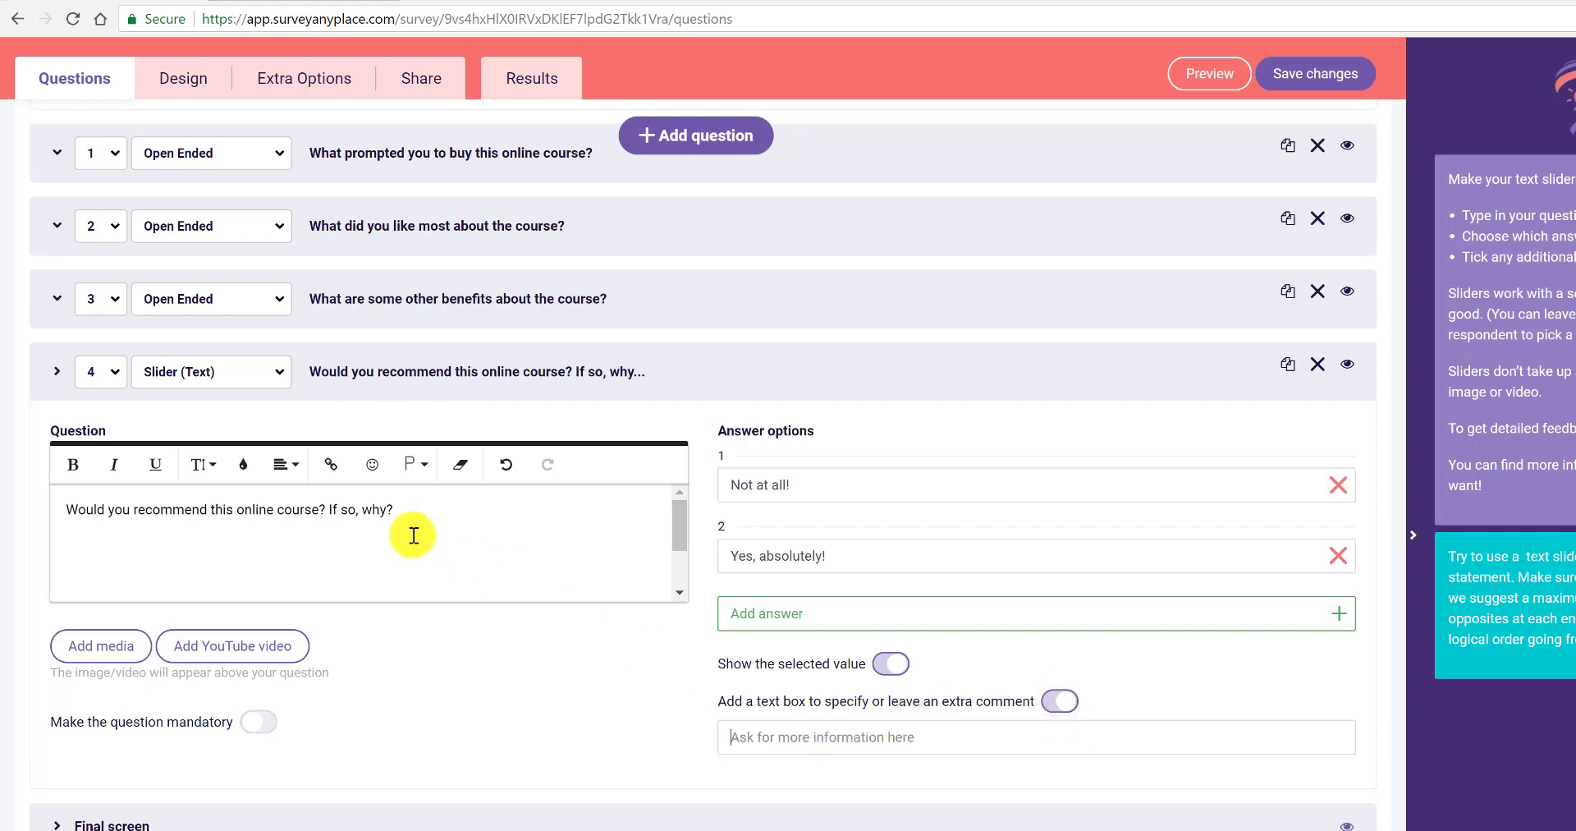
{"action": "left_click_drag", "start_coordinate": [399, 508], "coordinate": [338, 507]}
{"action": "key", "text": "ctrl+c"}
{"action": "left_click", "coordinate": [784, 737]}
{"action": "key", "text": "ctrl+v"}
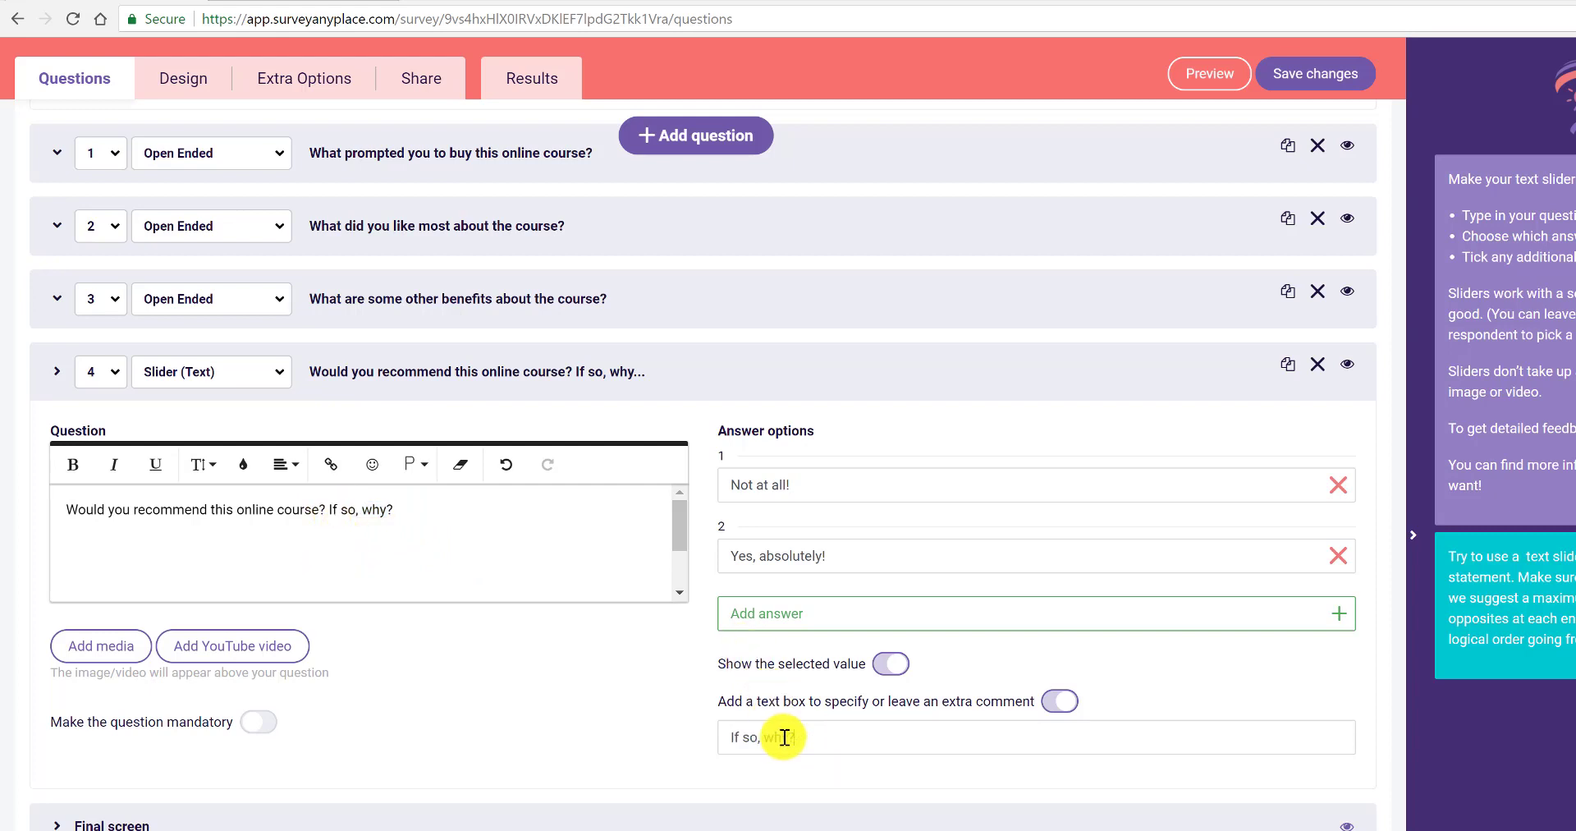
Remove "If so, why?" from question 4's text, reword the comment prompt as "If so, why or why not?" and save
{"action": "left_click_drag", "start_coordinate": [408, 507], "coordinate": [340, 509]}
{"action": "key", "text": "BackSpace"}
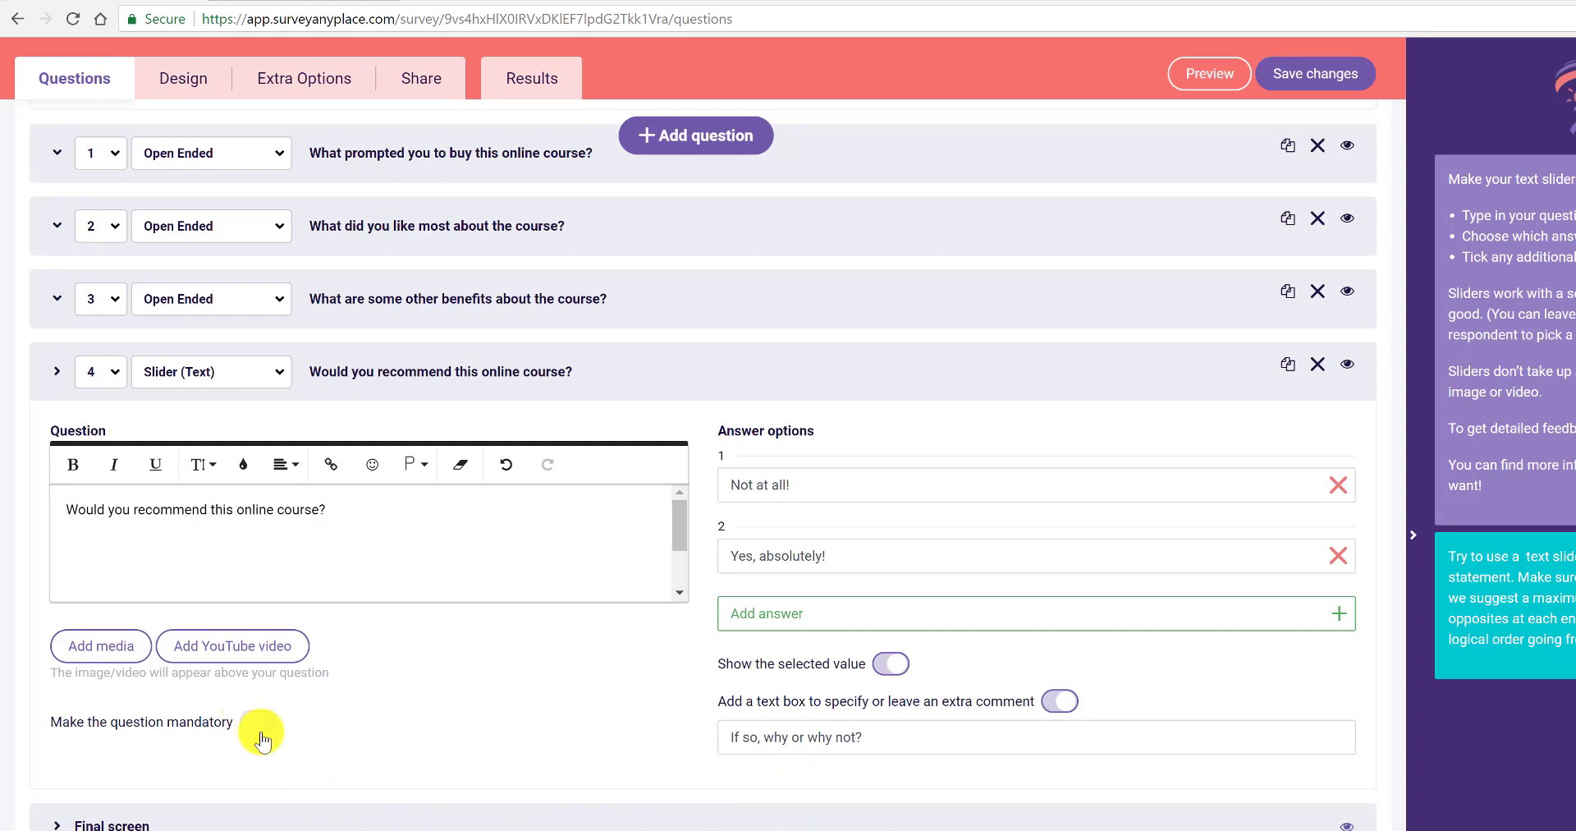
{"action": "left_click", "coordinate": [1281, 73]}
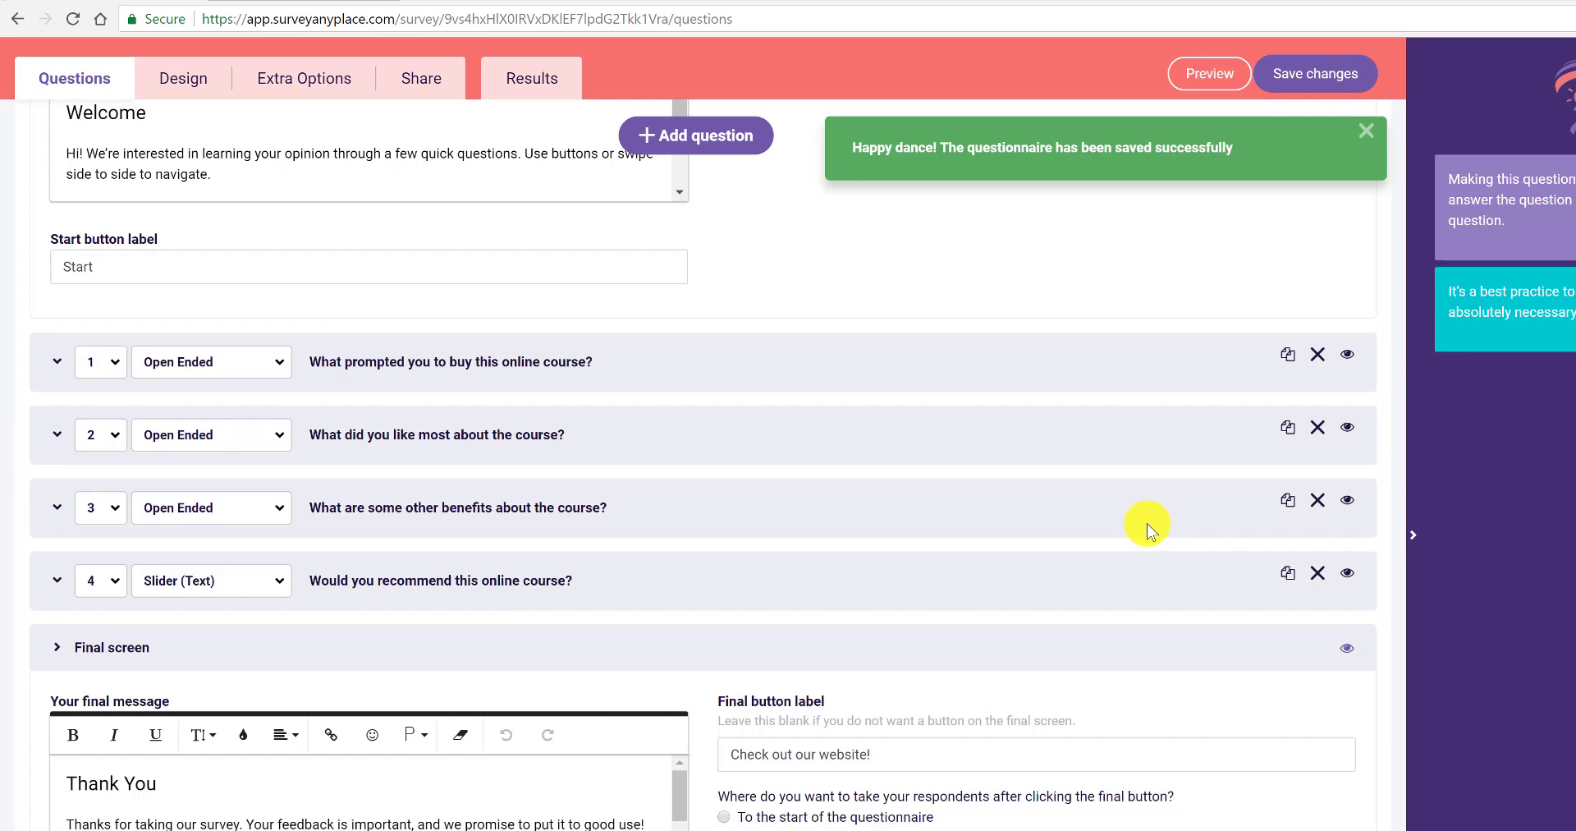
Add a mandatory Open Ended question 5 with the text "Is there anything else you'd like to add?" copied from Notepad
{"action": "key", "text": "alt+Tab"}
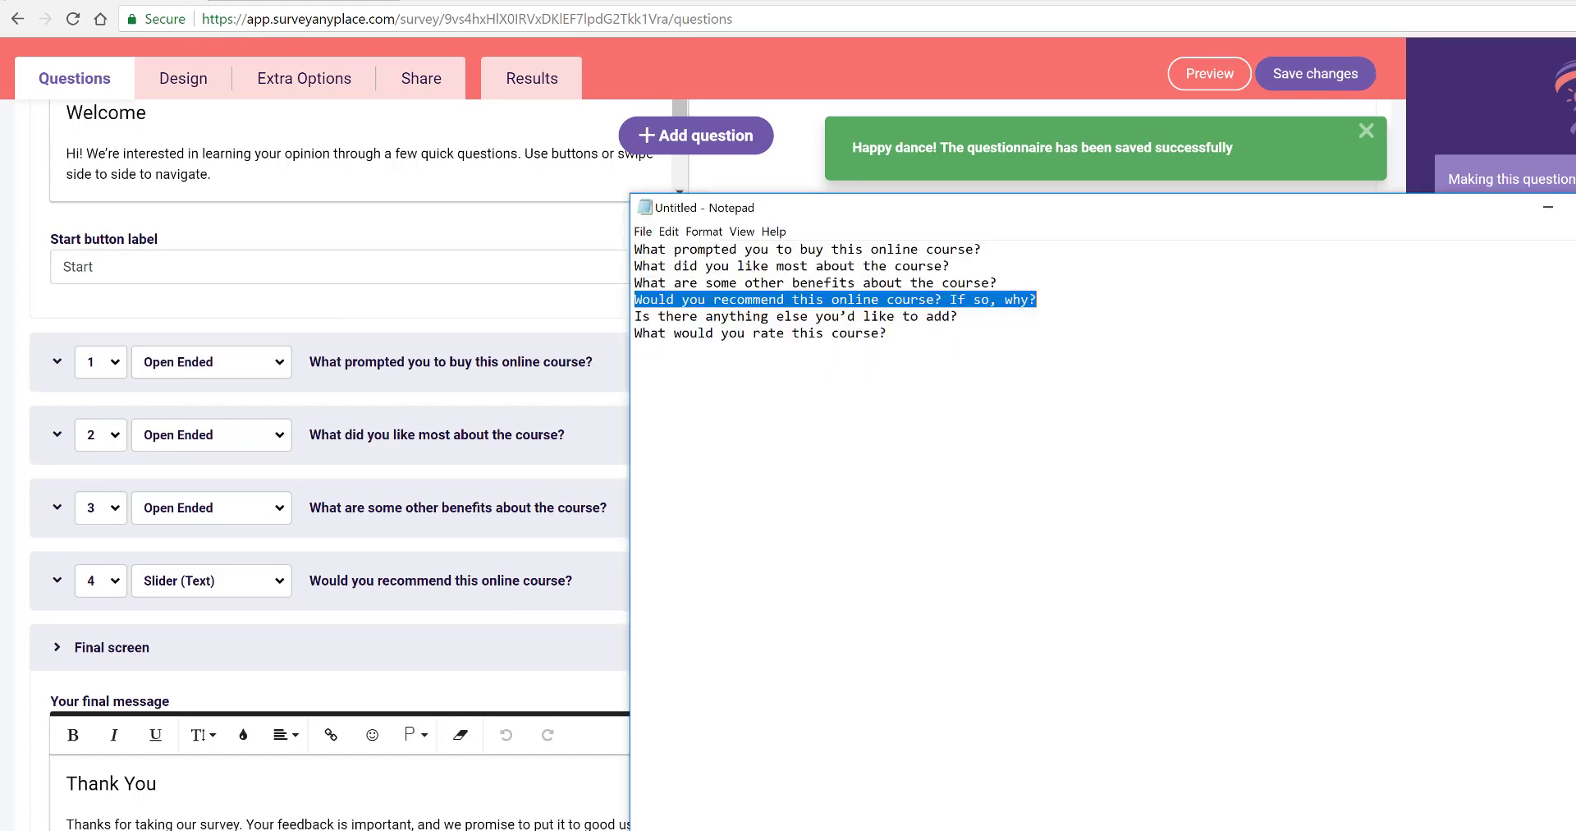
{"action": "left_click", "coordinate": [959, 317]}
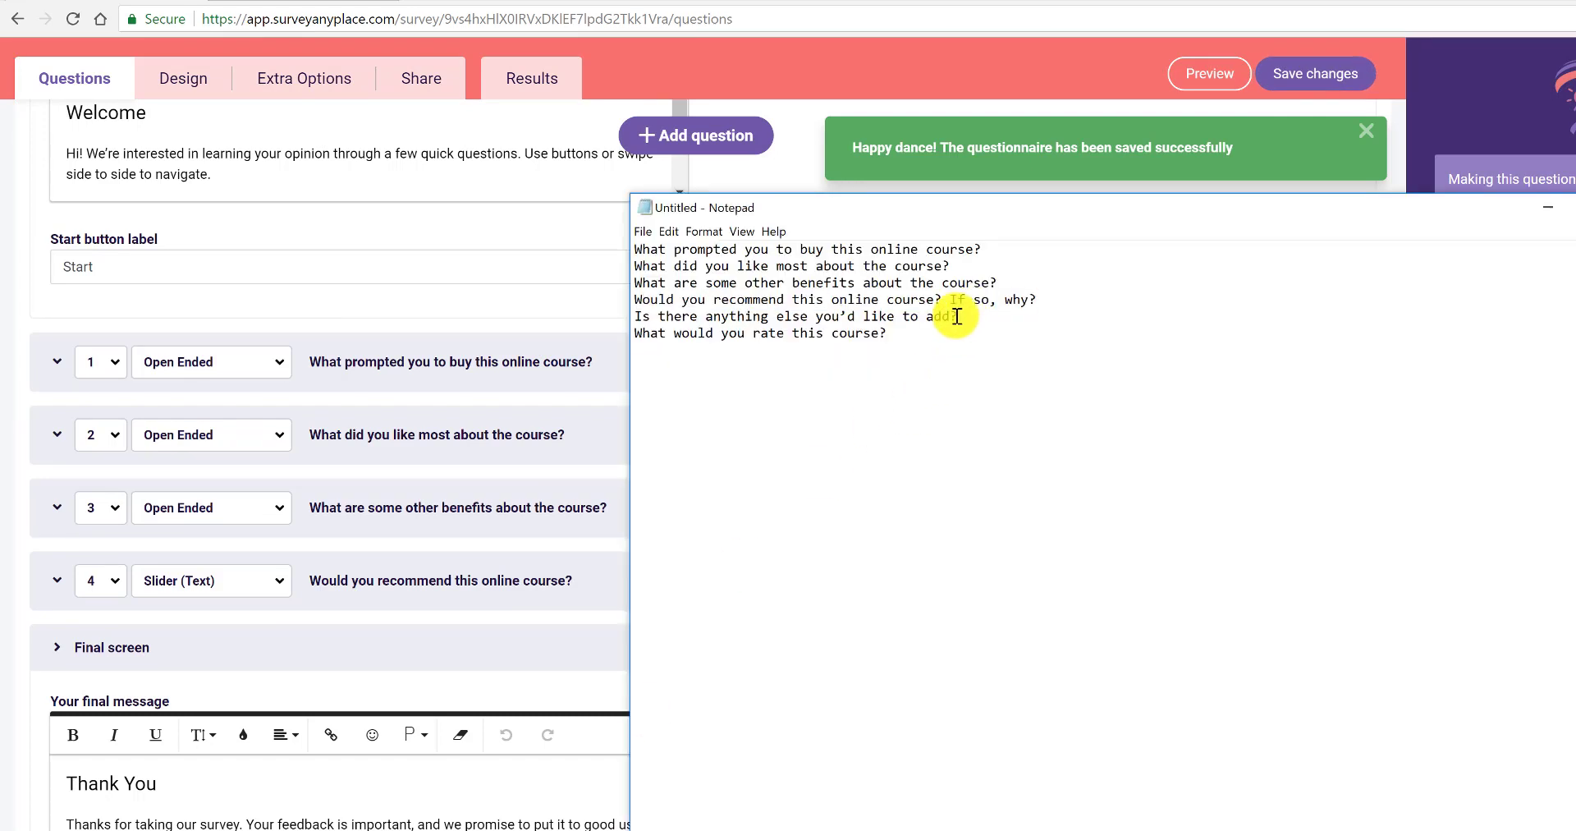
{"action": "left_click_drag", "start_coordinate": [958, 317], "coordinate": [585, 316]}
{"action": "key", "text": "ctrl+c"}
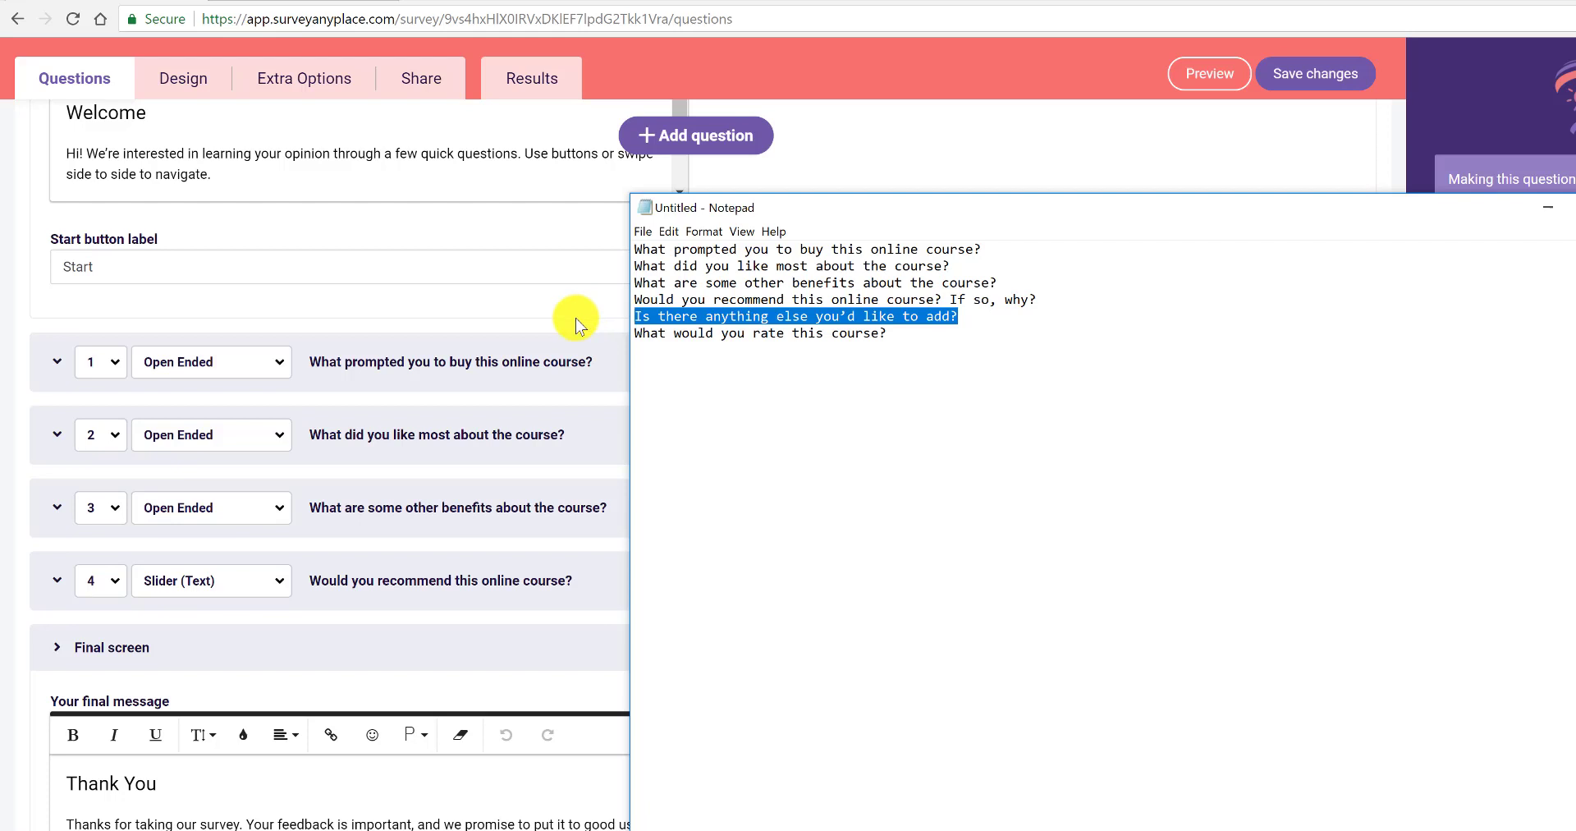
{"action": "left_click", "coordinate": [675, 133]}
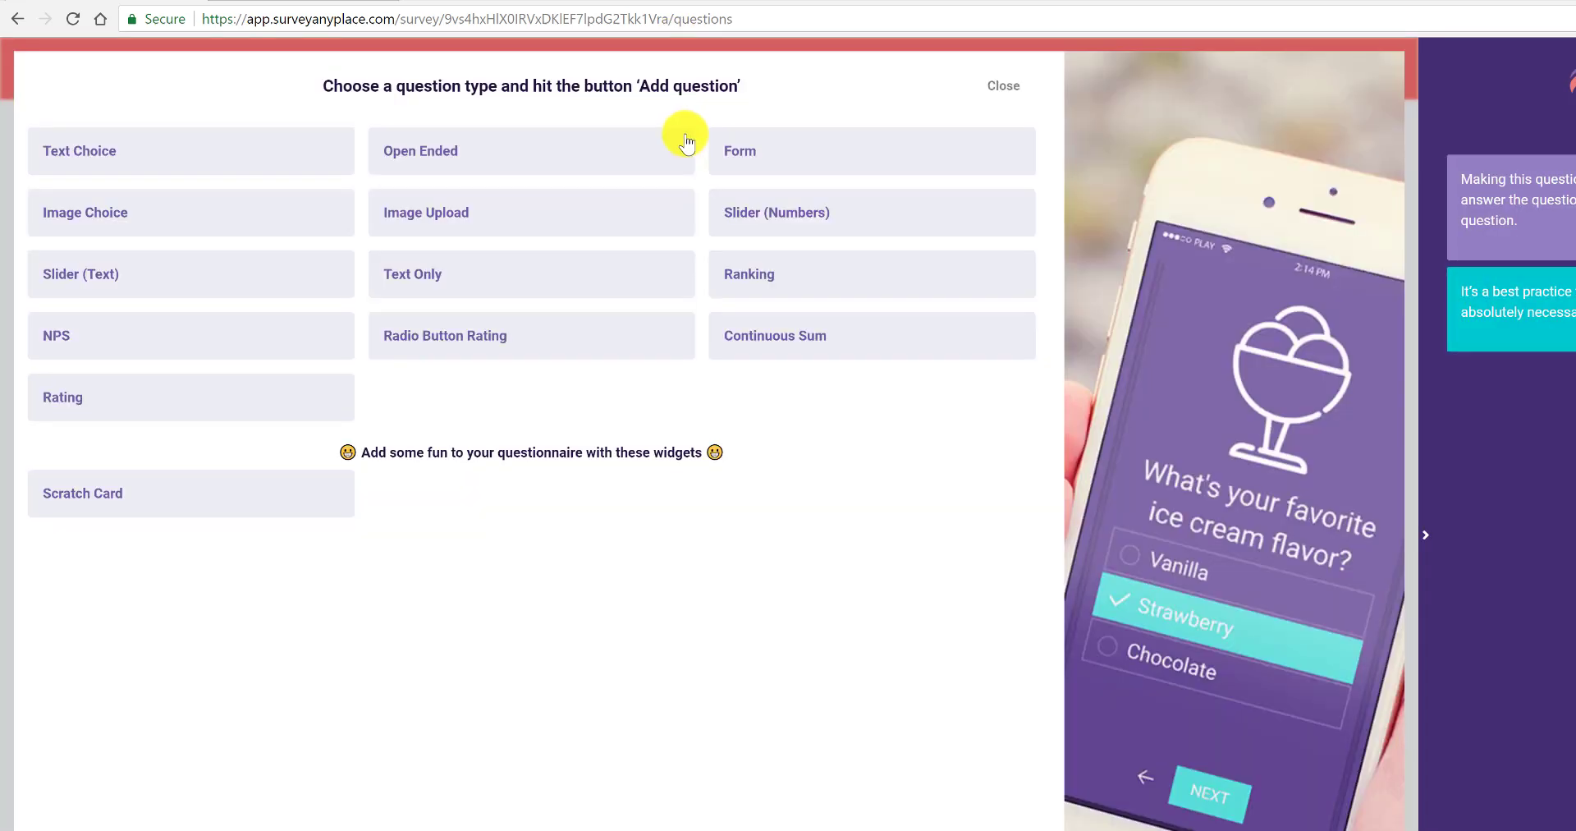
{"action": "left_click", "coordinate": [517, 160]}
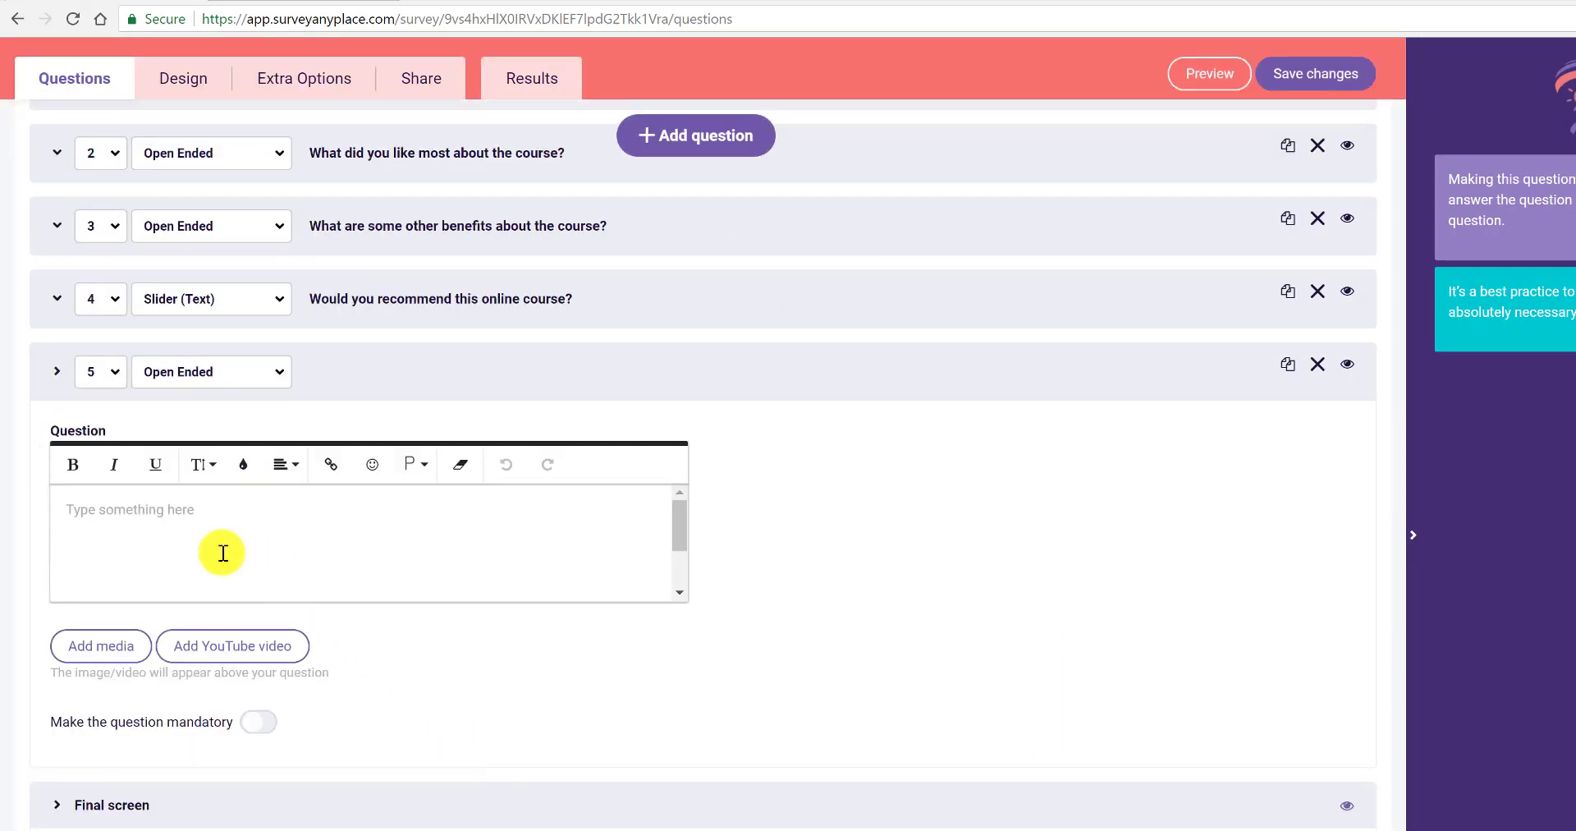
{"action": "left_click", "coordinate": [211, 549]}
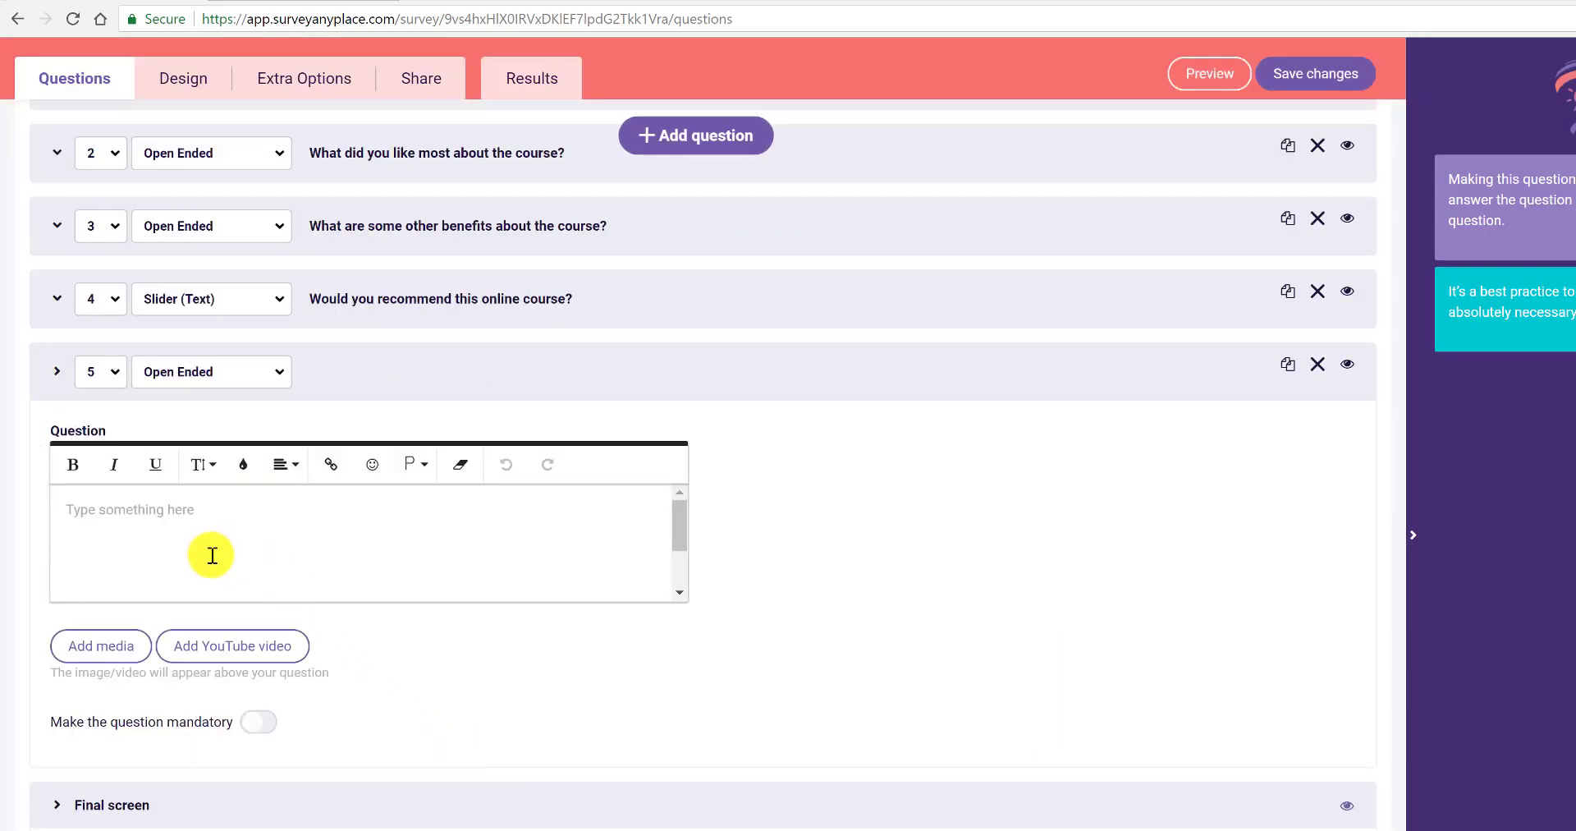
{"action": "key", "text": "ctrl+v"}
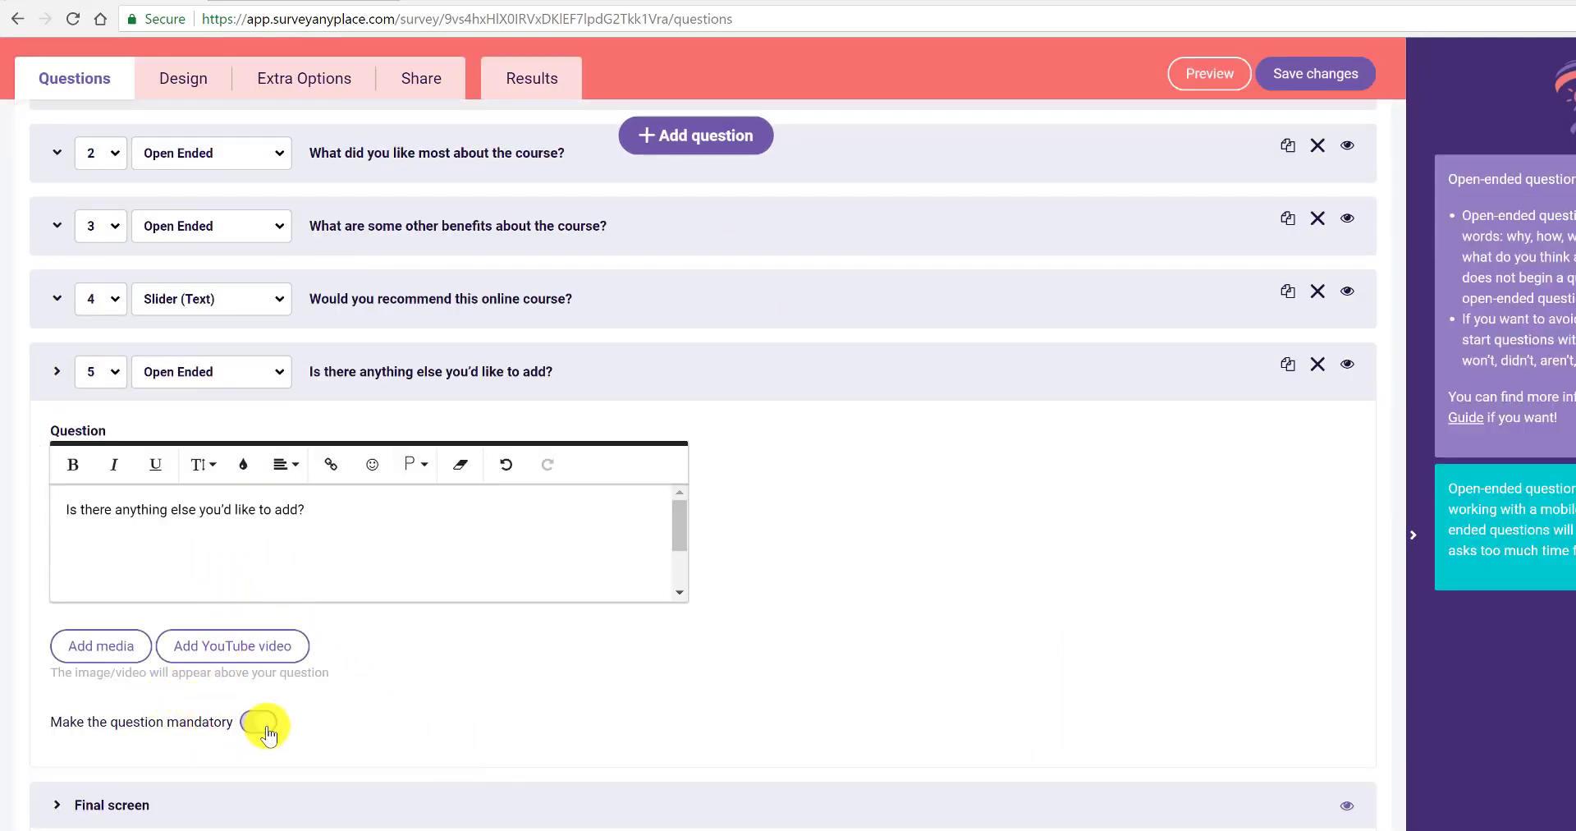
Add a mandatory Rating question 6 with the text "What would you rate this course?" copied from Notepad
{"action": "left_click", "coordinate": [722, 135]}
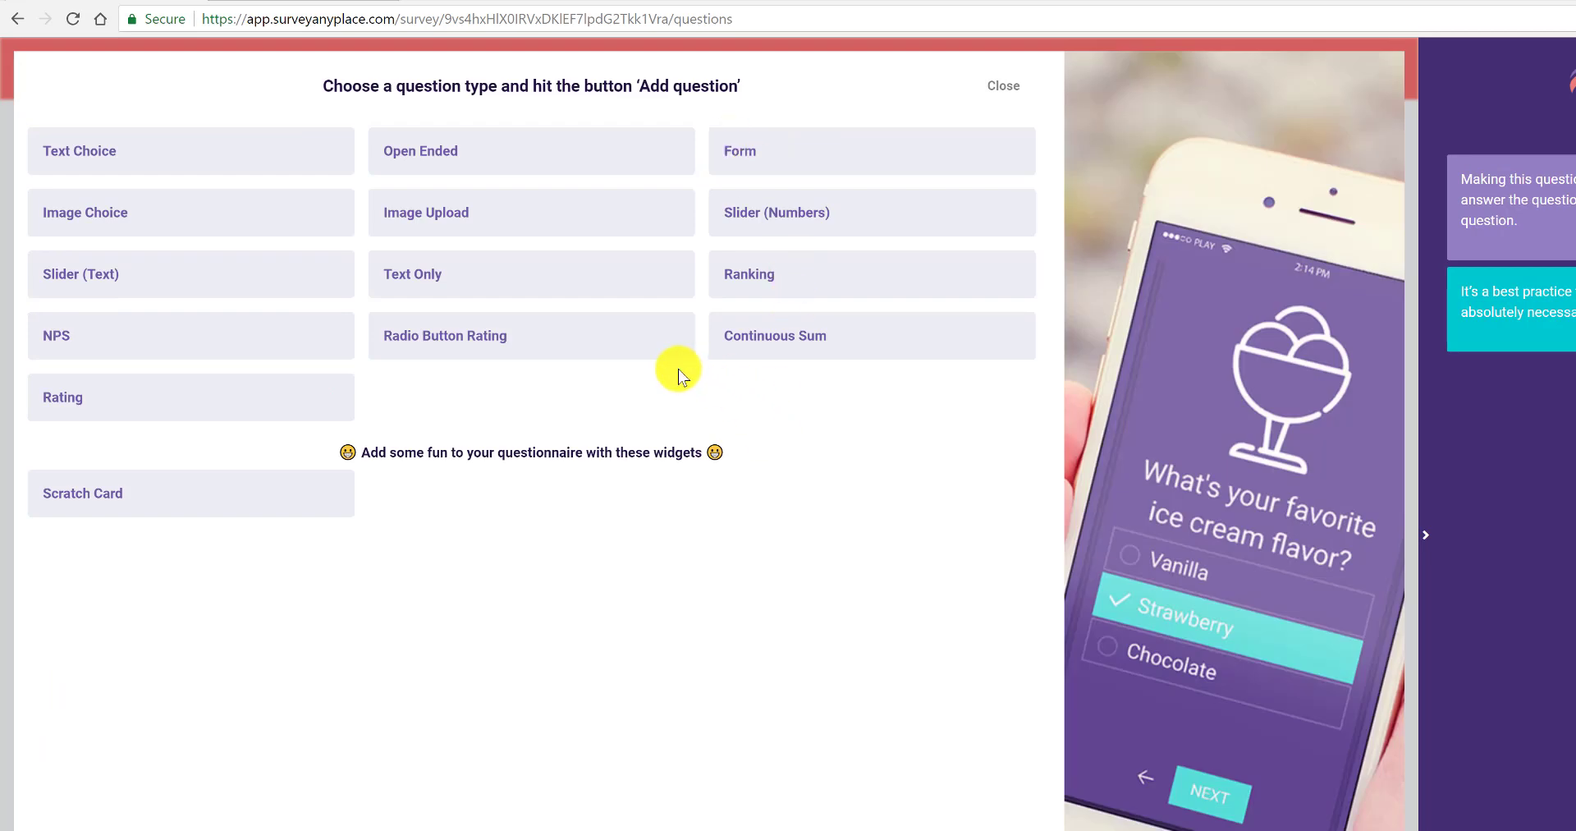
{"action": "key", "text": "alt+Tab"}
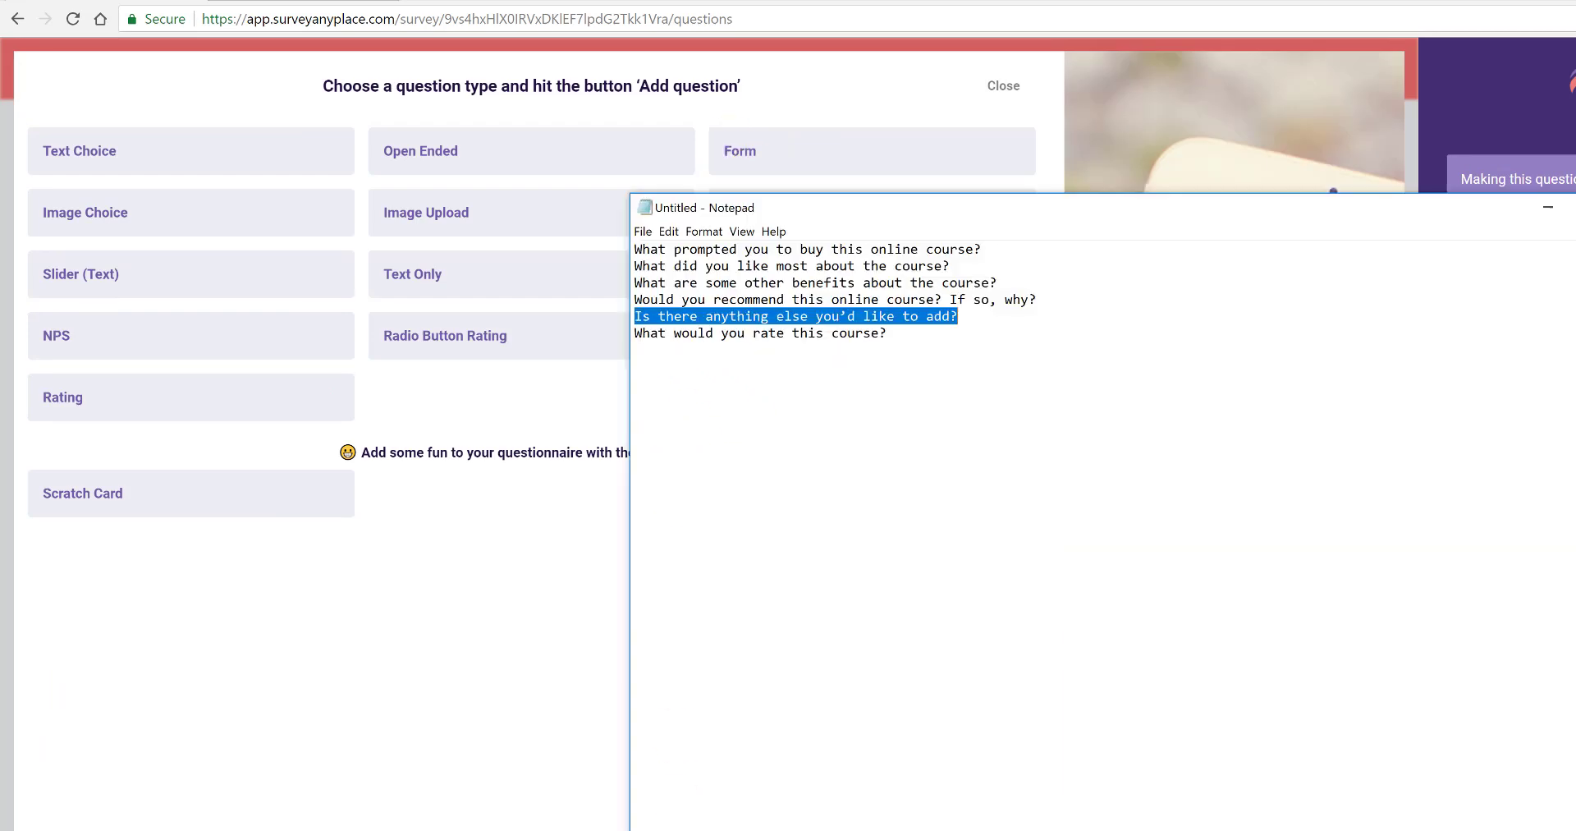
{"action": "left_click", "coordinate": [903, 335]}
{"action": "left_click_drag", "start_coordinate": [903, 334], "coordinate": [631, 331]}
{"action": "key", "text": "ctrl+c"}
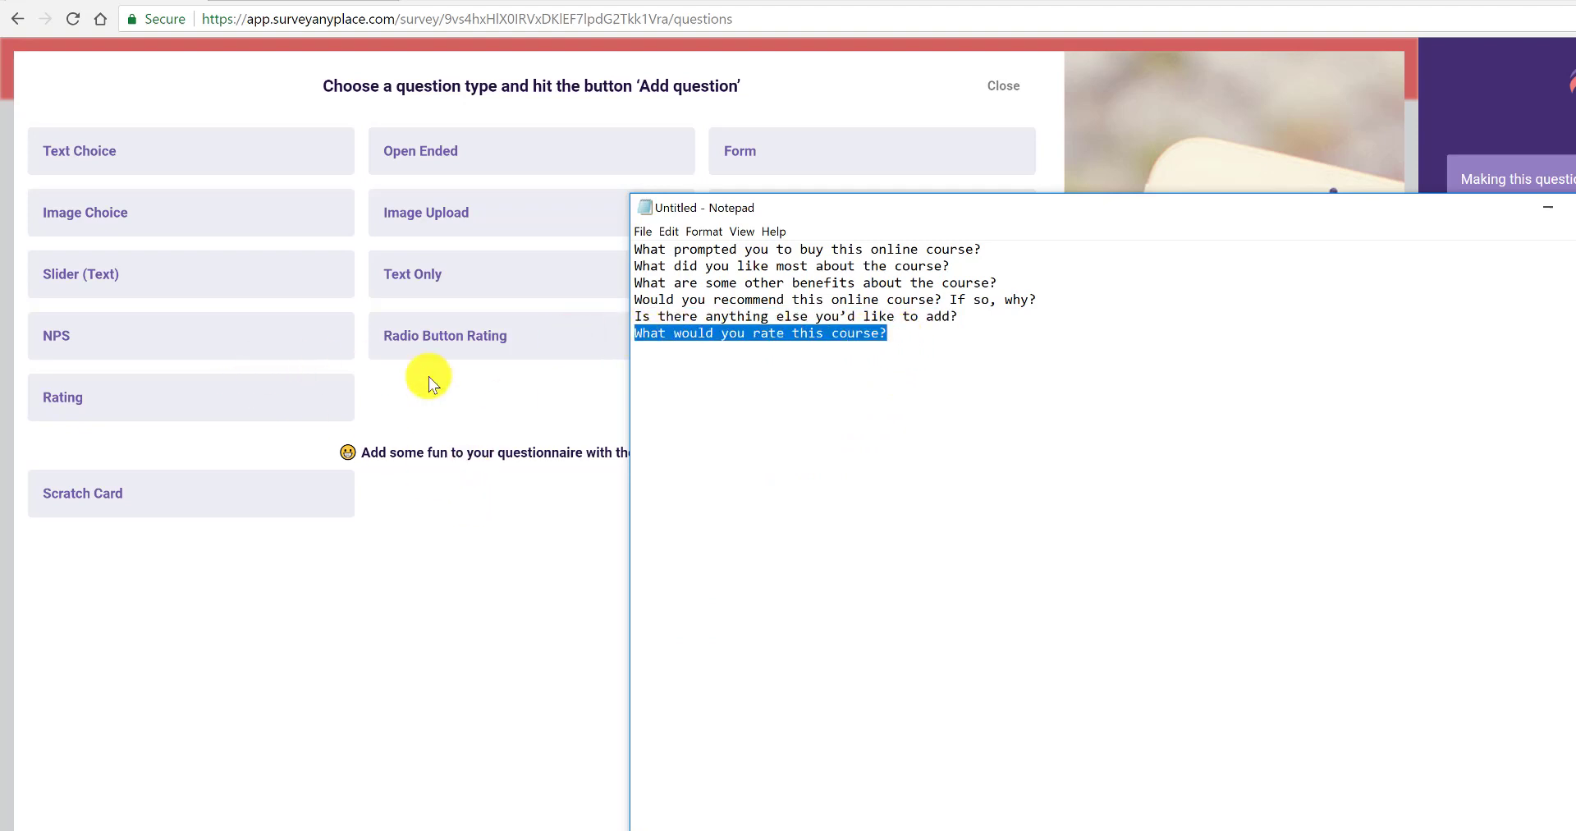
{"action": "left_click", "coordinate": [488, 392]}
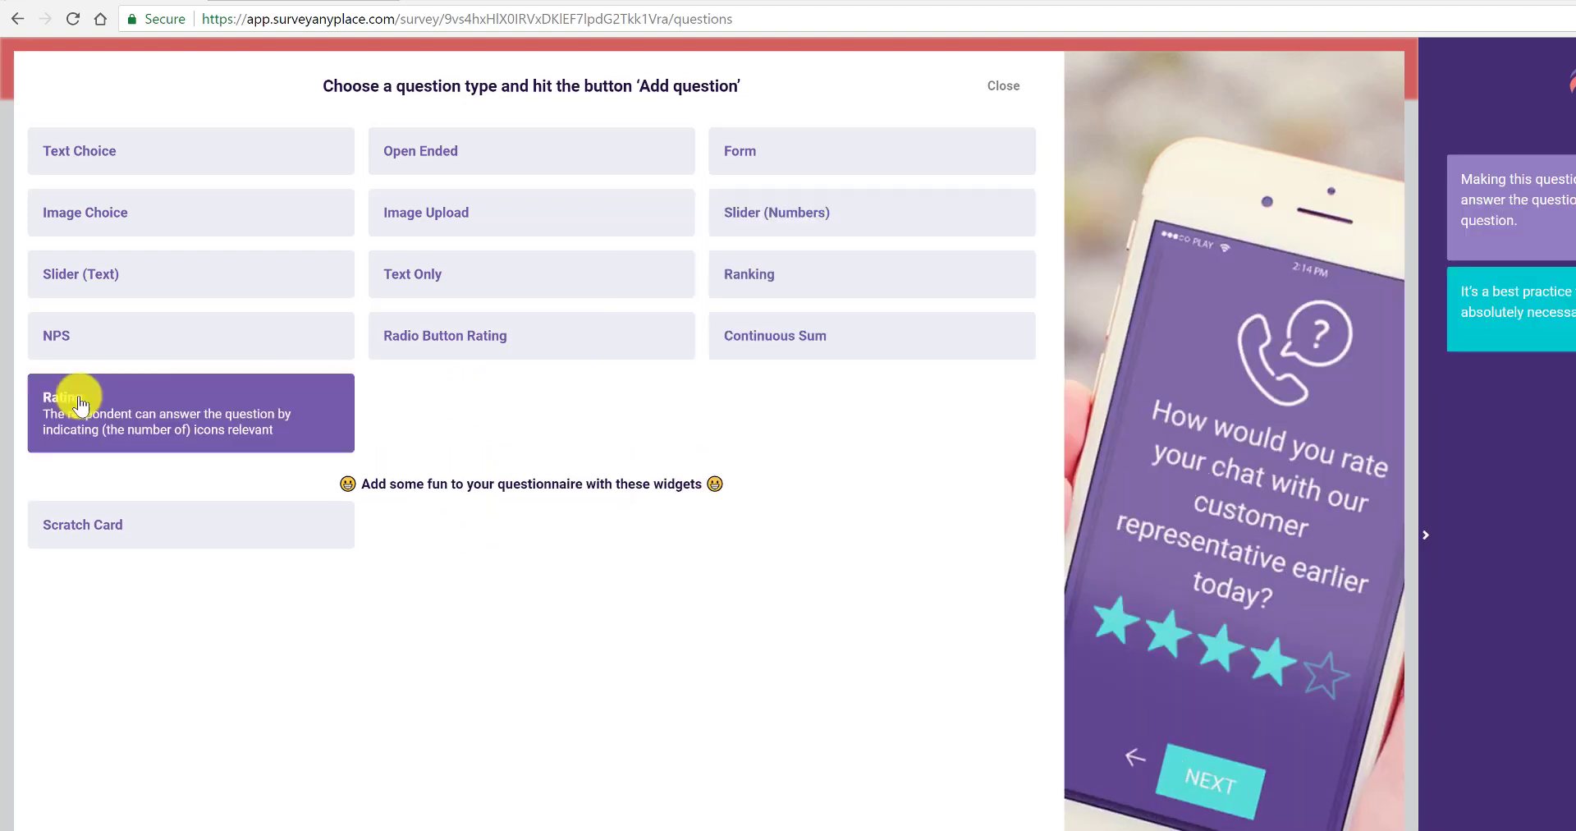
{"action": "left_click", "coordinate": [70, 396]}
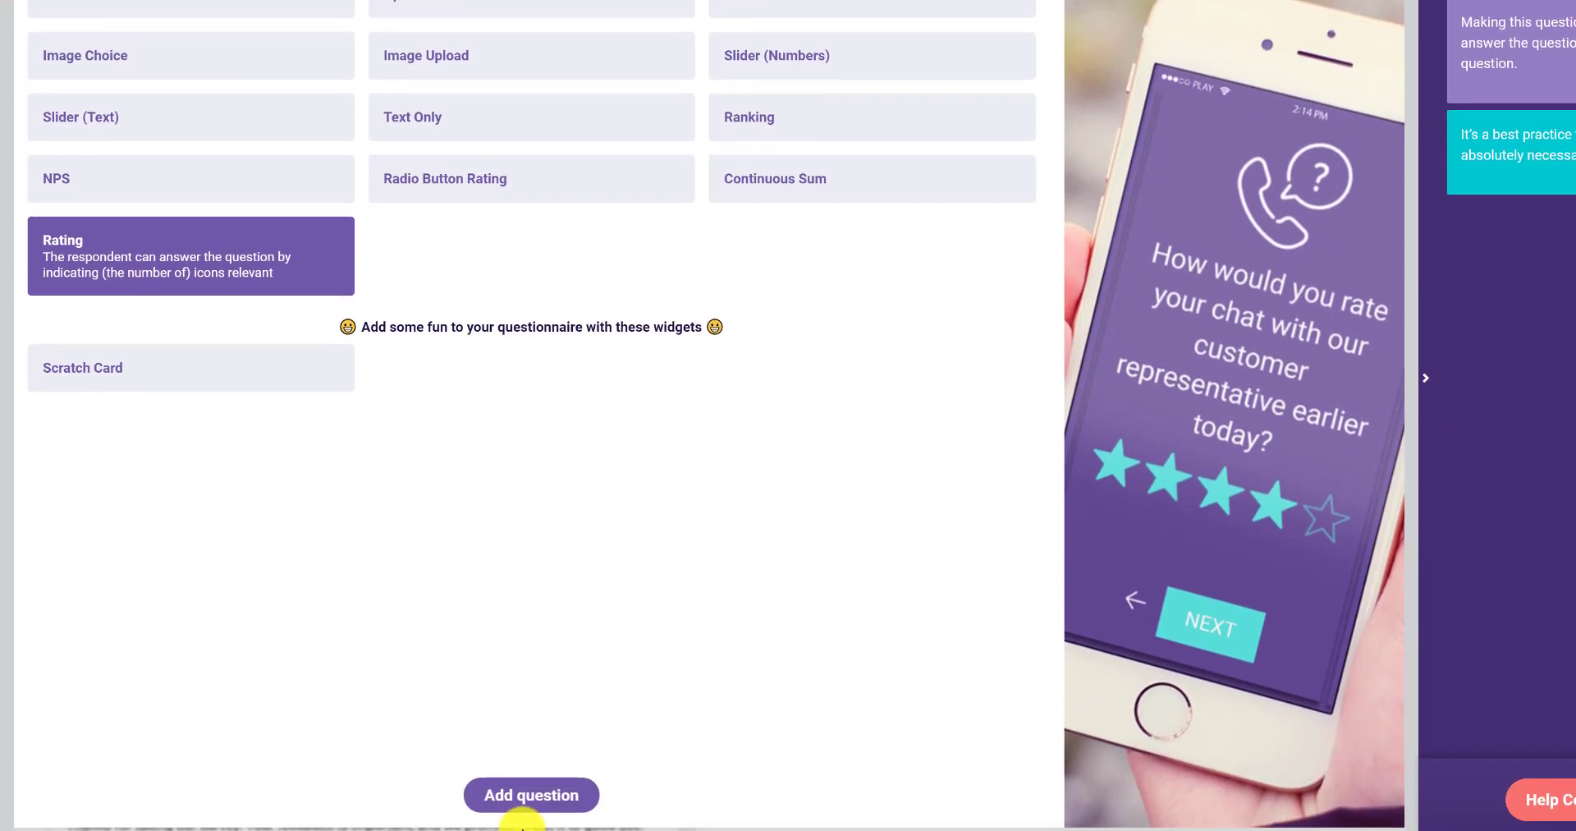
{"action": "left_click", "coordinate": [525, 781]}
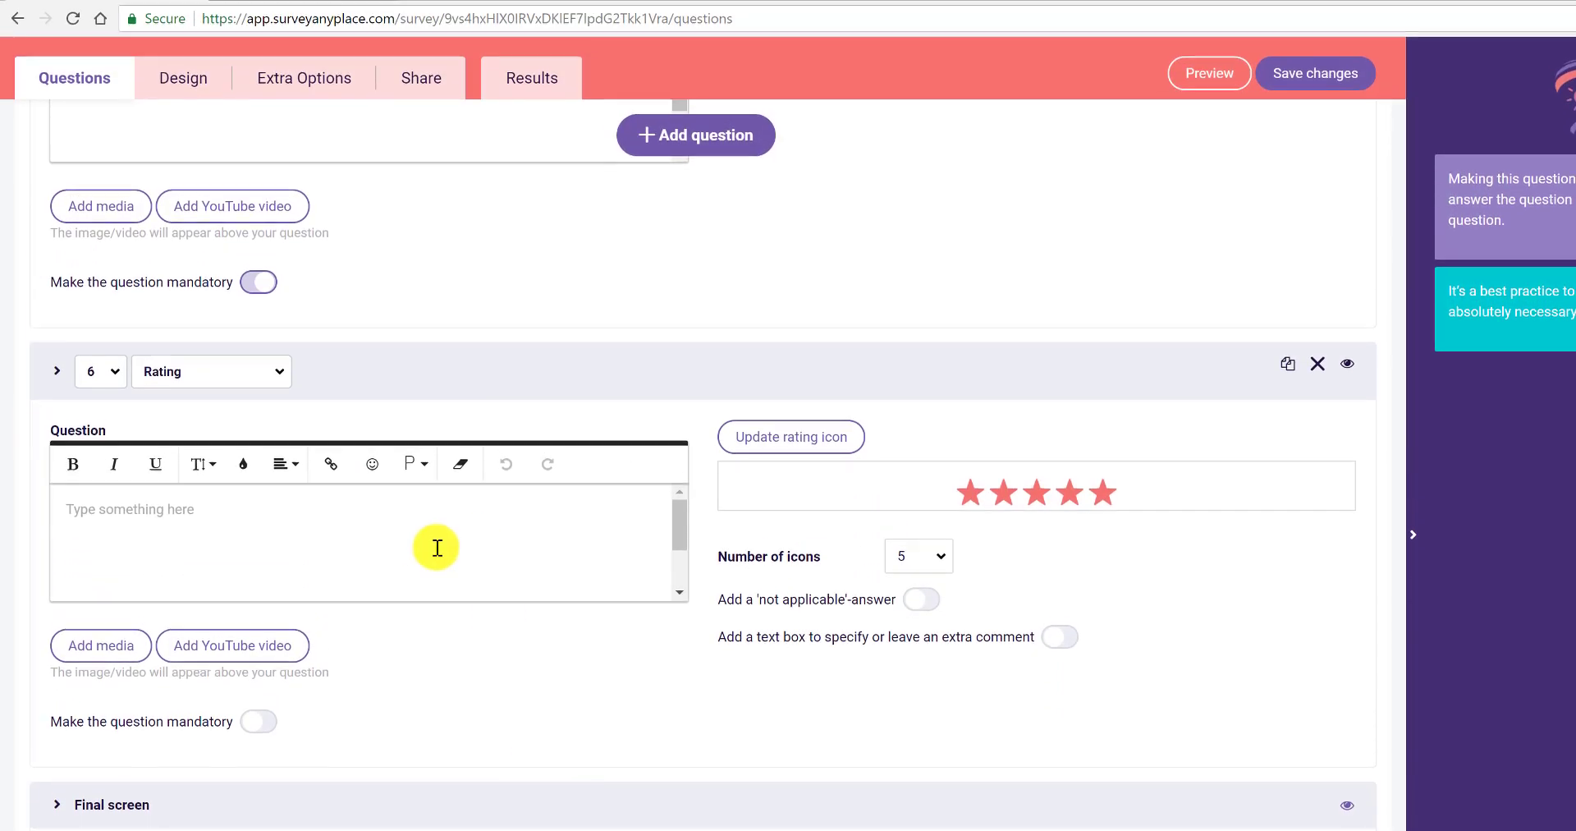
{"action": "left_click", "coordinate": [394, 452]}
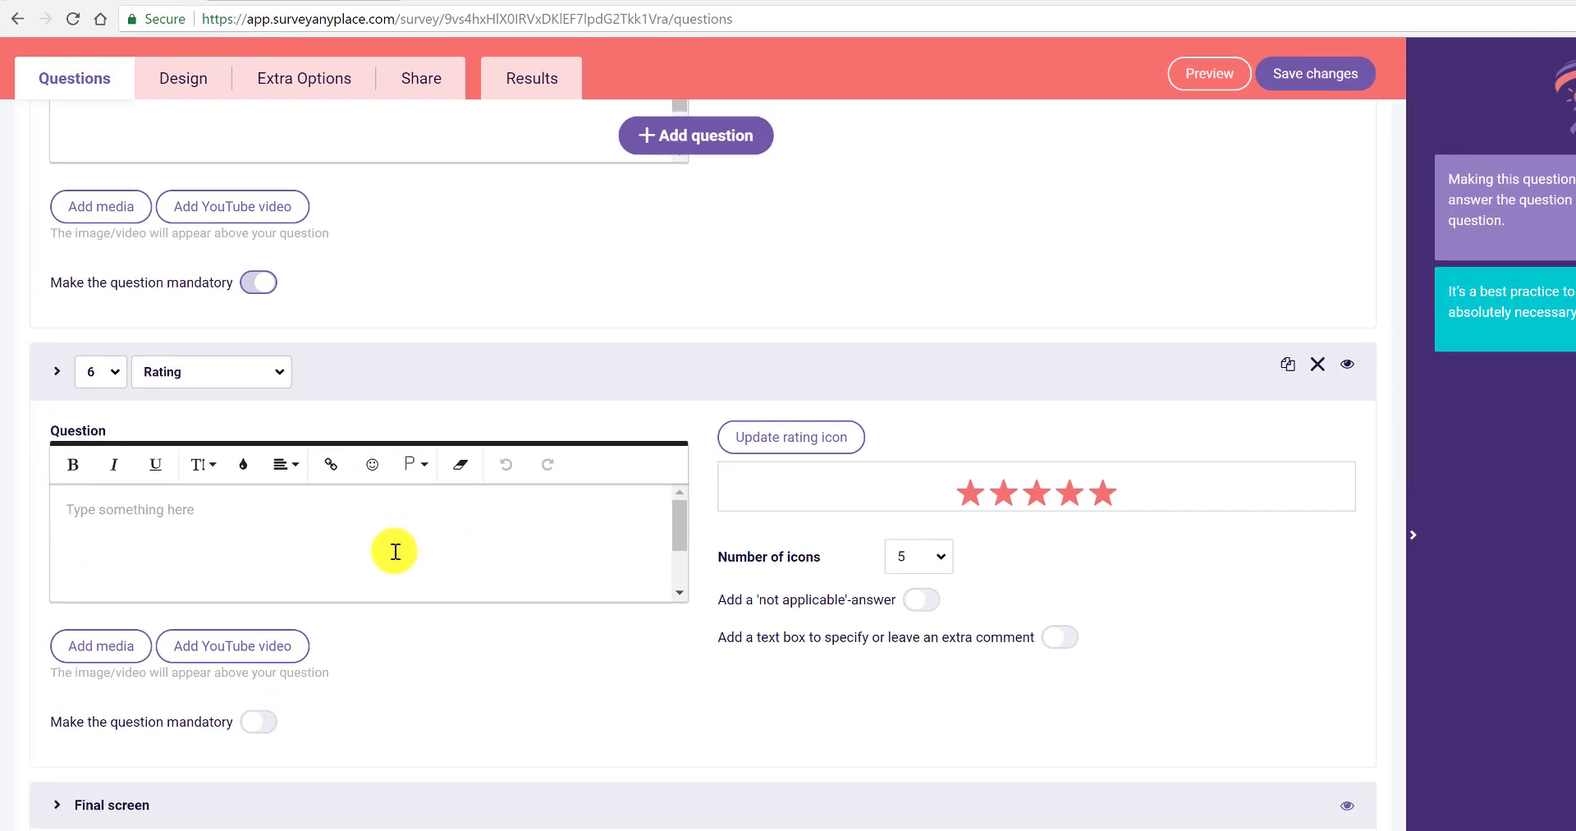
{"action": "key", "text": "ctrl+v"}
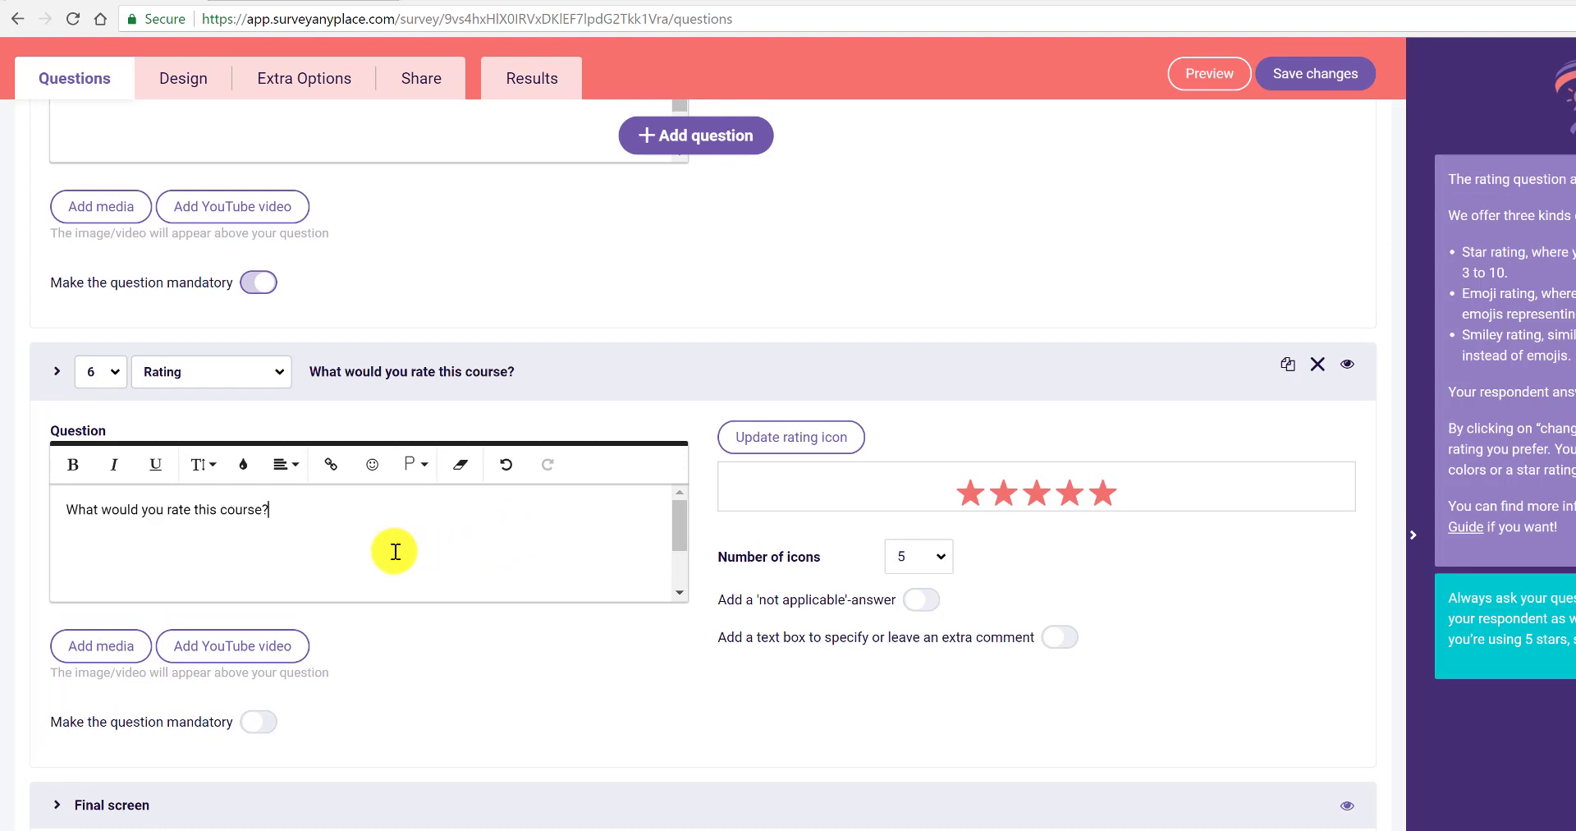
{"action": "left_click", "coordinate": [262, 722]}
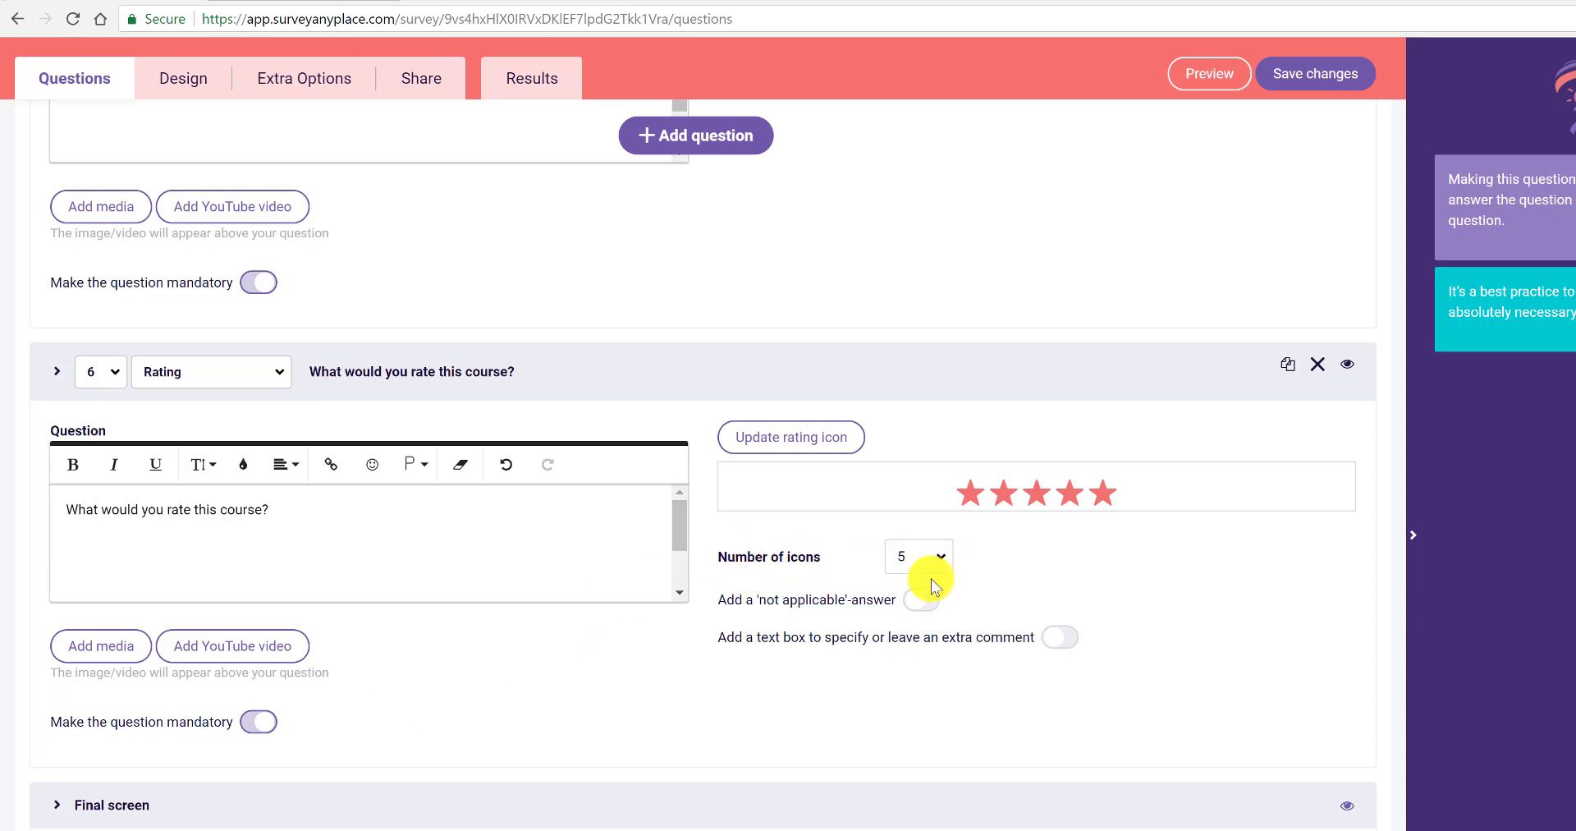
Add an extra comment text box to question 6 with the prompt "Enter additional comments here." and save the questionnaire
{"action": "left_click", "coordinate": [1058, 638]}
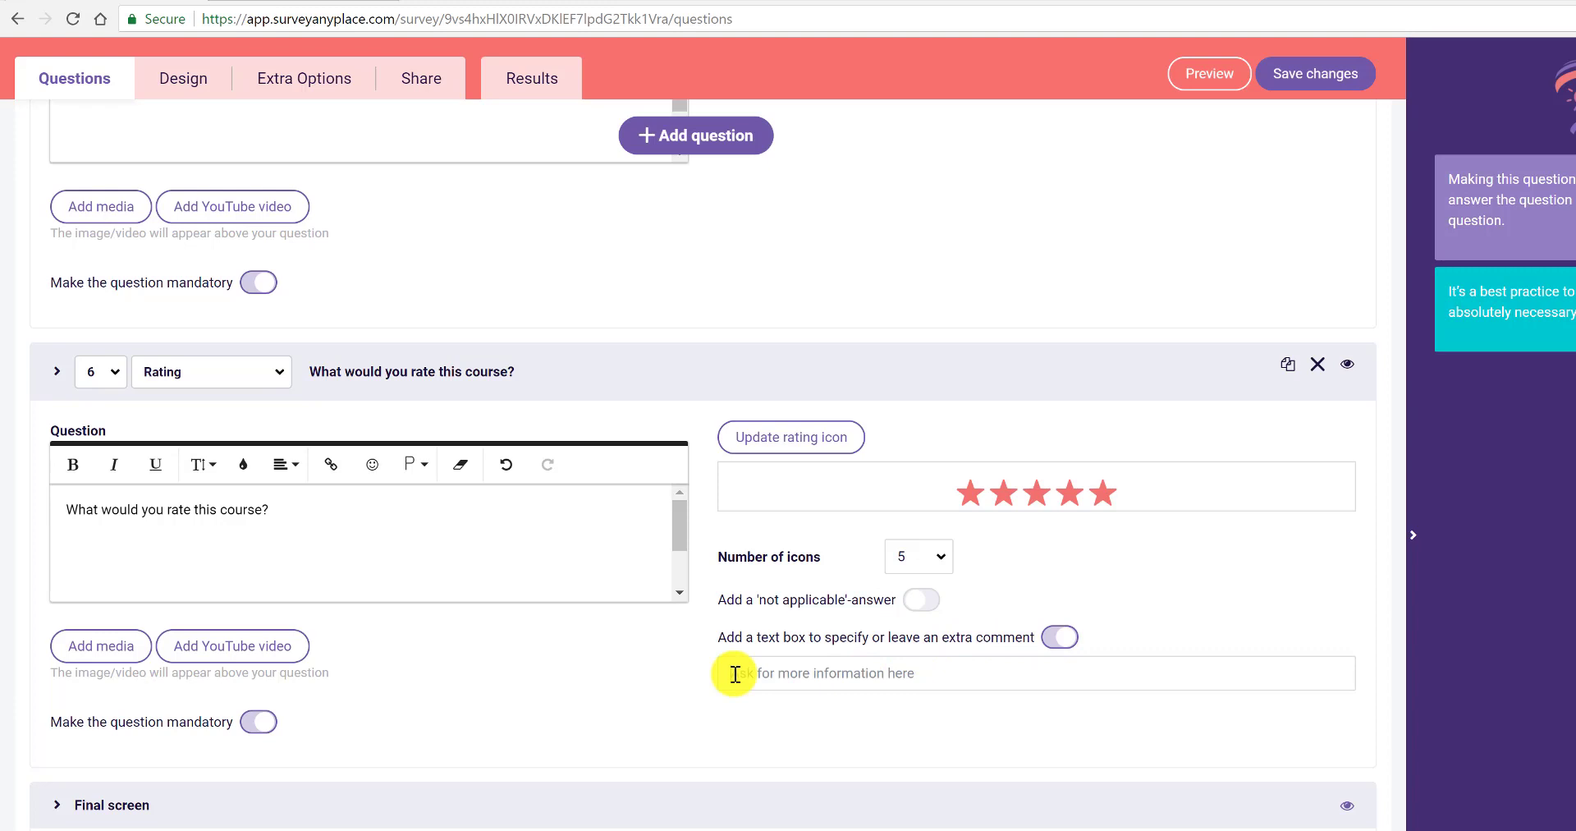
{"action": "left_click", "coordinate": [735, 674]}
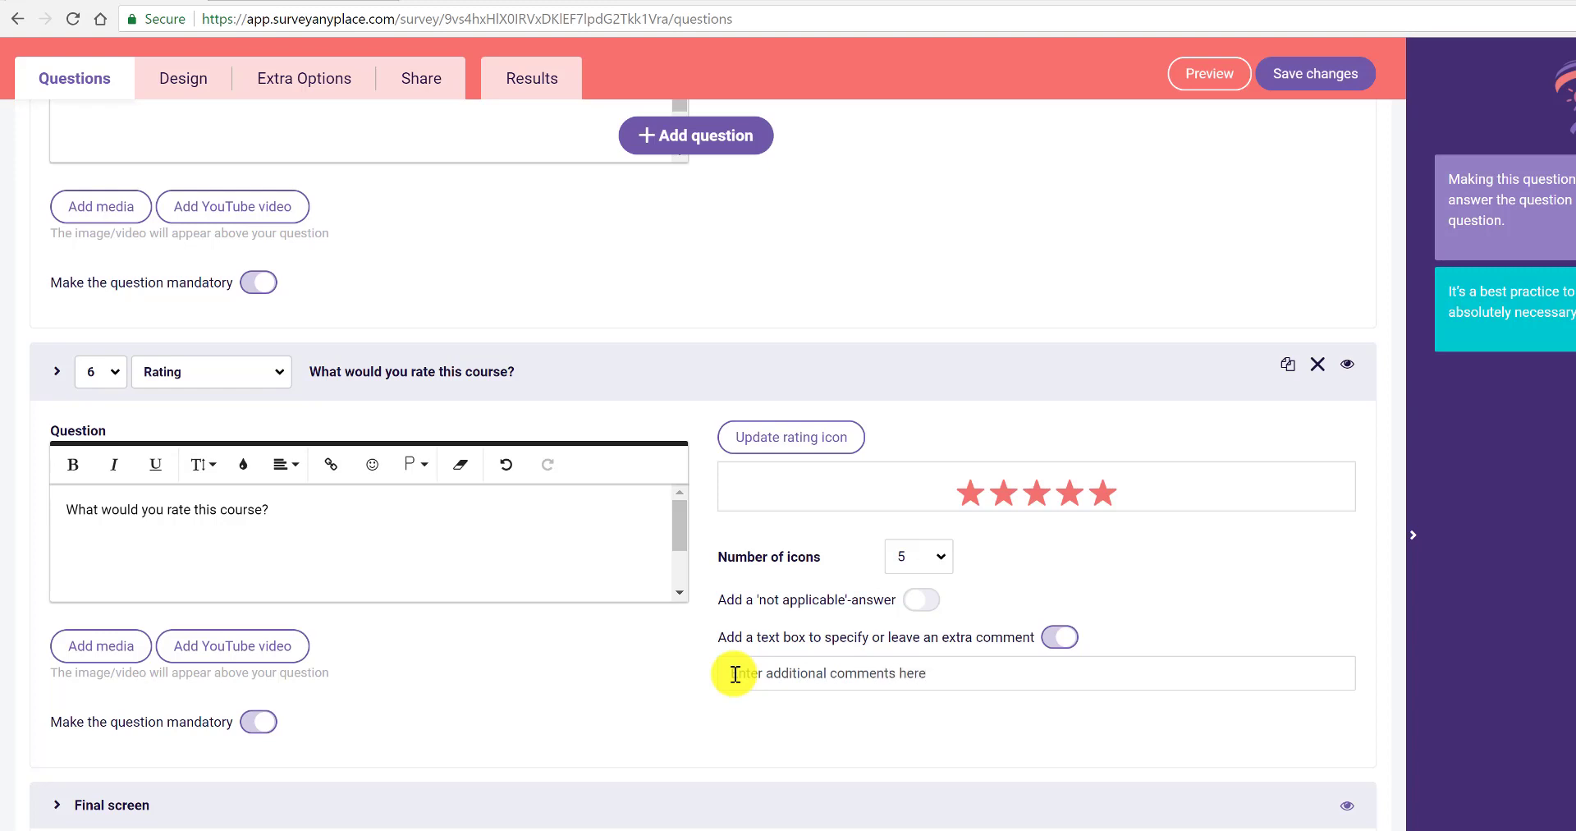
{"action": "left_click", "coordinate": [786, 688]}
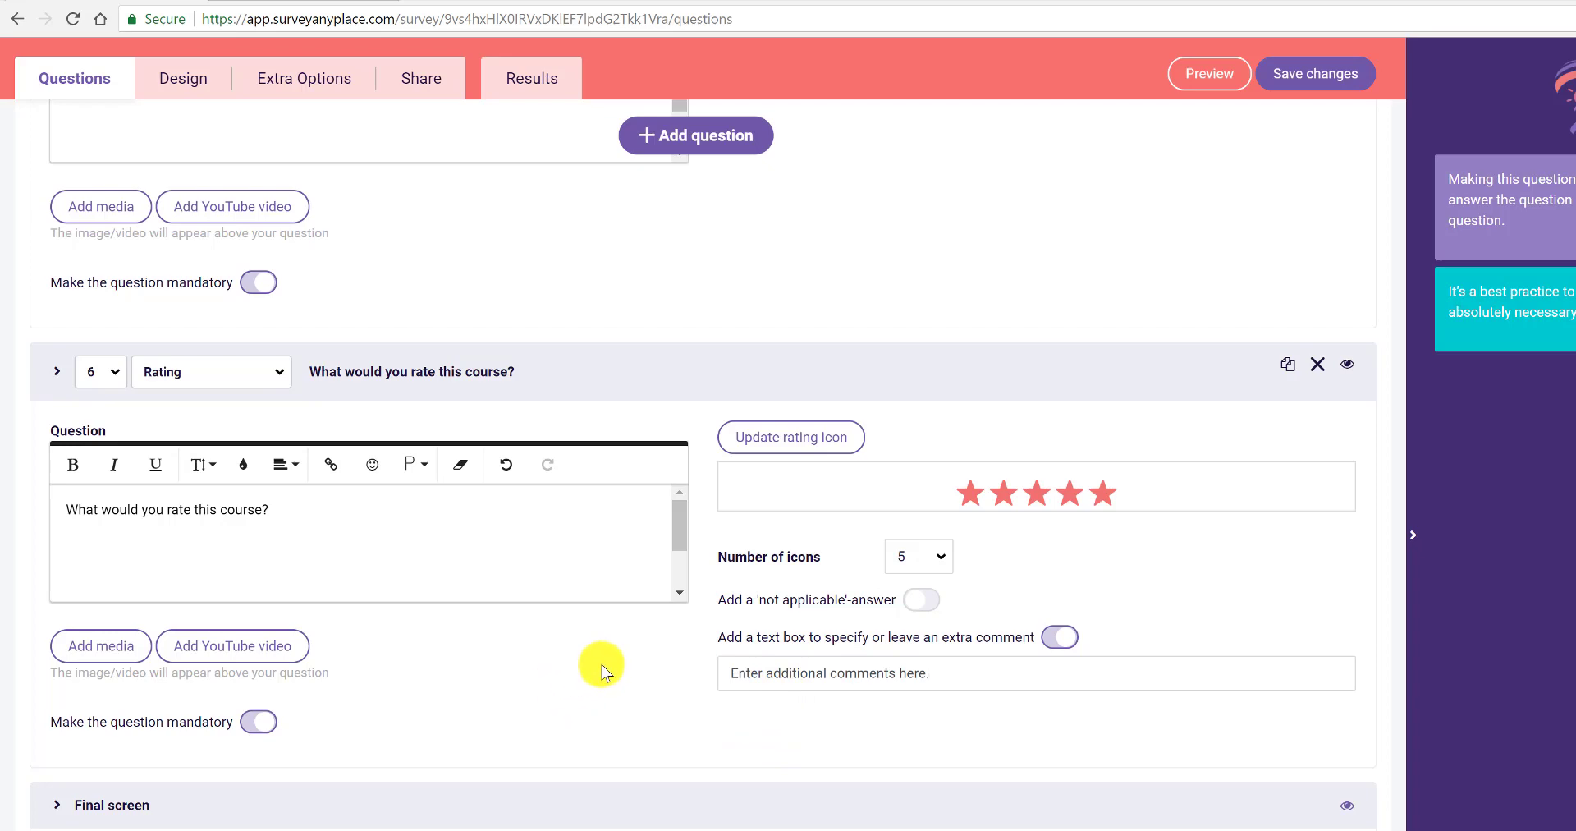
{"action": "left_click", "coordinate": [1324, 73]}
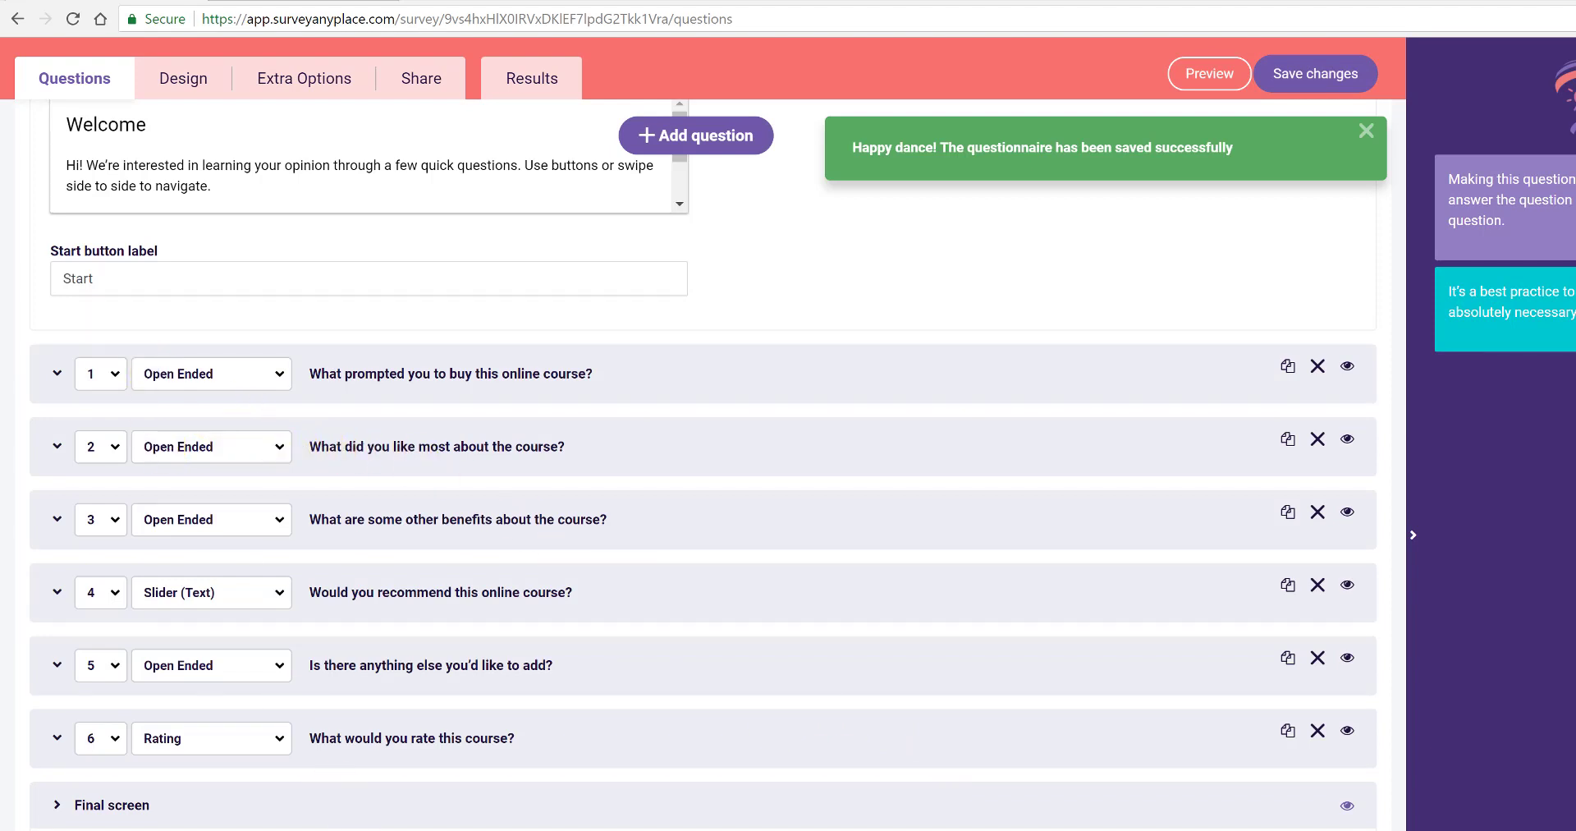
{"action": "key", "text": "alt+Tab"}
{"action": "key", "text": "alt+Tab"}
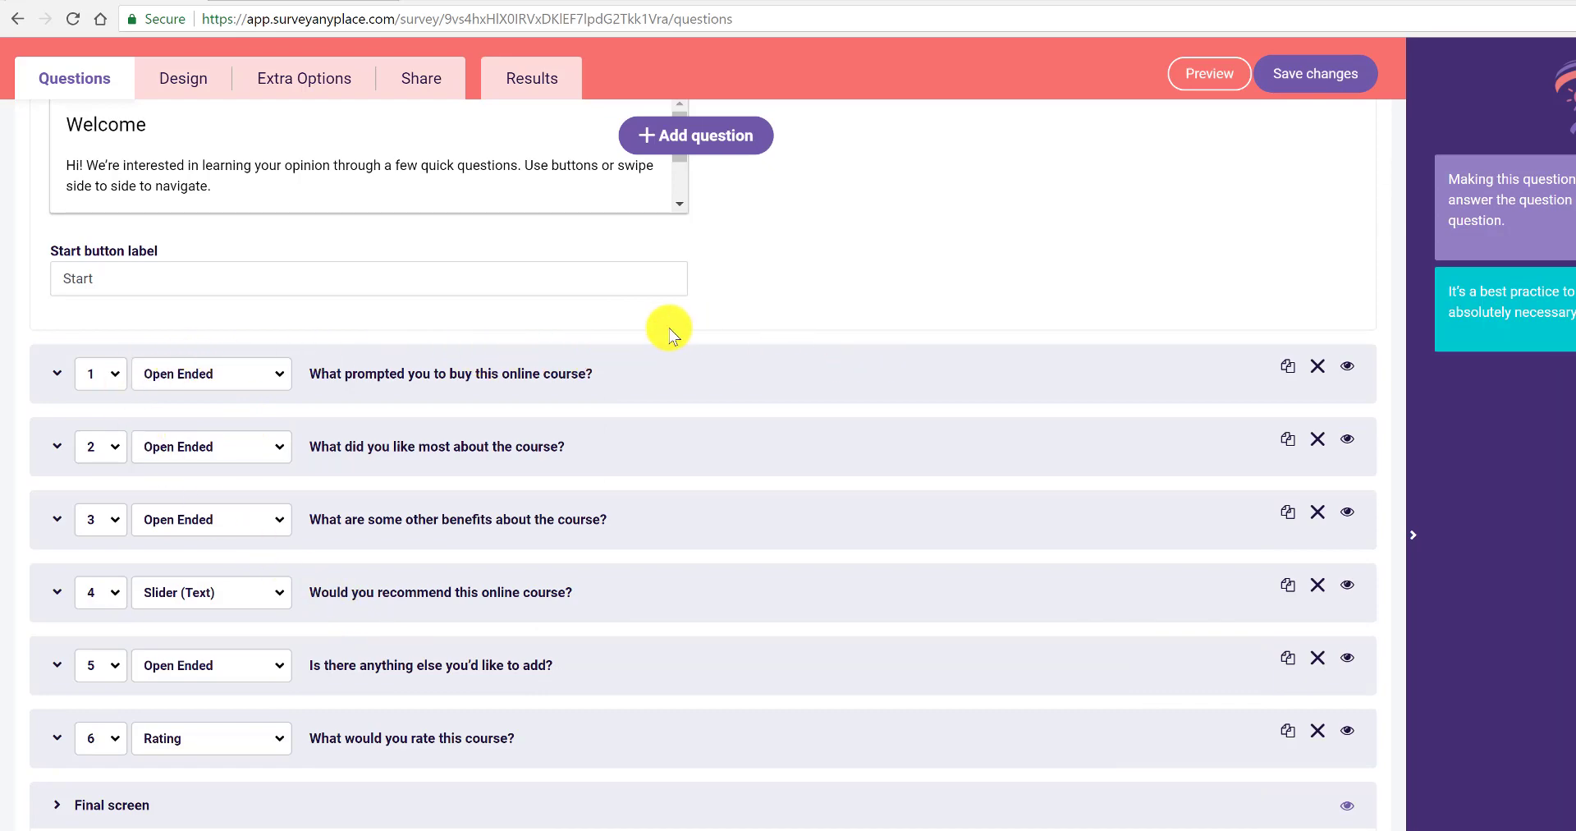
{"action": "scroll", "coordinate": [624, 330], "scroll_direction": "down", "scroll_amount": 2}
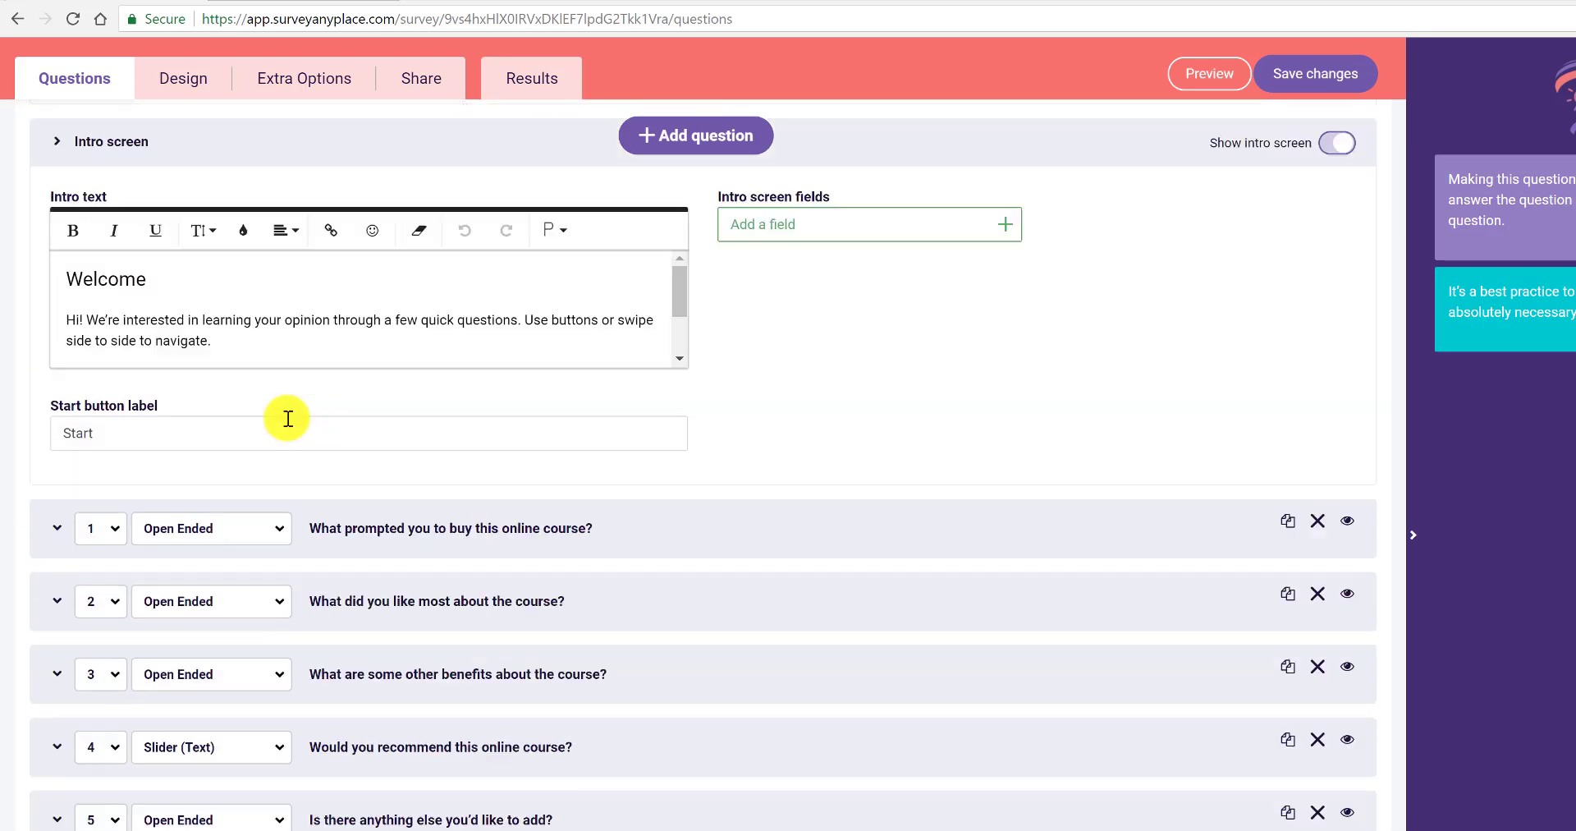
Apply the Office II design template to the survey
{"action": "scroll", "coordinate": [380, 415], "scroll_direction": "up", "scroll_amount": 6}
{"action": "left_click", "coordinate": [168, 82]}
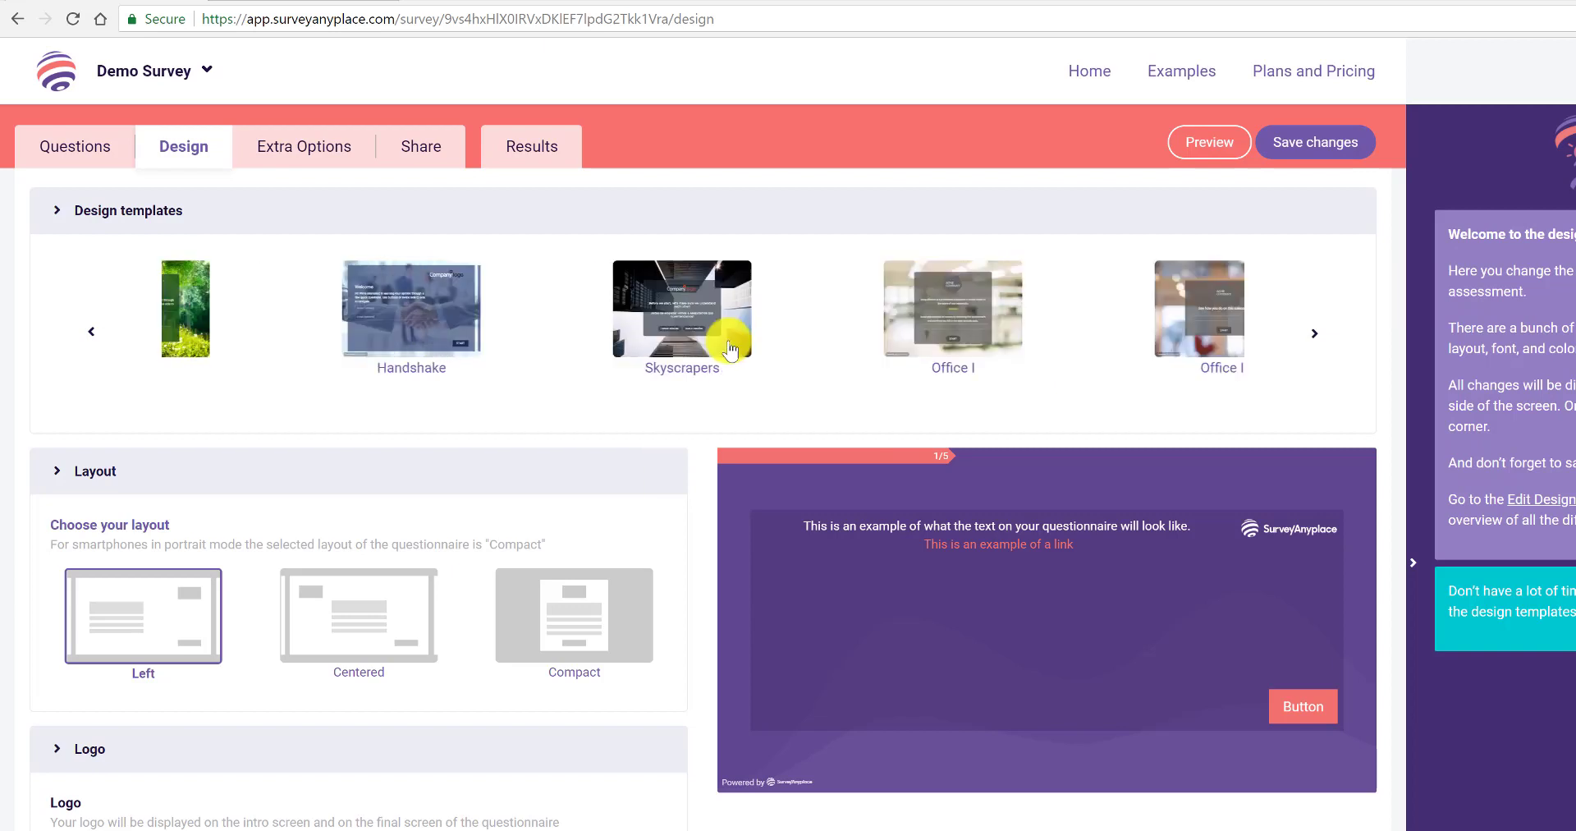
{"action": "left_click", "coordinate": [1315, 333]}
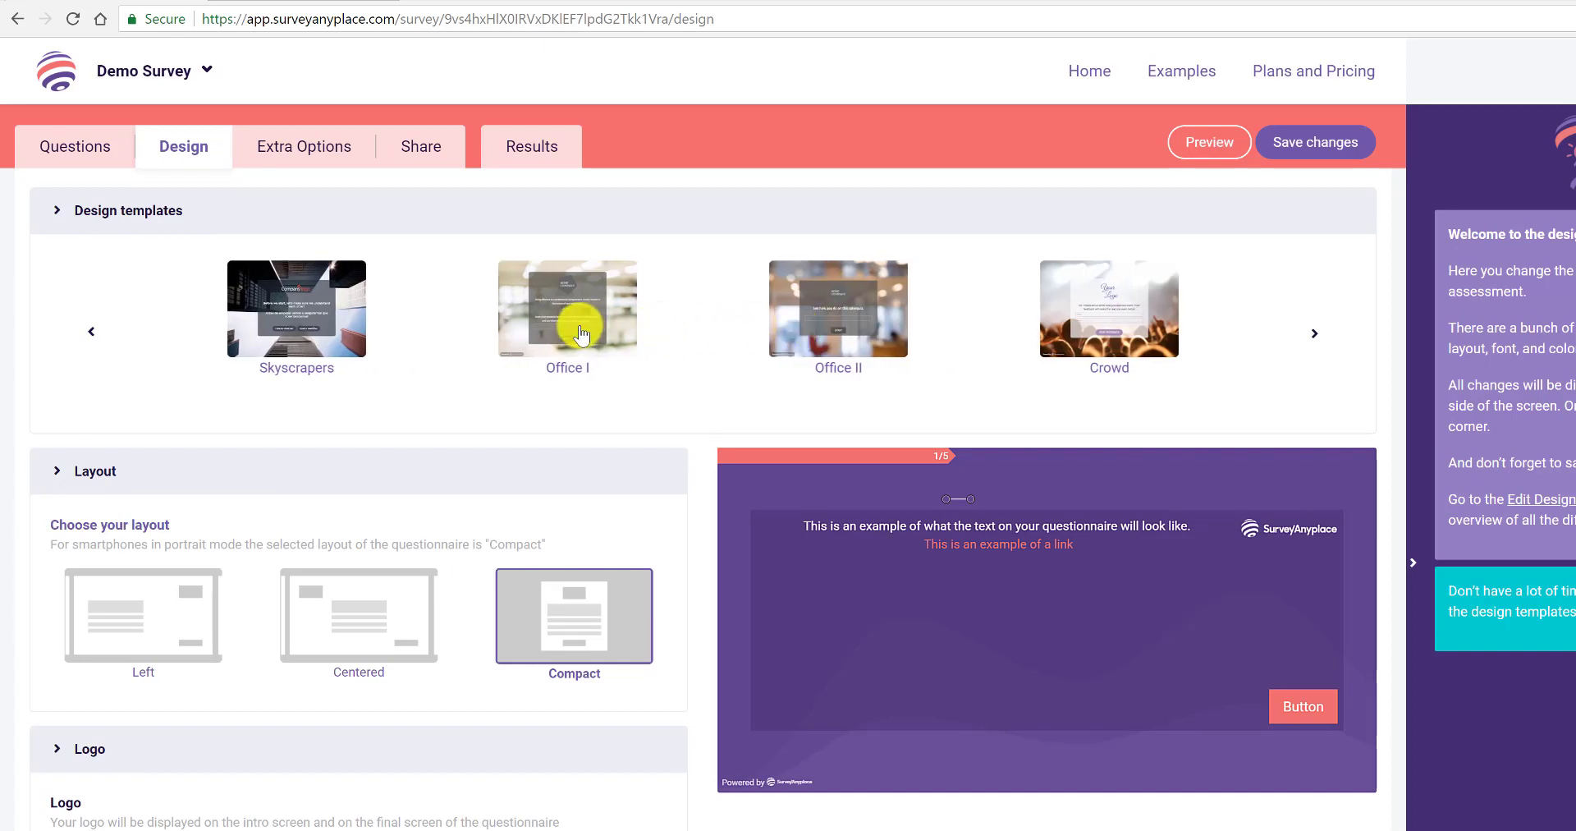
{"action": "left_click", "coordinate": [796, 343]}
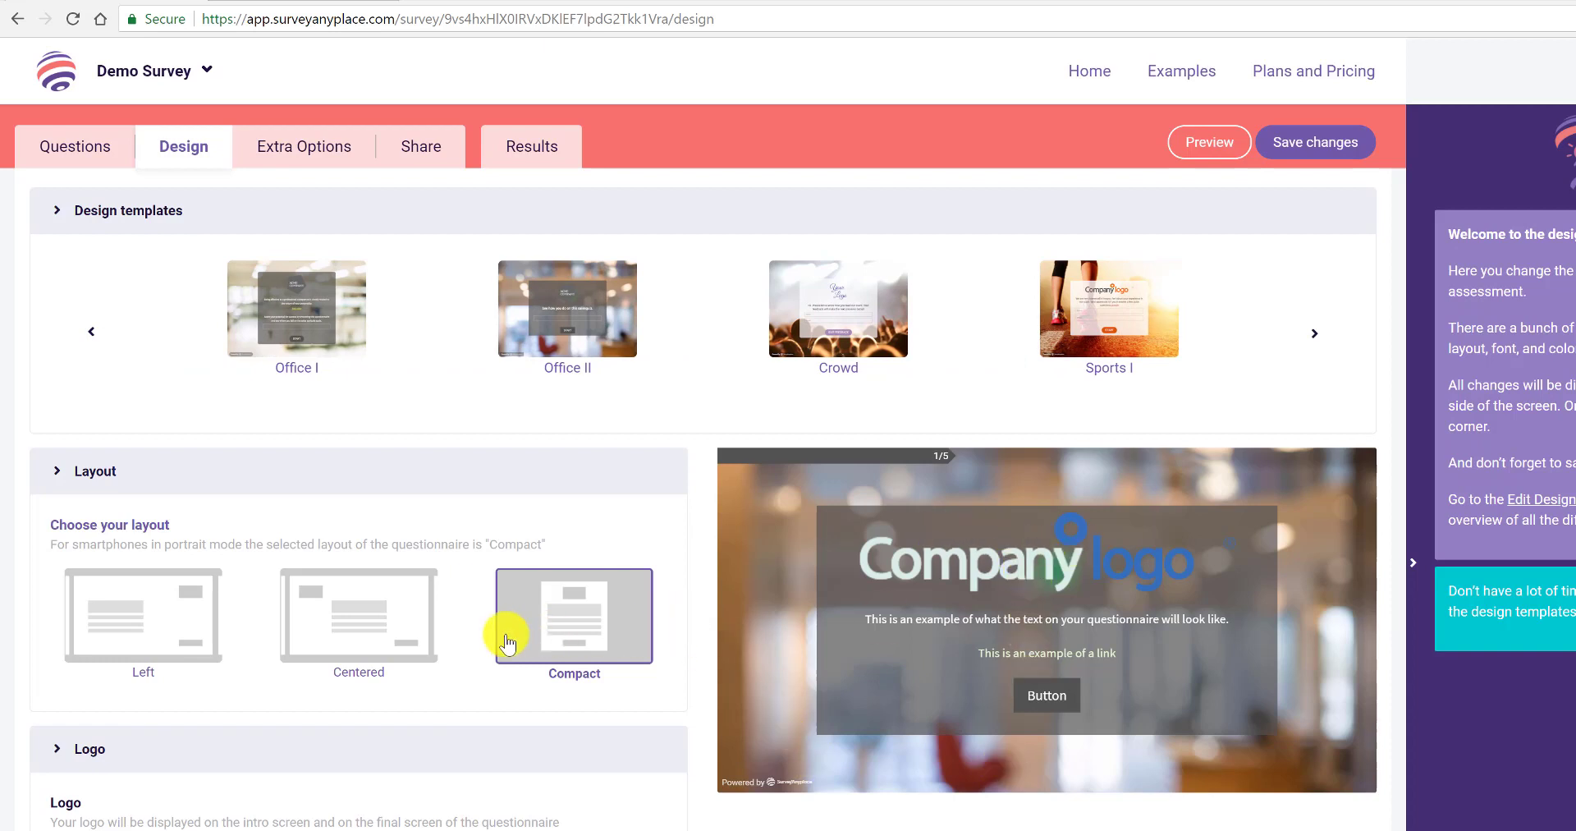
Try the Left and Centered layouts and set the layout back to Compact
{"action": "left_click", "coordinate": [130, 616]}
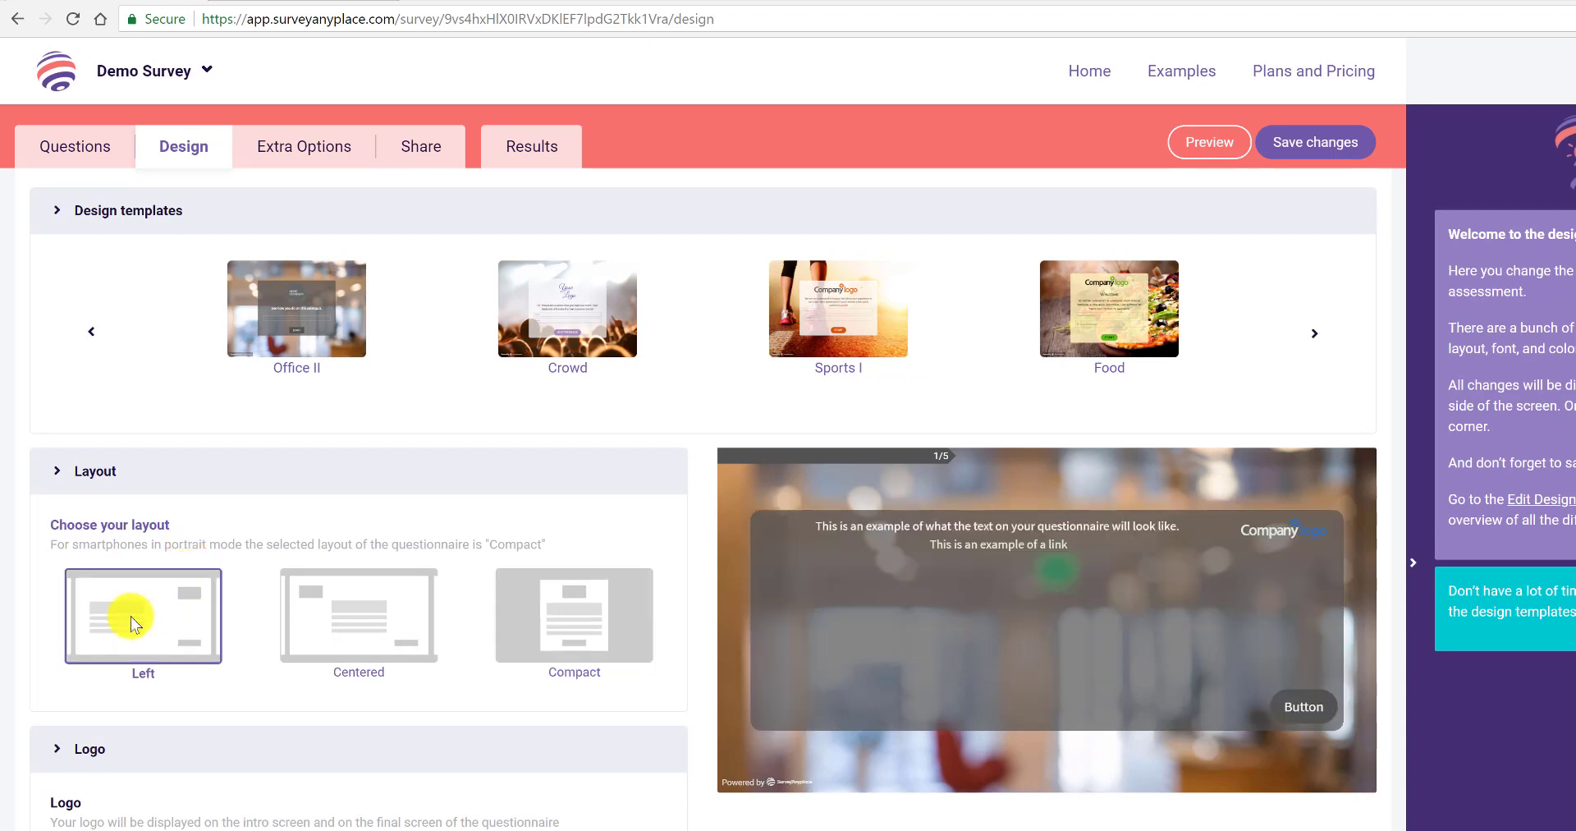
{"action": "left_click", "coordinate": [368, 614]}
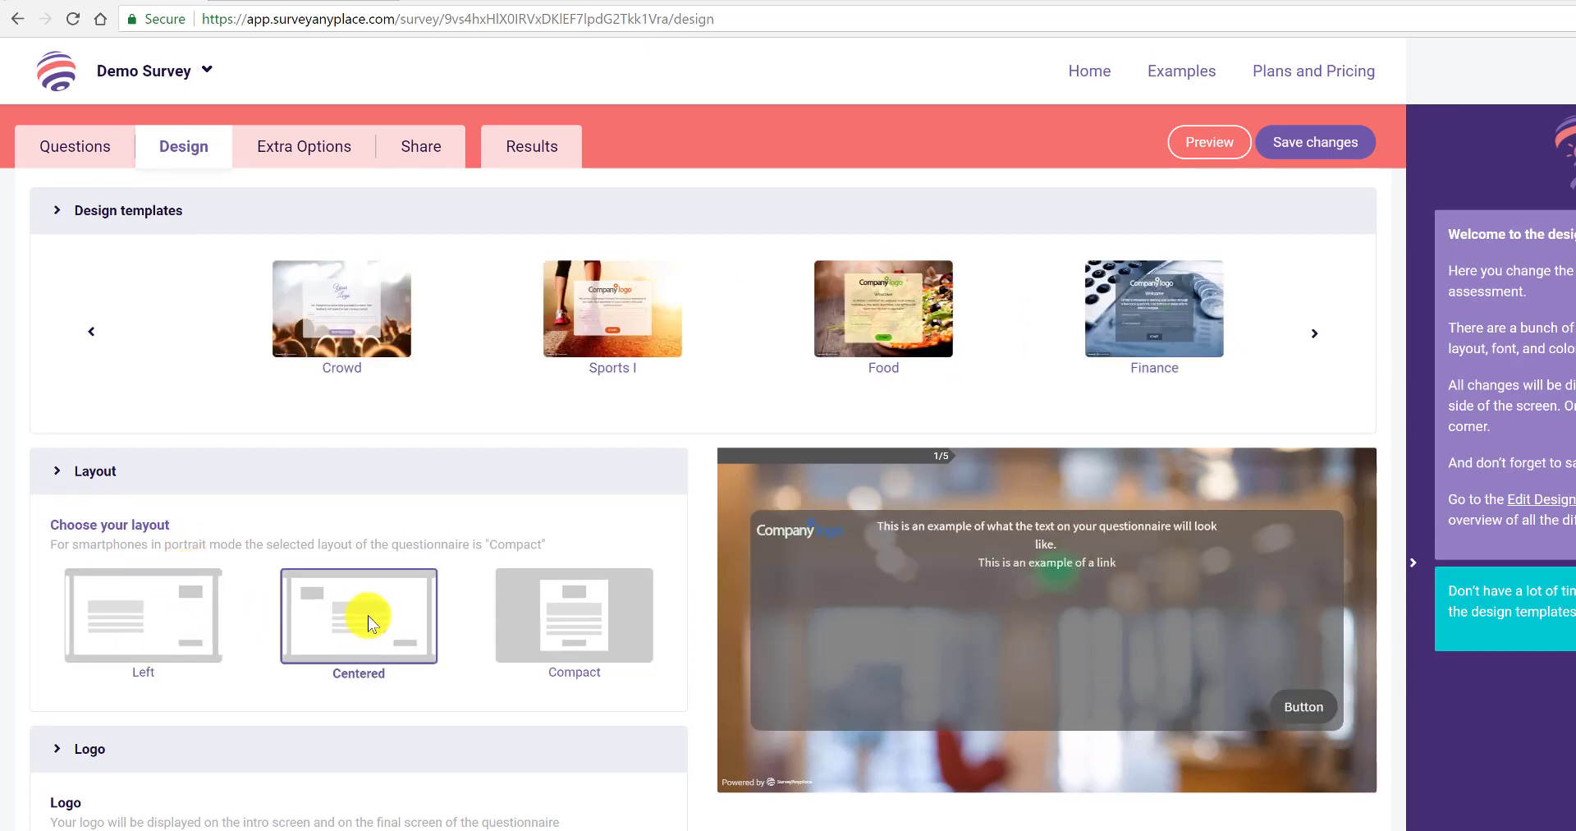
{"action": "left_click", "coordinate": [578, 616]}
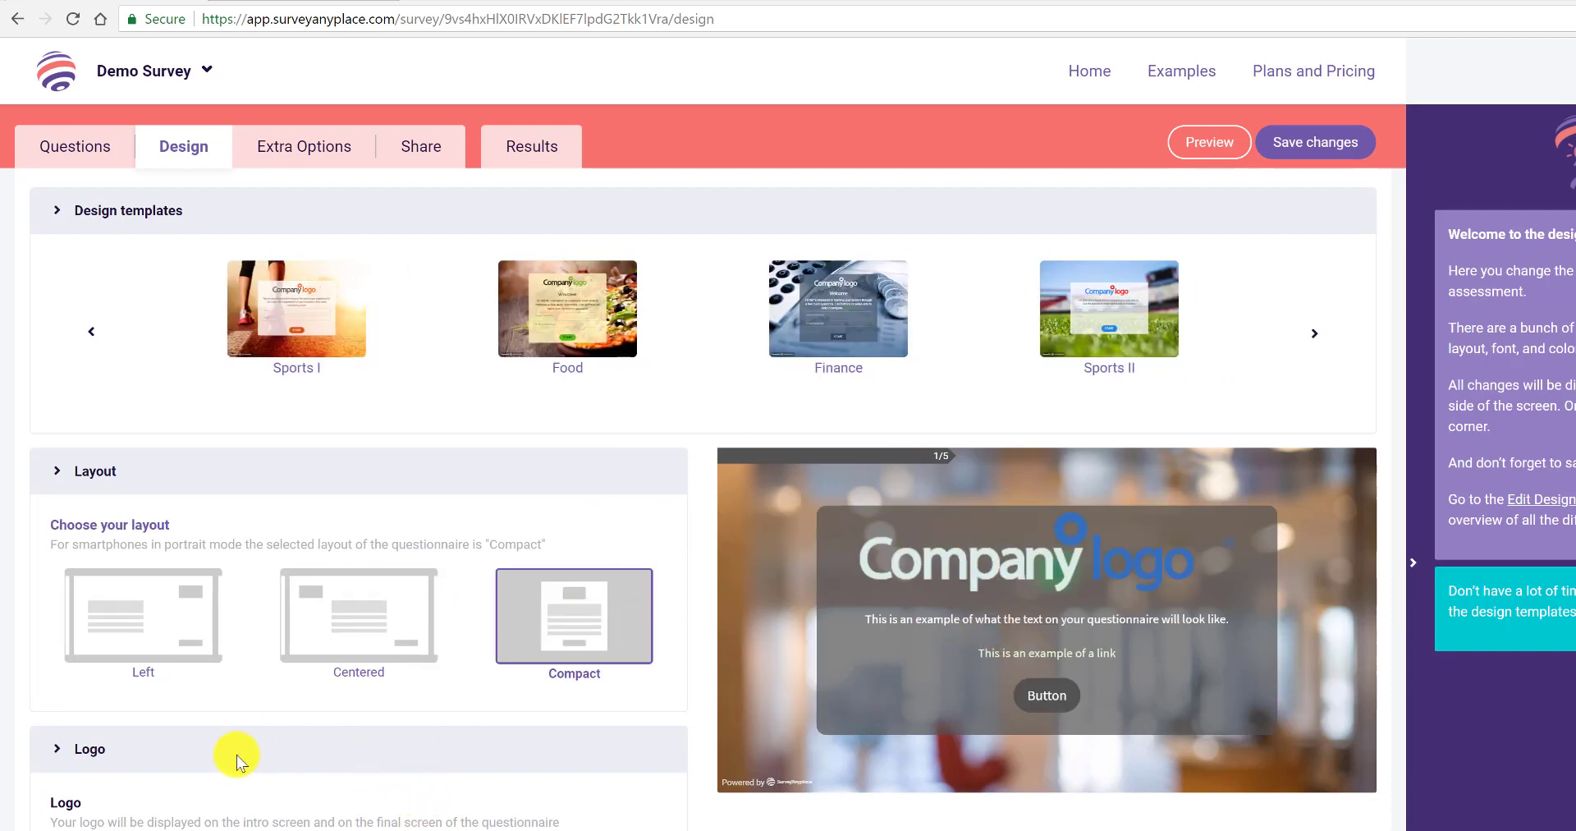
Save the design changes, preview the survey's welcome screen and return to the design editor
{"action": "scroll", "coordinate": [234, 756], "scroll_direction": "down", "scroll_amount": 1}
{"action": "scroll", "coordinate": [235, 756], "scroll_direction": "down", "scroll_amount": 5}
{"action": "scroll", "coordinate": [359, 465], "scroll_direction": "up", "scroll_amount": 1}
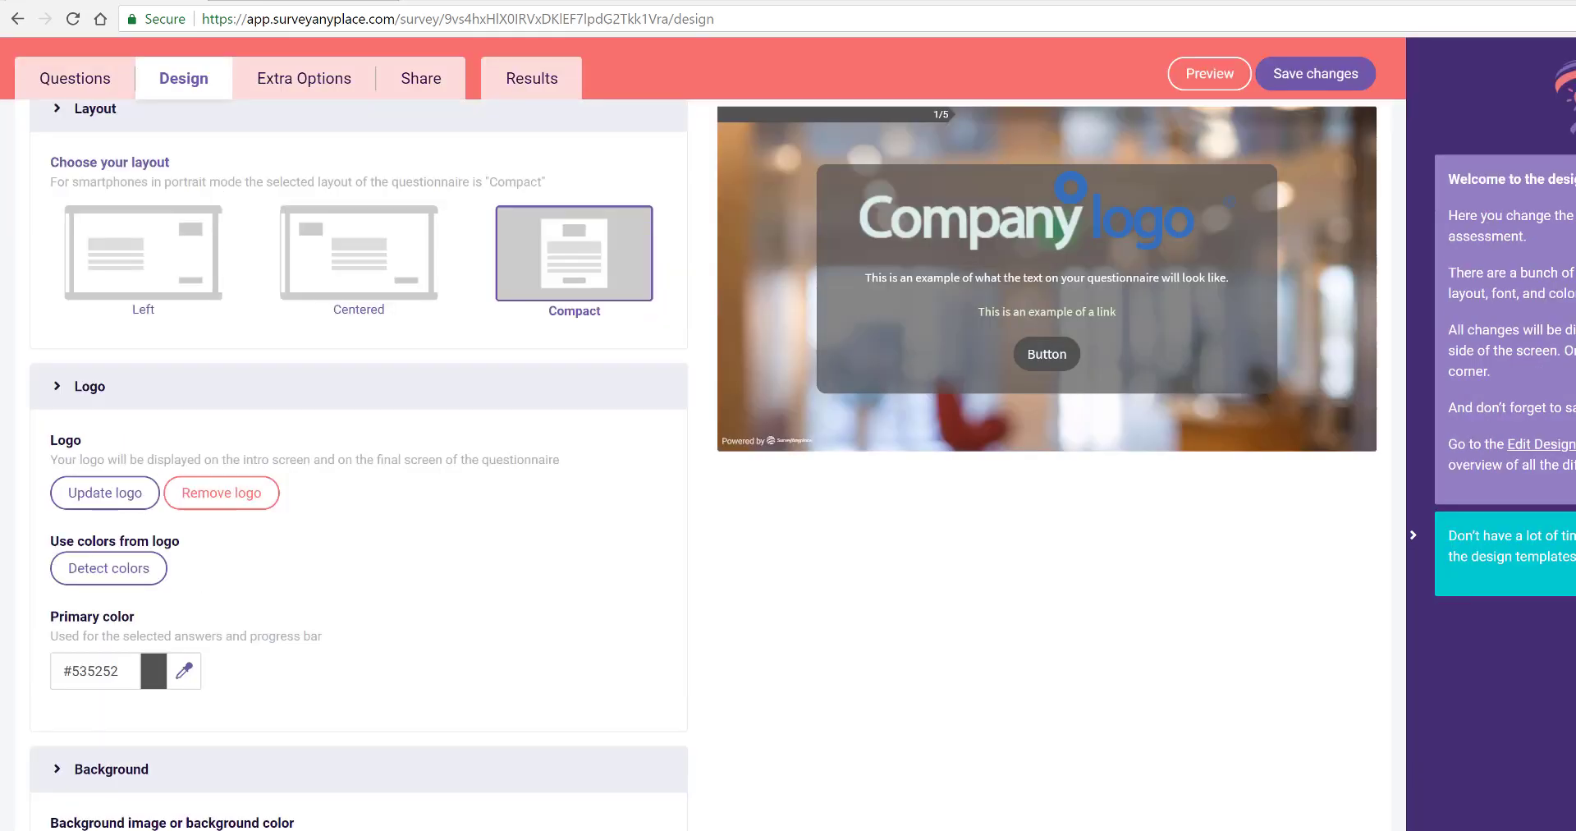
{"action": "scroll", "coordinate": [972, 748], "scroll_direction": "up", "scroll_amount": 4}
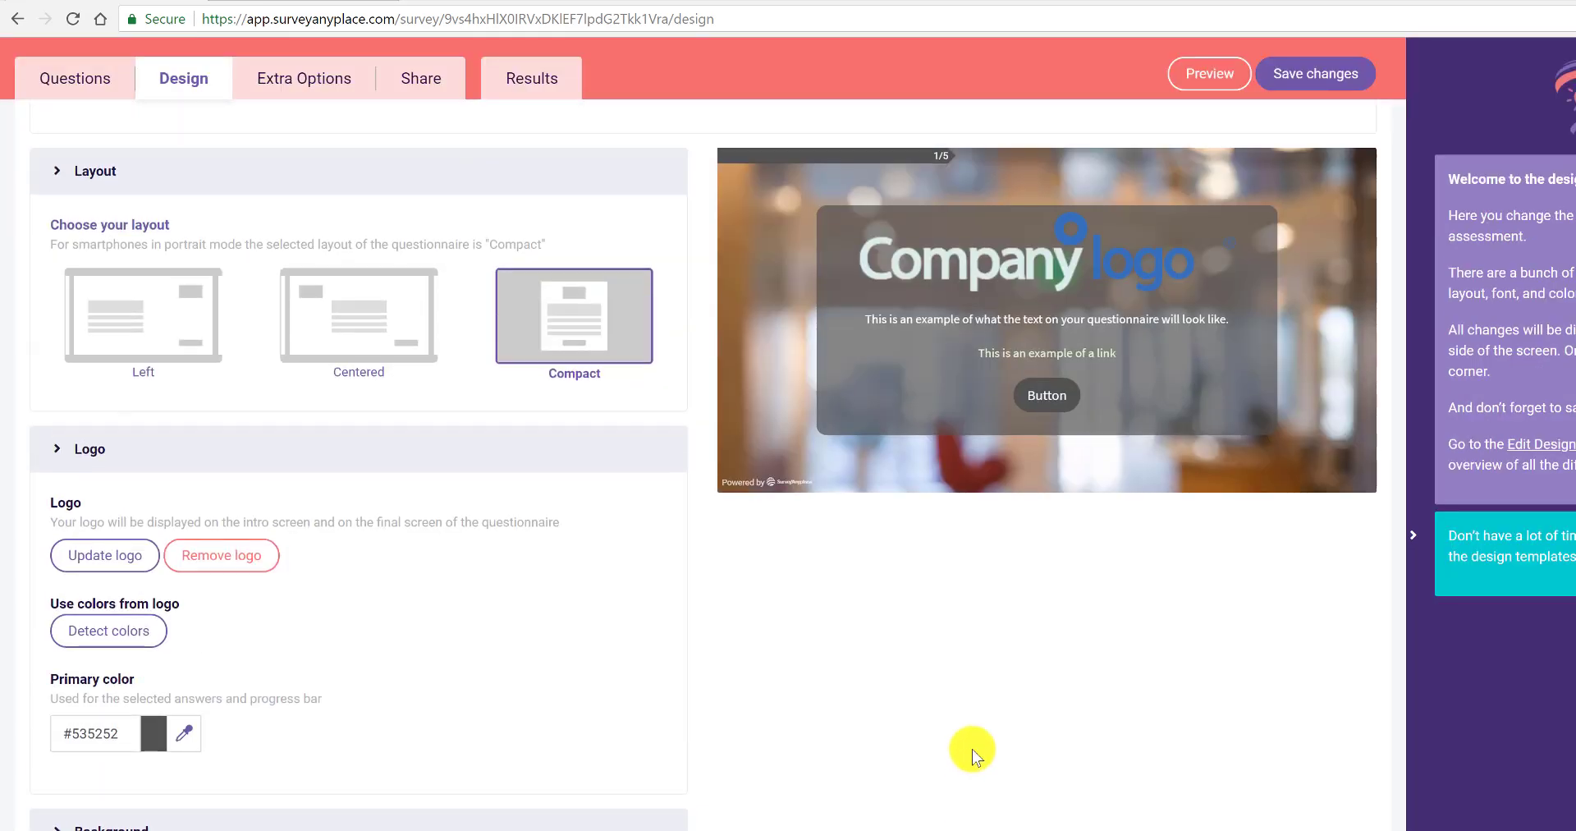
{"action": "left_click", "coordinate": [1334, 159]}
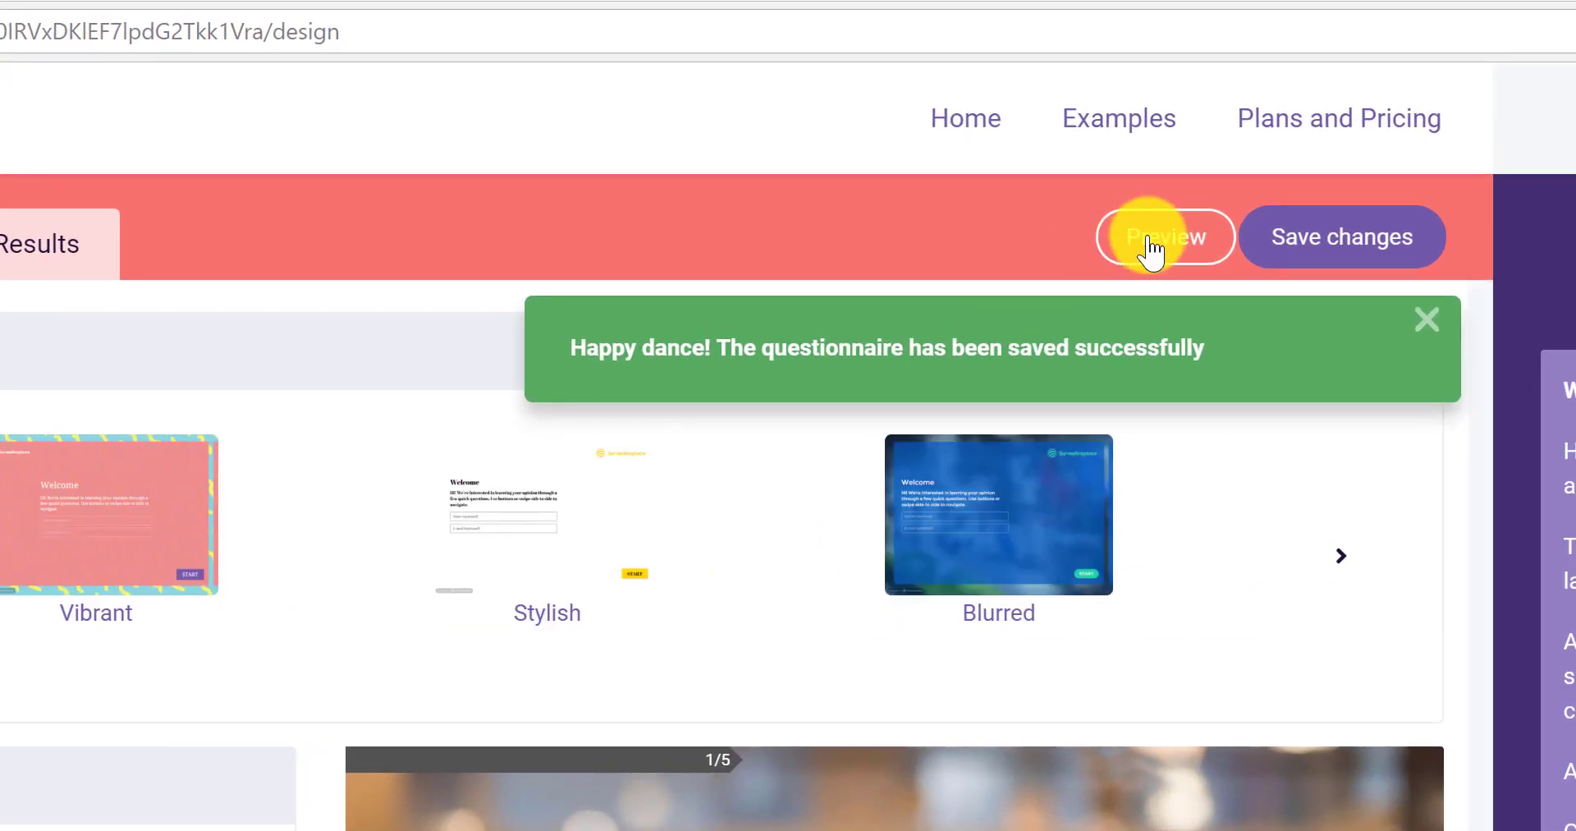
{"action": "left_click", "coordinate": [1152, 243]}
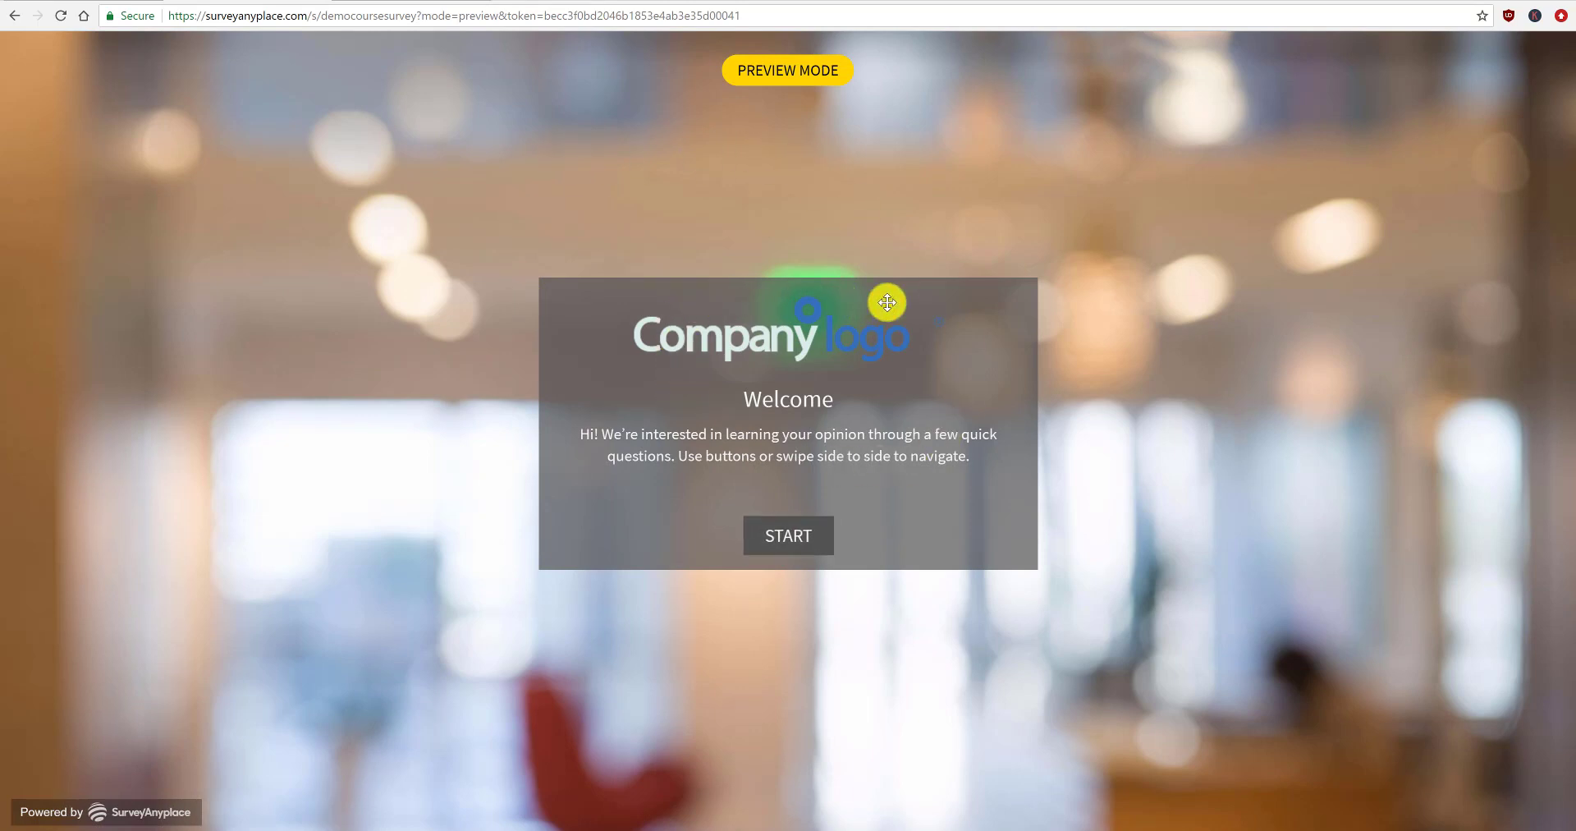
{"action": "left_click", "coordinate": [221, 17]}
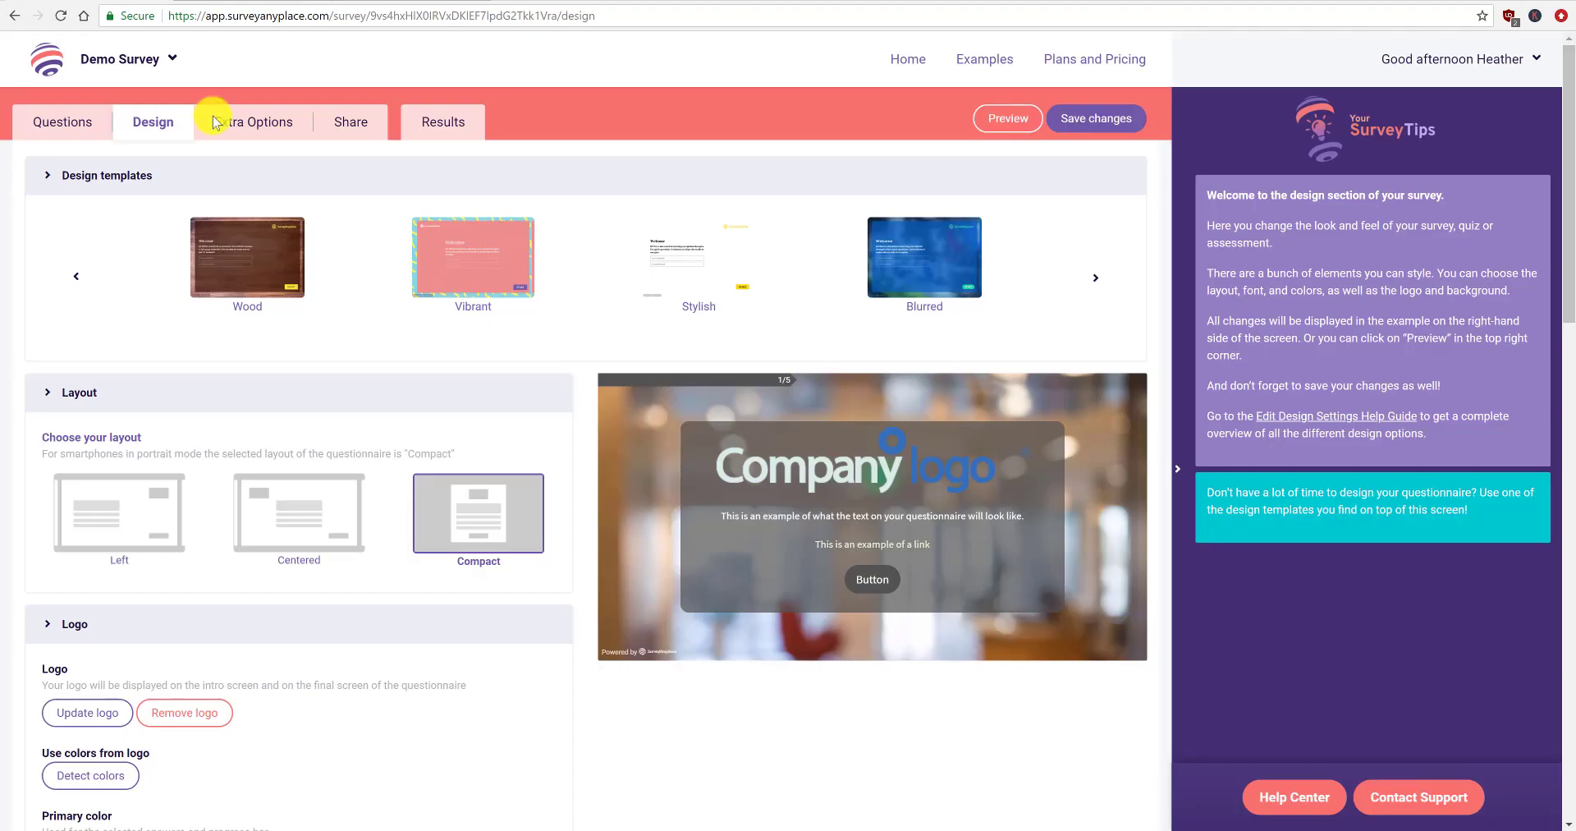
Replace the placeholder company logo with the Logo_Canva image from the Logo folder and use its detected colors in the design
{"action": "scroll", "coordinate": [353, 482], "scroll_direction": "down", "scroll_amount": 3}
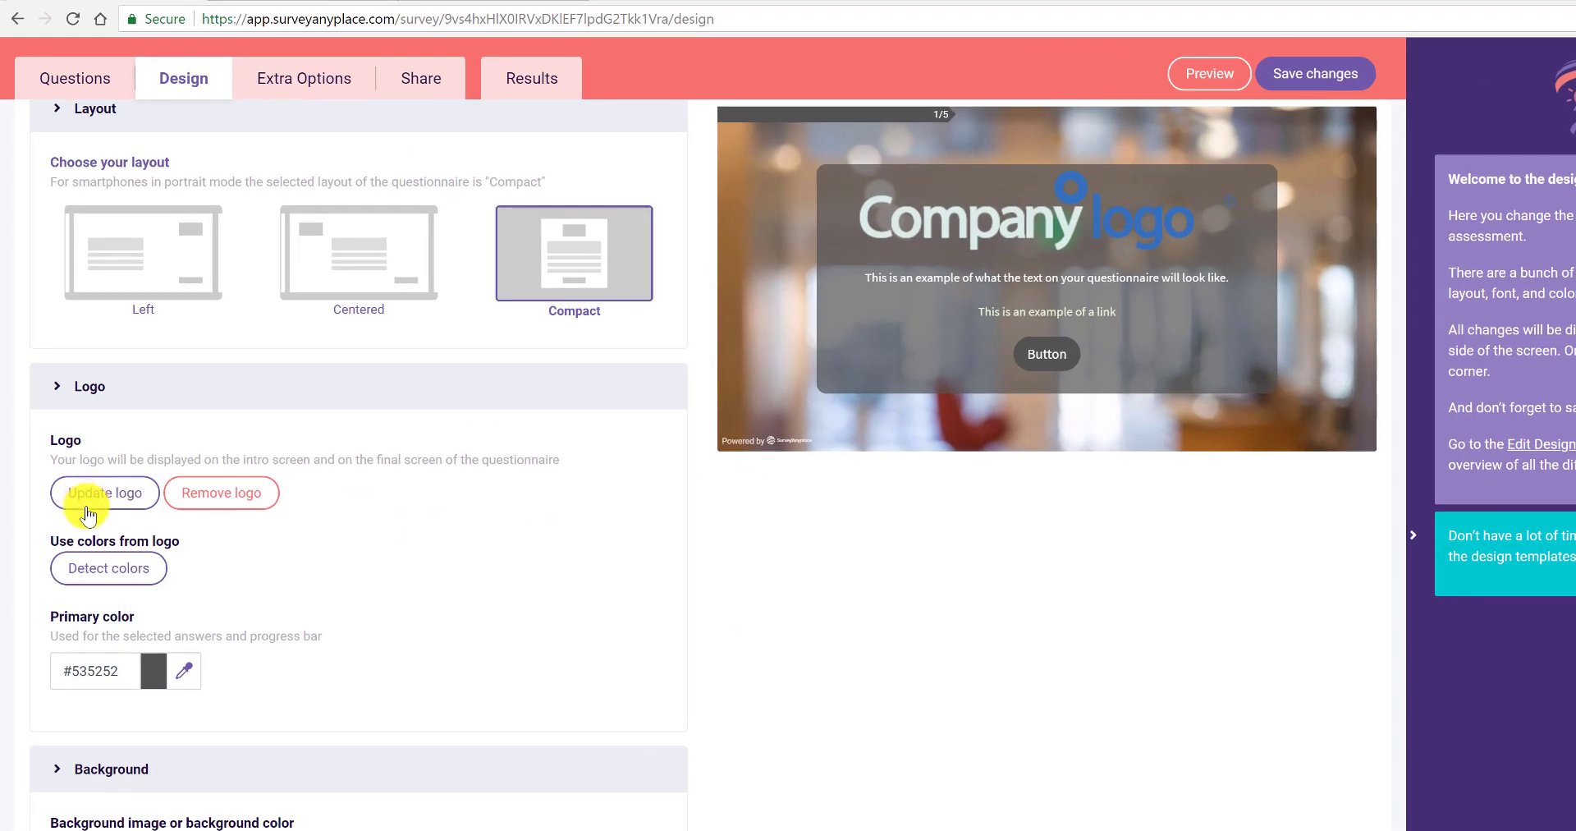
{"action": "left_click", "coordinate": [209, 496]}
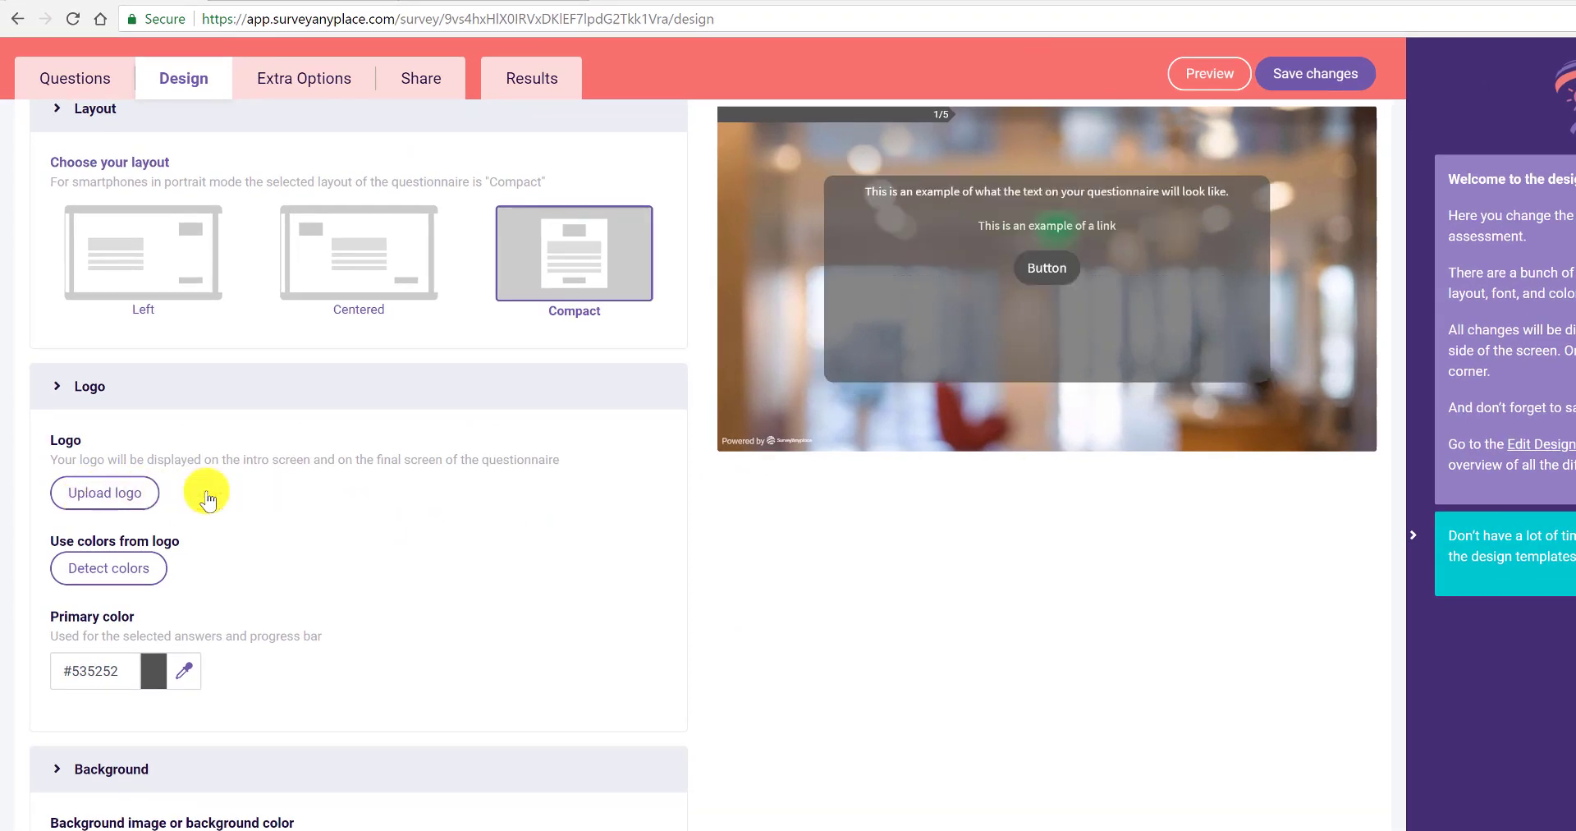
{"action": "left_click", "coordinate": [118, 497]}
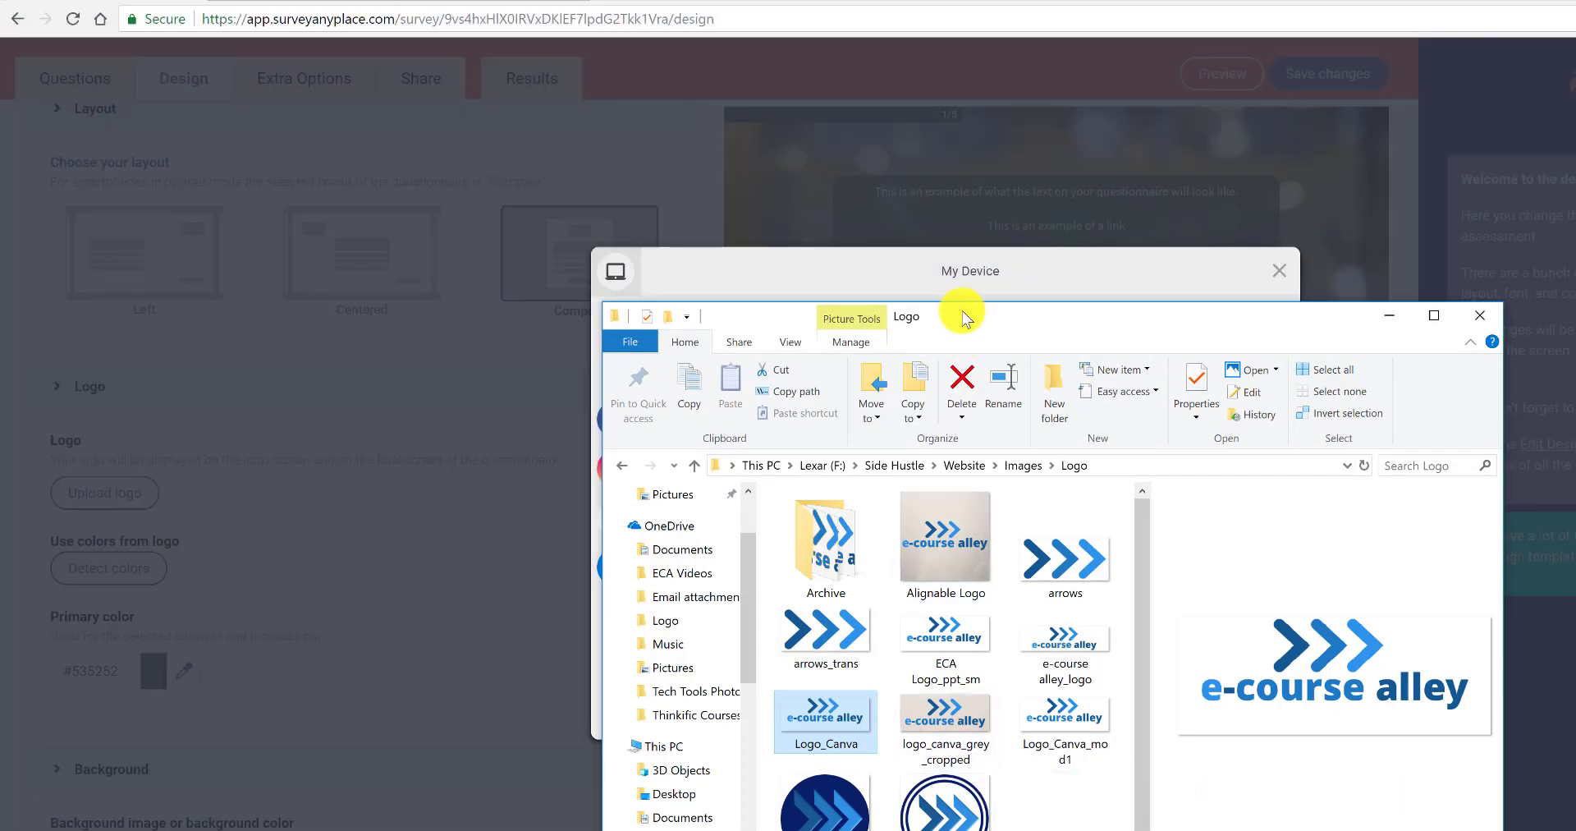
{"action": "left_click_drag", "start_coordinate": [942, 326], "coordinate": [1380, 325]}
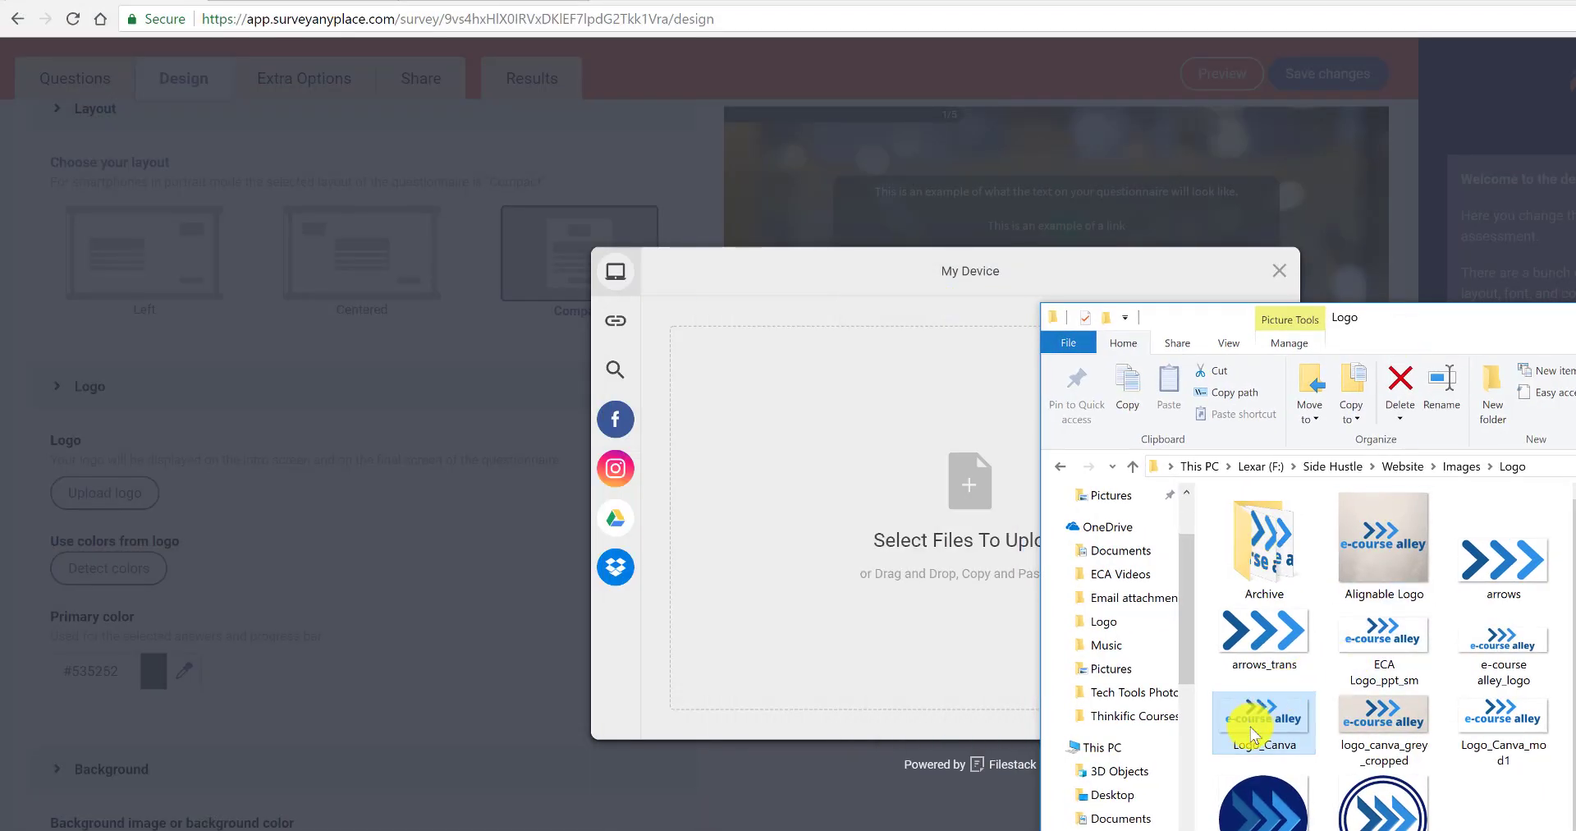
{"action": "left_click_drag", "start_coordinate": [1263, 718], "coordinate": [895, 526]}
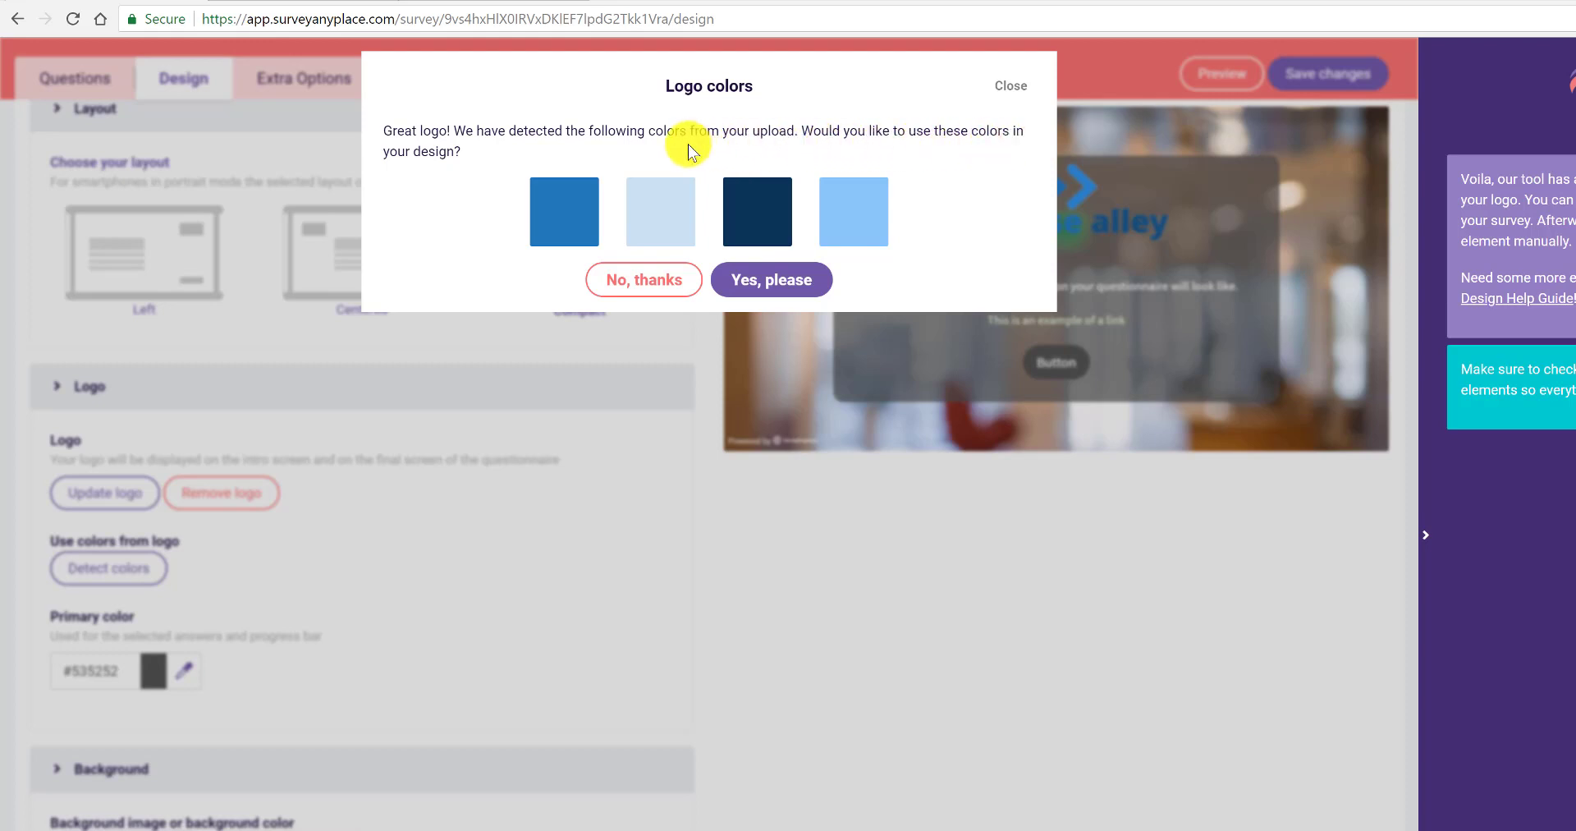
{"action": "left_click", "coordinate": [754, 293]}
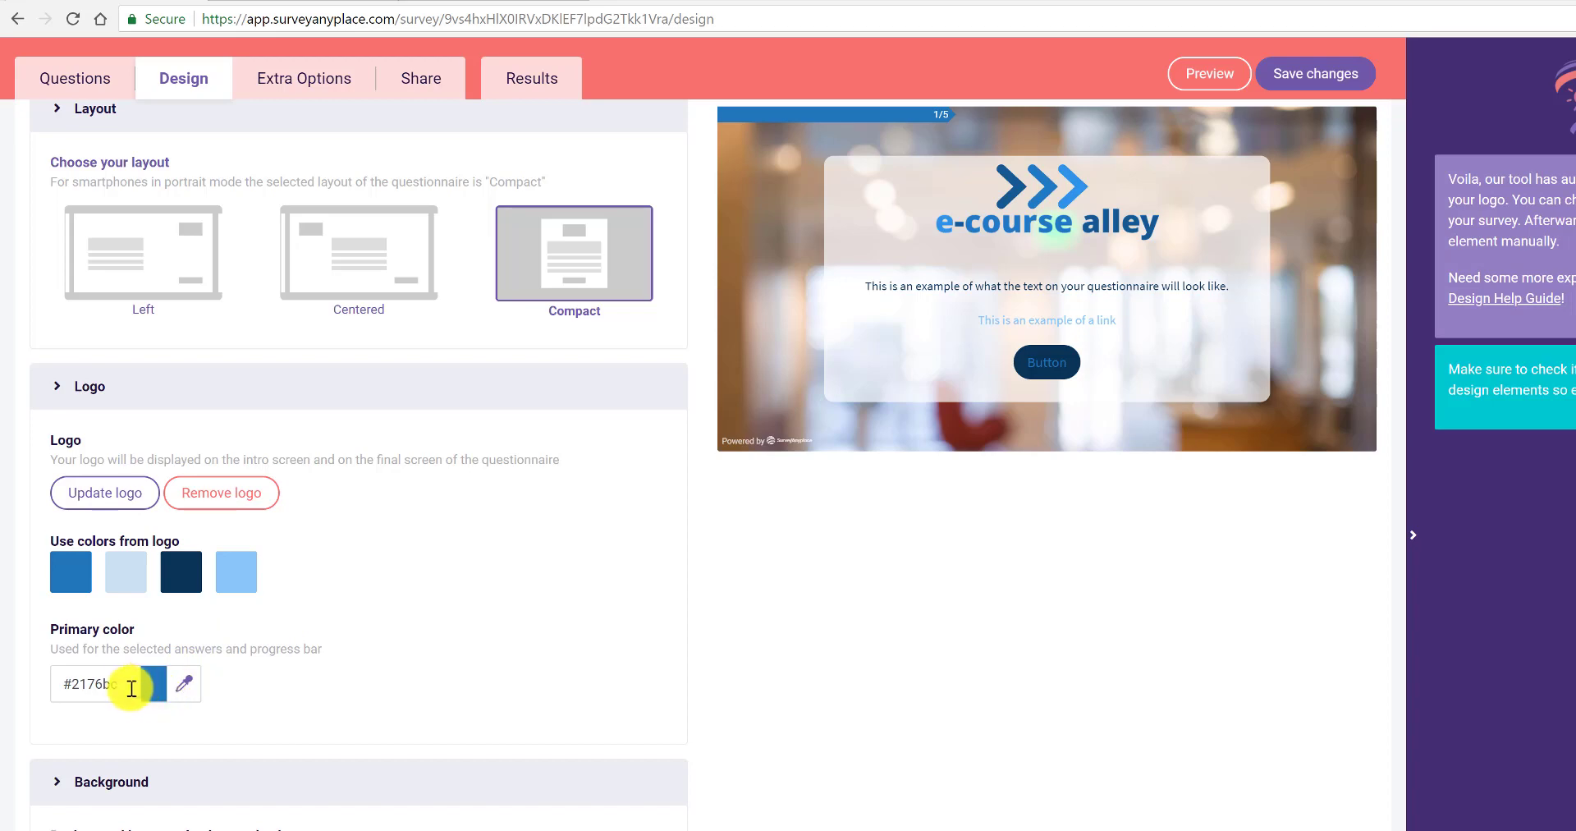
Set the primary color for selected answers and the progress bar to #2f93eb
{"action": "left_click_drag", "start_coordinate": [130, 686], "coordinate": [75, 688]}
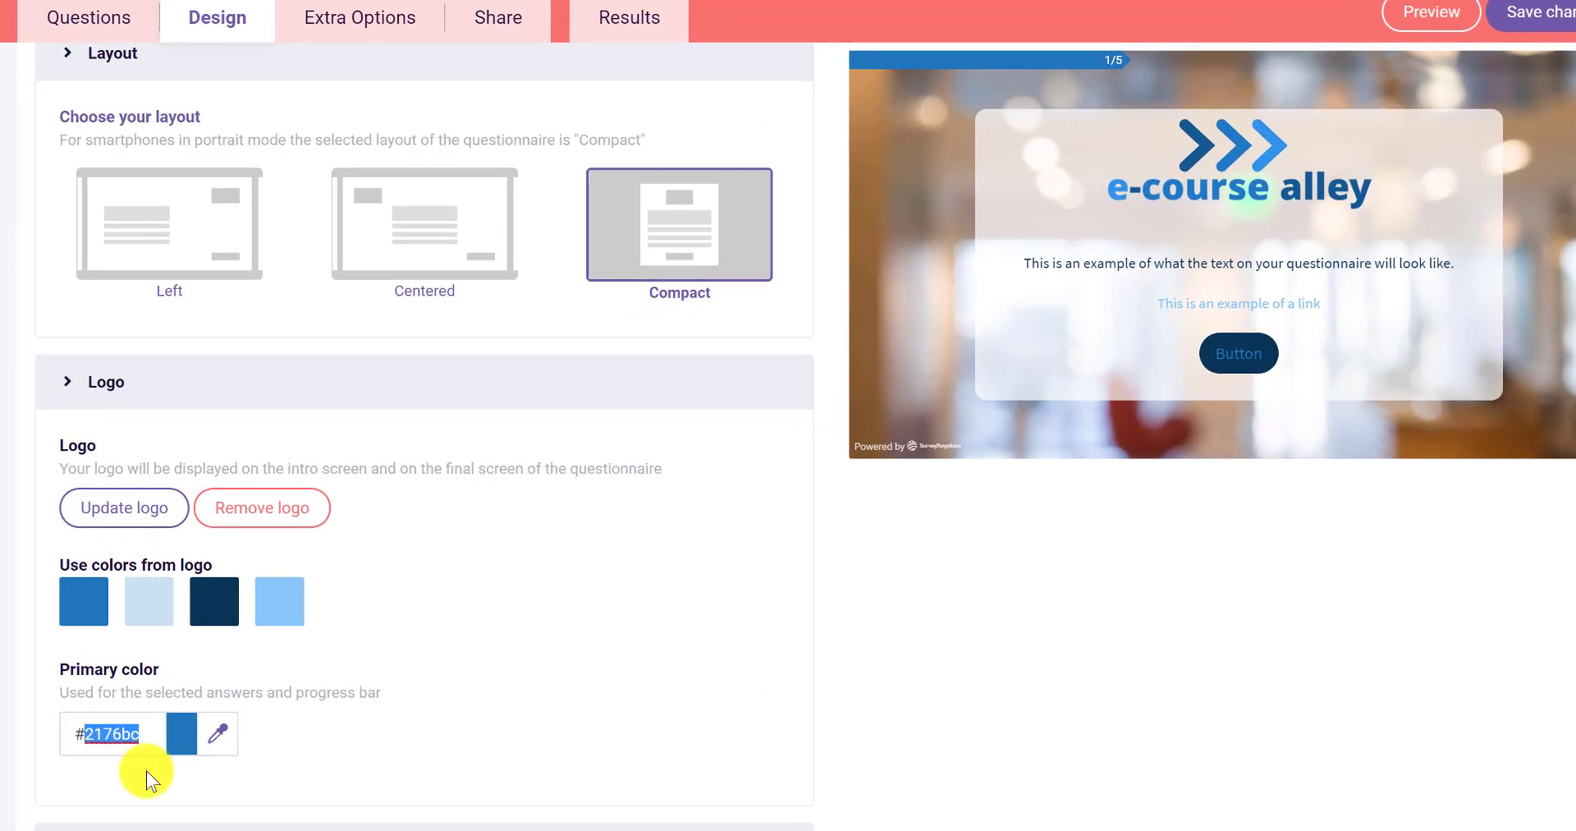
{"action": "type", "text": "2f93eb"}
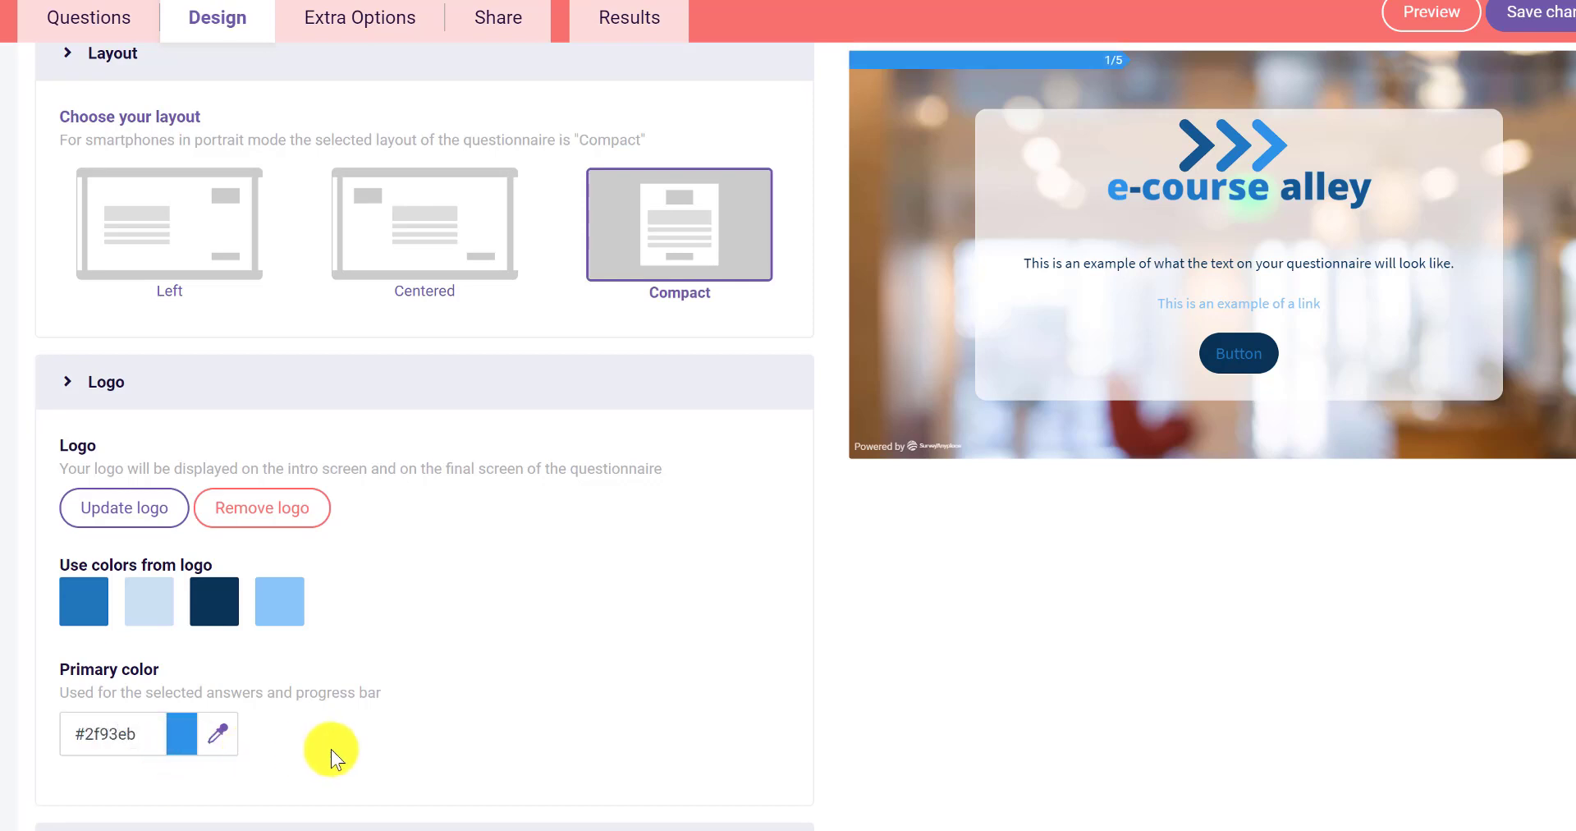
{"action": "scroll", "coordinate": [312, 733], "scroll_direction": "down", "scroll_amount": 4}
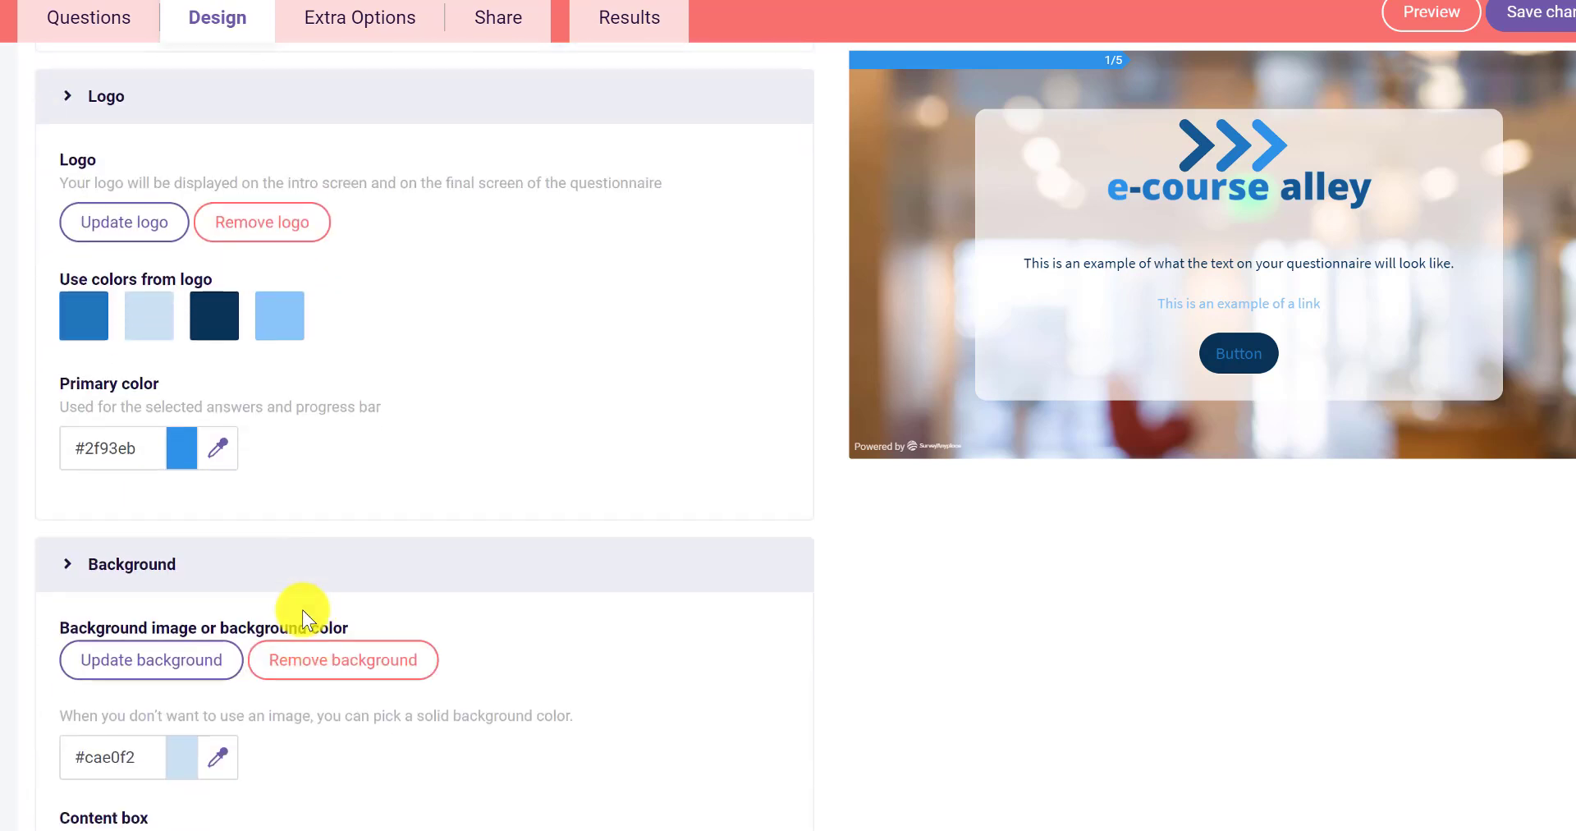
Set the survey's text font to Open Sans
{"action": "scroll", "coordinate": [302, 609], "scroll_direction": "down", "scroll_amount": 1}
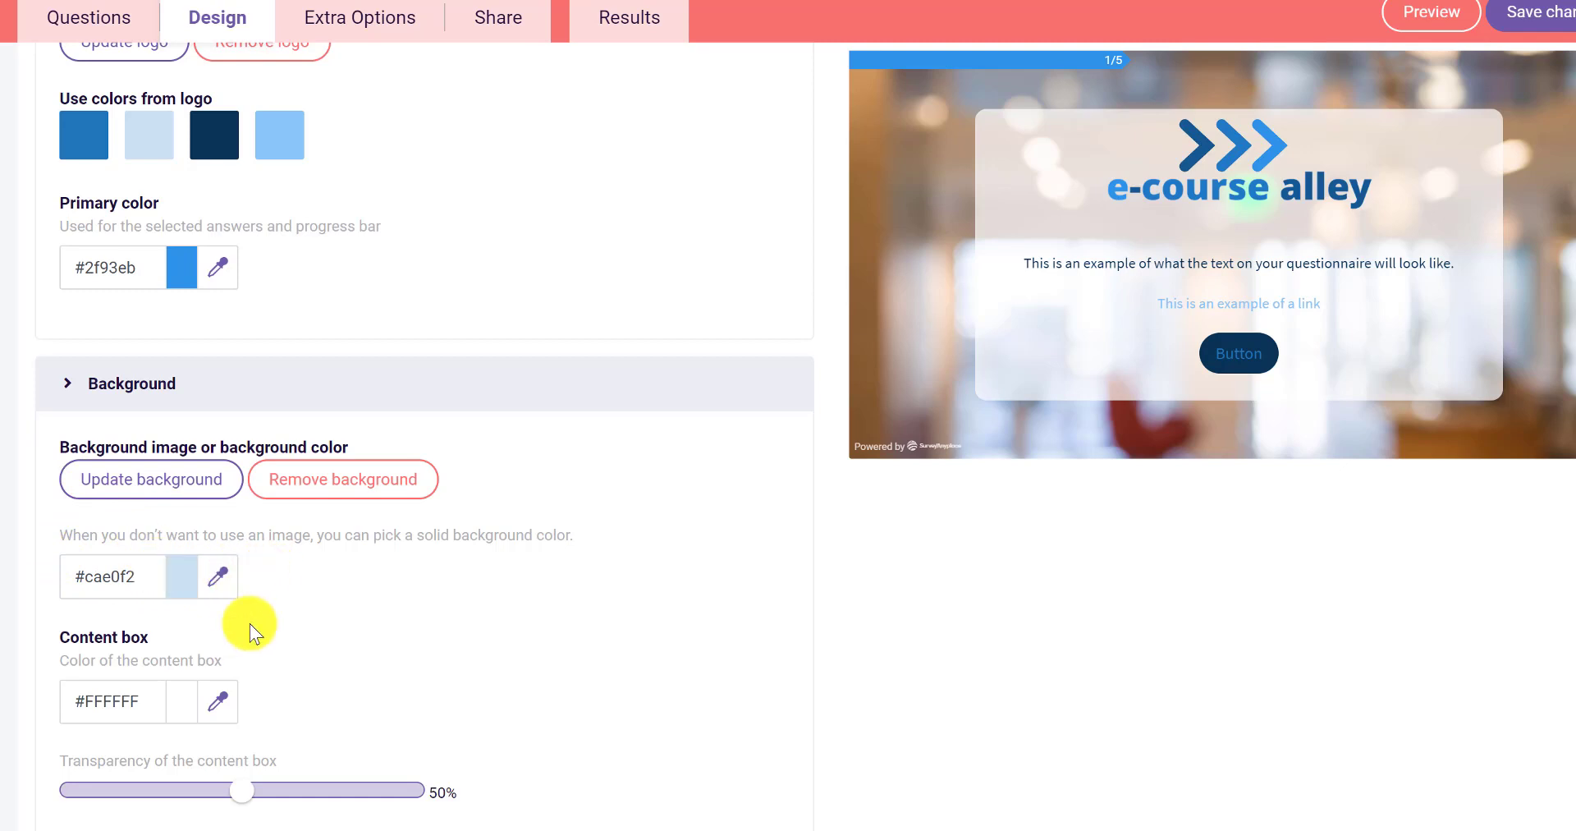
{"action": "scroll", "coordinate": [250, 655], "scroll_direction": "down", "scroll_amount": 2}
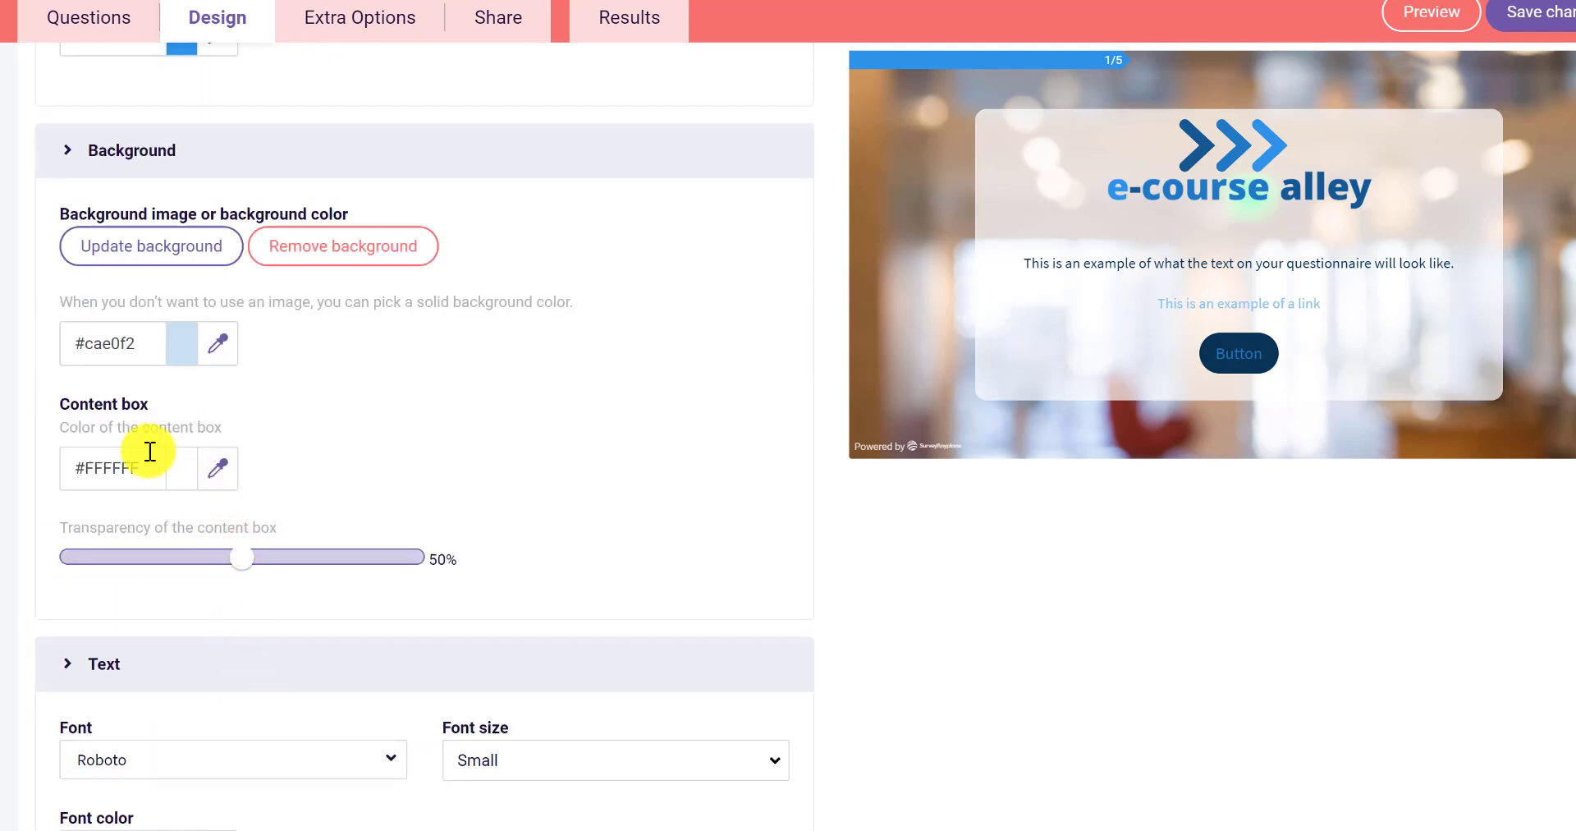
{"action": "scroll", "coordinate": [205, 493], "scroll_direction": "down", "scroll_amount": 1}
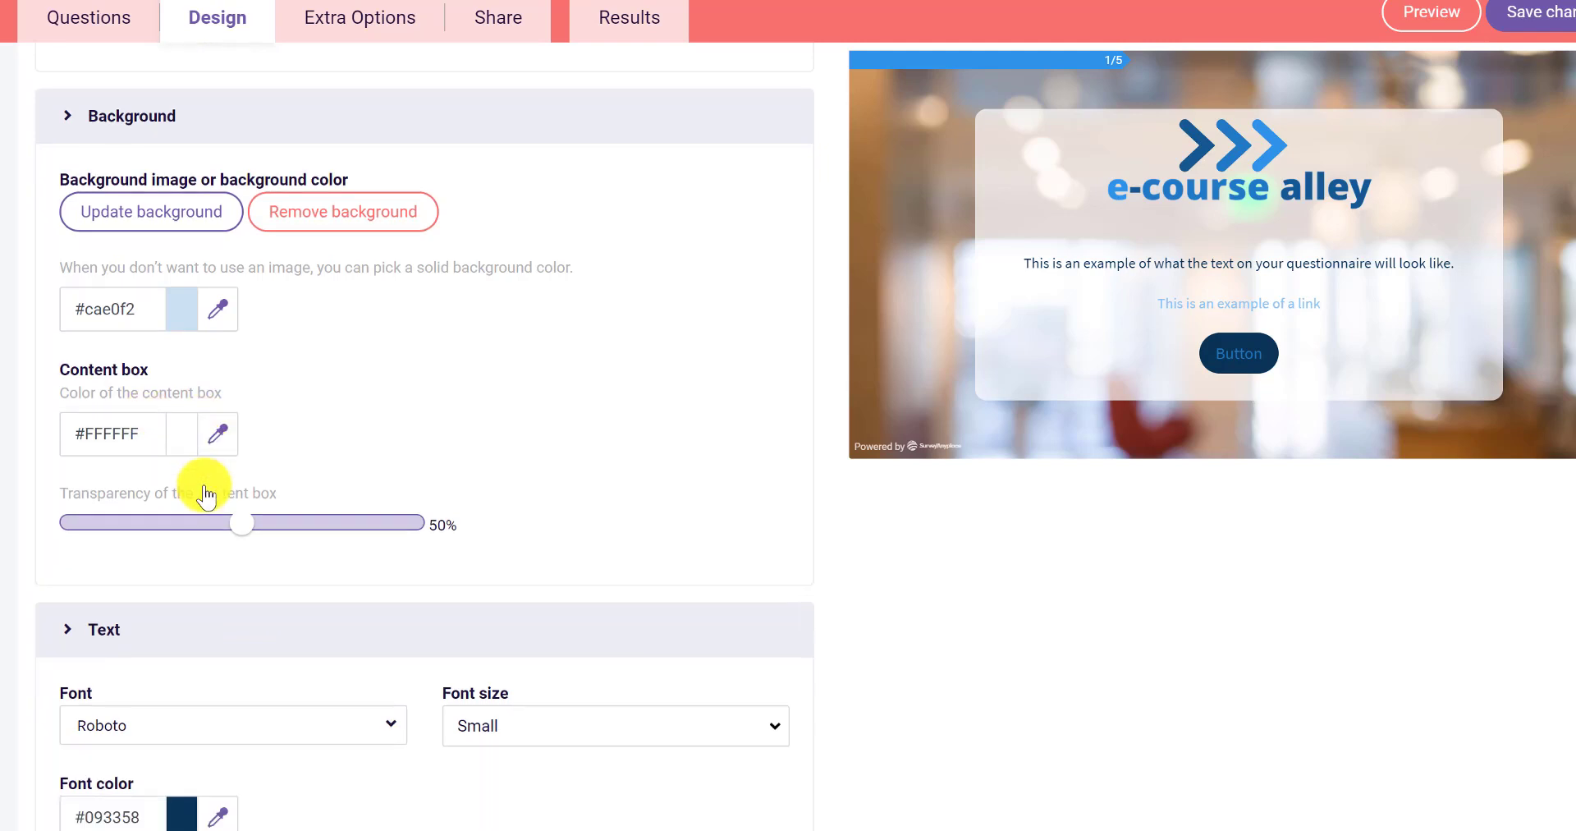
{"action": "scroll", "coordinate": [176, 594], "scroll_direction": "down", "scroll_amount": 2}
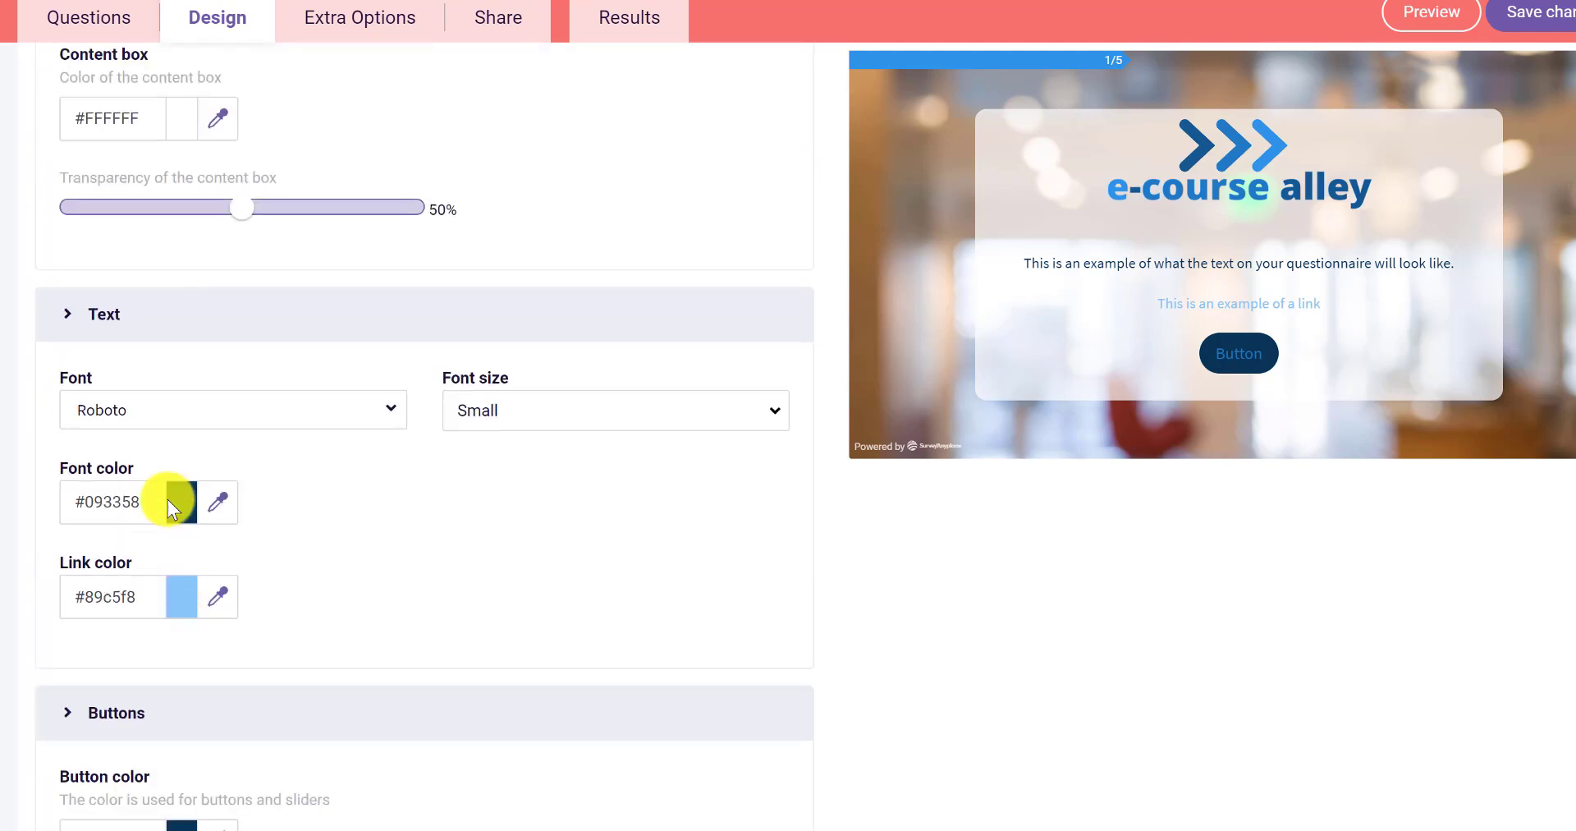
{"action": "left_click", "coordinate": [383, 417]}
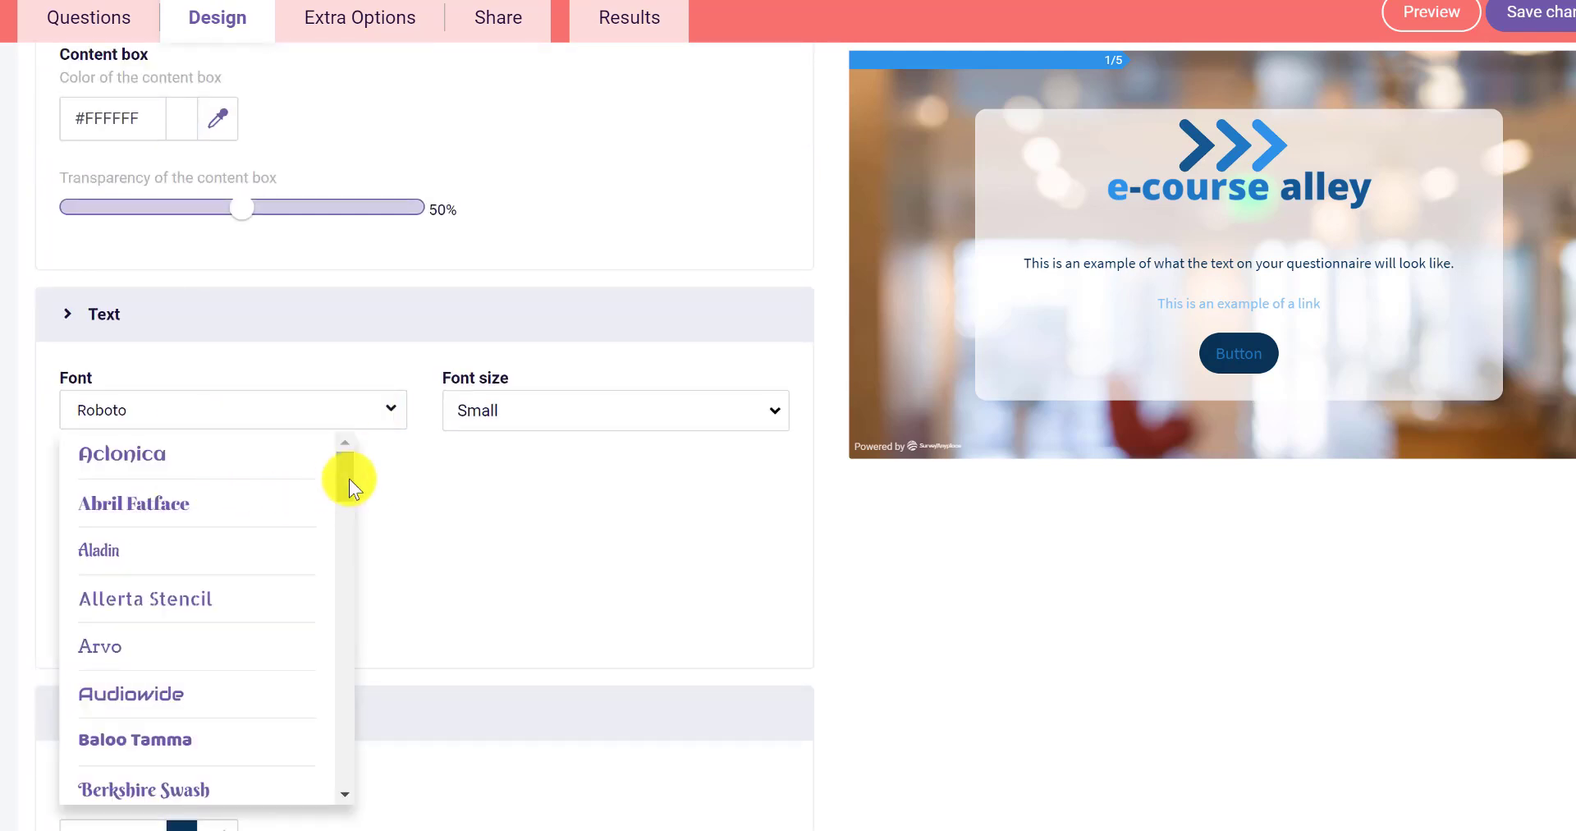
{"action": "left_click_drag", "start_coordinate": [344, 475], "coordinate": [355, 656]}
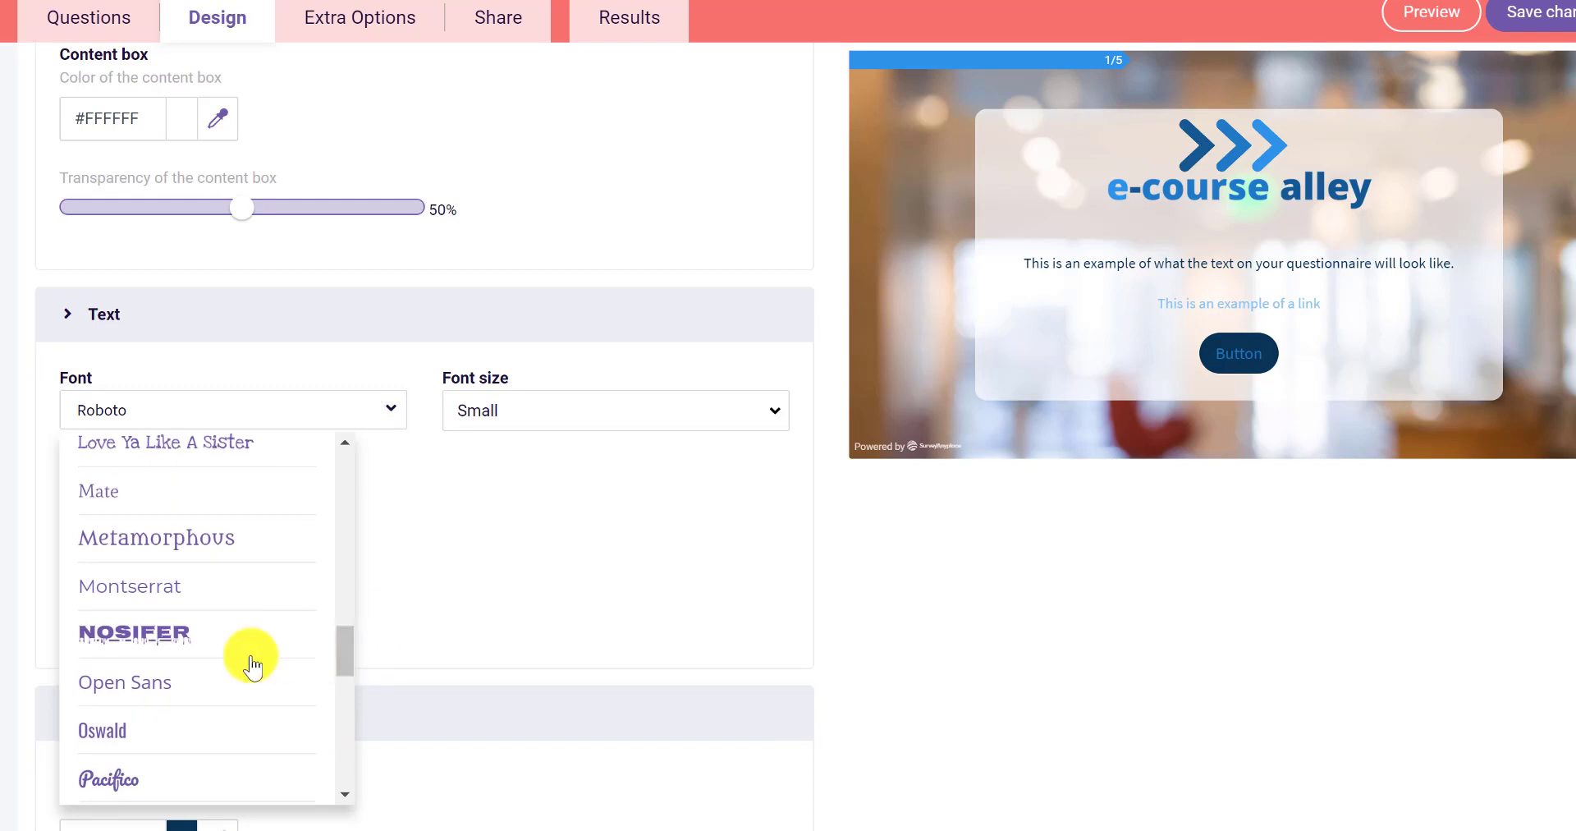
{"action": "left_click", "coordinate": [197, 681]}
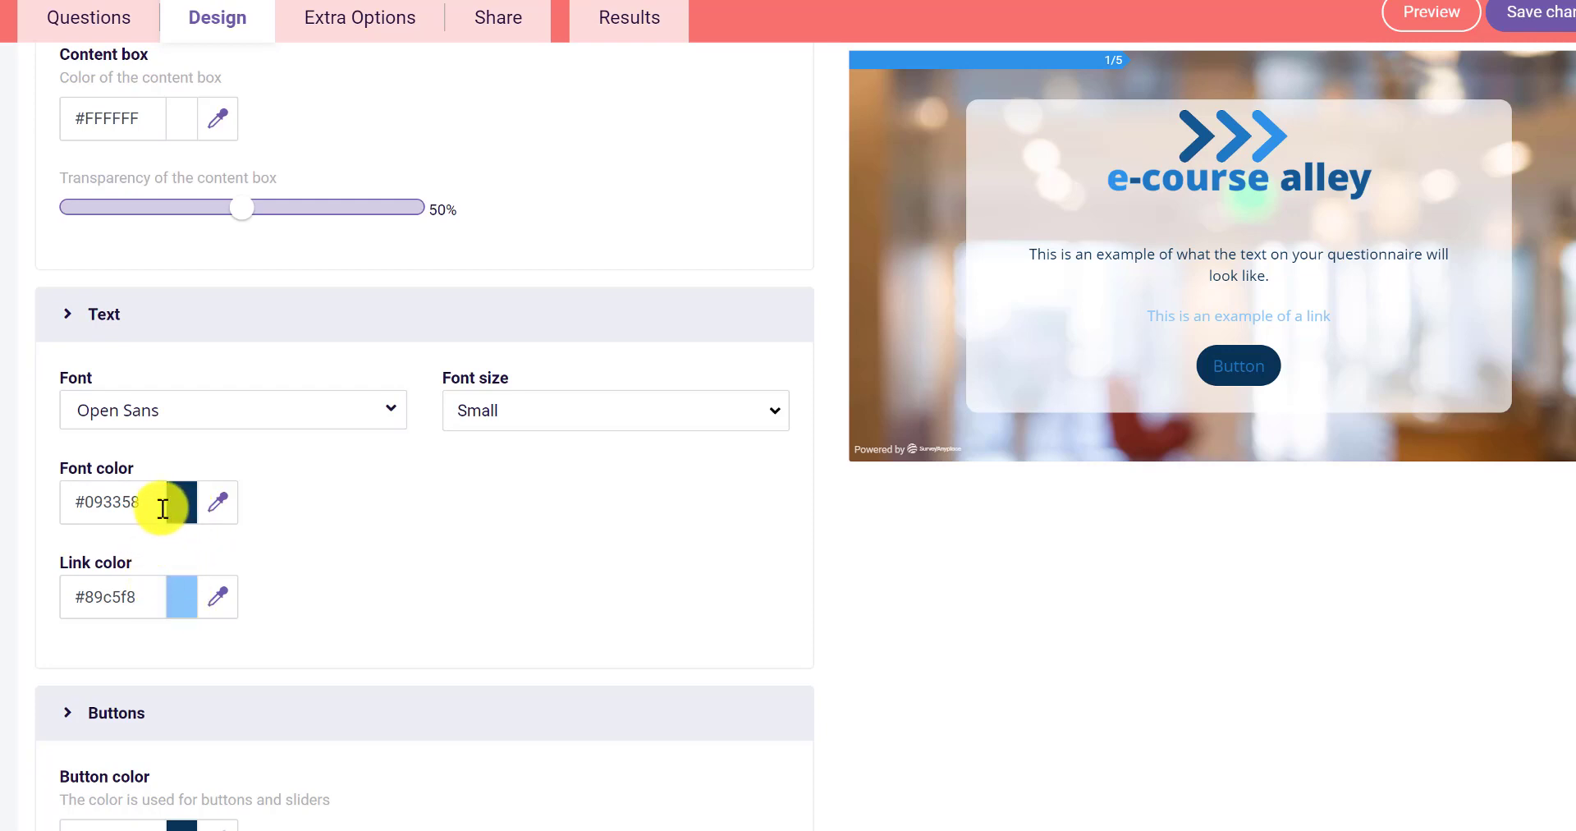
Set the font color to #165994 and the link color to #2f93eb
{"action": "left_click_drag", "start_coordinate": [163, 509], "coordinate": [83, 507]}
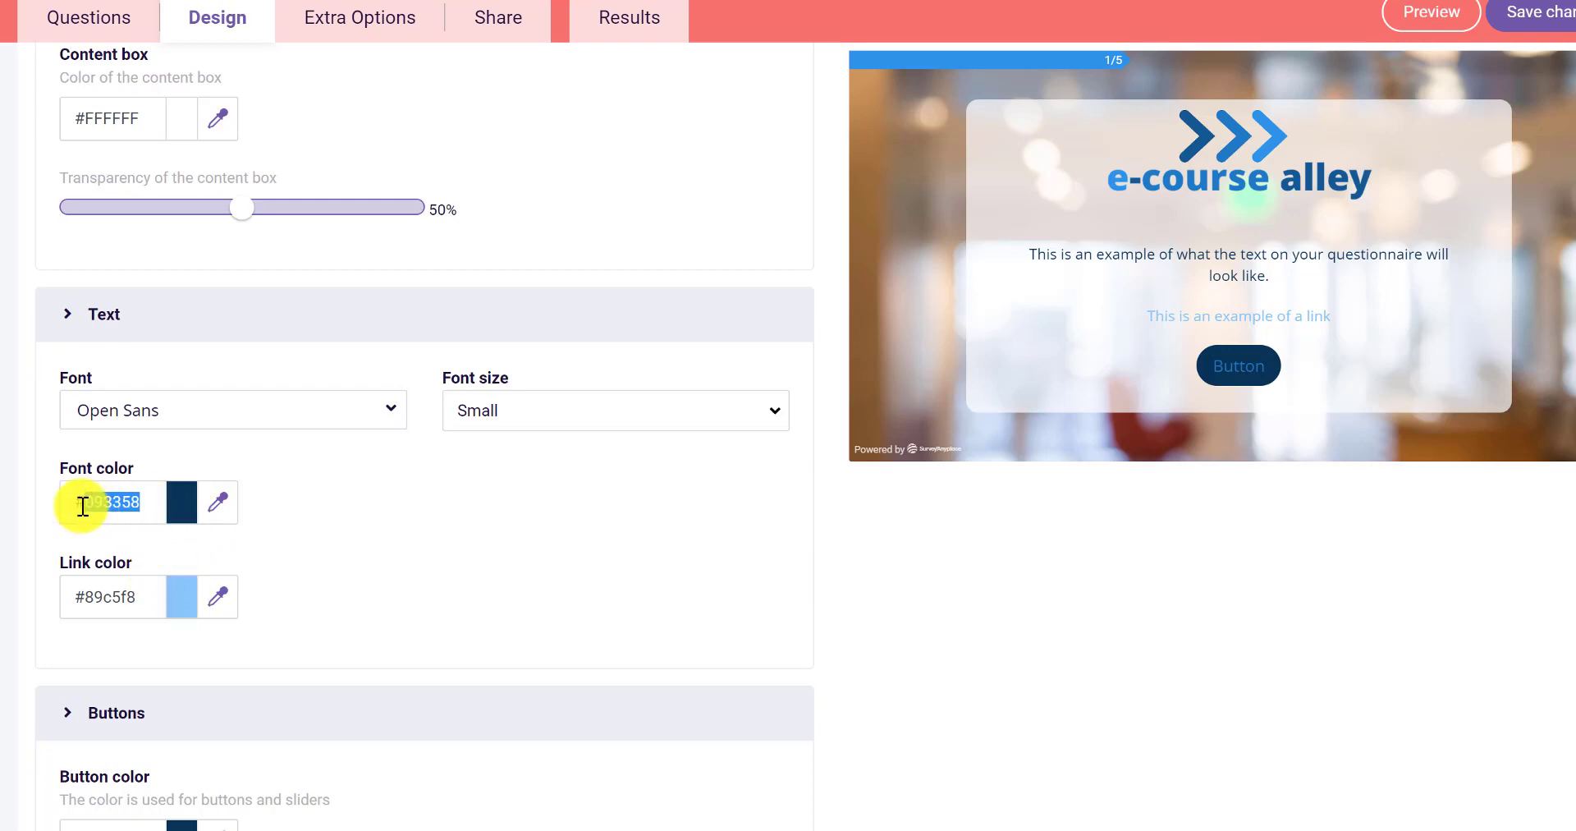
{"action": "type", "text": "165994"}
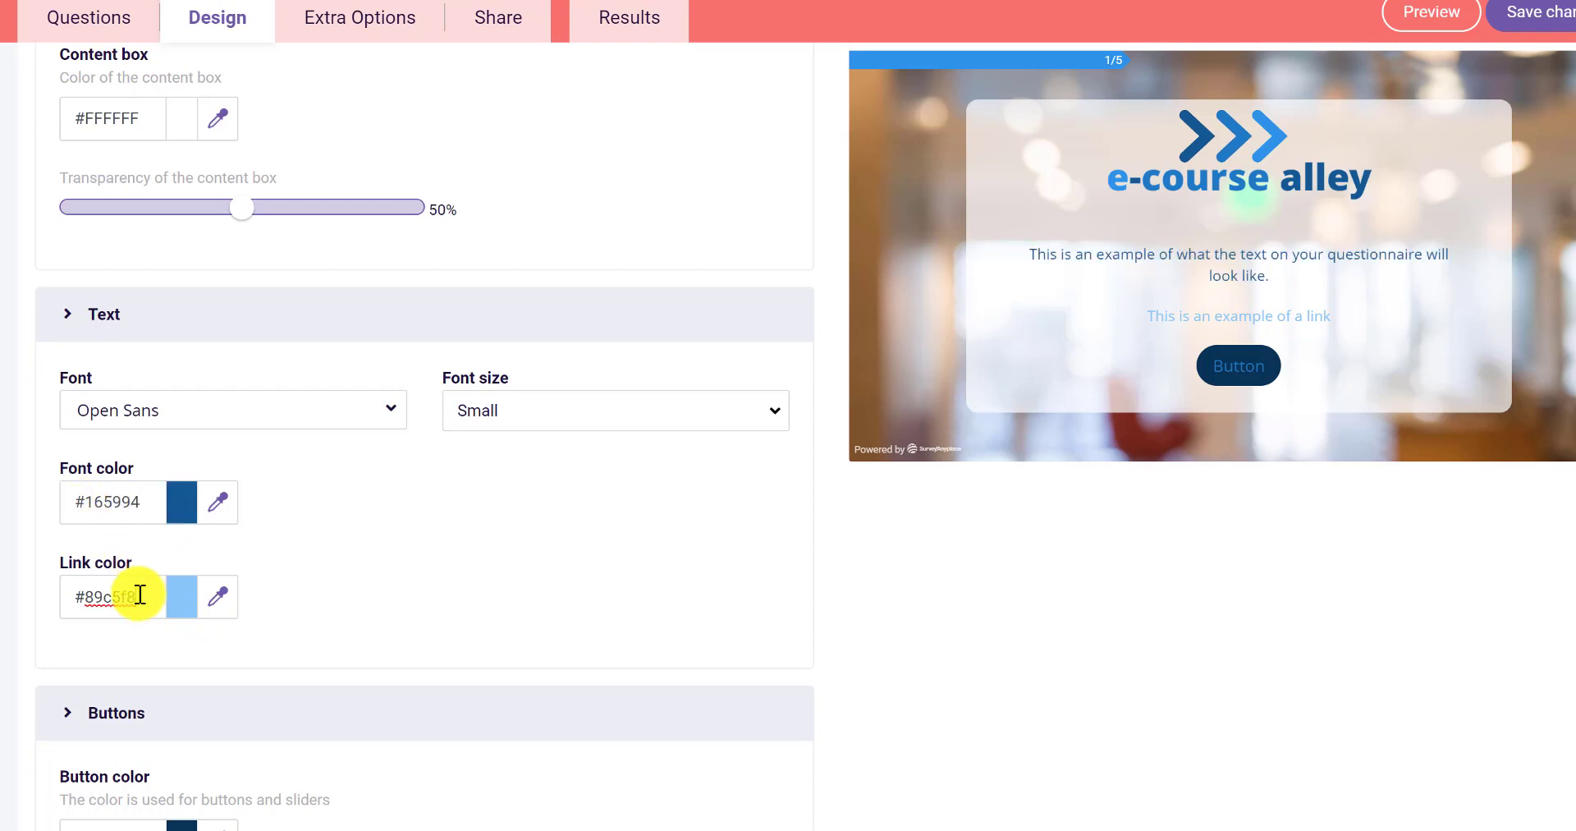
{"action": "left_click_drag", "start_coordinate": [152, 595], "coordinate": [95, 588]}
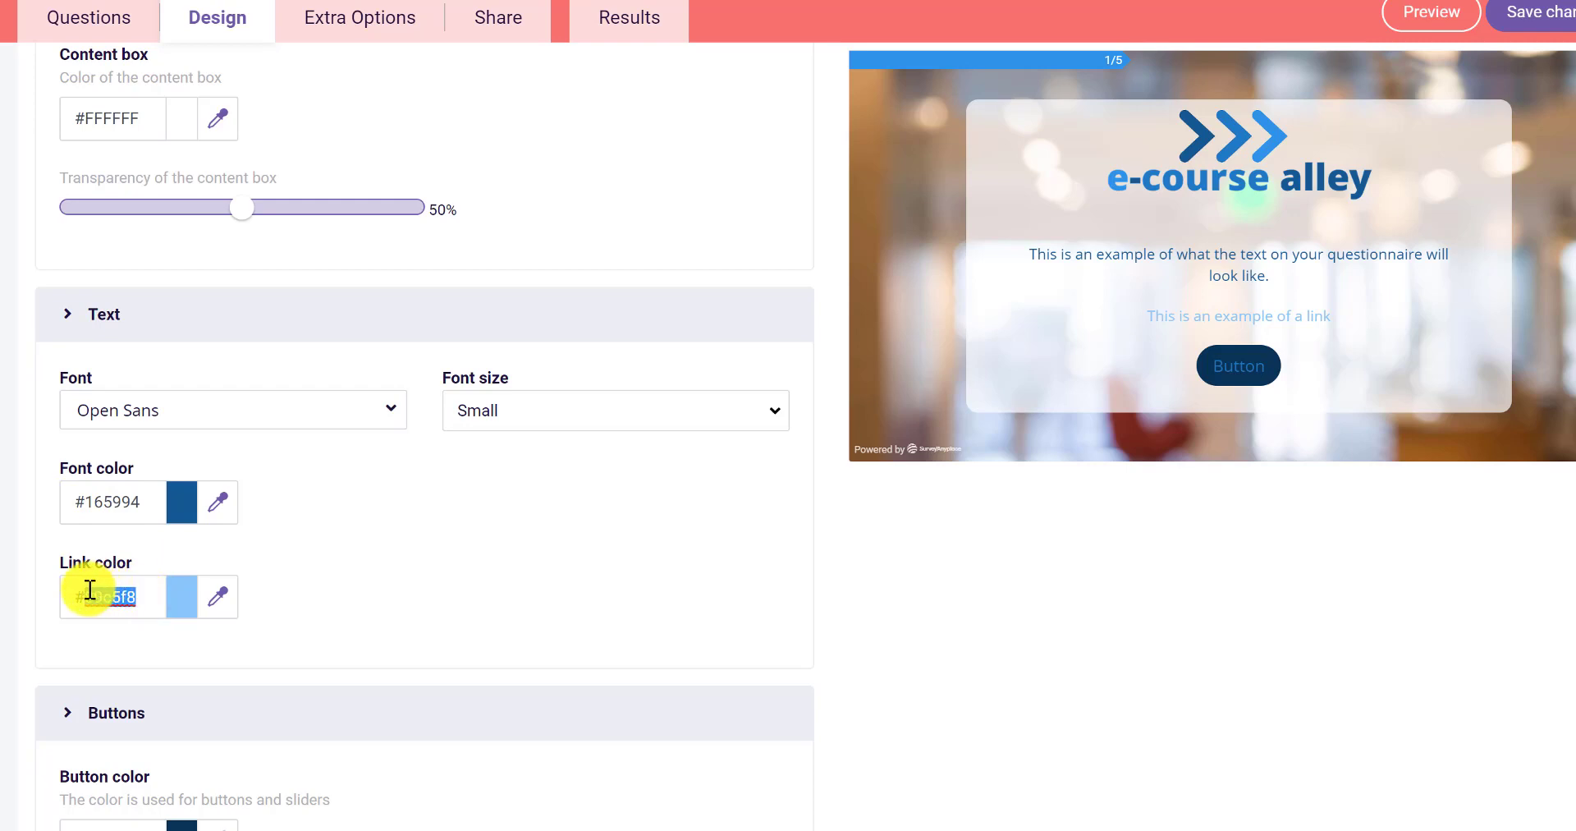
{"action": "key", "text": "BackSpace"}
{"action": "type", "text": "93"}
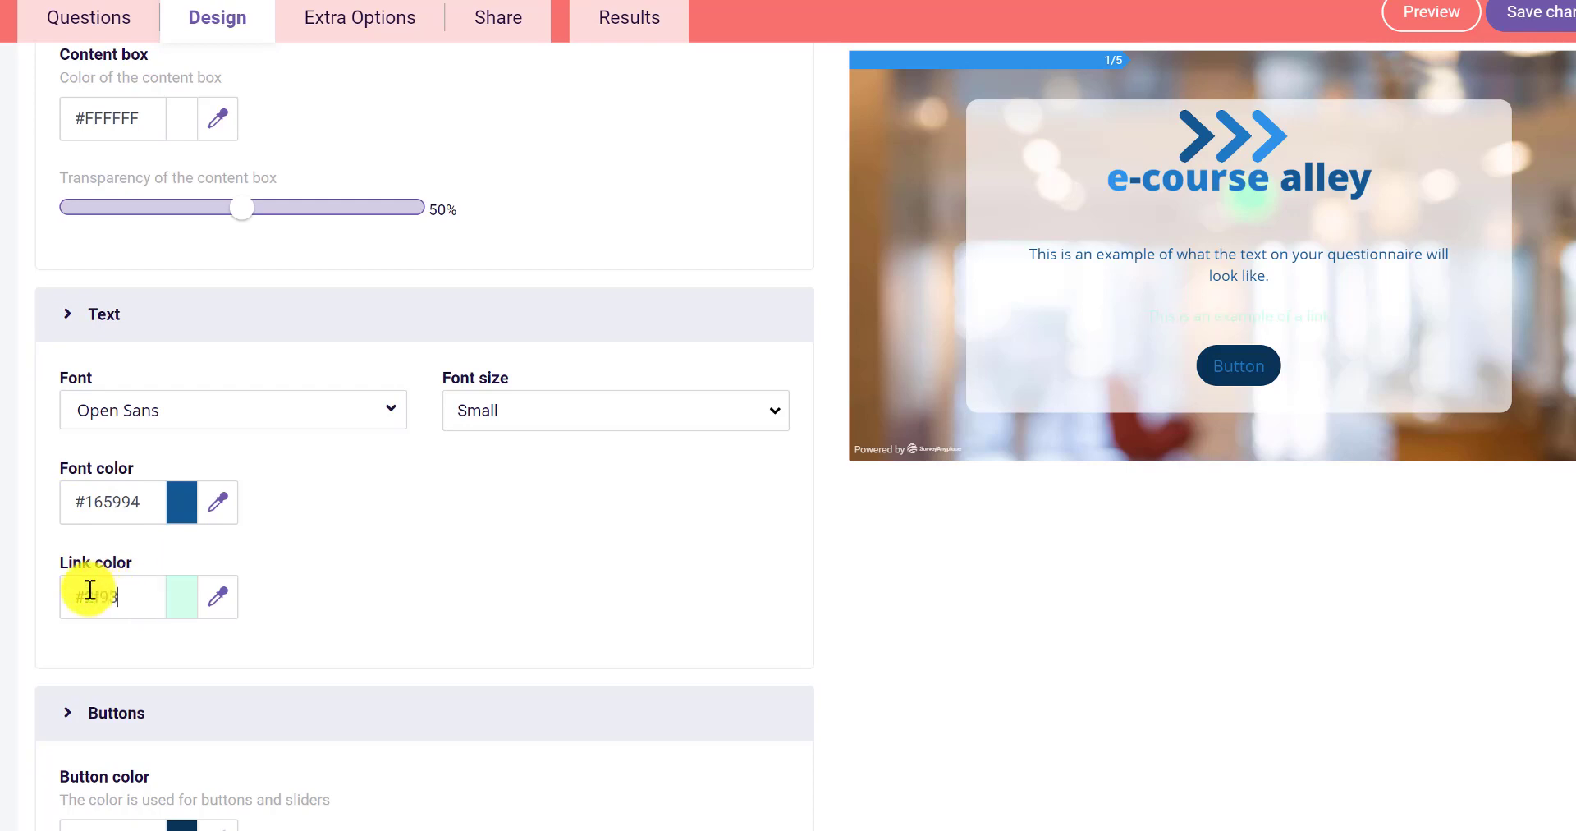
{"action": "type", "text": "eb"}
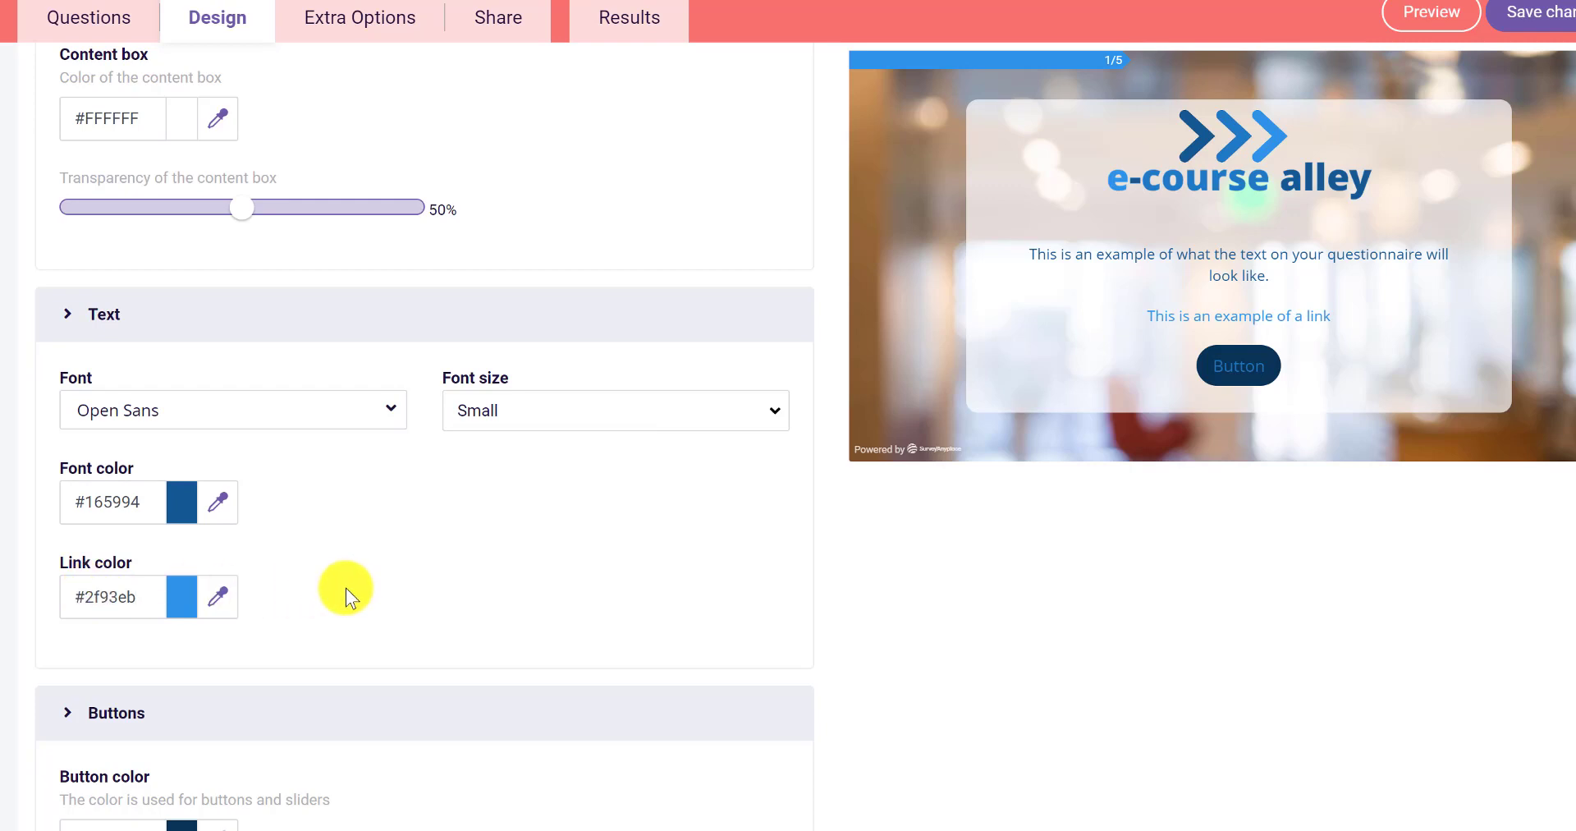
Set the button color to #165994 and the button text color to white (#ffffff)
{"action": "scroll", "coordinate": [347, 588], "scroll_direction": "down", "scroll_amount": 3}
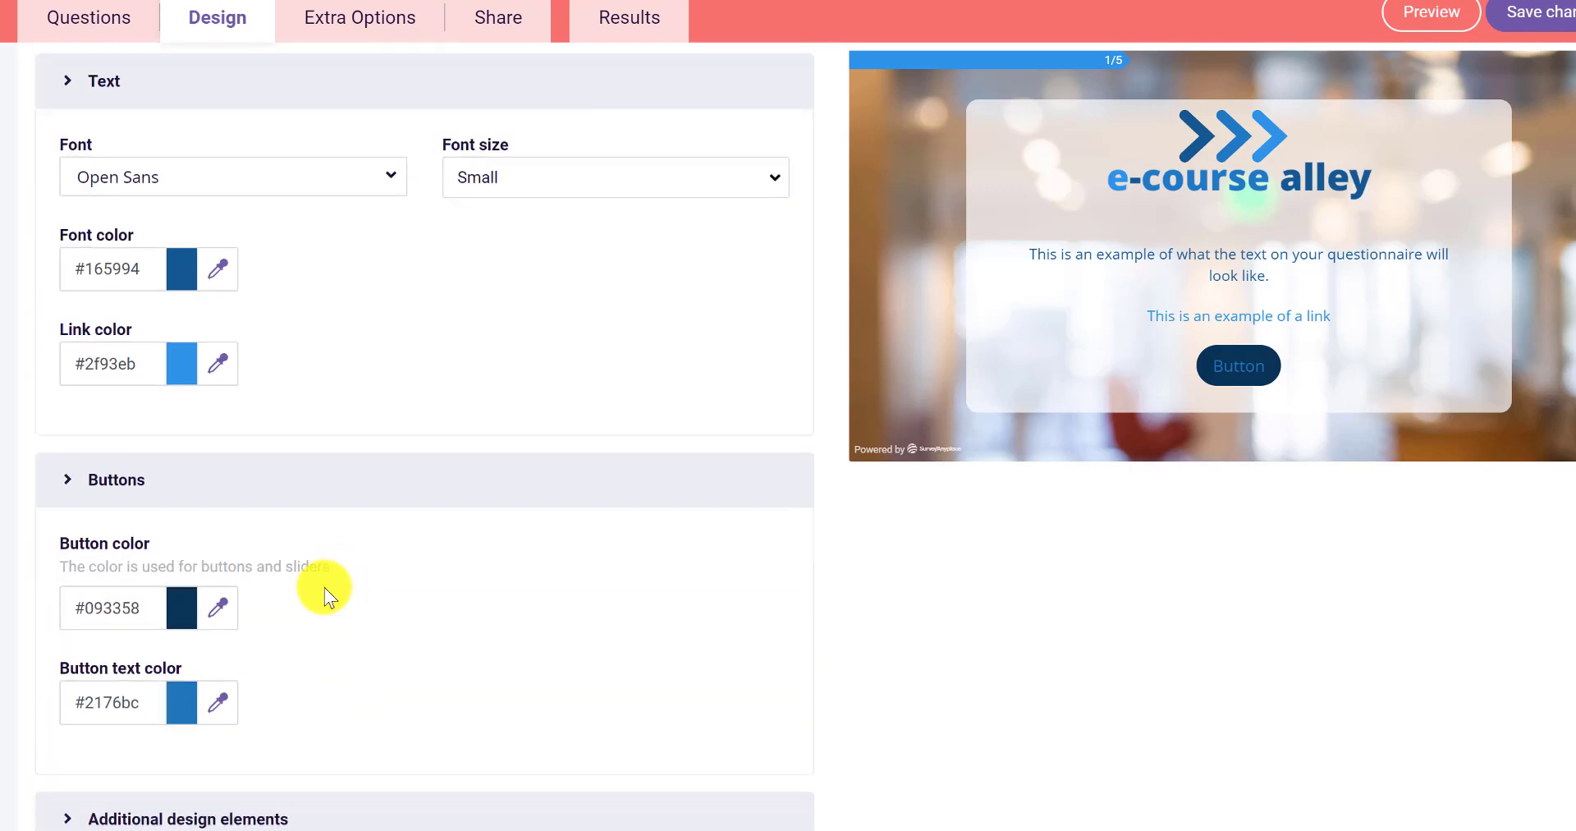
{"action": "scroll", "coordinate": [309, 588], "scroll_direction": "down", "scroll_amount": 1}
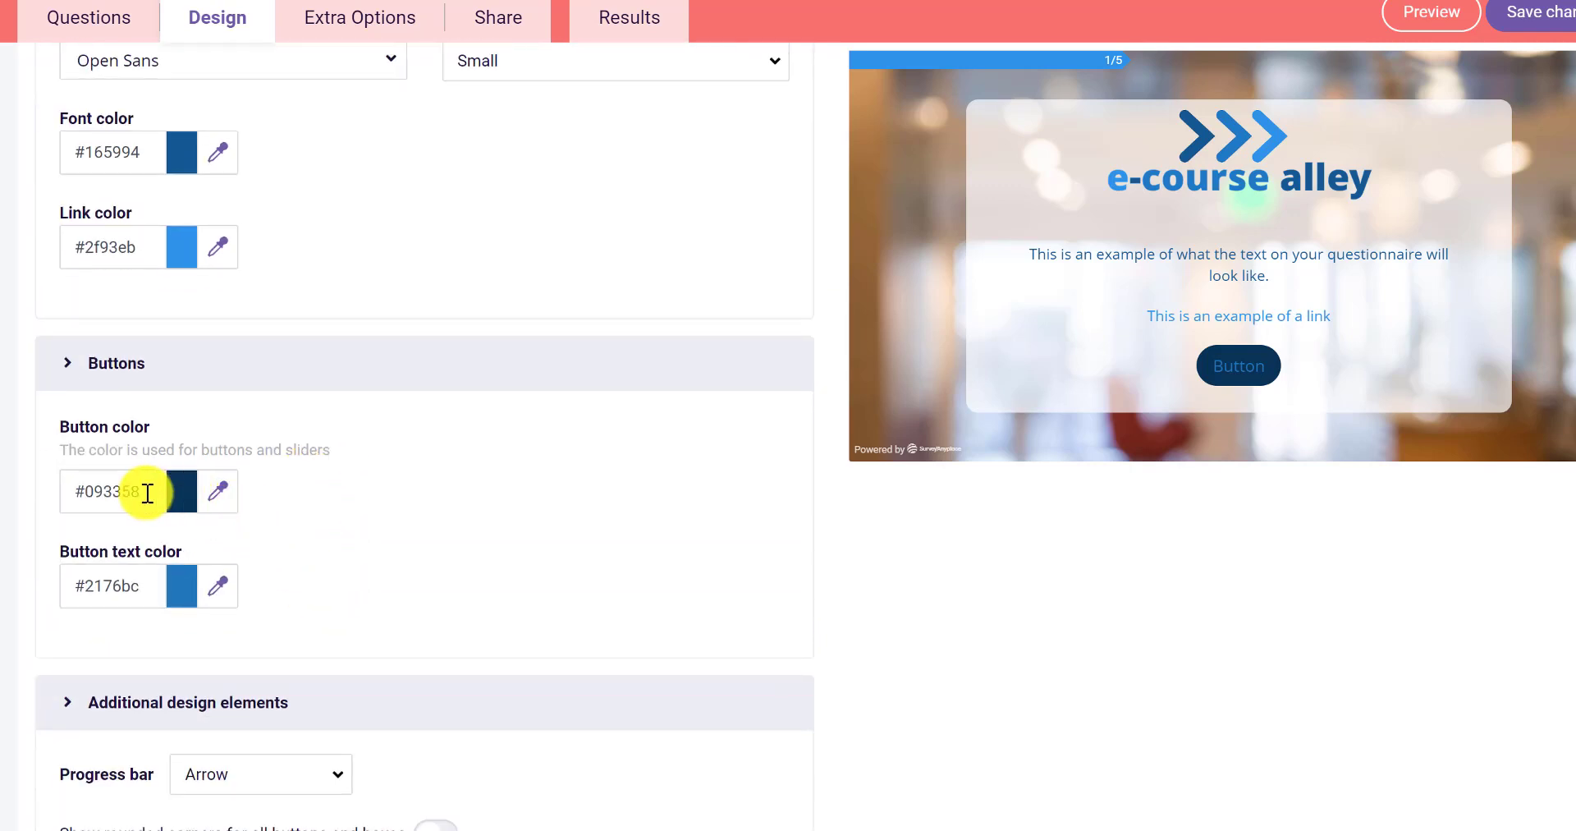
{"action": "left_click_drag", "start_coordinate": [147, 493], "coordinate": [88, 493]}
{"action": "type", "text": "165994"}
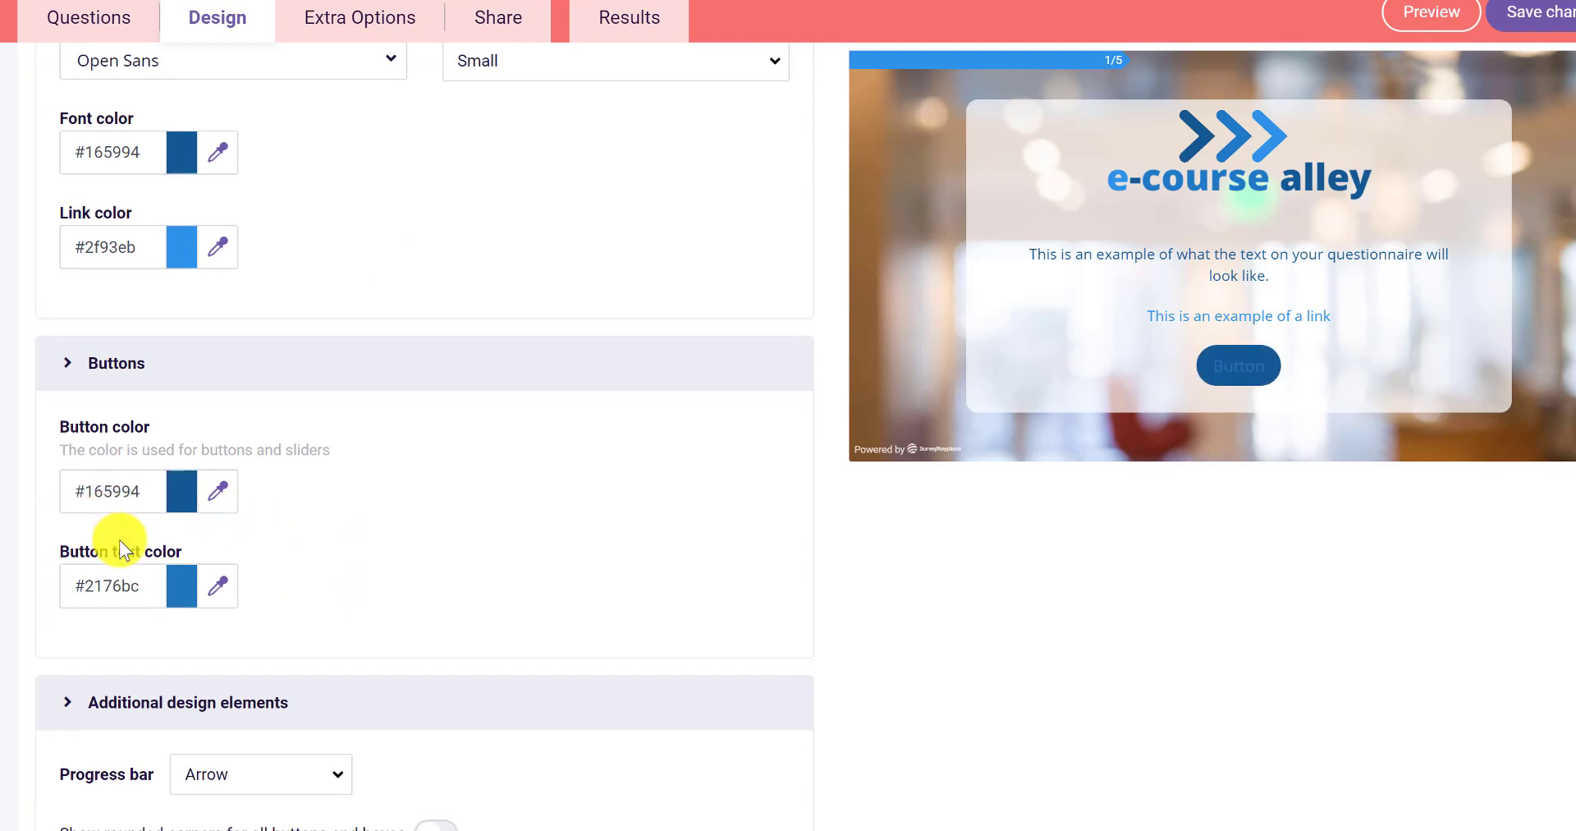
{"action": "left_click_drag", "start_coordinate": [147, 588], "coordinate": [90, 588]}
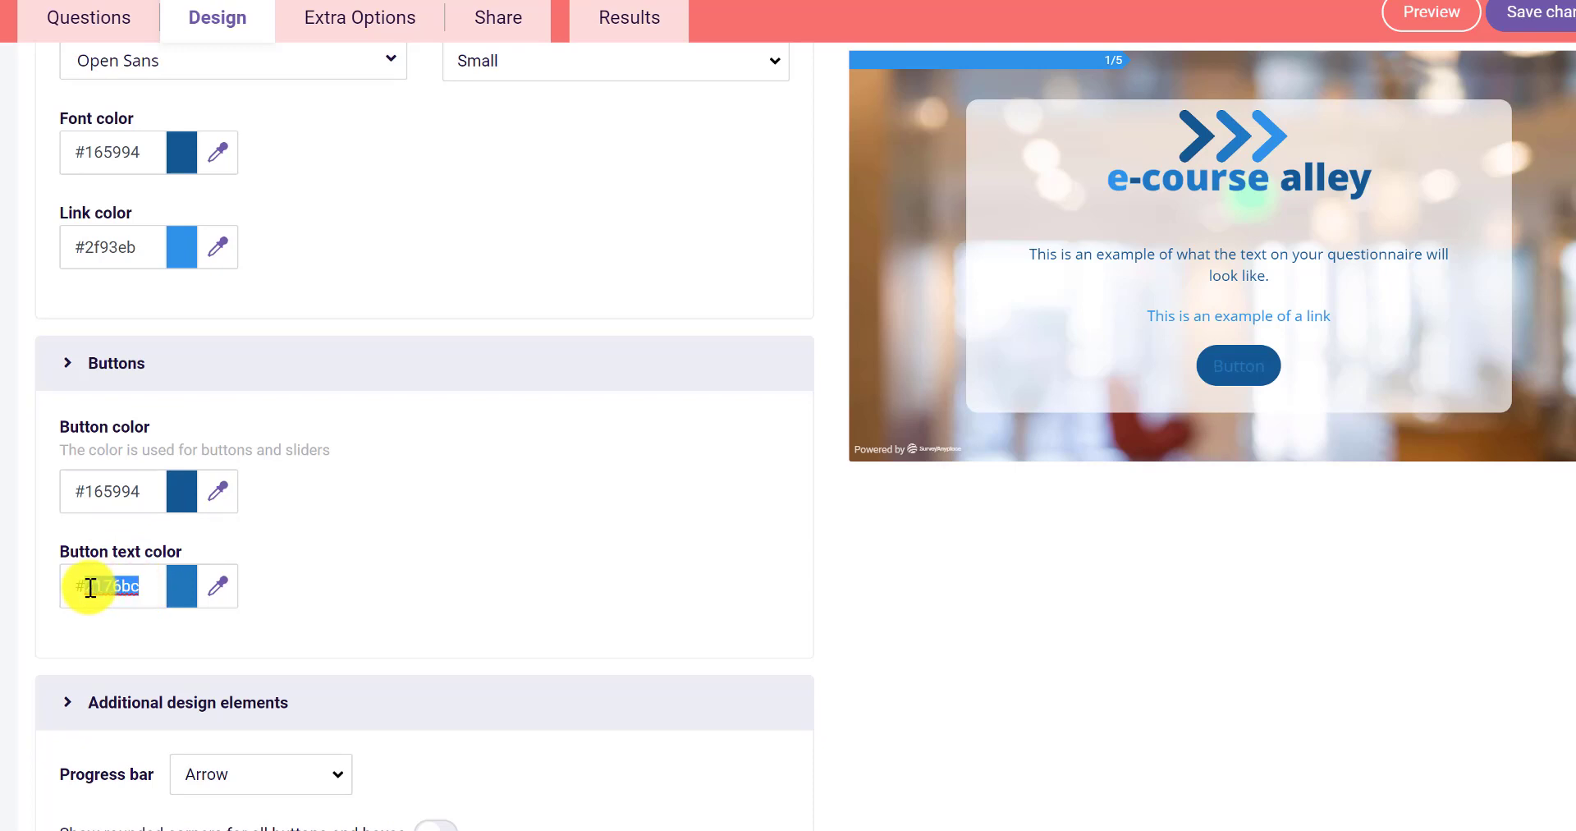
{"action": "left_click", "coordinate": [220, 588]}
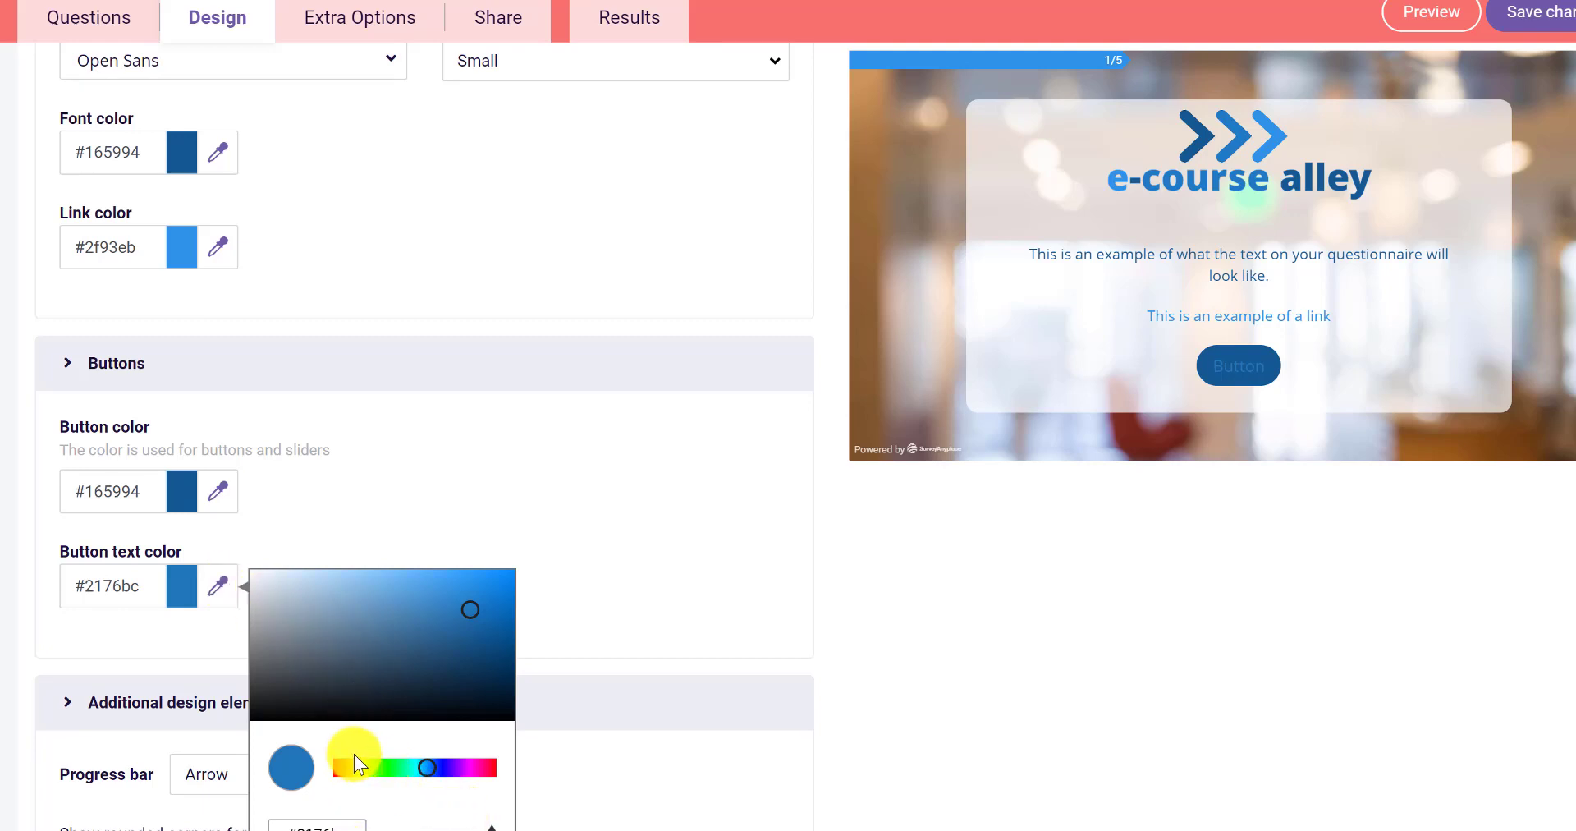
{"action": "left_click", "coordinate": [256, 577]}
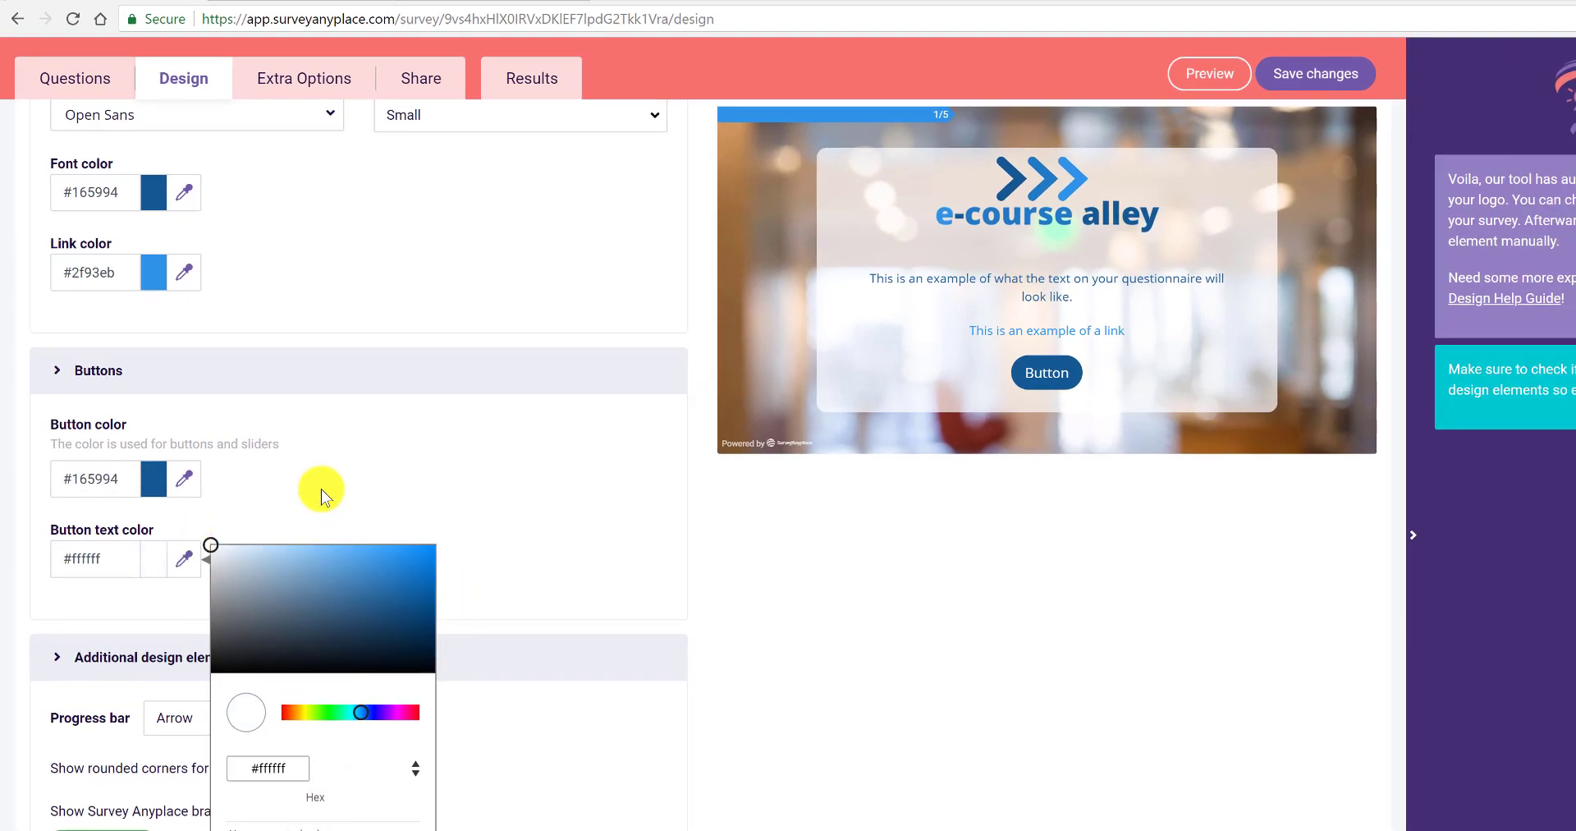
{"action": "left_click", "coordinate": [322, 481]}
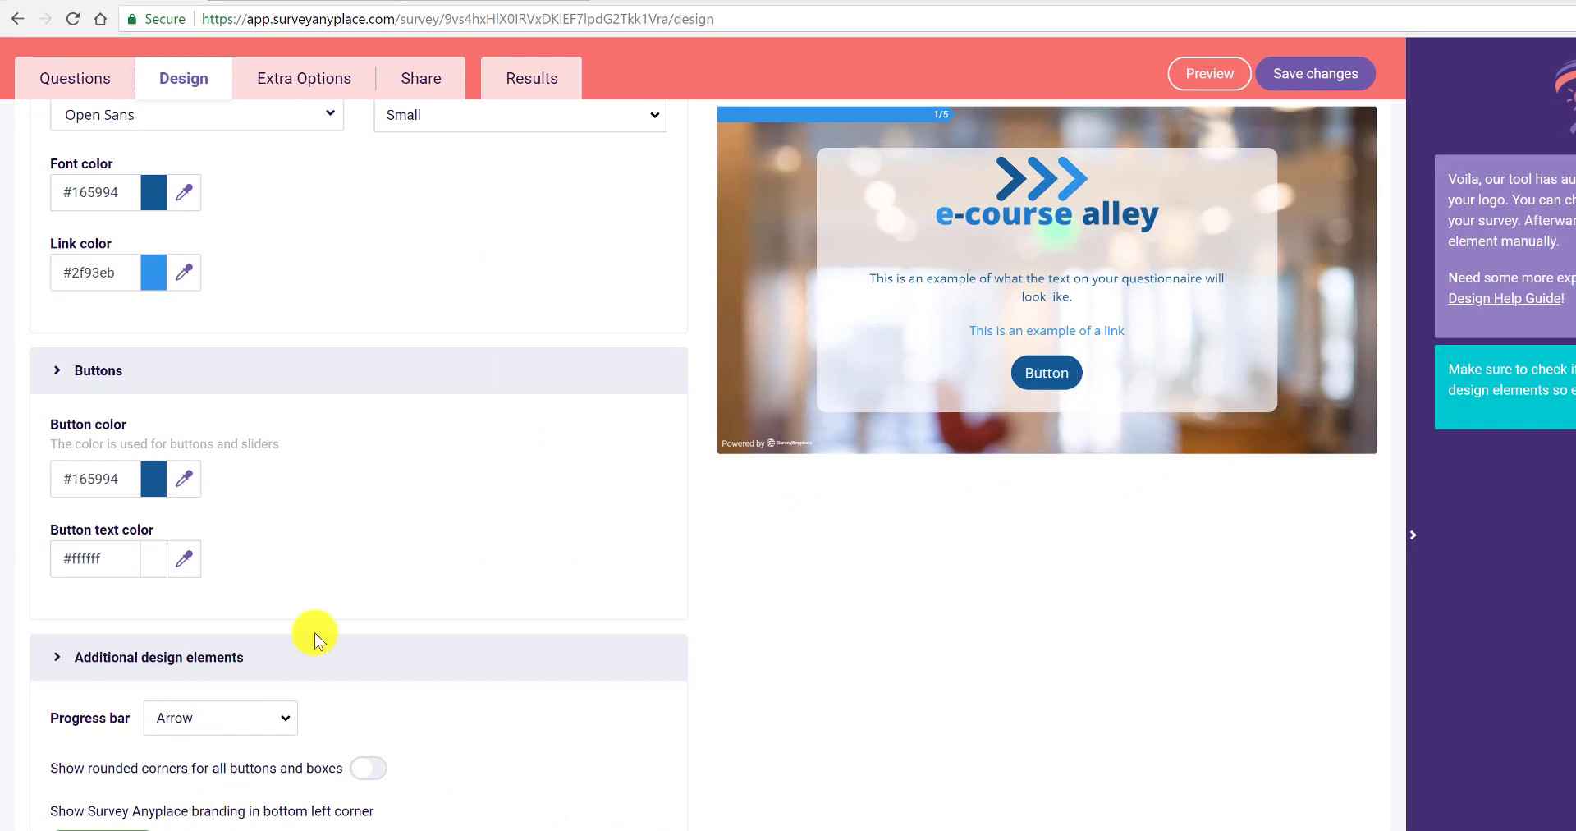
Check the progress bar styles, keeping Arrow, and enable rounded corners for all buttons and boxes with the previous button shown
{"action": "scroll", "coordinate": [375, 591], "scroll_direction": "down", "scroll_amount": 2}
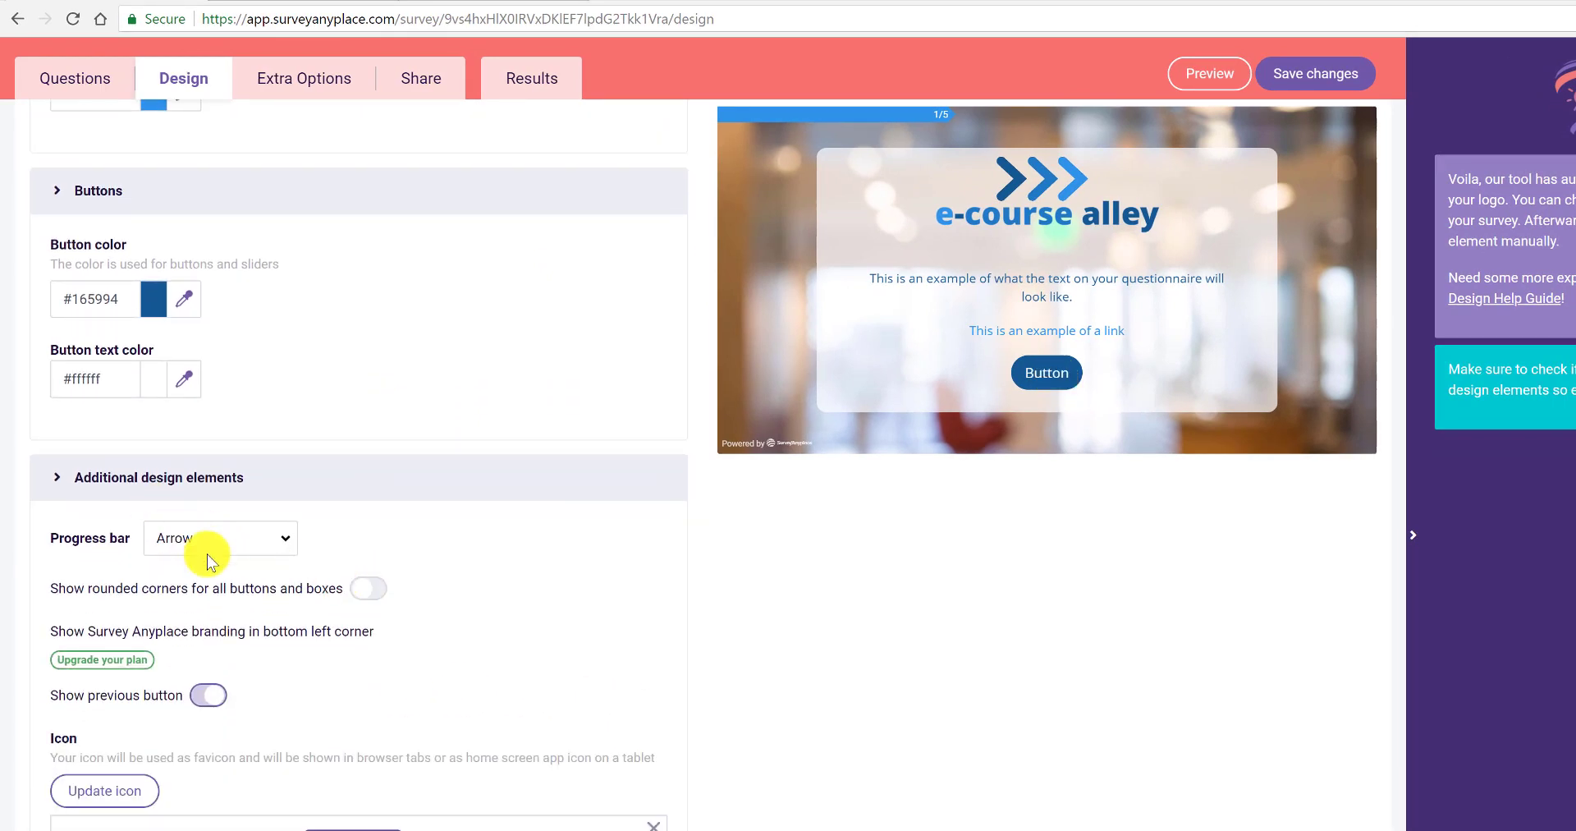
{"action": "left_click", "coordinate": [290, 540]}
{"action": "left_click", "coordinate": [380, 540]}
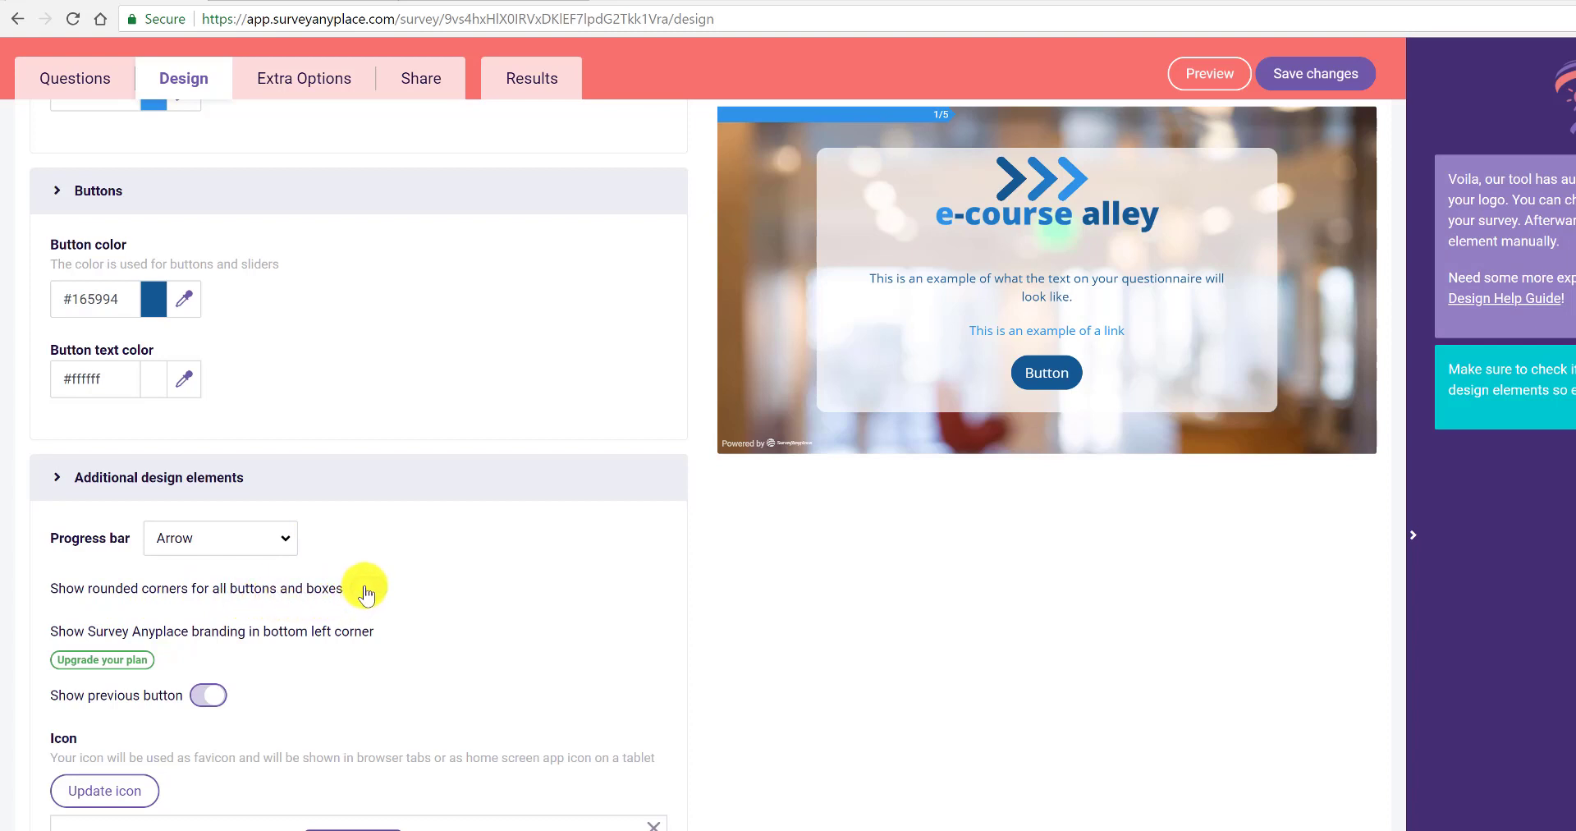
{"action": "left_click", "coordinate": [208, 697]}
Replace the survey icon with the white circular arrows logo from the Logo folder and save the design changes
{"action": "scroll", "coordinate": [169, 725], "scroll_direction": "down", "scroll_amount": 2}
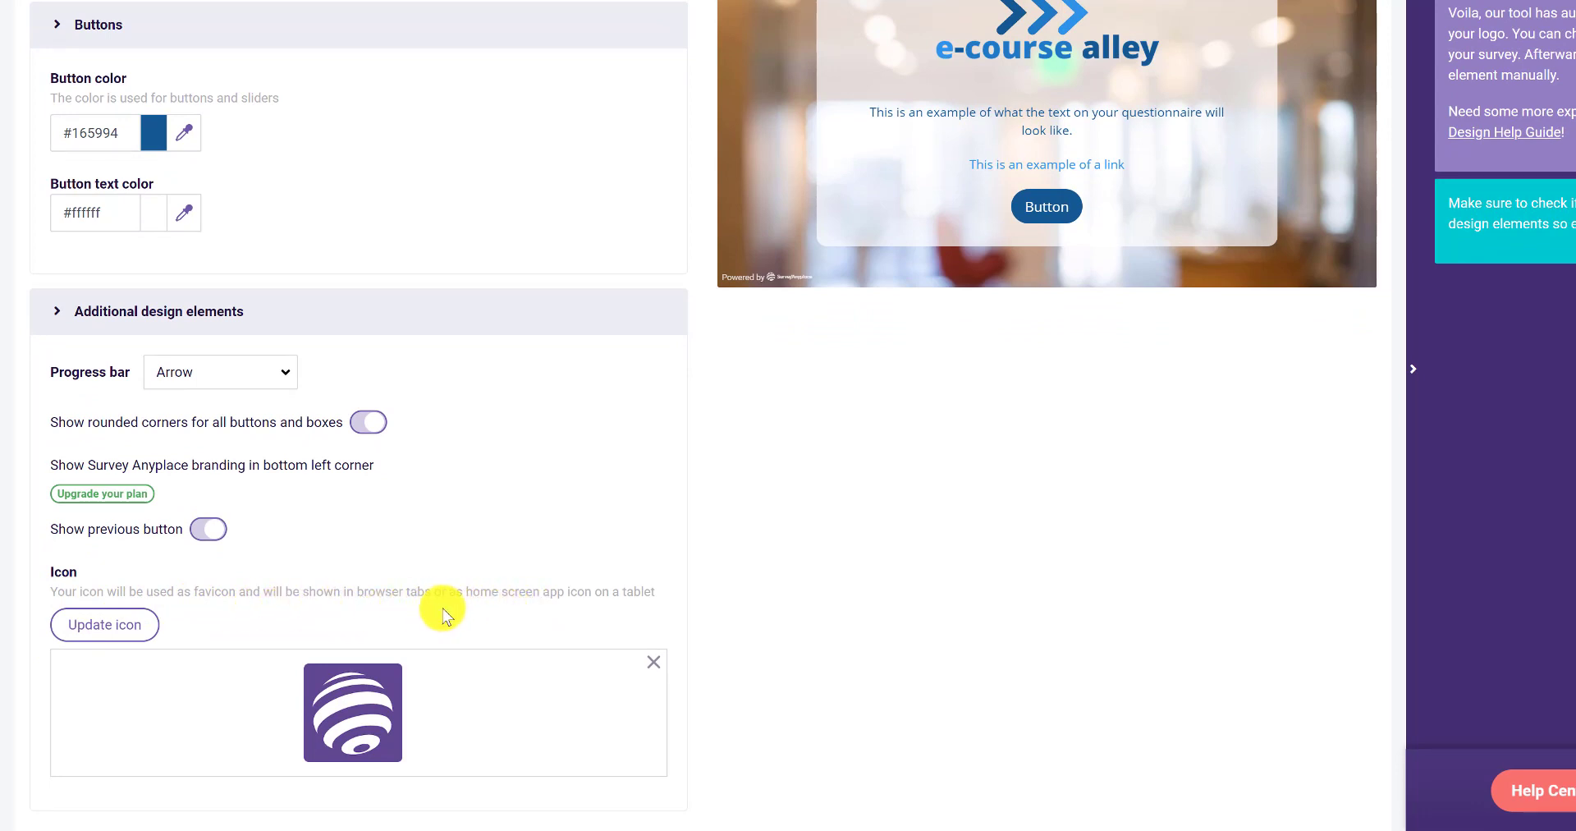
{"action": "left_click", "coordinate": [113, 630]}
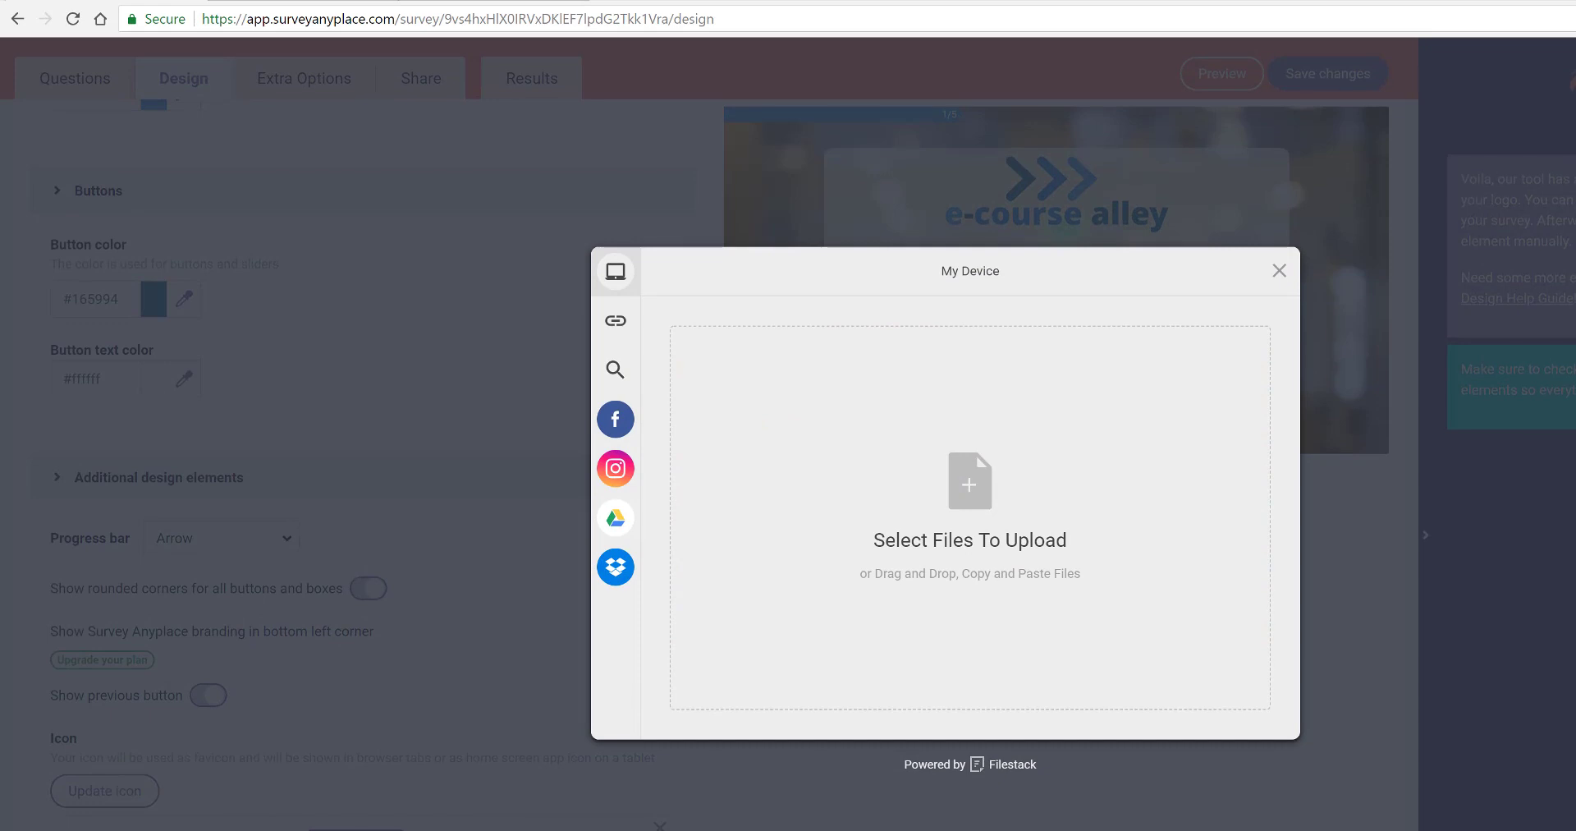
{"action": "key", "text": "alt+Tab"}
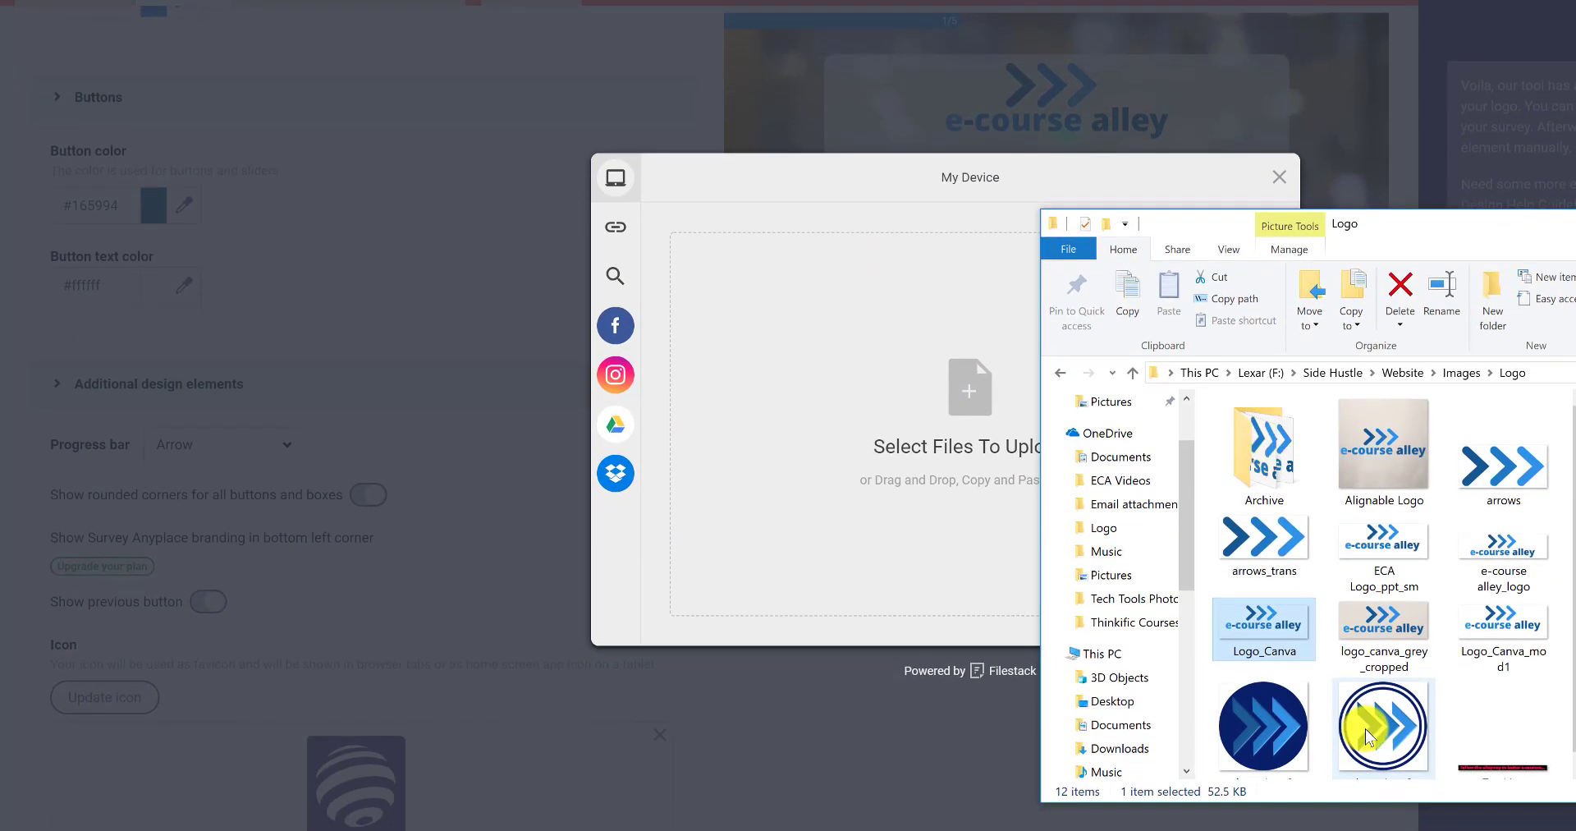
{"action": "left_click_drag", "start_coordinate": [1367, 726], "coordinate": [774, 423]}
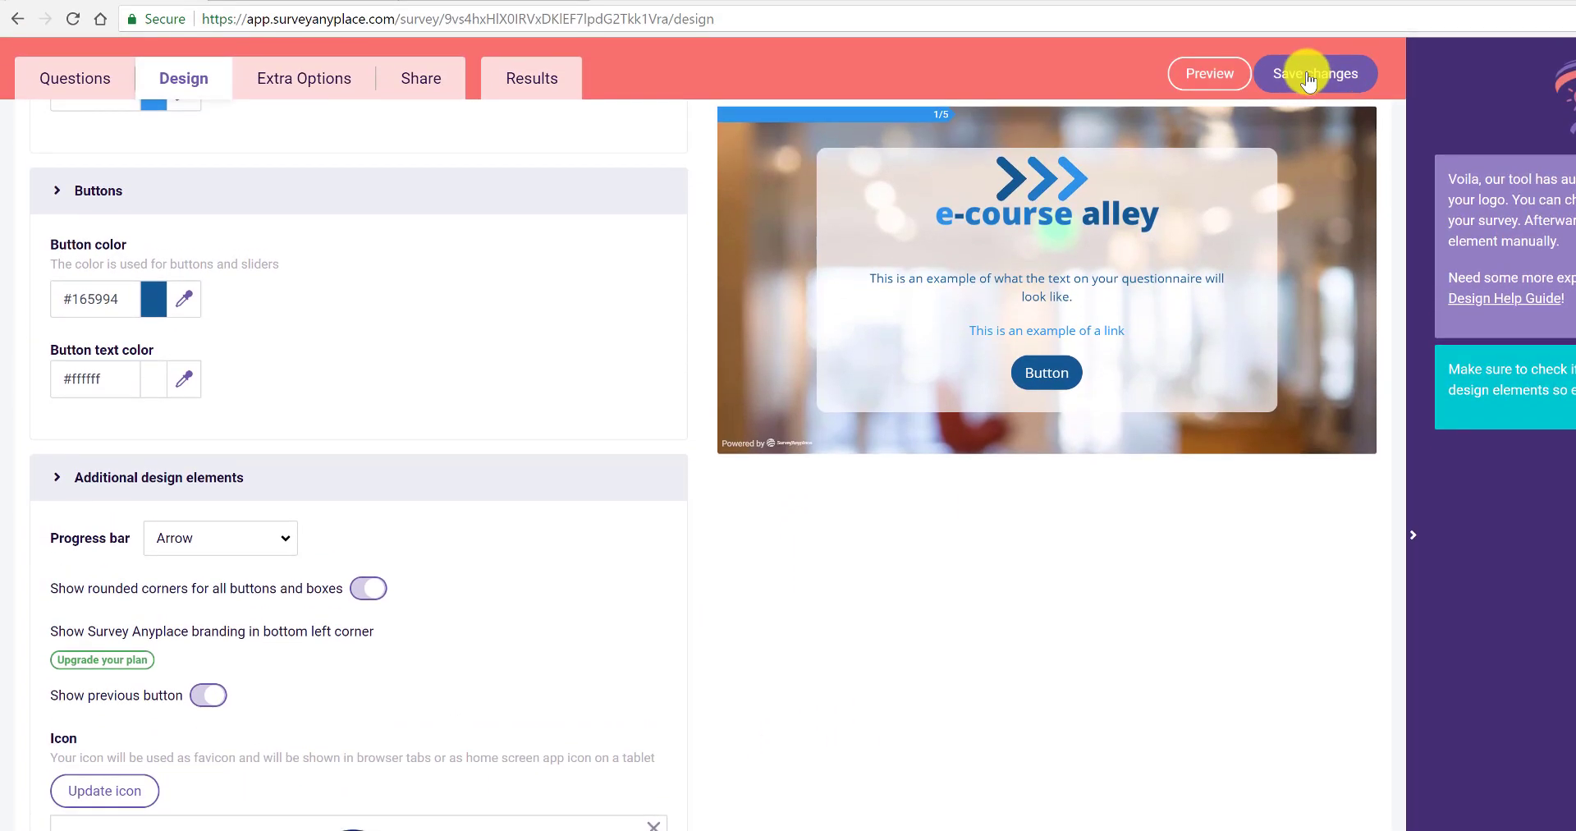
{"action": "left_click", "coordinate": [1309, 80]}
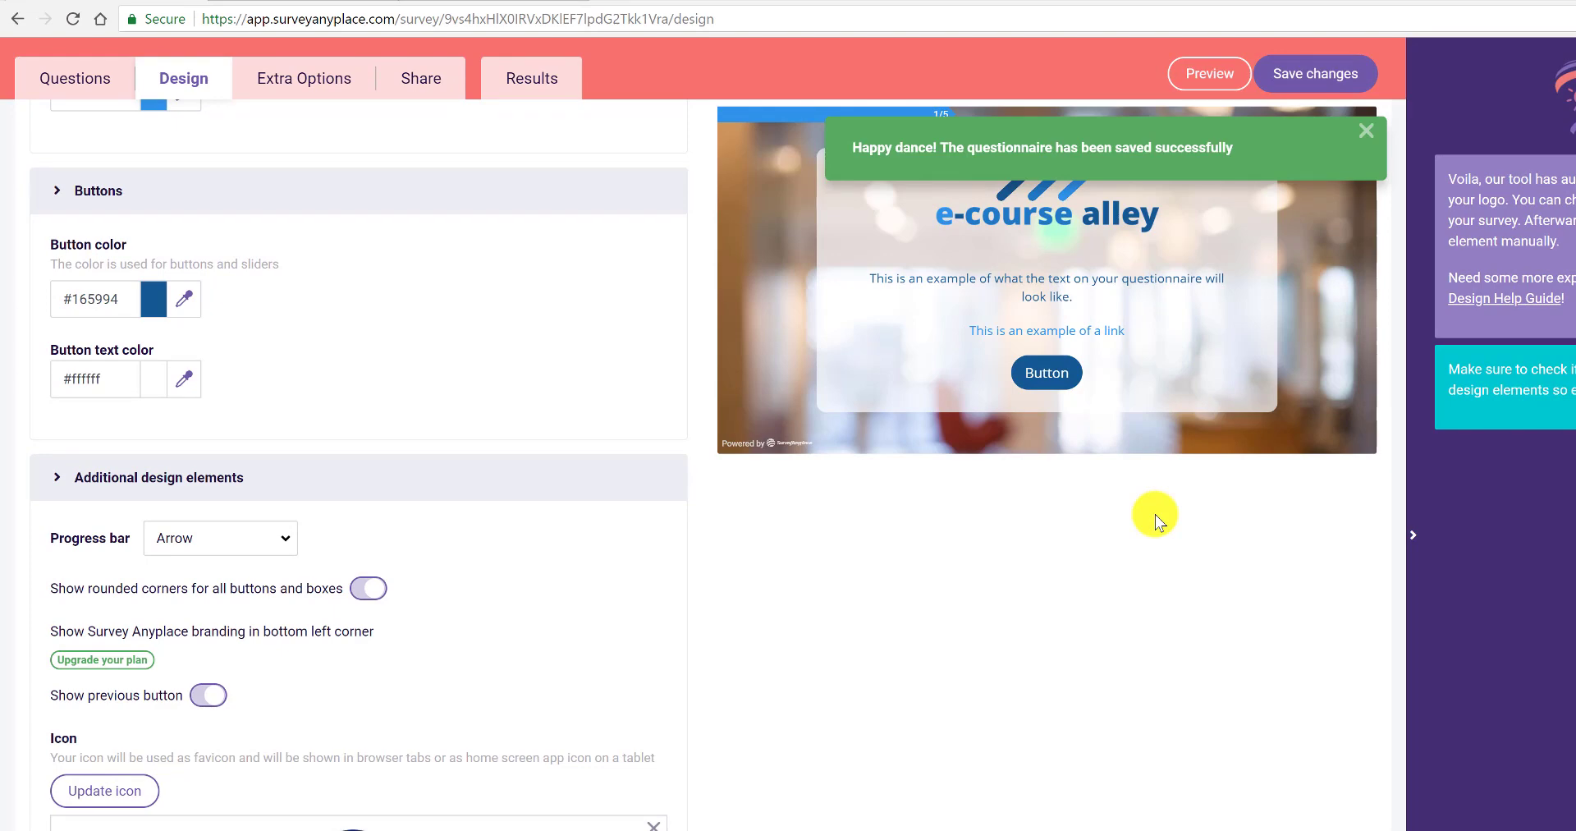
Preview the survey and answer its first three questions, using "interactivity" for the second and "the engaging quizzes" for the third
{"action": "left_click", "coordinate": [1219, 75]}
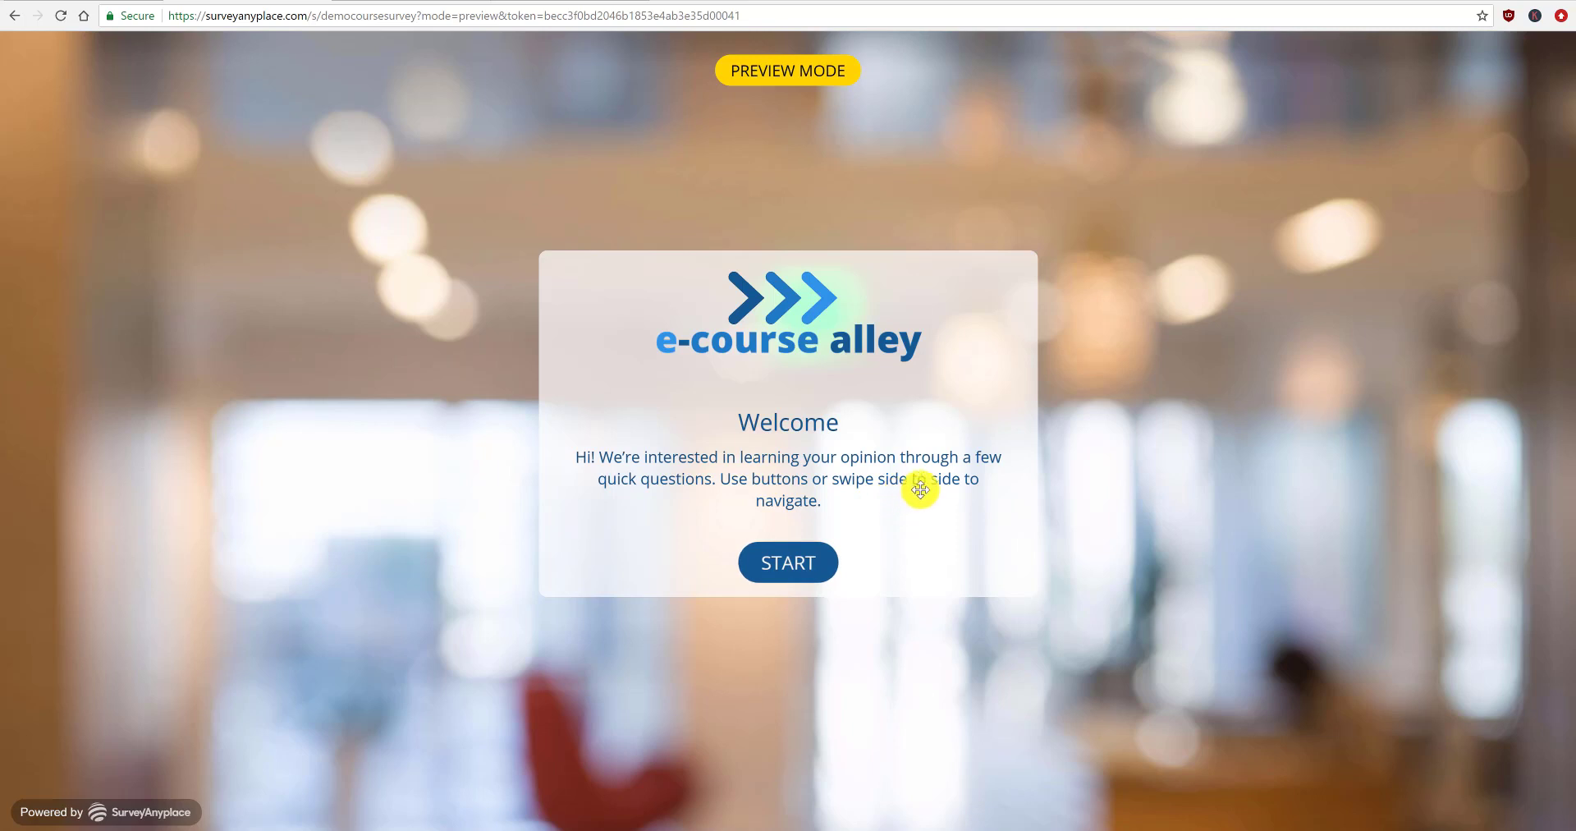
{"action": "left_click", "coordinate": [778, 566]}
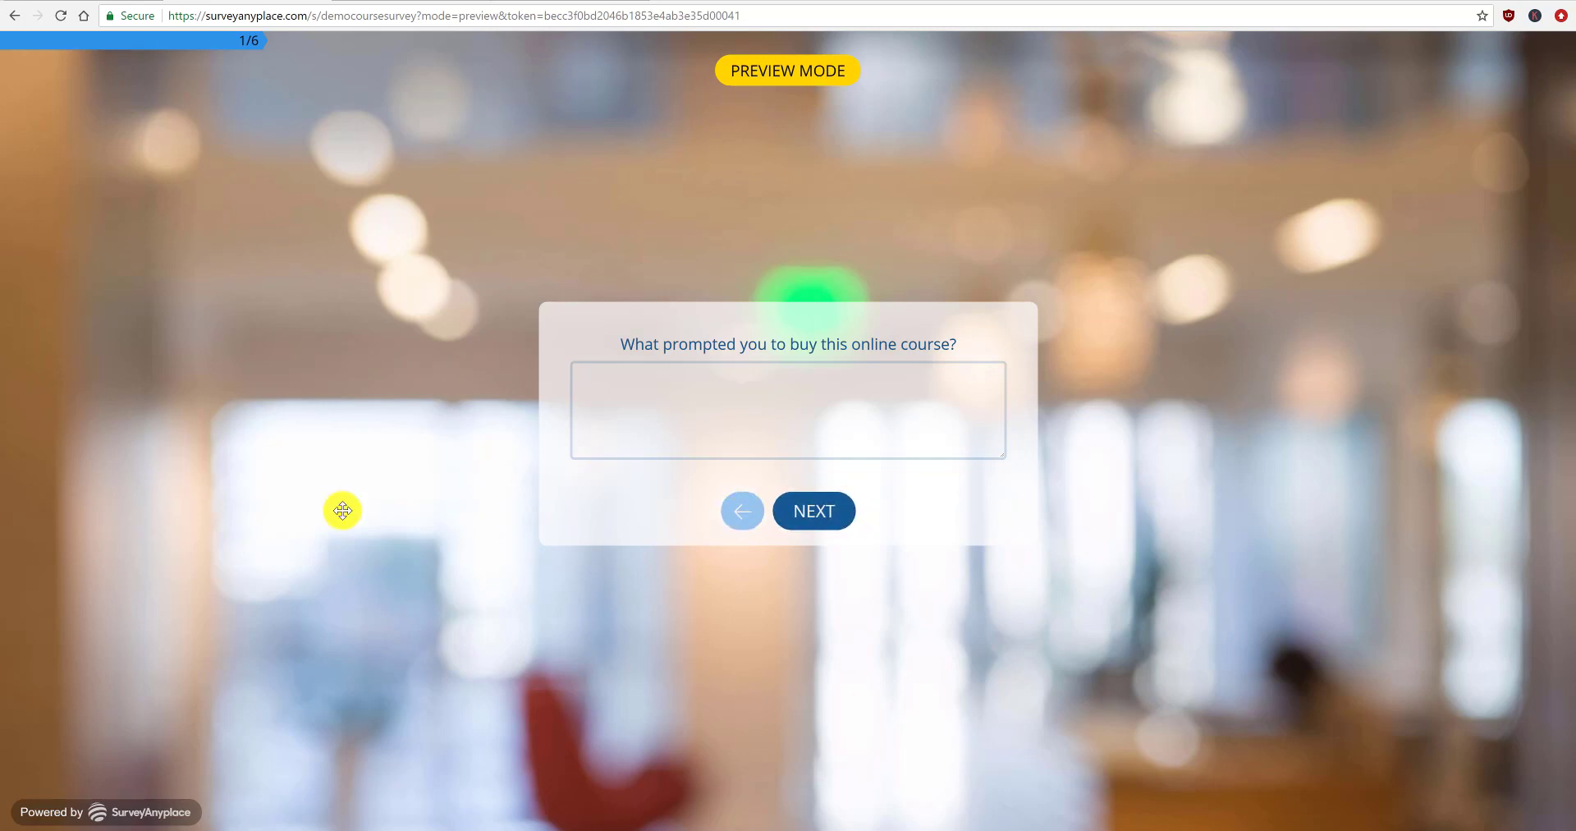
{"action": "left_click", "coordinate": [679, 437]}
{"action": "left_click", "coordinate": [818, 518]}
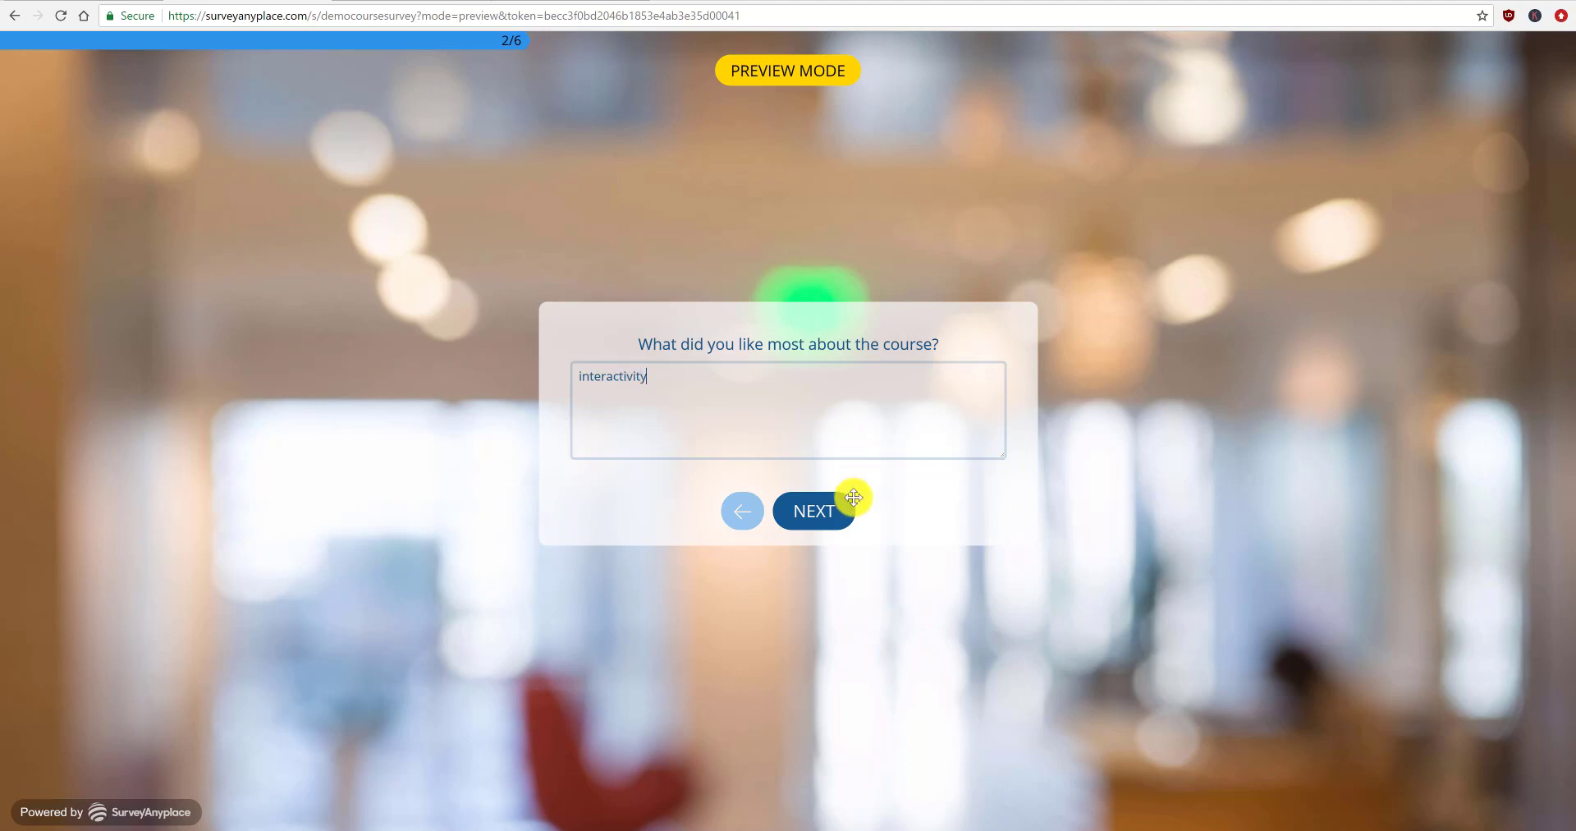
{"action": "left_click", "coordinate": [829, 510]}
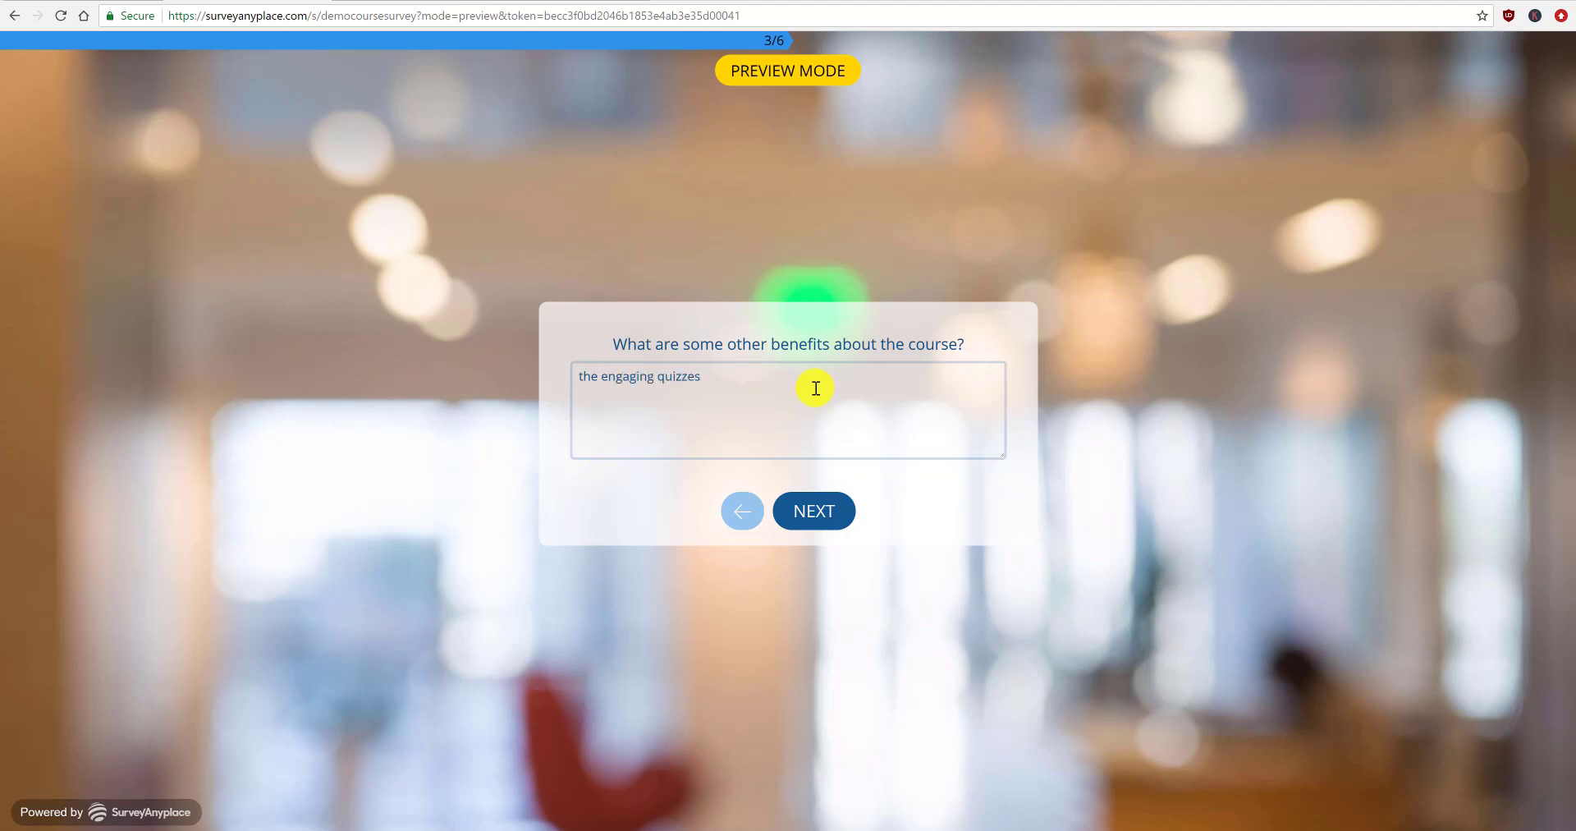
{"action": "left_click", "coordinate": [810, 511]}
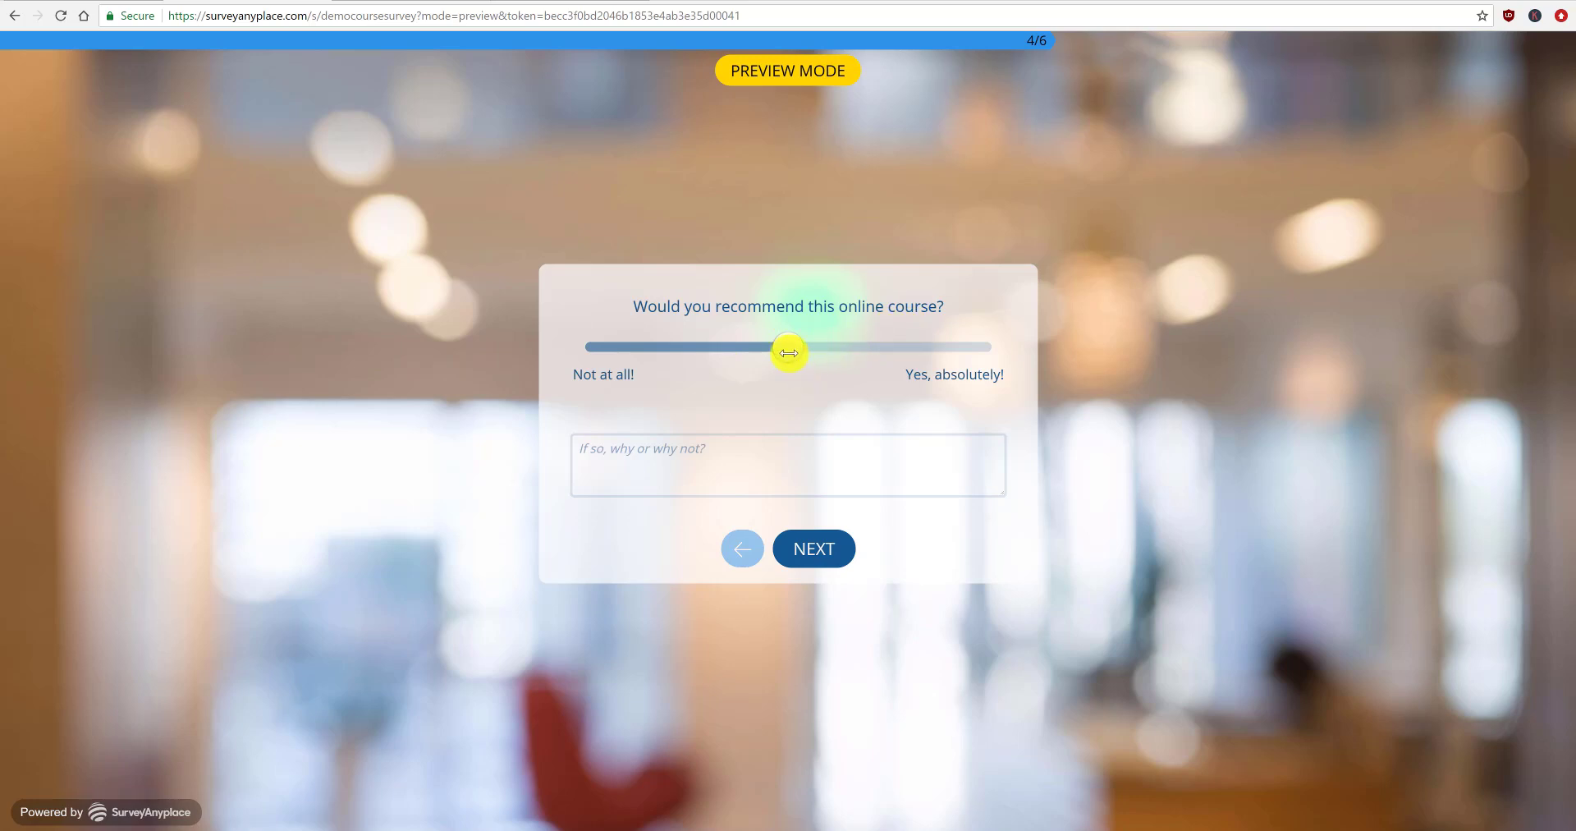
Test the recommendation slider, settling on "Yes, absolutely!", and answer "no" to whether there is anything else to add
{"action": "left_click", "coordinate": [588, 350]}
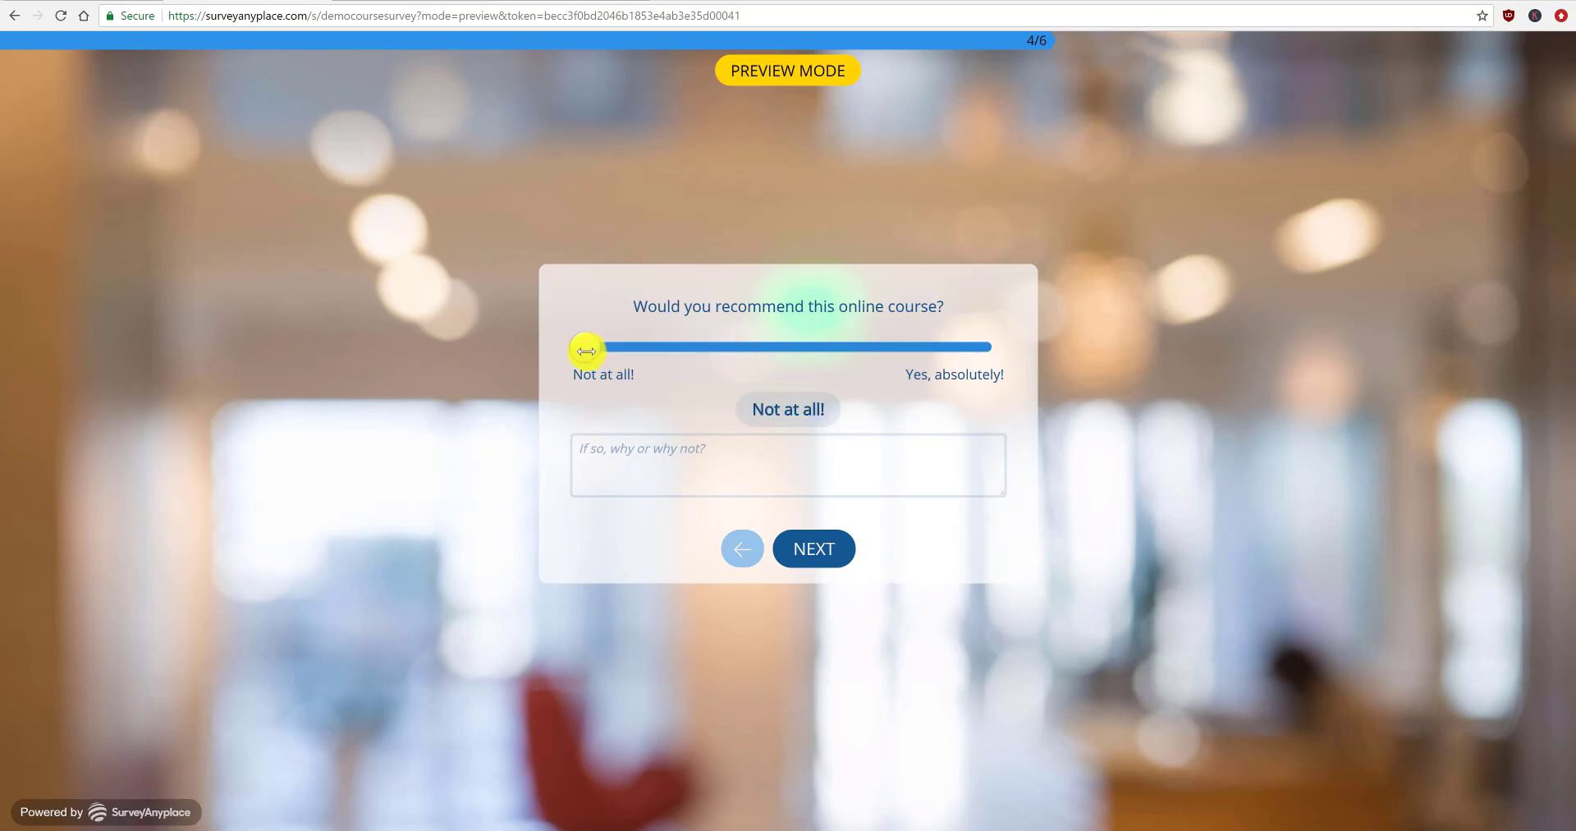
{"action": "left_click_drag", "start_coordinate": [586, 350], "coordinate": [924, 355]}
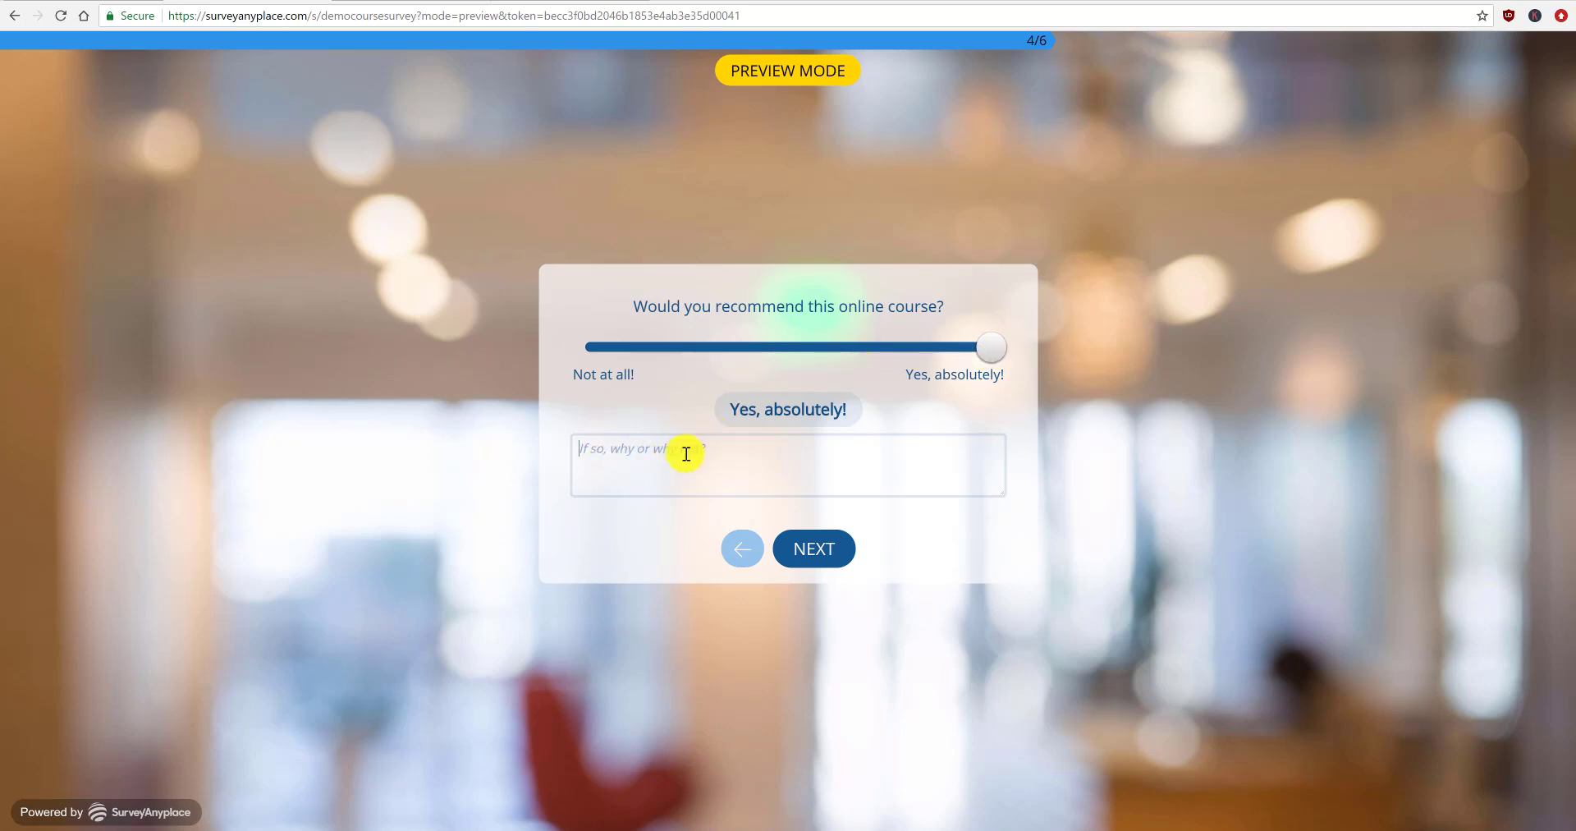
{"action": "left_click", "coordinate": [836, 556]}
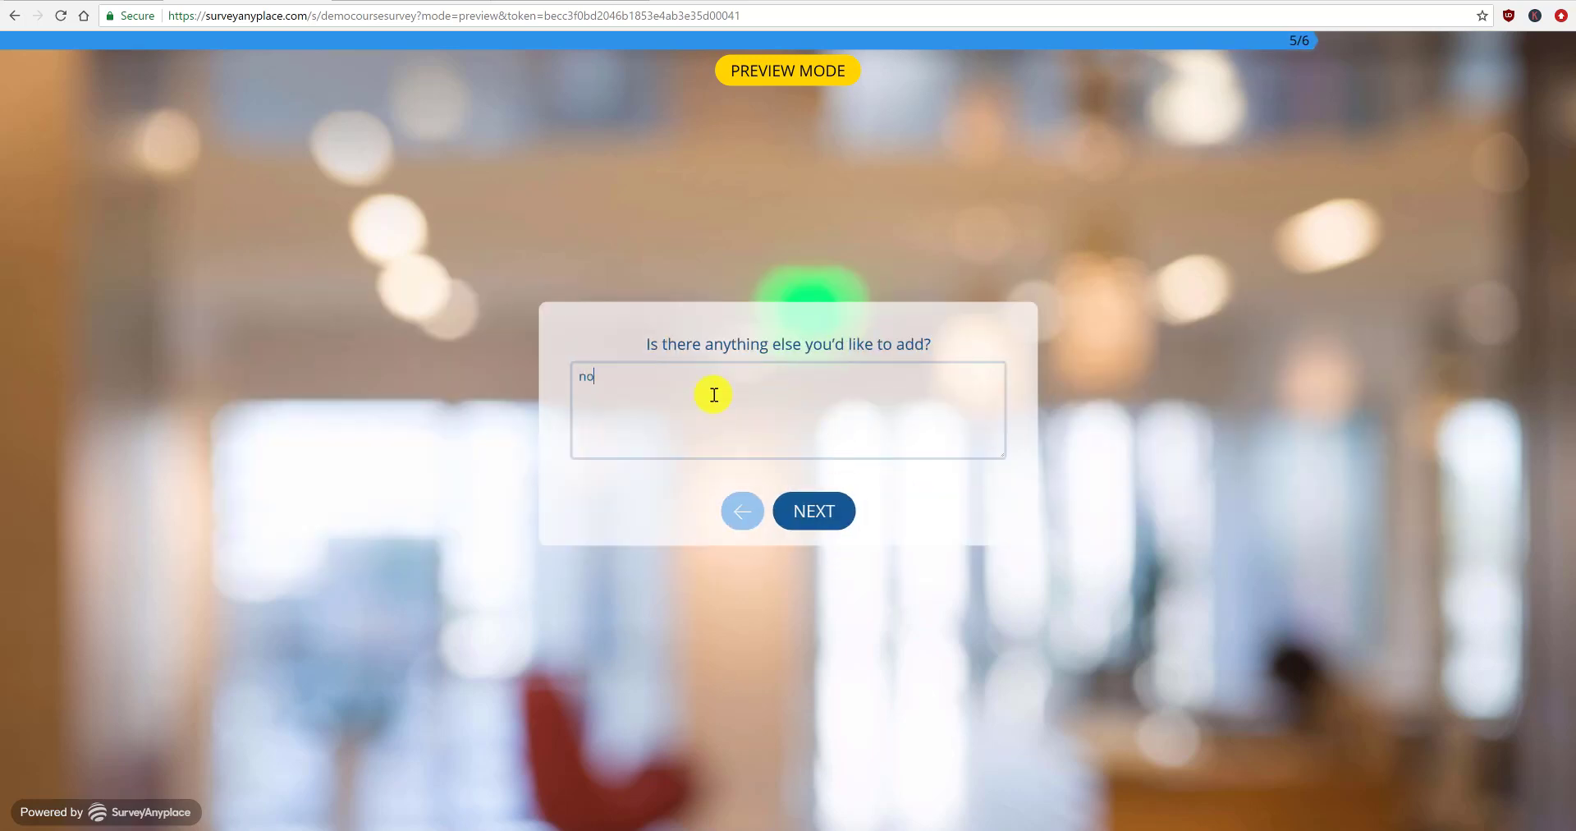
{"action": "type", "text": "no"}
{"action": "left_click", "coordinate": [808, 505]}
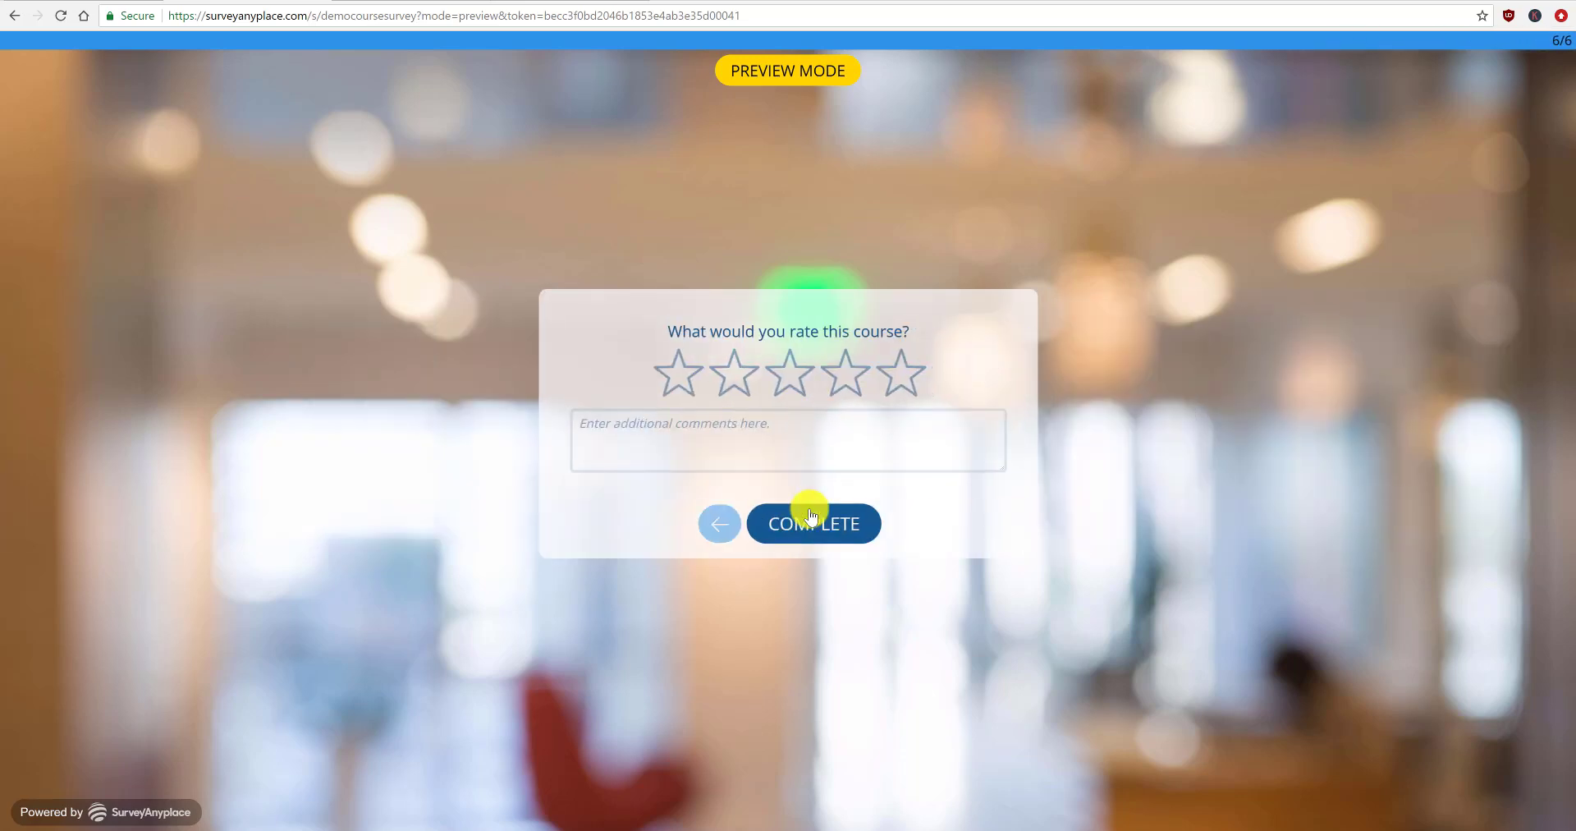
Test the course star rating, settling on five stars, complete the survey and dismiss the preview mode notice
{"action": "left_click", "coordinate": [789, 357]}
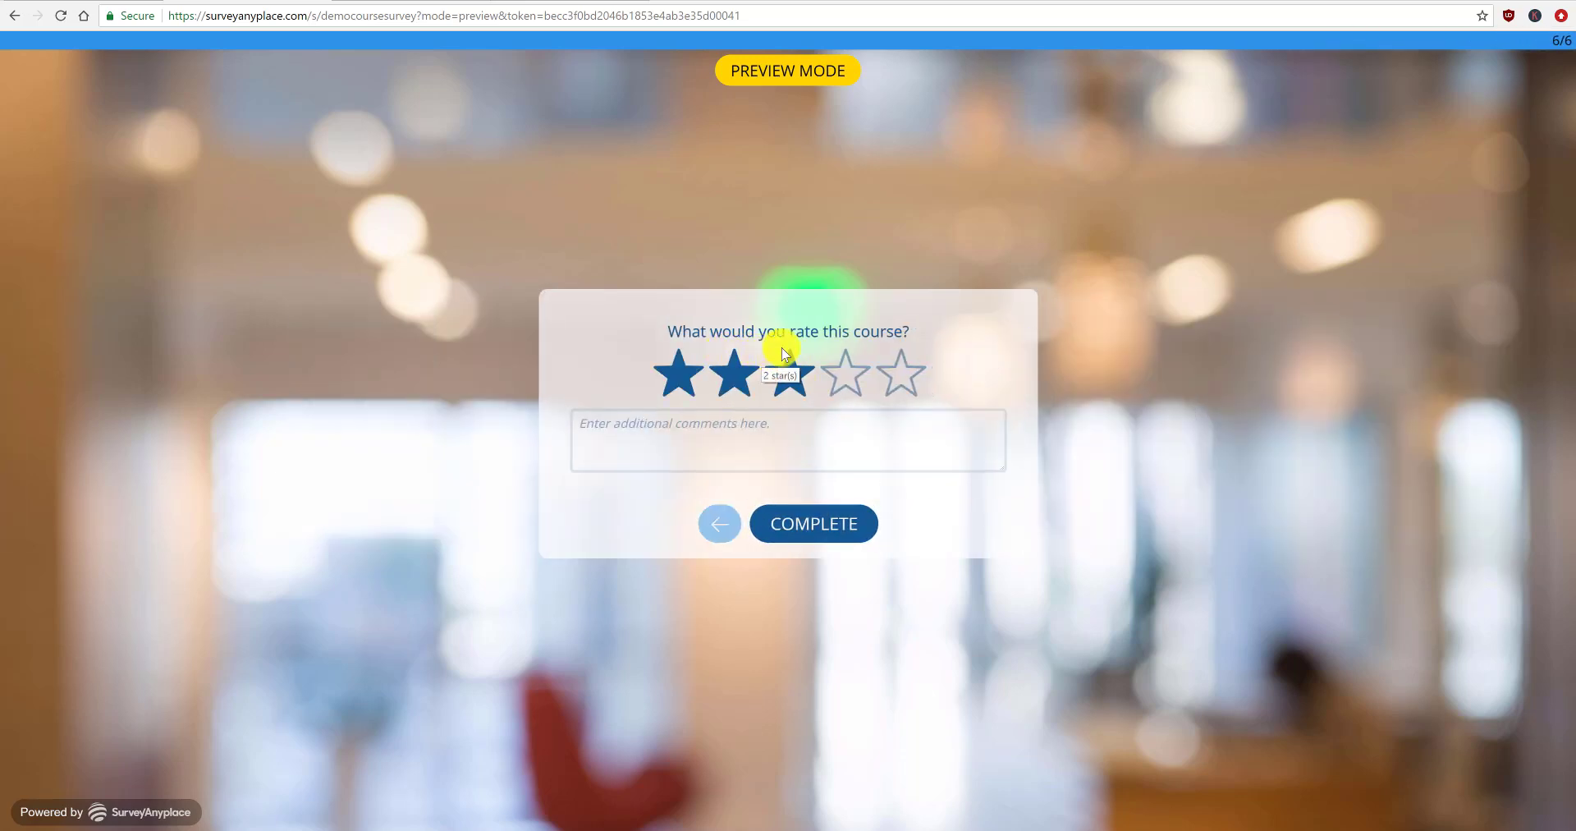
{"action": "left_click", "coordinate": [896, 372]}
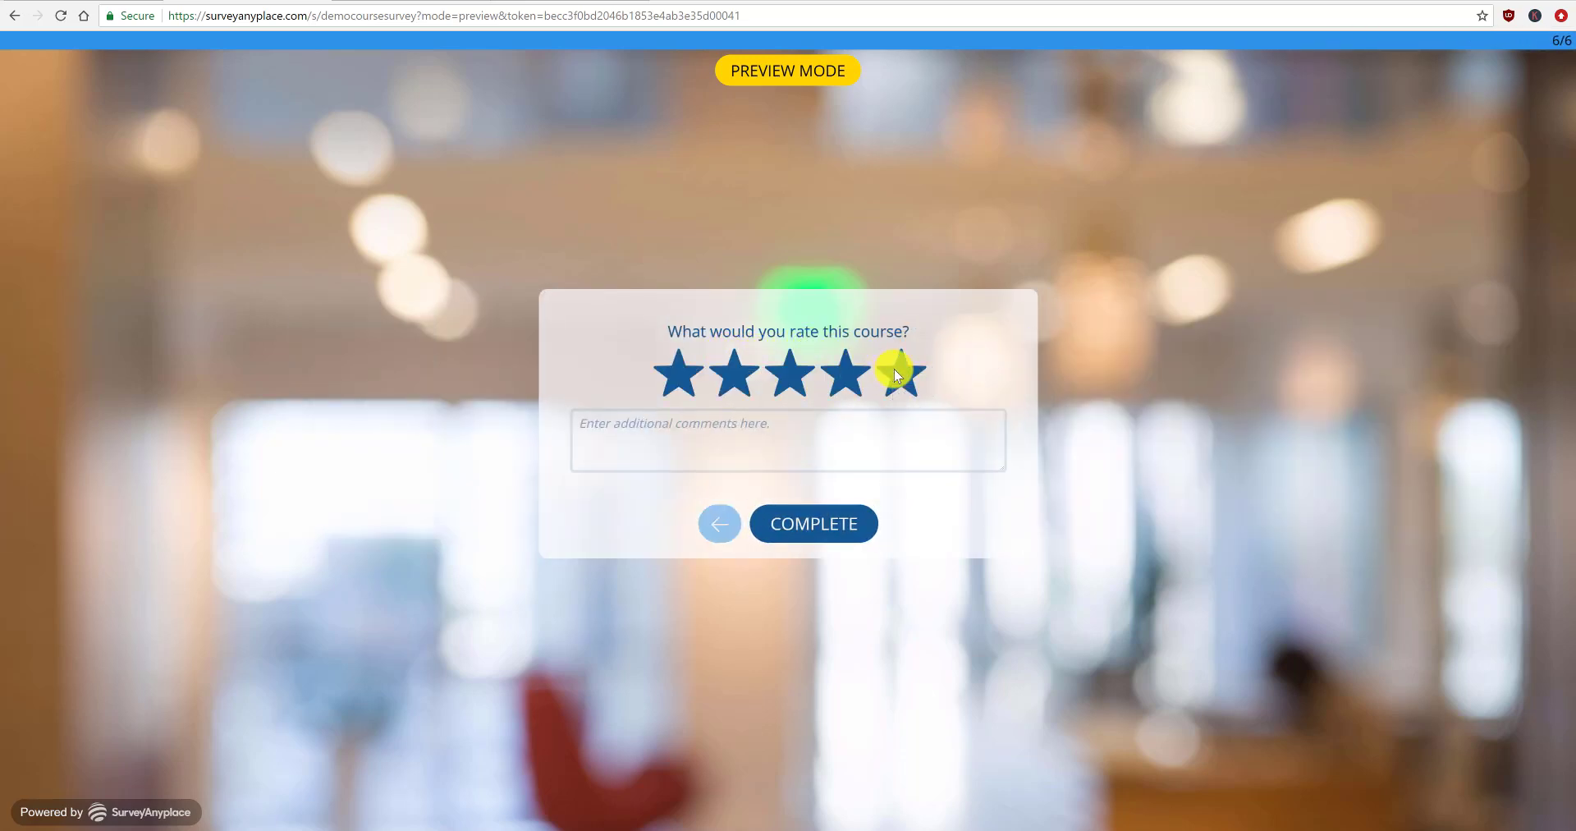
{"action": "left_click", "coordinate": [832, 379]}
{"action": "left_click", "coordinate": [900, 380]}
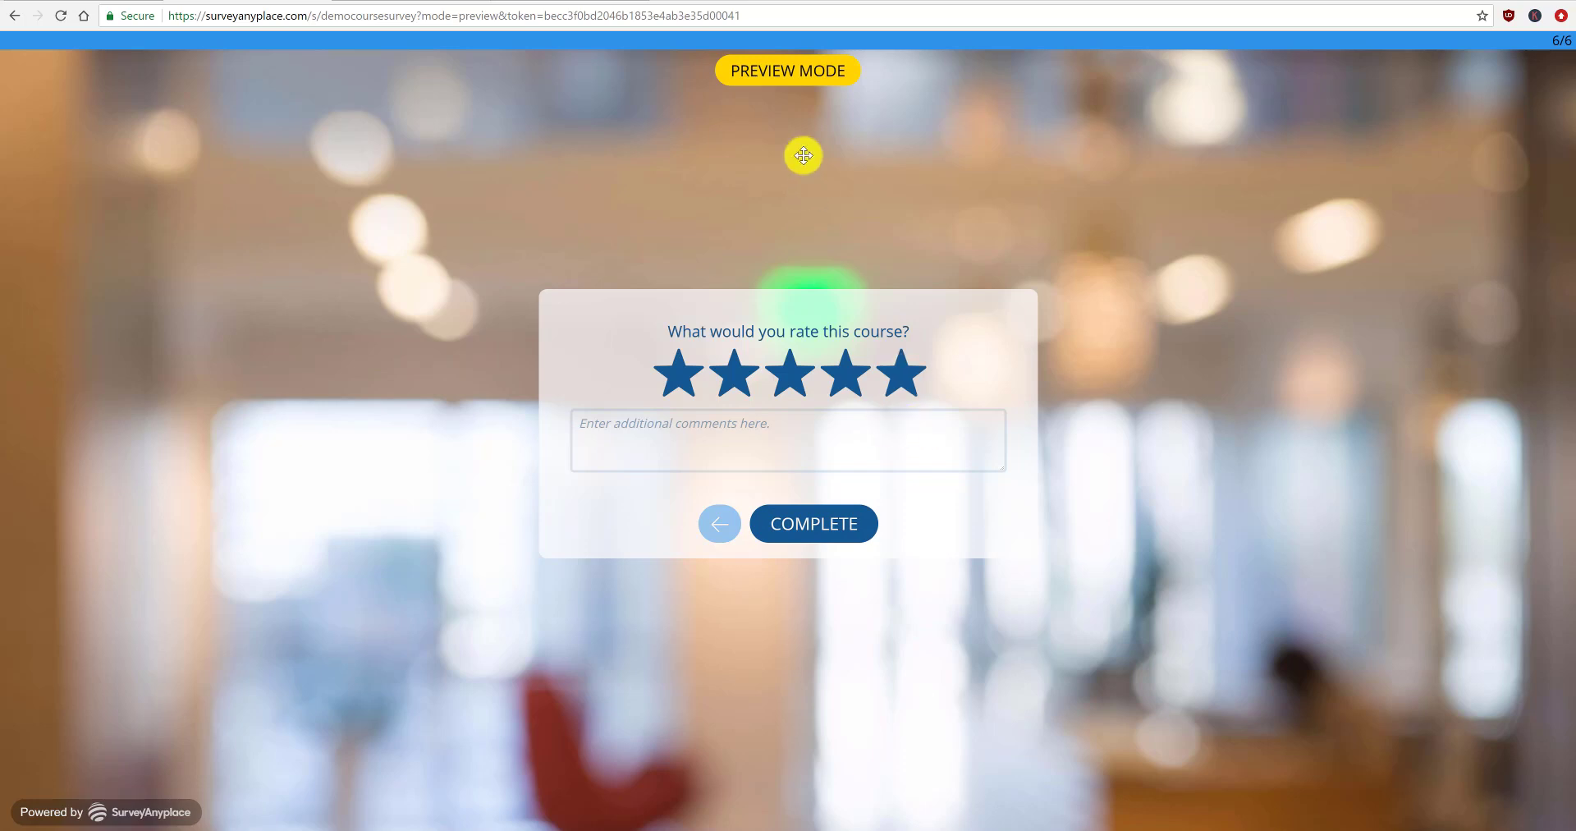
{"action": "left_click", "coordinate": [804, 527]}
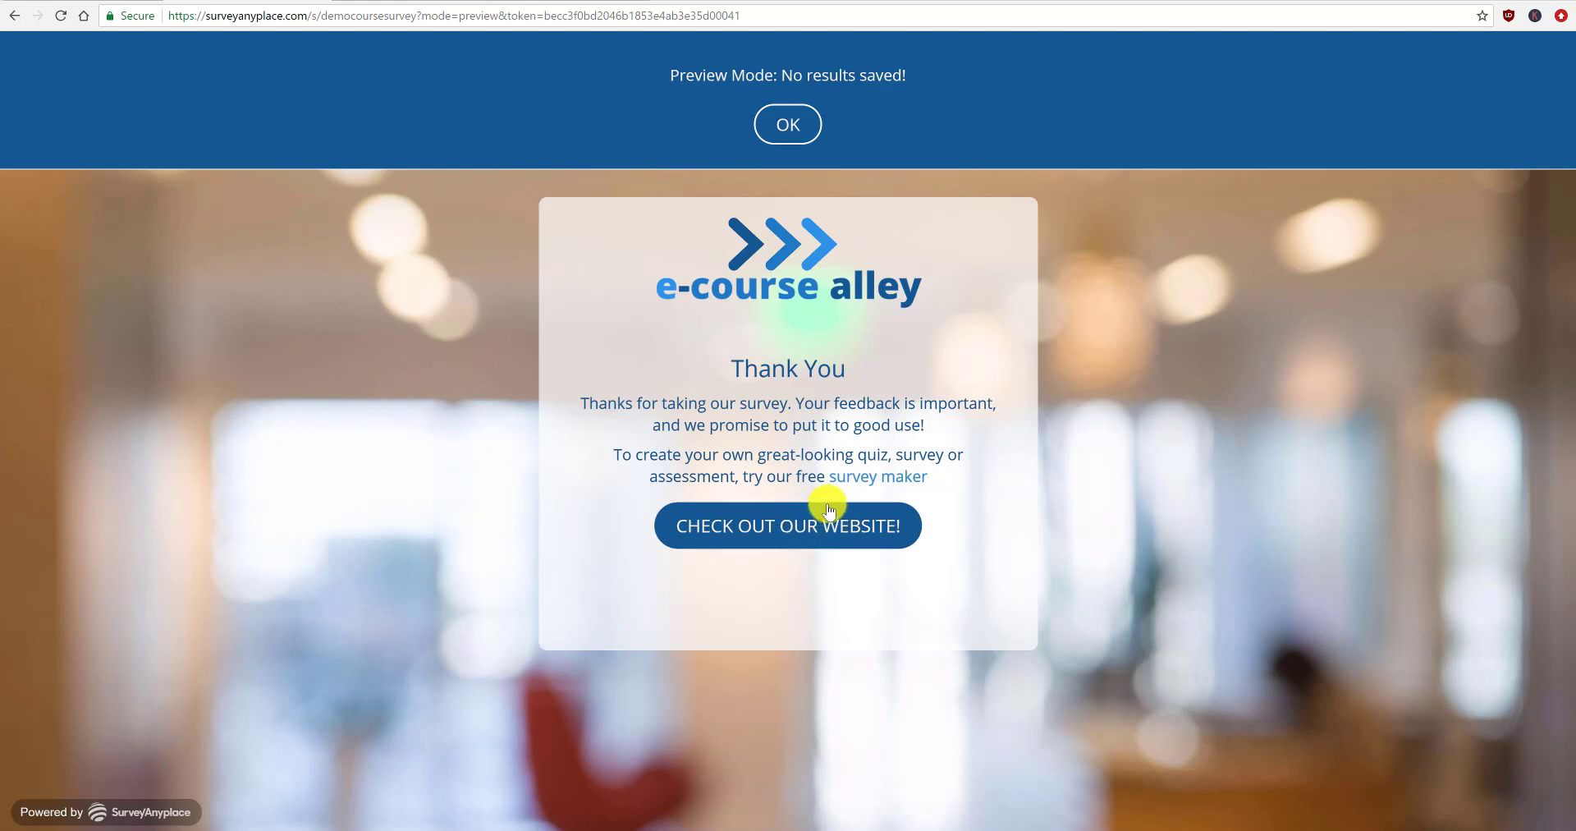
{"action": "left_click", "coordinate": [795, 124]}
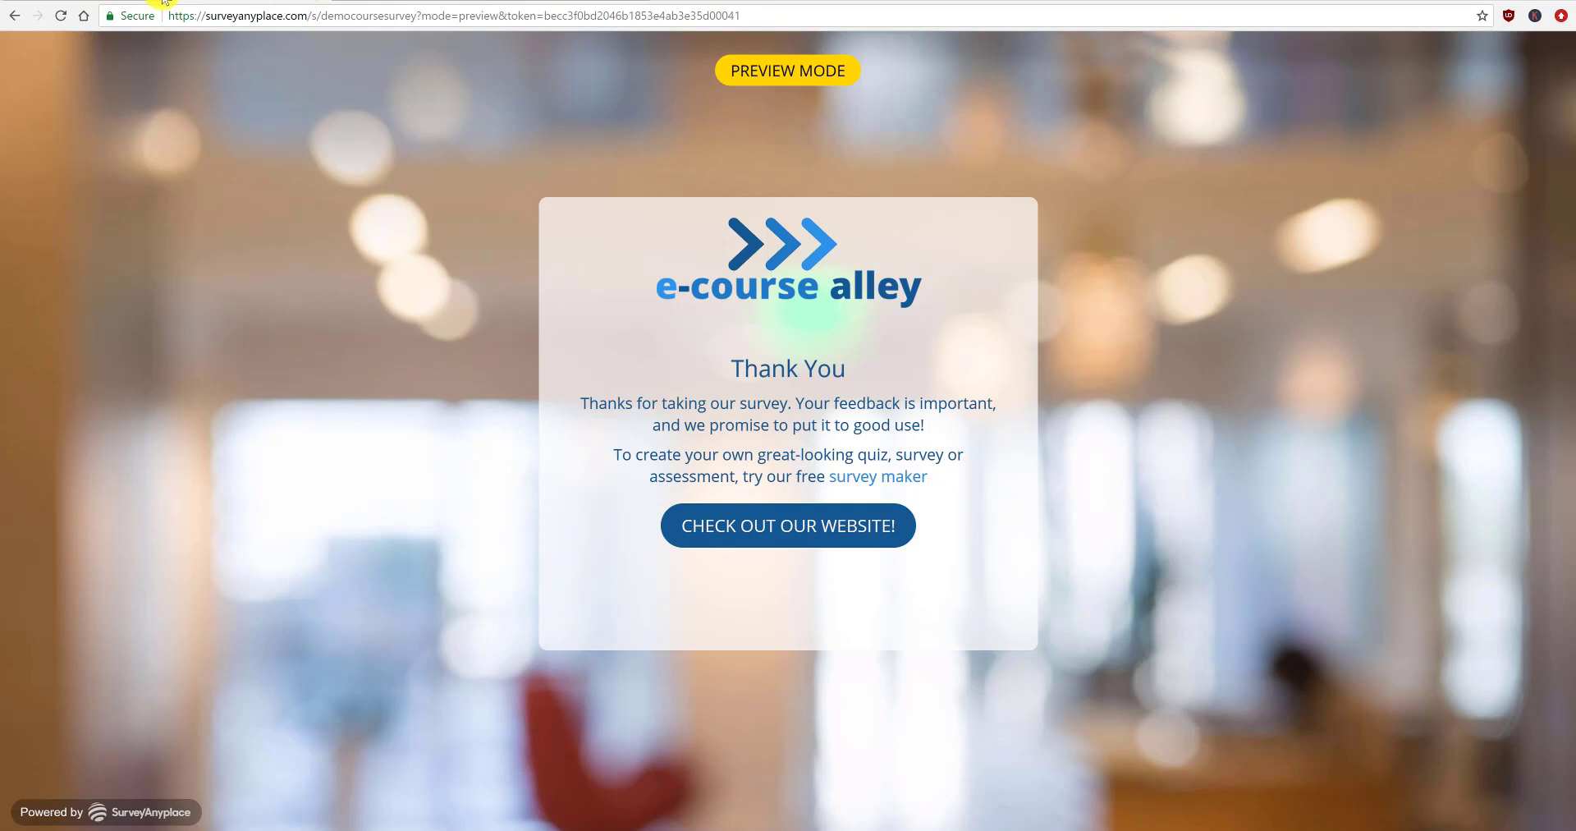
Return from the preview to the survey editor and look at the extra options for text, question logic and quizzes
{"action": "left_click", "coordinate": [115, 2]}
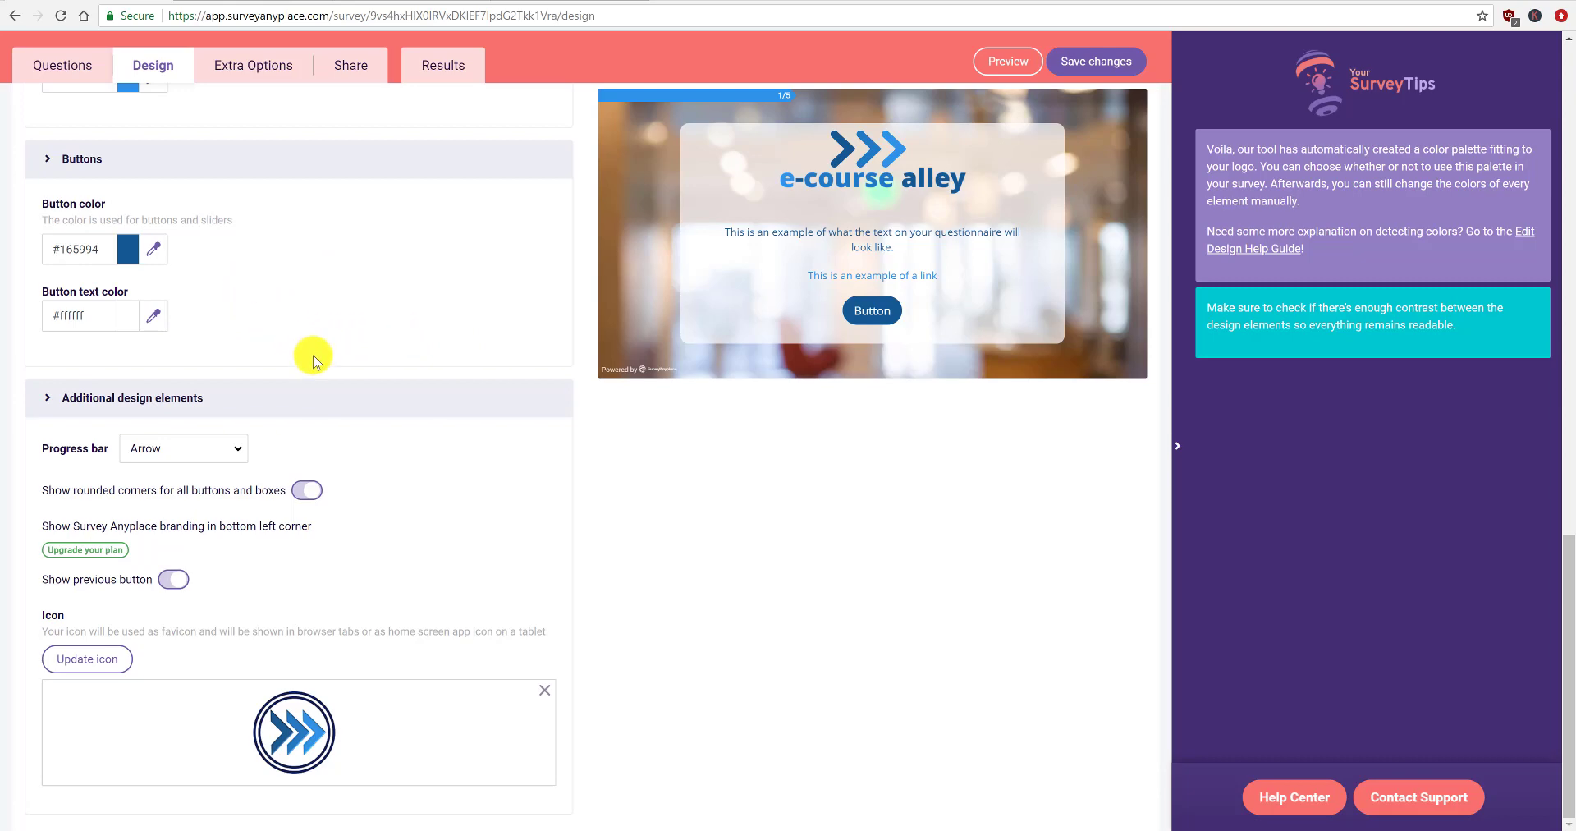
{"action": "scroll", "coordinate": [328, 337], "scroll_direction": "up", "scroll_amount": 3}
{"action": "scroll", "coordinate": [329, 336], "scroll_direction": "up", "scroll_amount": 8}
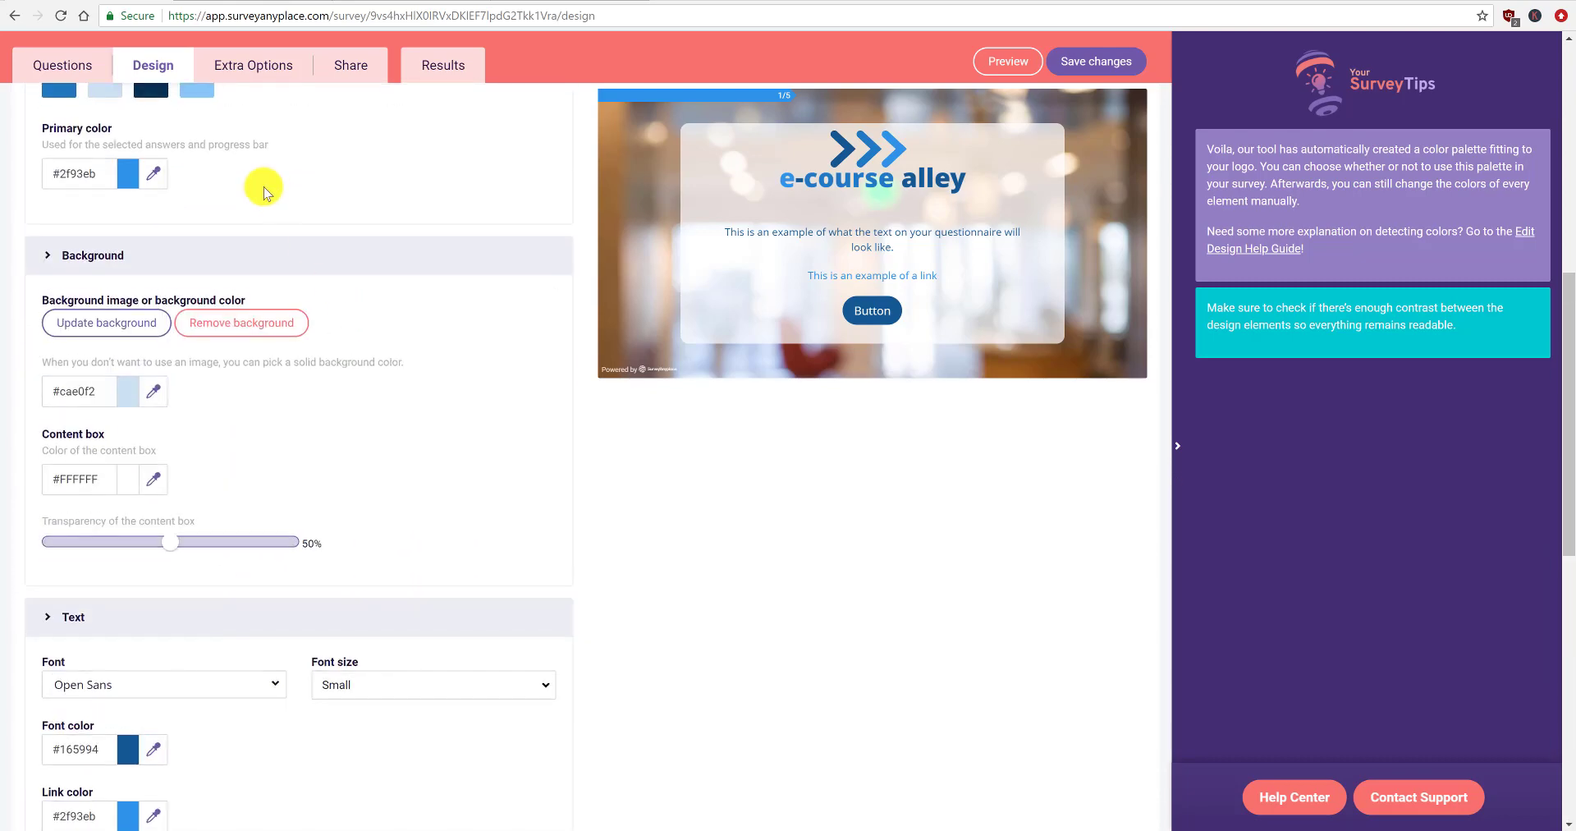
{"action": "left_click", "coordinate": [253, 65]}
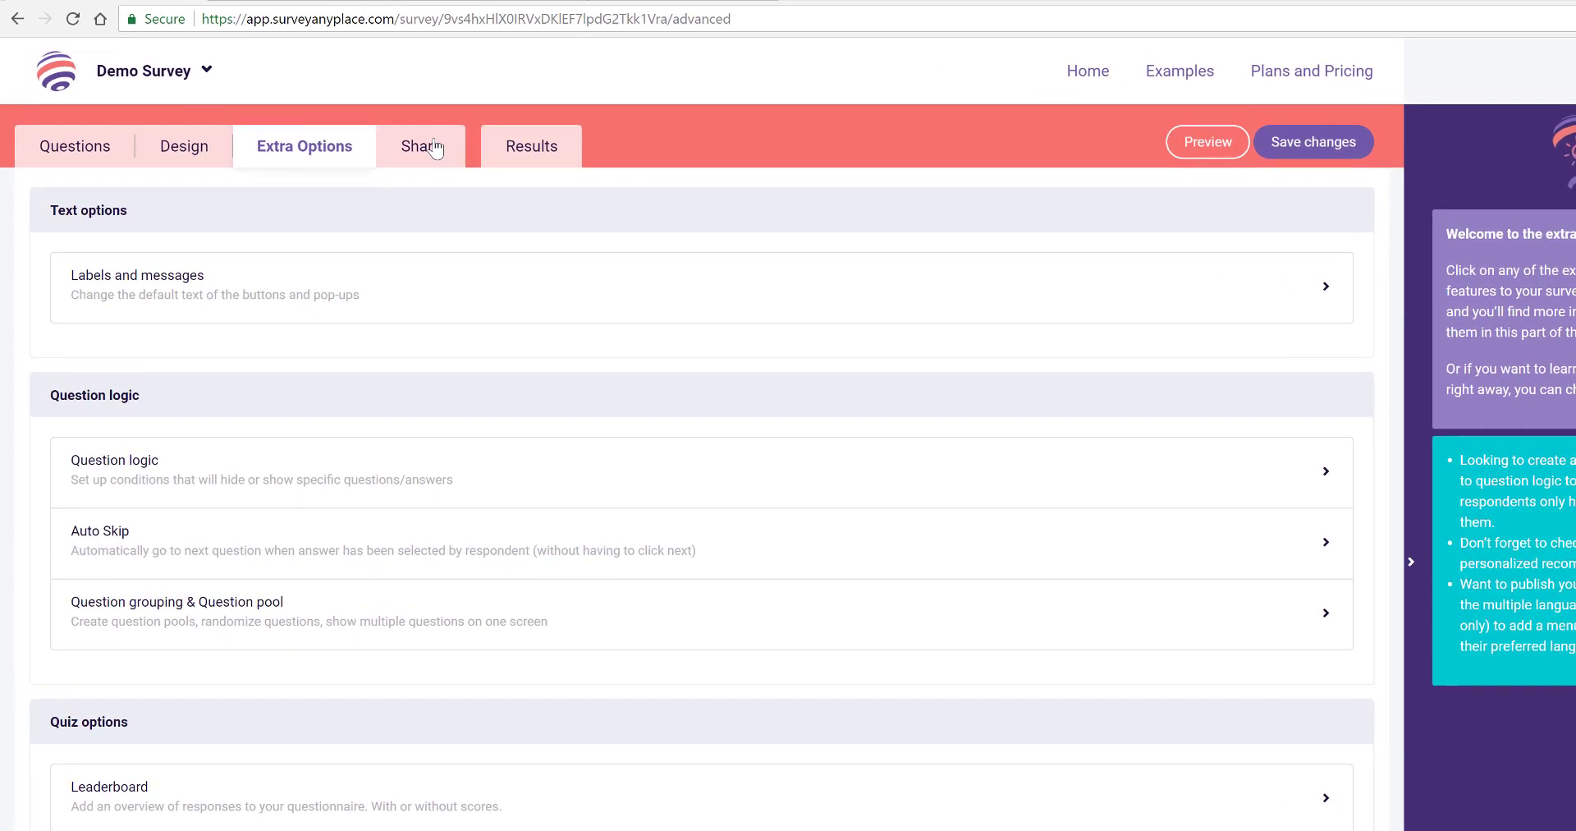
Review the sharing options for the survey, including its full link, short link, QR code, restrictions and embed codes
{"action": "left_click", "coordinate": [351, 65]}
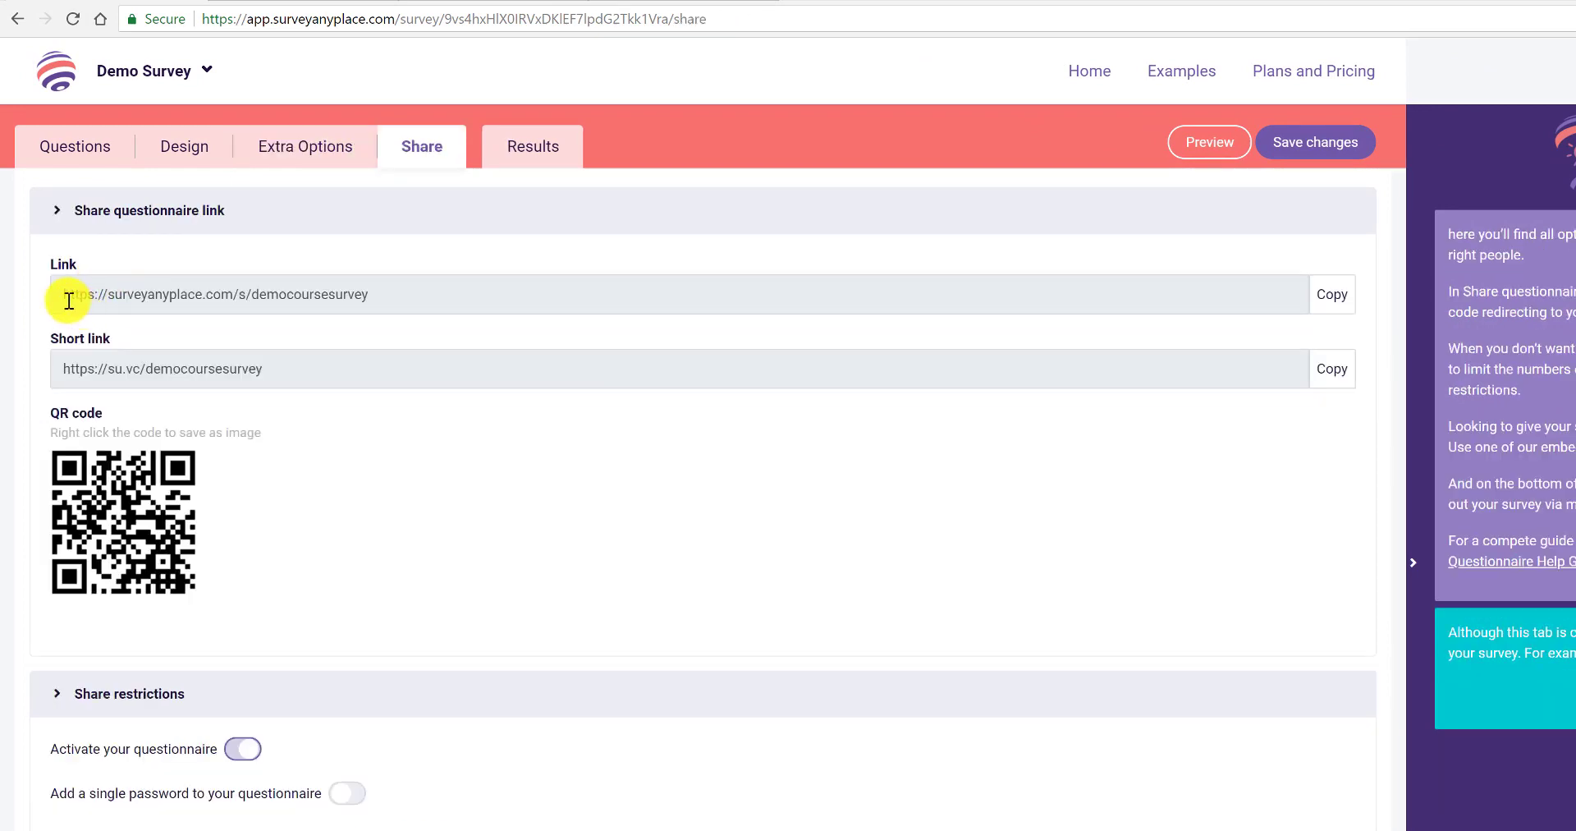
{"action": "left_click_drag", "start_coordinate": [71, 298], "coordinate": [417, 298]}
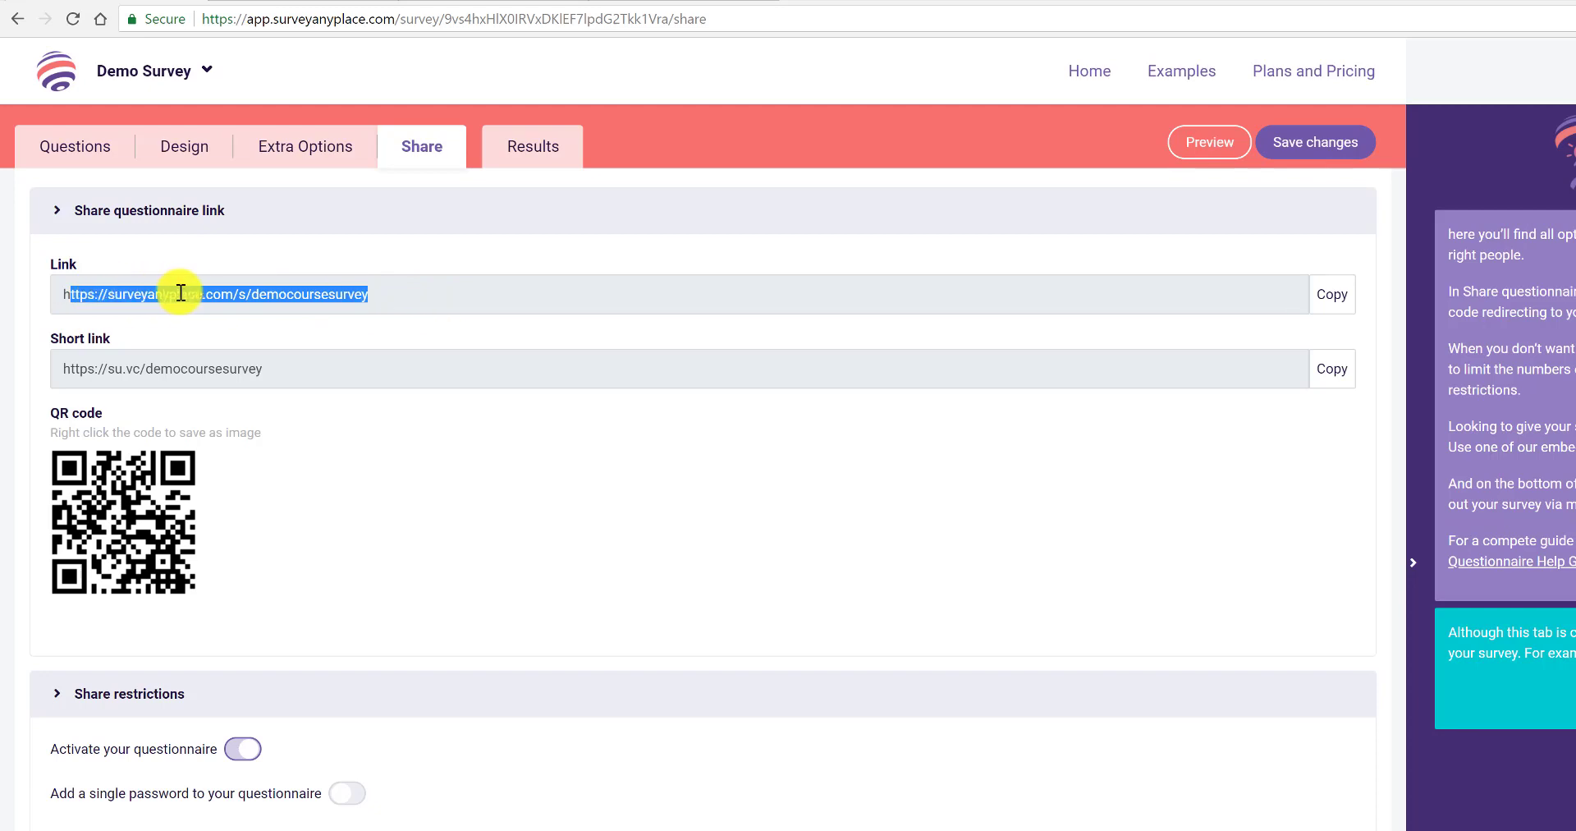
{"action": "left_click_drag", "start_coordinate": [271, 366], "coordinate": [42, 377]}
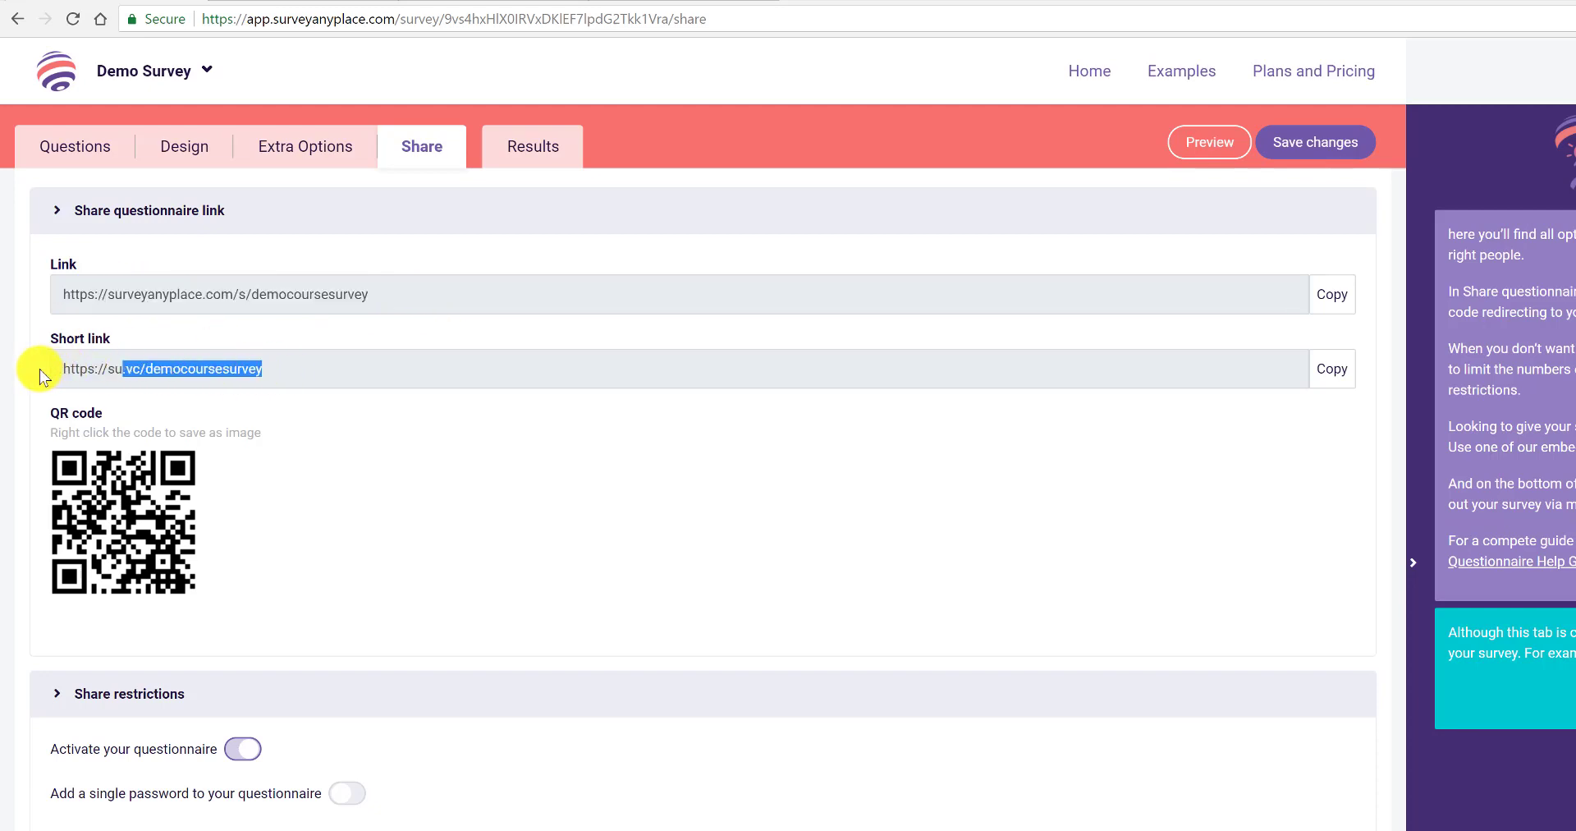
{"action": "left_click", "coordinate": [42, 377]}
{"action": "scroll", "coordinate": [209, 517], "scroll_direction": "down", "scroll_amount": 3}
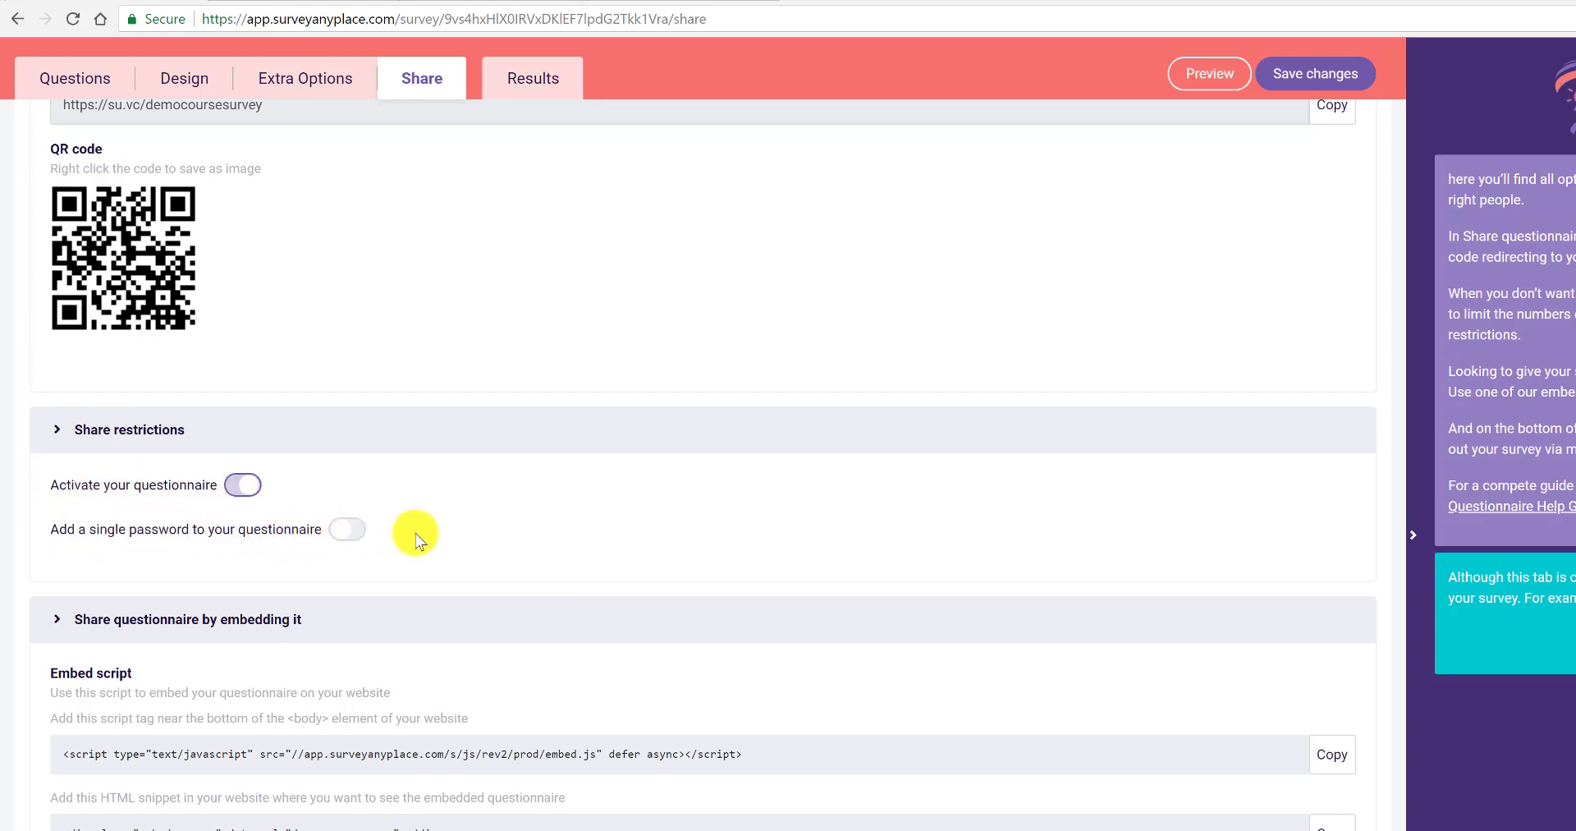
{"action": "scroll", "coordinate": [416, 534], "scroll_direction": "down", "scroll_amount": 2}
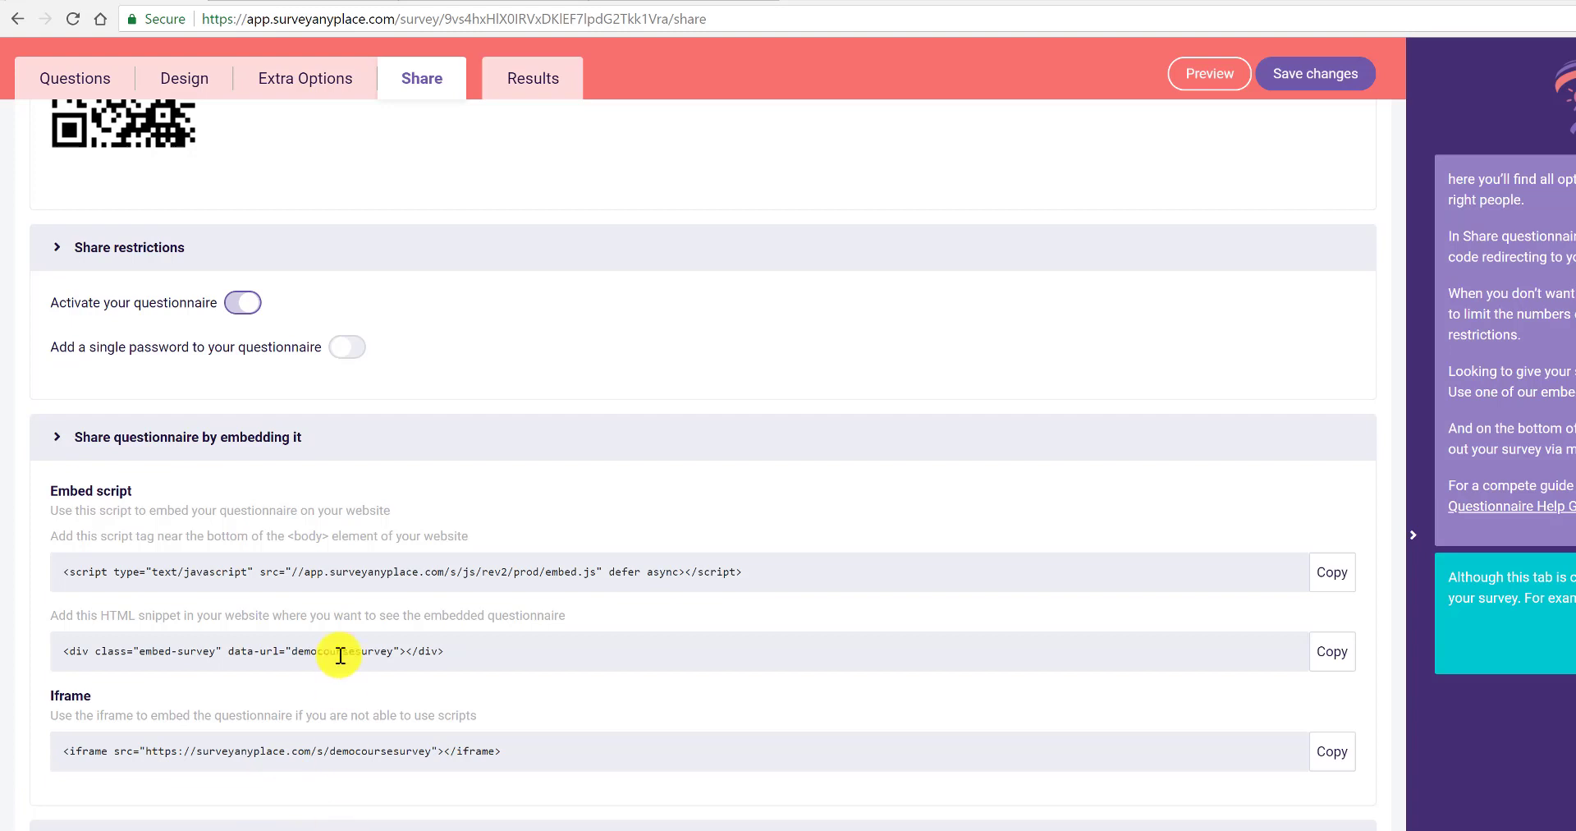
{"action": "scroll", "coordinate": [550, 427], "scroll_direction": "up", "scroll_amount": 2}
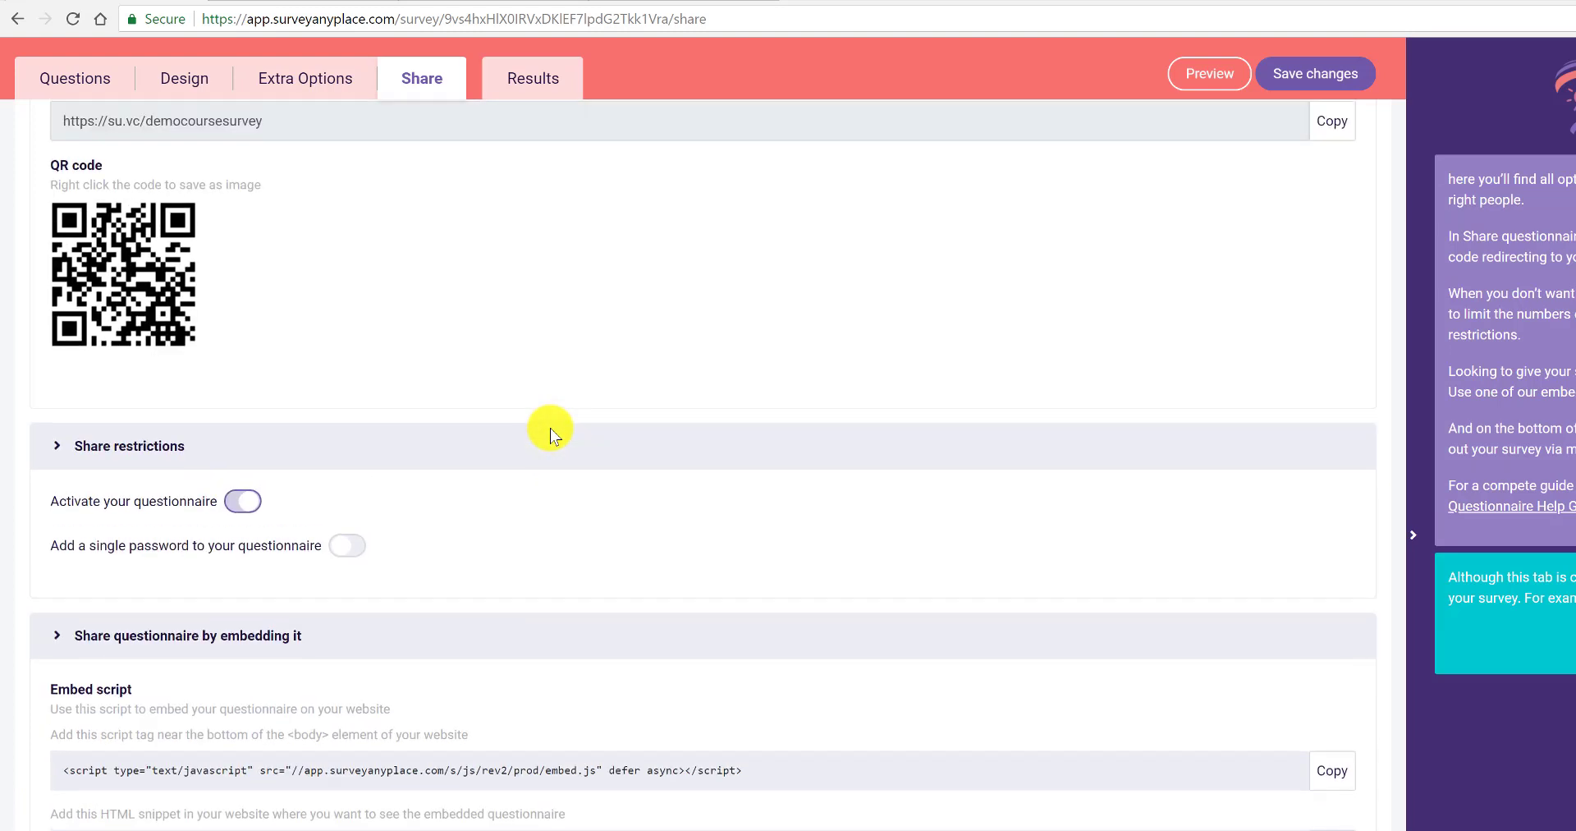
Open the survey's results and look through the charts for each question
{"action": "scroll", "coordinate": [550, 427], "scroll_direction": "up", "scroll_amount": 3}
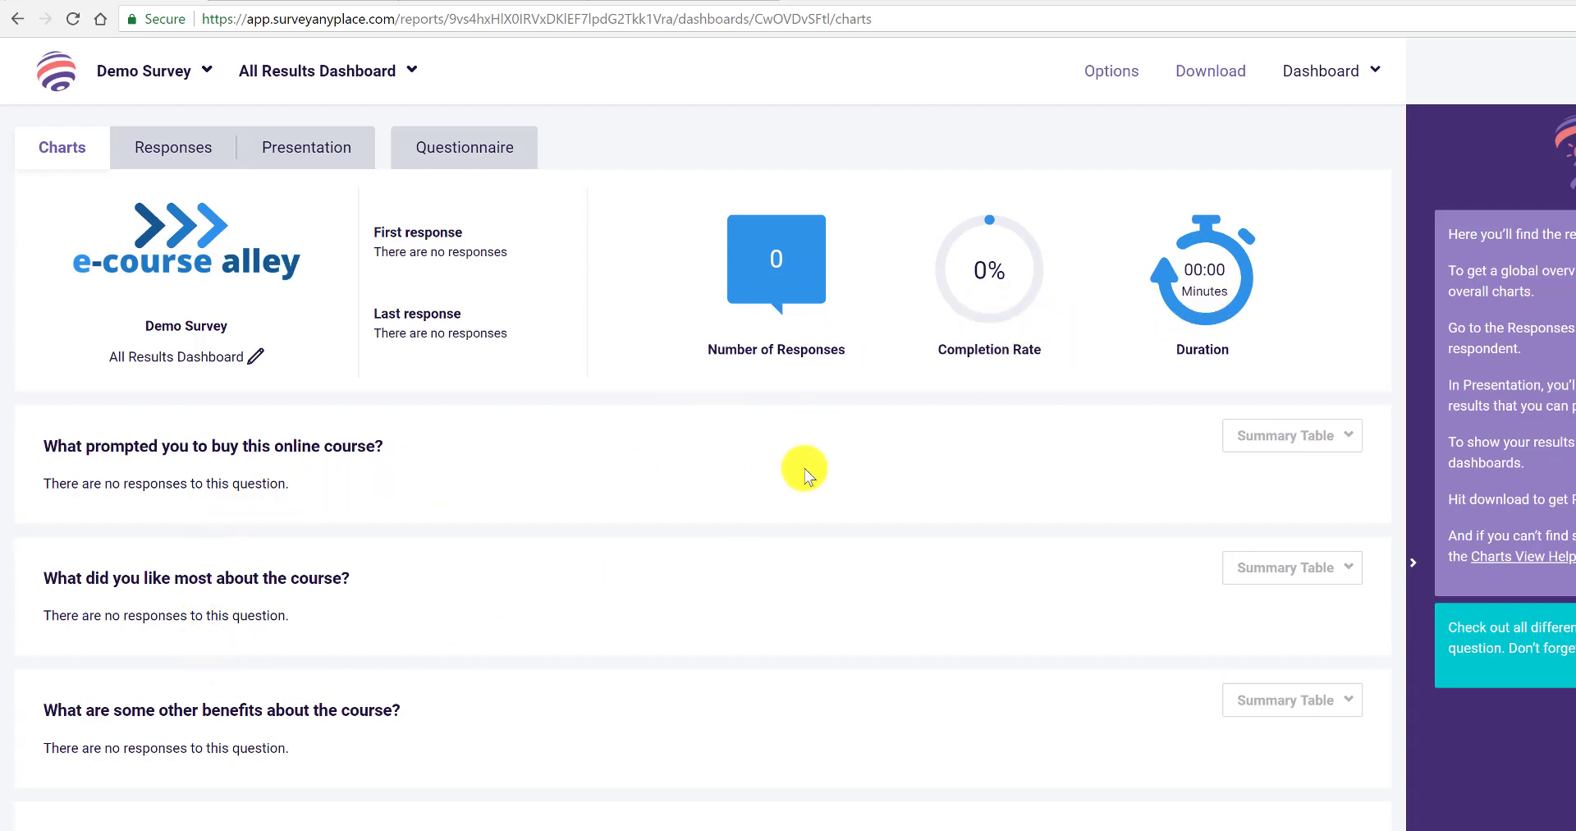
{"action": "scroll", "coordinate": [467, 530], "scroll_direction": "down", "scroll_amount": 2}
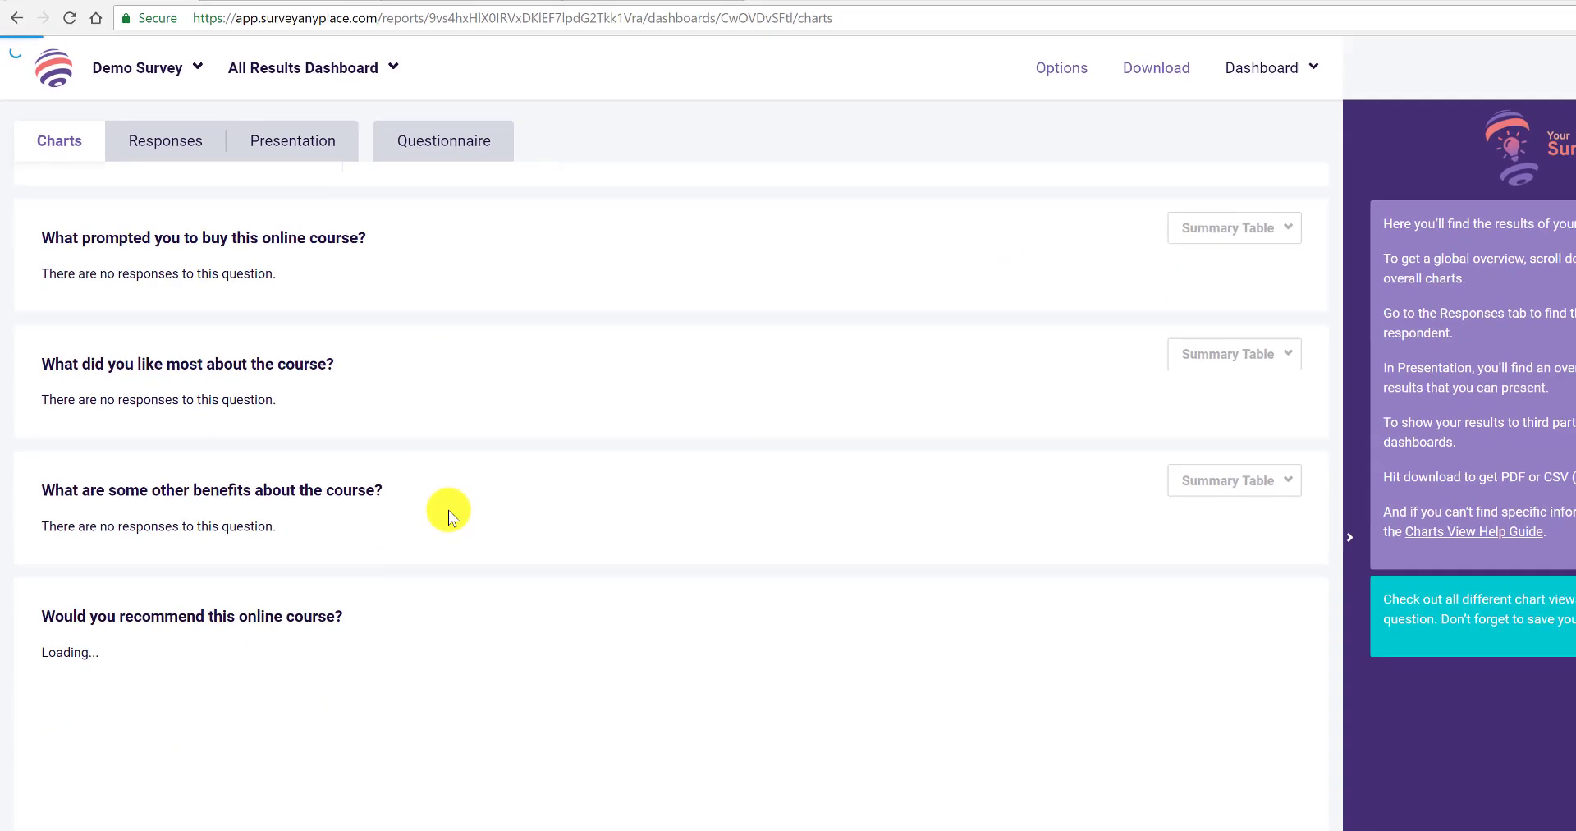
{"action": "scroll", "coordinate": [394, 447], "scroll_direction": "up", "scroll_amount": 5}
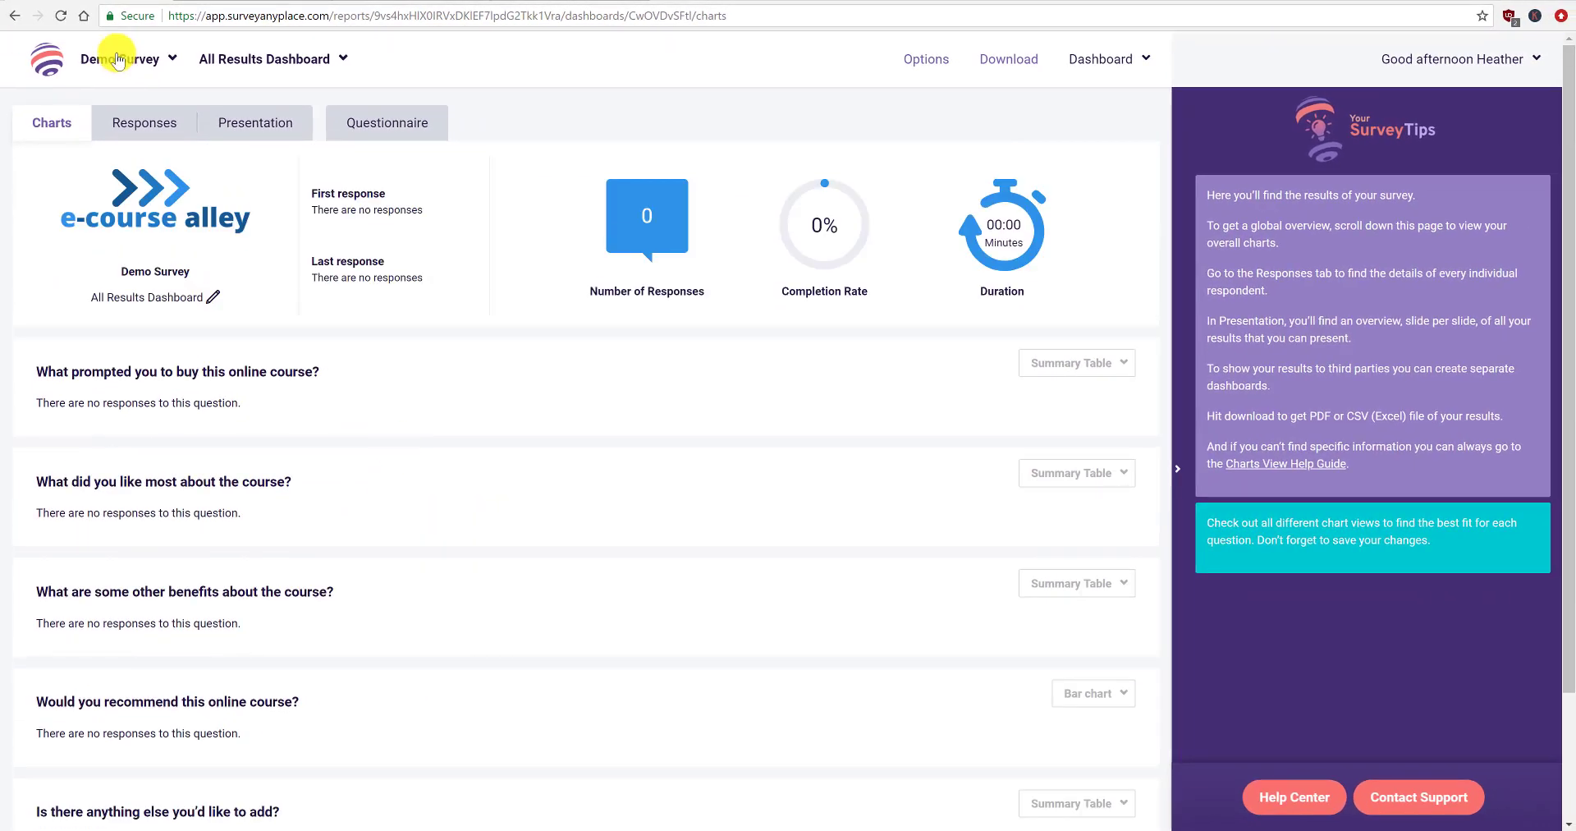